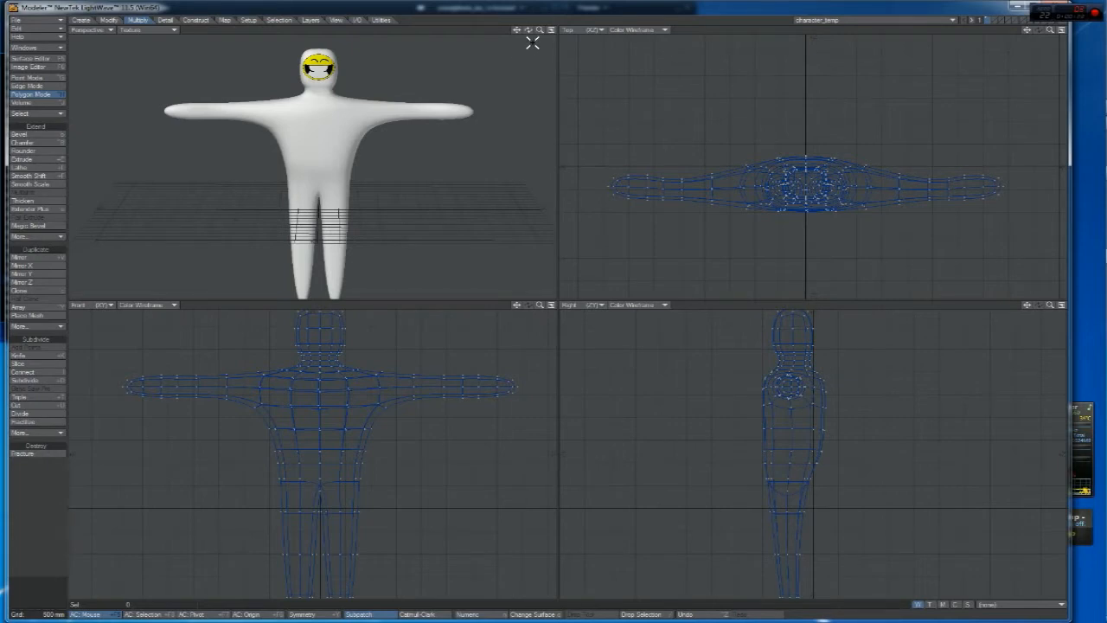
Select the polygons at the tips of both feet, move them 50 mm along Z, and clear the selection
{"action": "left_click_drag", "start_coordinate": [529, 32], "coordinate": [519, 39]}
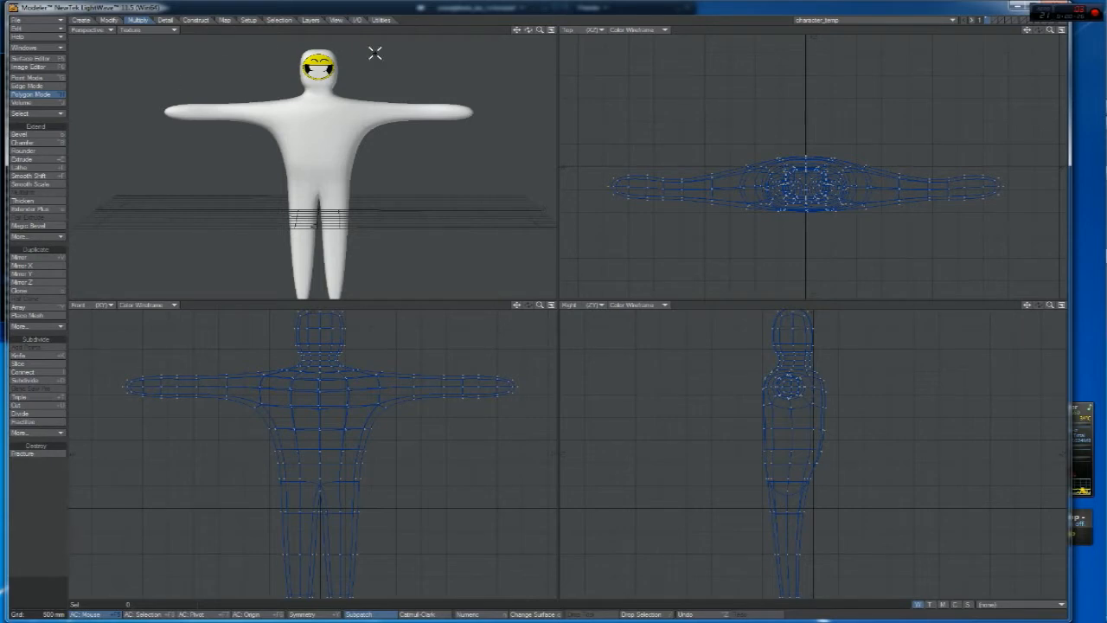
{"action": "left_click_drag", "start_coordinate": [306, 71], "coordinate": [336, 74]}
{"action": "left_click", "coordinate": [317, 31]}
{"action": "mouse_move", "coordinate": [518, 31]}
{"action": "left_mouse_down"}
{"action": "mouse_move", "coordinate": [516, 44]}
{"action": "mouse_move", "coordinate": [588, 33]}
{"action": "mouse_move", "coordinate": [530, 40]}
{"action": "mouse_move", "coordinate": [514, 35]}
{"action": "mouse_move", "coordinate": [528, 34]}
{"action": "mouse_move", "coordinate": [511, 15]}
{"action": "mouse_move", "coordinate": [509, 29]}
{"action": "mouse_move", "coordinate": [613, 35]}
{"action": "mouse_move", "coordinate": [531, 31]}
{"action": "left_mouse_up"}
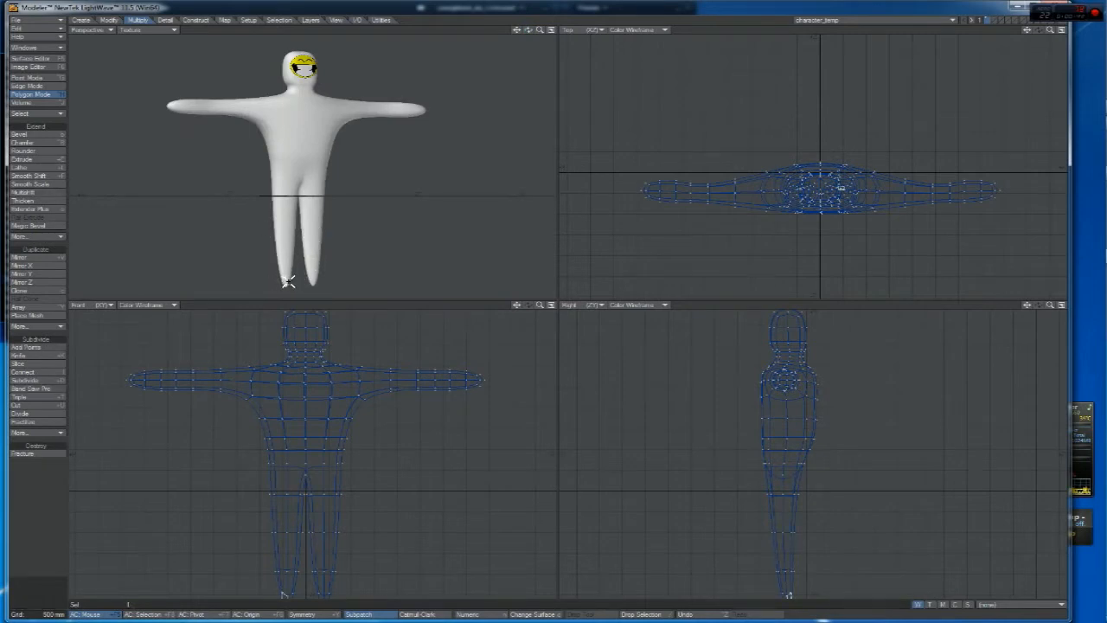
{"action": "key", "text": "t"}
{"action": "left_click_drag", "start_coordinate": [812, 180], "coordinate": [812, 176]}
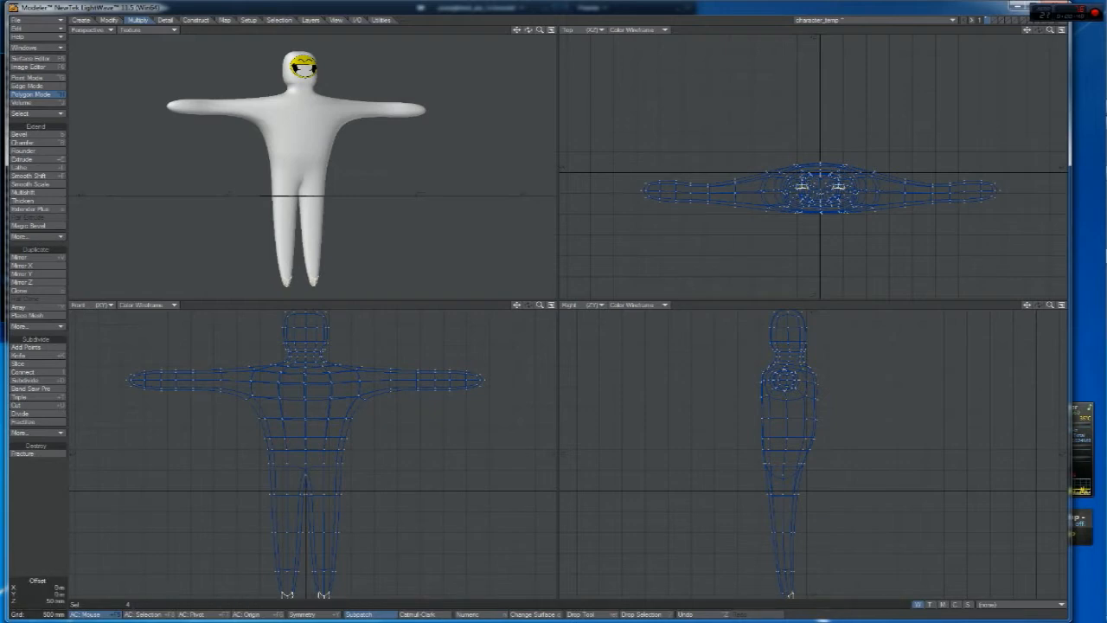
{"action": "left_click", "coordinate": [396, 19]}
{"action": "left_click", "coordinate": [396, 19]}
Examine the character mesh from several angles, highlighting the hand polygons on one arm and clearing that selection
{"action": "mouse_move", "coordinate": [528, 32]}
{"action": "left_mouse_down"}
{"action": "mouse_move", "coordinate": [614, 32]}
{"action": "mouse_move", "coordinate": [458, 38]}
{"action": "mouse_move", "coordinate": [416, 53]}
{"action": "mouse_move", "coordinate": [582, 30]}
{"action": "mouse_move", "coordinate": [519, 17]}
{"action": "mouse_move", "coordinate": [530, 33]}
{"action": "mouse_move", "coordinate": [510, 31]}
{"action": "mouse_move", "coordinate": [544, 33]}
{"action": "left_mouse_up"}
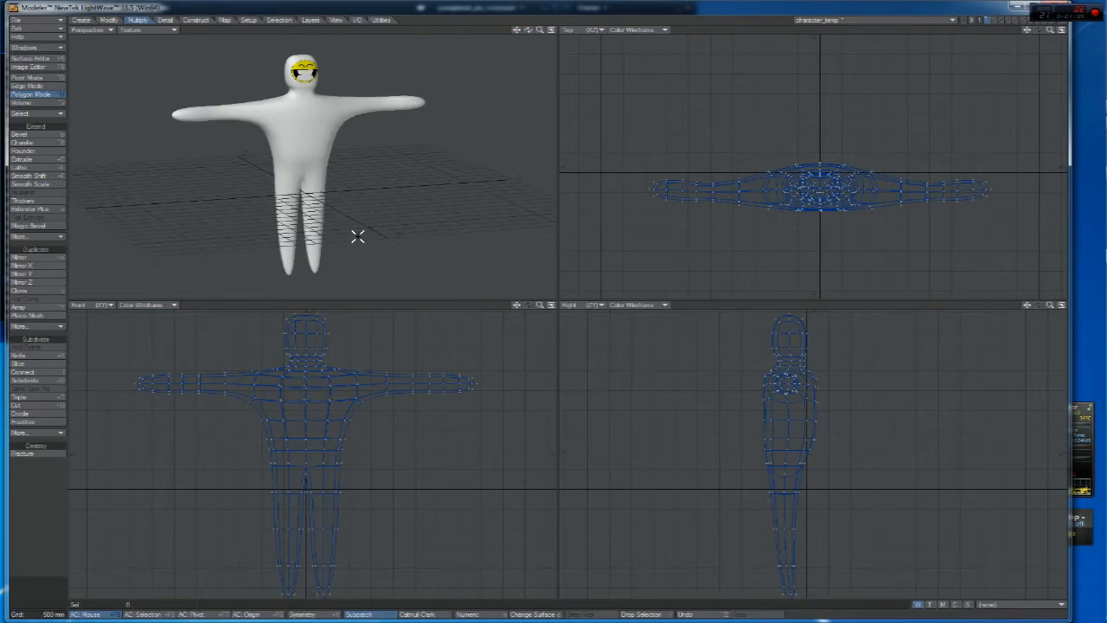
{"action": "left_click_drag", "start_coordinate": [529, 32], "coordinate": [803, 16]}
{"action": "left_click_drag", "start_coordinate": [530, 31], "coordinate": [535, 37]}
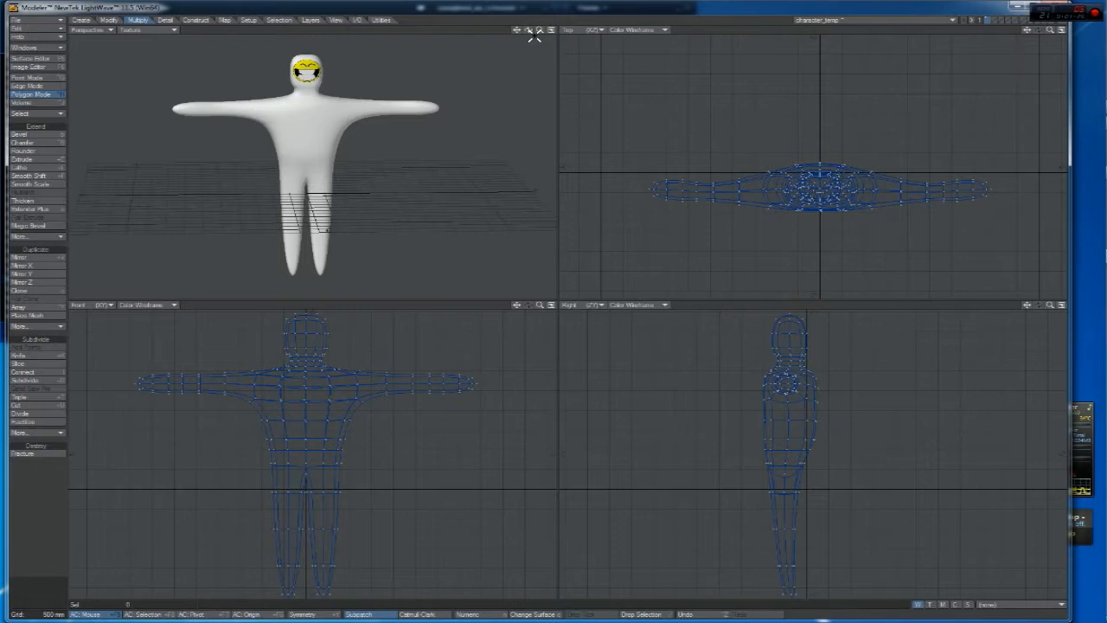
{"action": "left_click_drag", "start_coordinate": [529, 31], "coordinate": [541, 32]}
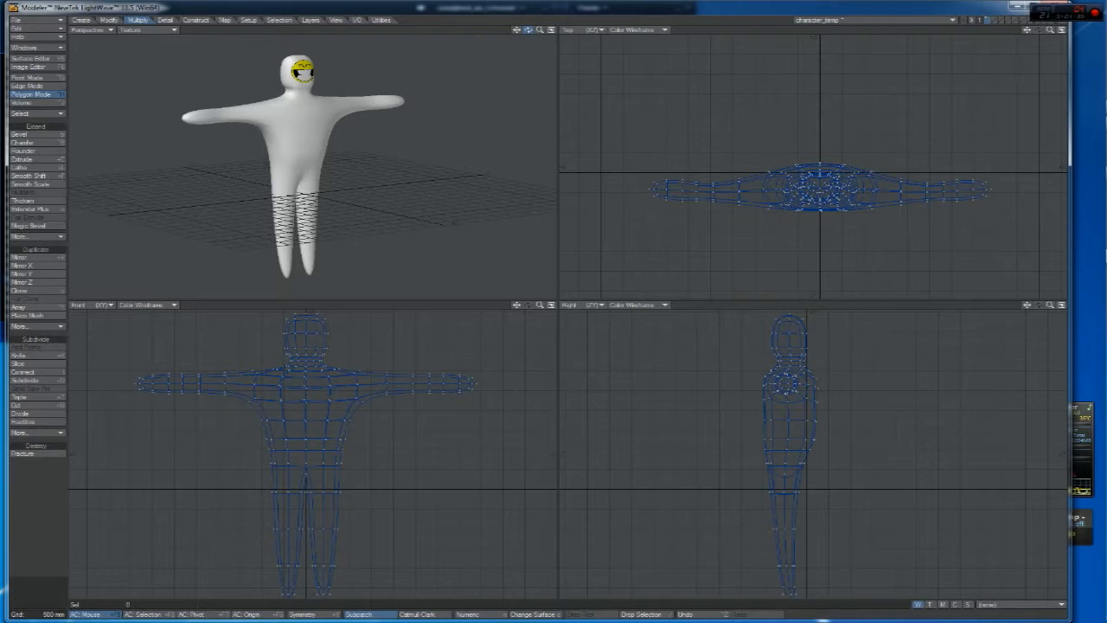
{"action": "left_click_drag", "start_coordinate": [528, 30], "coordinate": [502, 37]}
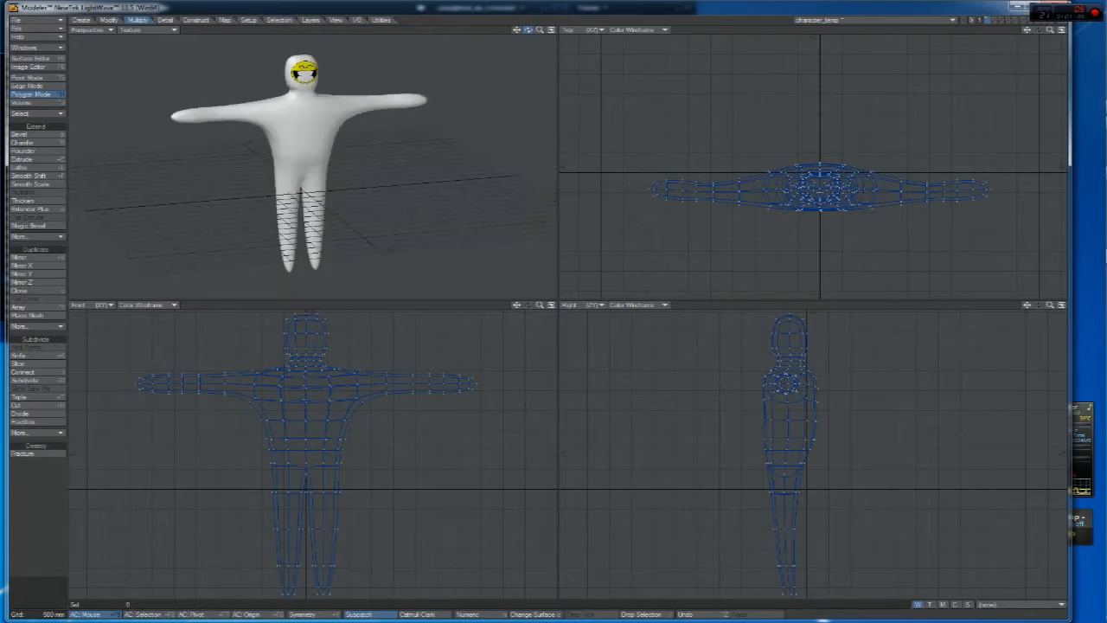
{"action": "mouse_move", "coordinate": [528, 30]}
{"action": "left_mouse_down"}
{"action": "mouse_move", "coordinate": [520, 33]}
{"action": "mouse_move", "coordinate": [531, 30]}
{"action": "left_mouse_up"}
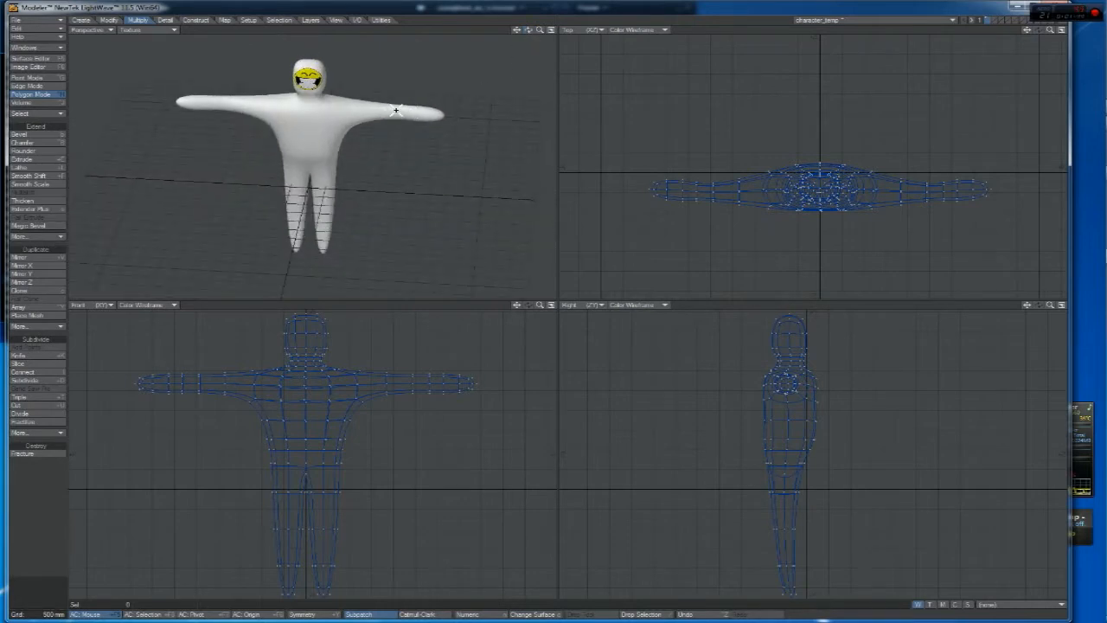
{"action": "mouse_move", "coordinate": [417, 116]}
{"action": "left_mouse_down"}
{"action": "mouse_move", "coordinate": [436, 117]}
{"action": "mouse_move", "coordinate": [419, 120]}
{"action": "left_mouse_up"}
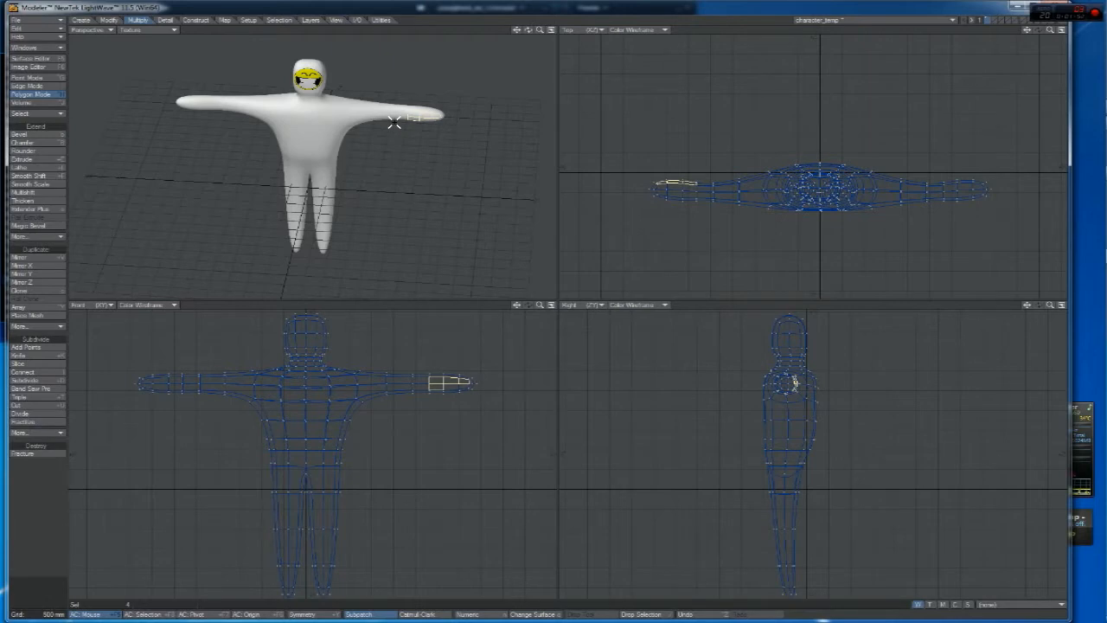
{"action": "left_click", "coordinate": [451, 31]}
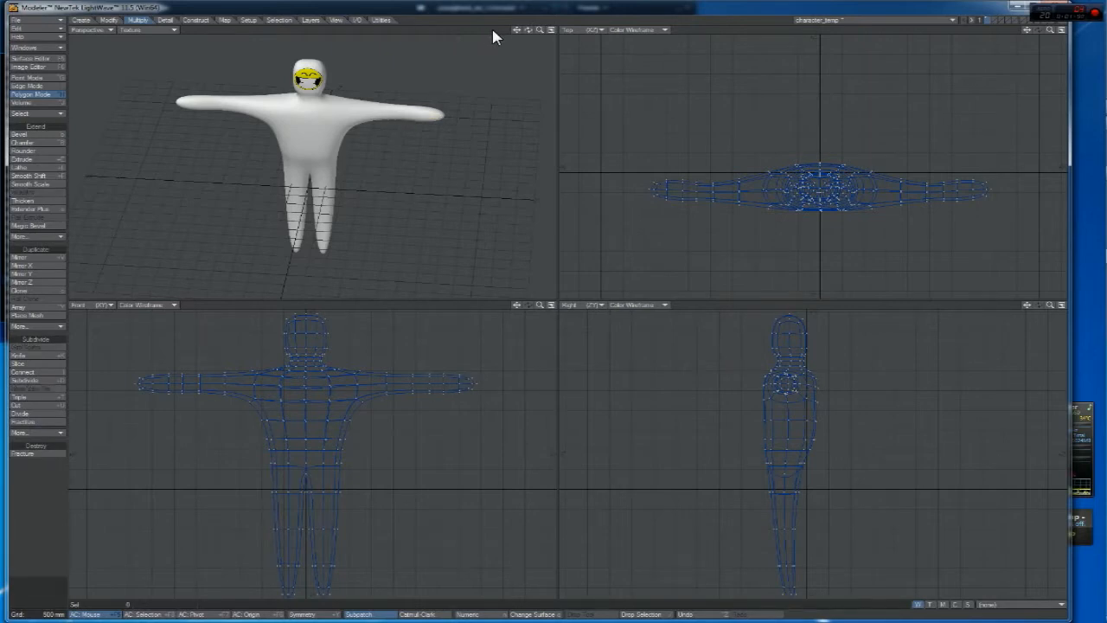
{"action": "mouse_move", "coordinate": [528, 32]}
{"action": "left_mouse_down"}
{"action": "mouse_move", "coordinate": [534, 19]}
{"action": "mouse_move", "coordinate": [525, 34]}
{"action": "left_mouse_up"}
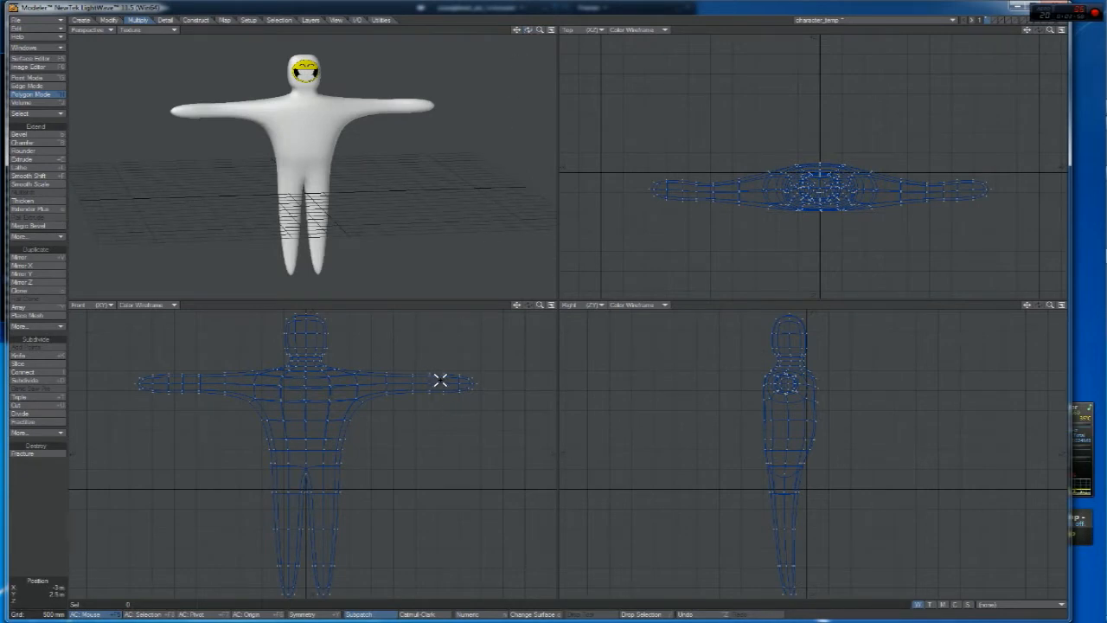
{"action": "left_click_drag", "start_coordinate": [537, 306], "coordinate": [571, 307]}
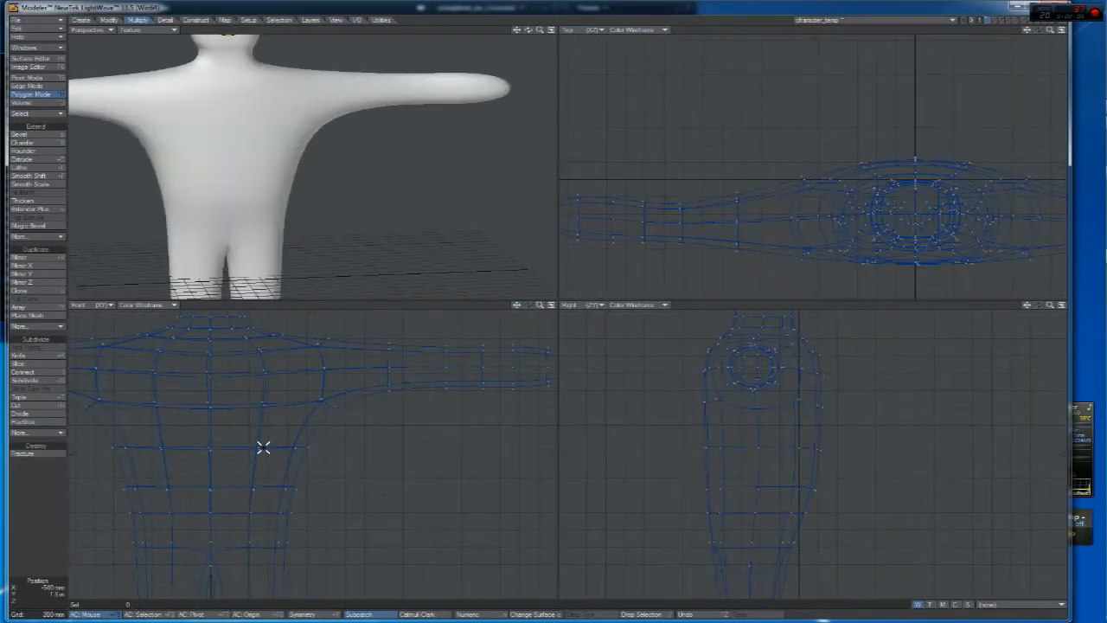
{"action": "key", "text": "ctrl+g"}
{"action": "key", "text": "space"}
{"action": "key", "text": "space"}
{"action": "left_click", "coordinate": [356, 379]}
{"action": "key", "text": "Delete"}
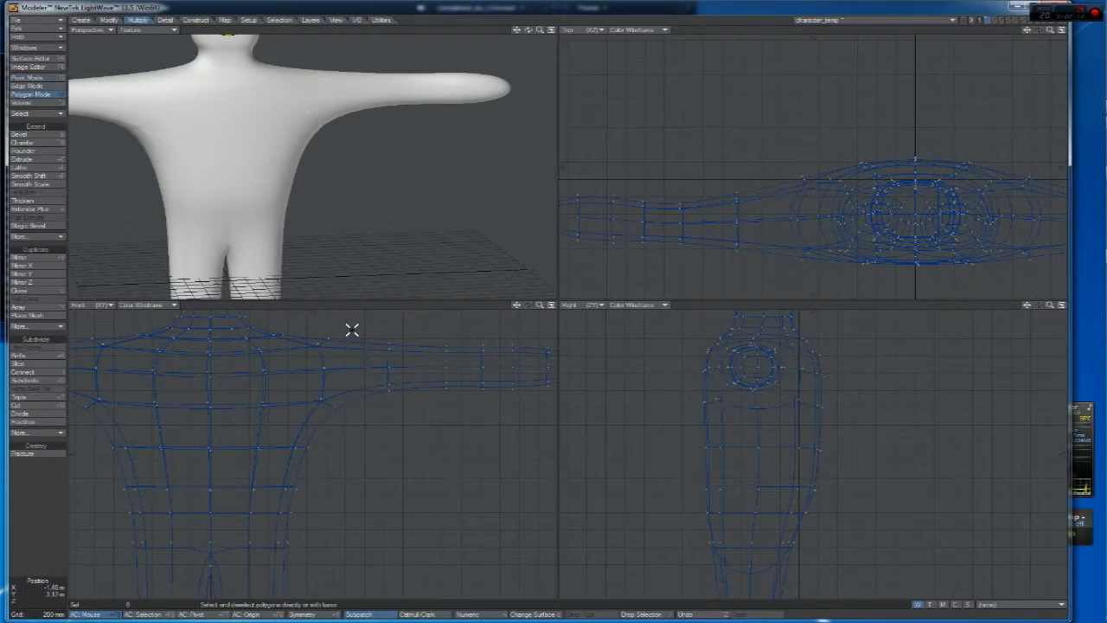
{"action": "key", "text": "ctrl+z"}
Highlight the polygon band where the arm joins the torso to examine the shoulder and armpit geometry
{"action": "left_click", "coordinate": [368, 423]}
{"action": "left_click", "coordinate": [405, 380]}
{"action": "left_click", "coordinate": [407, 380]}
{"action": "mouse_move", "coordinate": [299, 348]}
{"action": "left_mouse_down"}
{"action": "mouse_move", "coordinate": [309, 342]}
{"action": "mouse_move", "coordinate": [320, 421]}
{"action": "left_mouse_up"}
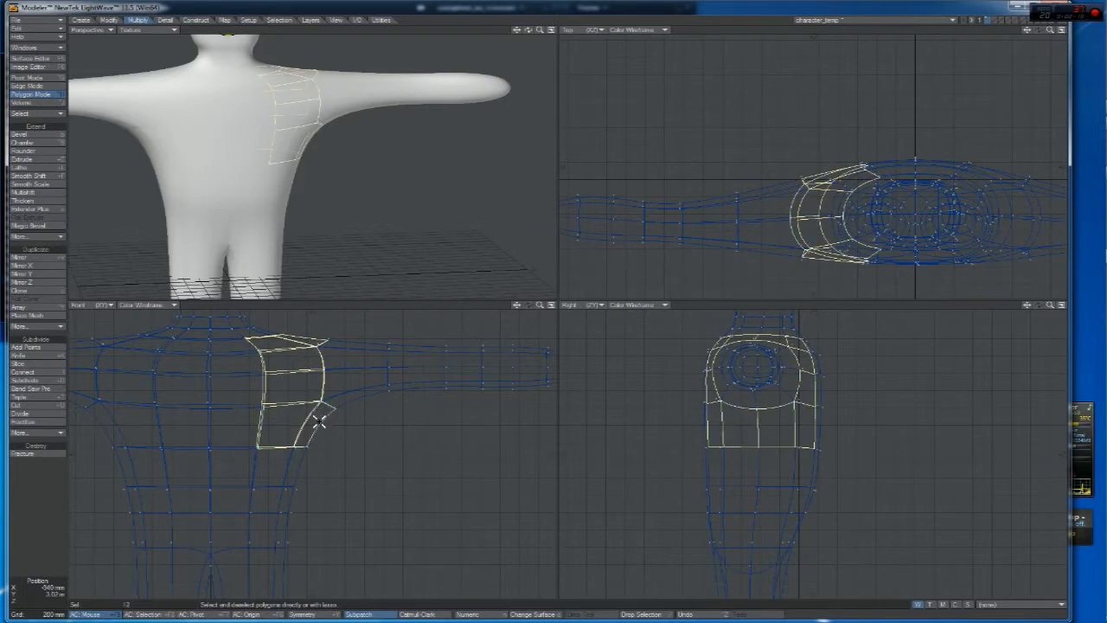
{"action": "left_click", "coordinate": [310, 353]}
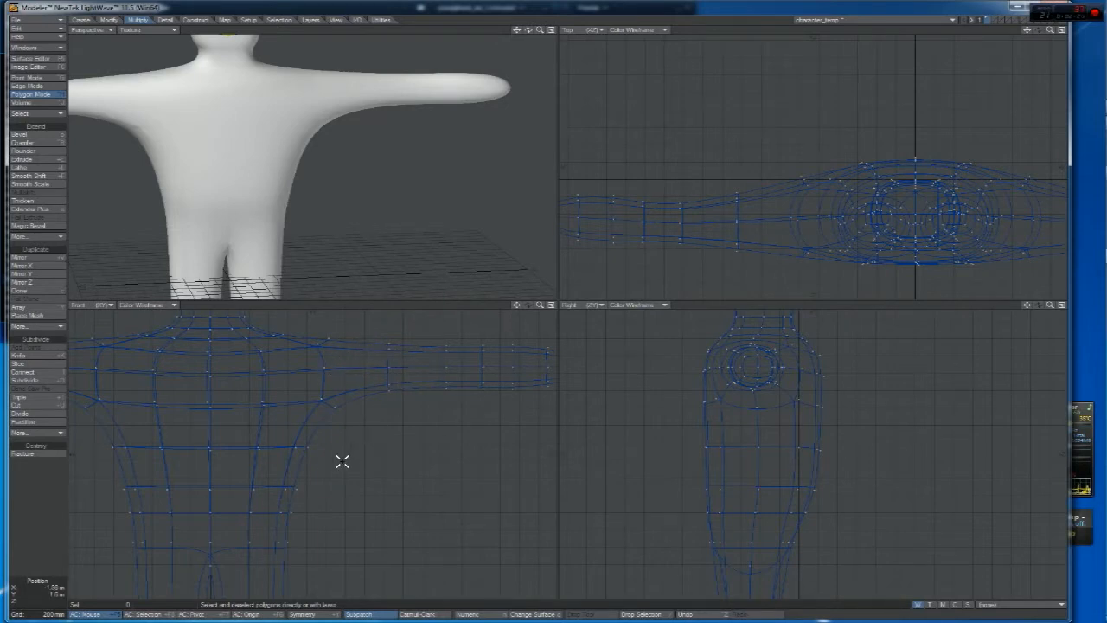
{"action": "left_click", "coordinate": [300, 424]}
{"action": "left_click", "coordinate": [286, 436]}
{"action": "mouse_move", "coordinate": [317, 439]}
{"action": "left_mouse_down"}
{"action": "mouse_move", "coordinate": [298, 439]}
{"action": "mouse_move", "coordinate": [302, 465]}
{"action": "mouse_move", "coordinate": [290, 465]}
{"action": "mouse_move", "coordinate": [306, 464]}
{"action": "mouse_move", "coordinate": [288, 464]}
{"action": "left_mouse_up"}
Examine how the polygon loops run along the arms, shoulders and torso in the perspective and front views
{"action": "left_click_drag", "start_coordinate": [539, 31], "coordinate": [529, 29]}
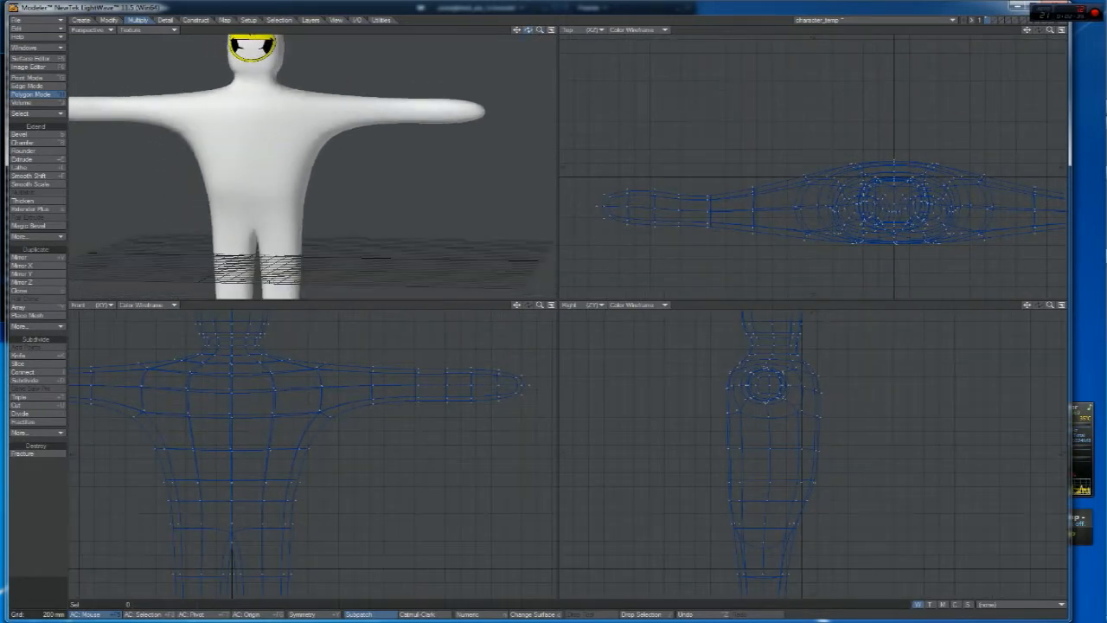
{"action": "mouse_move", "coordinate": [516, 30]}
{"action": "left_mouse_down"}
{"action": "mouse_move", "coordinate": [529, 31]}
{"action": "mouse_move", "coordinate": [518, 35]}
{"action": "left_mouse_up"}
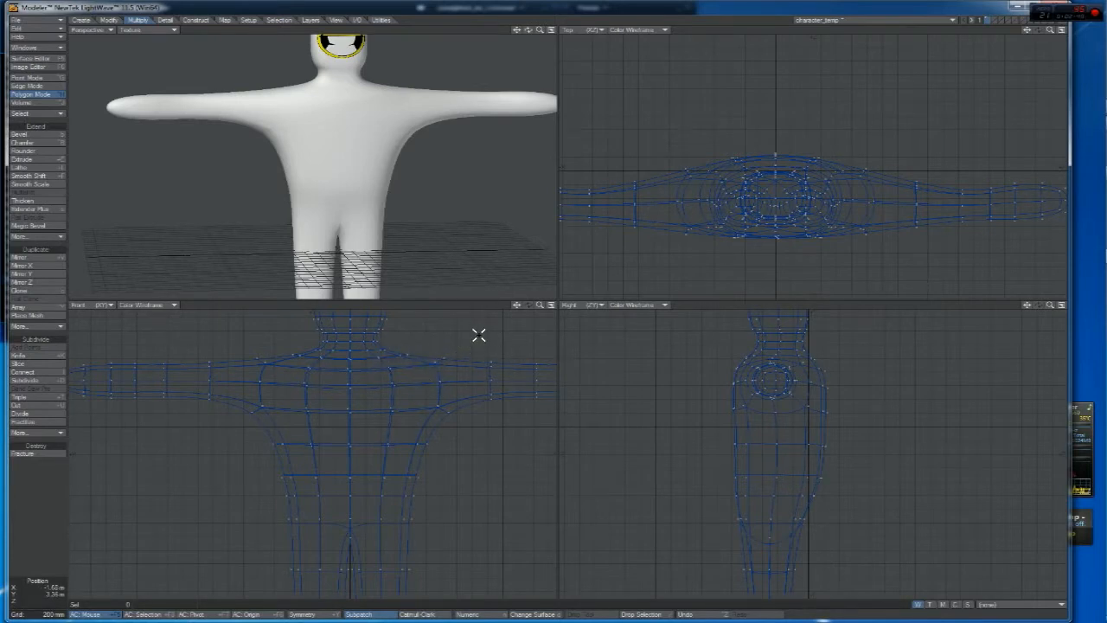
{"action": "left_click_drag", "start_coordinate": [519, 308], "coordinate": [262, 425]}
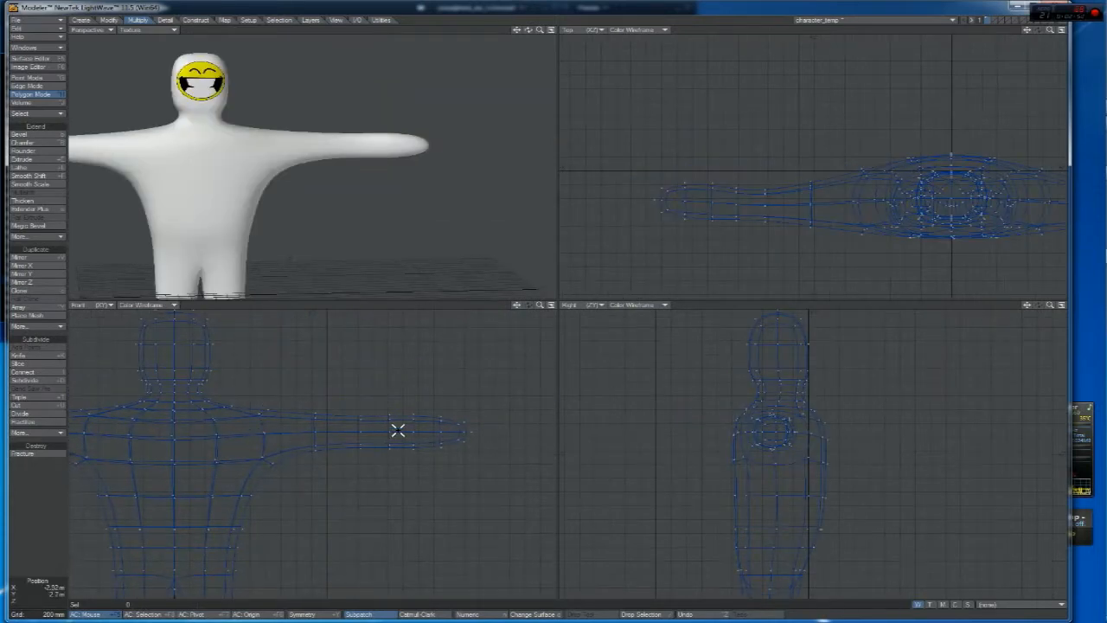
{"action": "left_click_drag", "start_coordinate": [517, 306], "coordinate": [637, 301]}
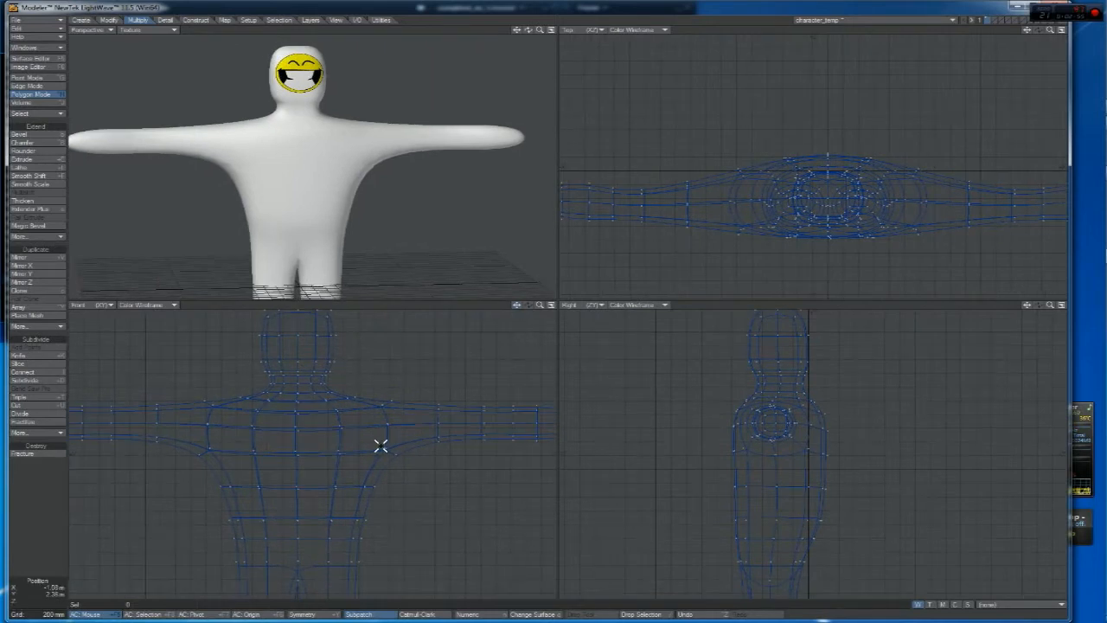
{"action": "mouse_move", "coordinate": [539, 307]}
{"action": "left_mouse_down"}
{"action": "mouse_move", "coordinate": [506, 313]}
{"action": "mouse_move", "coordinate": [545, 313]}
{"action": "left_mouse_up"}
{"action": "left_click", "coordinate": [355, 488]}
{"action": "key", "text": "slash"}
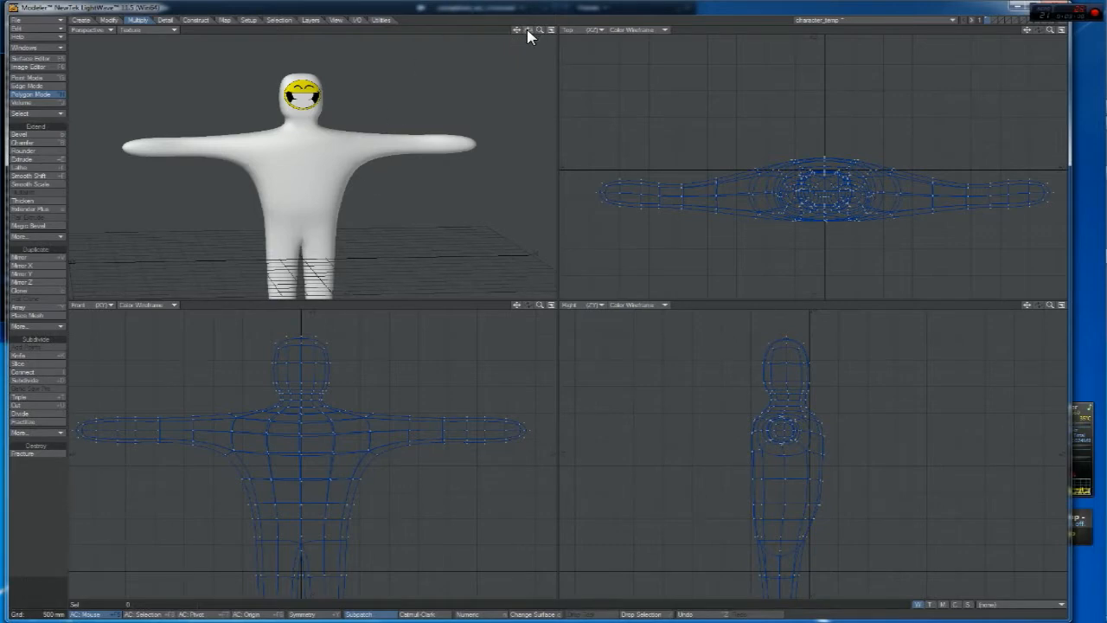
Examine the polygon loops of the head and neck up close in the perspective and front views
{"action": "mouse_move", "coordinate": [540, 31]}
{"action": "left_mouse_down"}
{"action": "mouse_move", "coordinate": [564, 31]}
{"action": "mouse_move", "coordinate": [529, 31]}
{"action": "mouse_move", "coordinate": [535, 19]}
{"action": "left_mouse_up"}
{"action": "left_click_drag", "start_coordinate": [518, 305], "coordinate": [518, 366]}
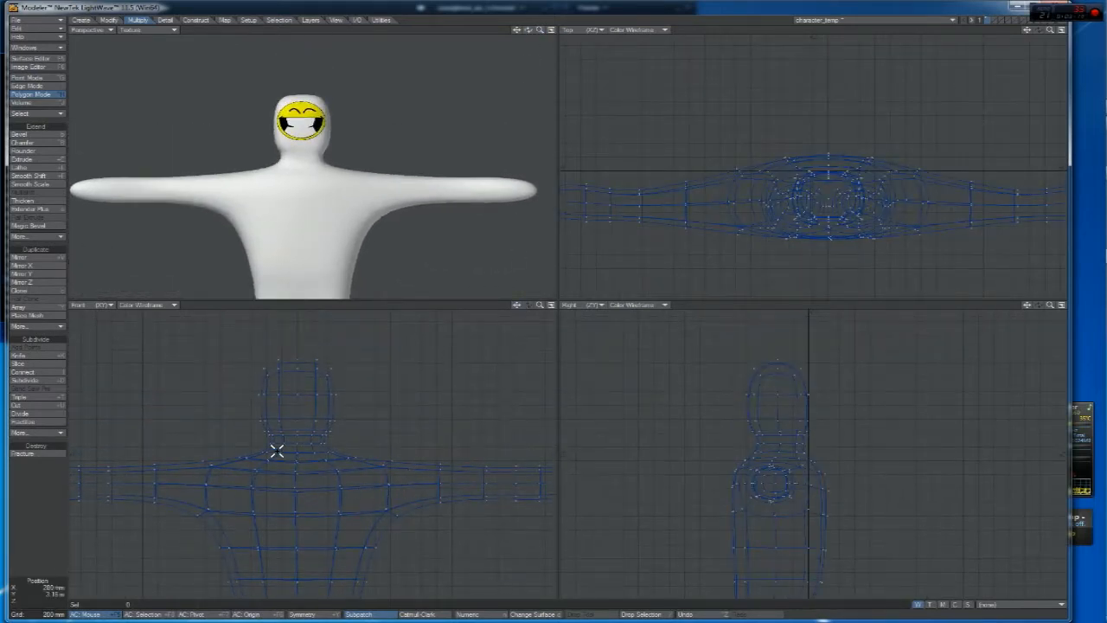
{"action": "left_click_drag", "start_coordinate": [540, 304], "coordinate": [540, 354]}
{"action": "left_click_drag", "start_coordinate": [536, 306], "coordinate": [529, 259]}
{"action": "mouse_move", "coordinate": [529, 30]}
{"action": "left_mouse_down"}
{"action": "mouse_move", "coordinate": [784, 35]}
{"action": "mouse_move", "coordinate": [533, 38]}
{"action": "left_mouse_up"}
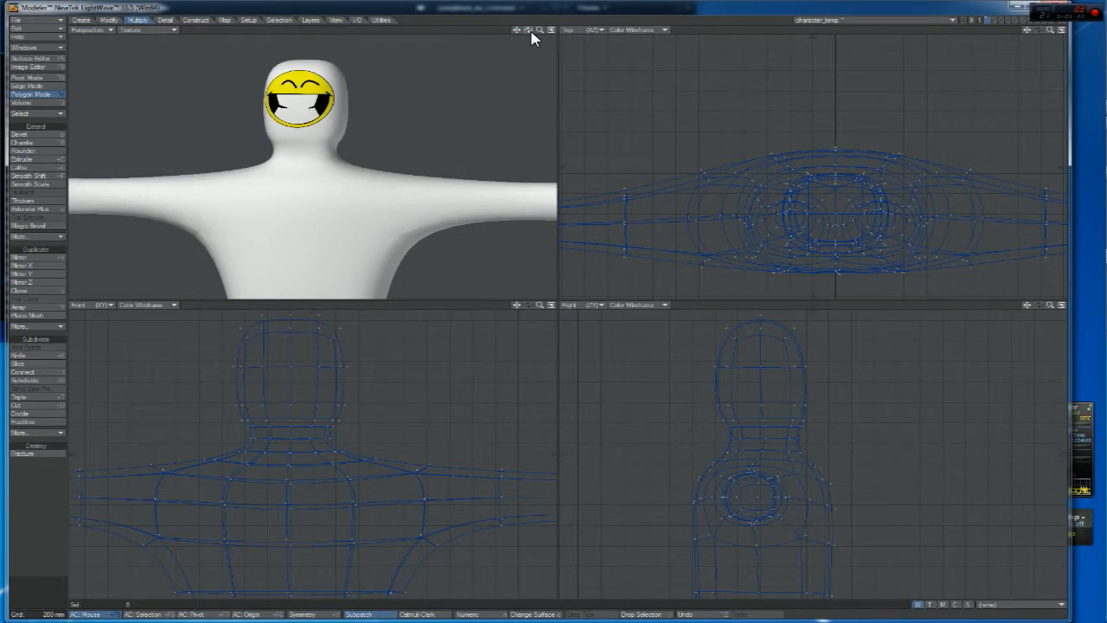
{"action": "left_click_drag", "start_coordinate": [527, 29], "coordinate": [502, 93]}
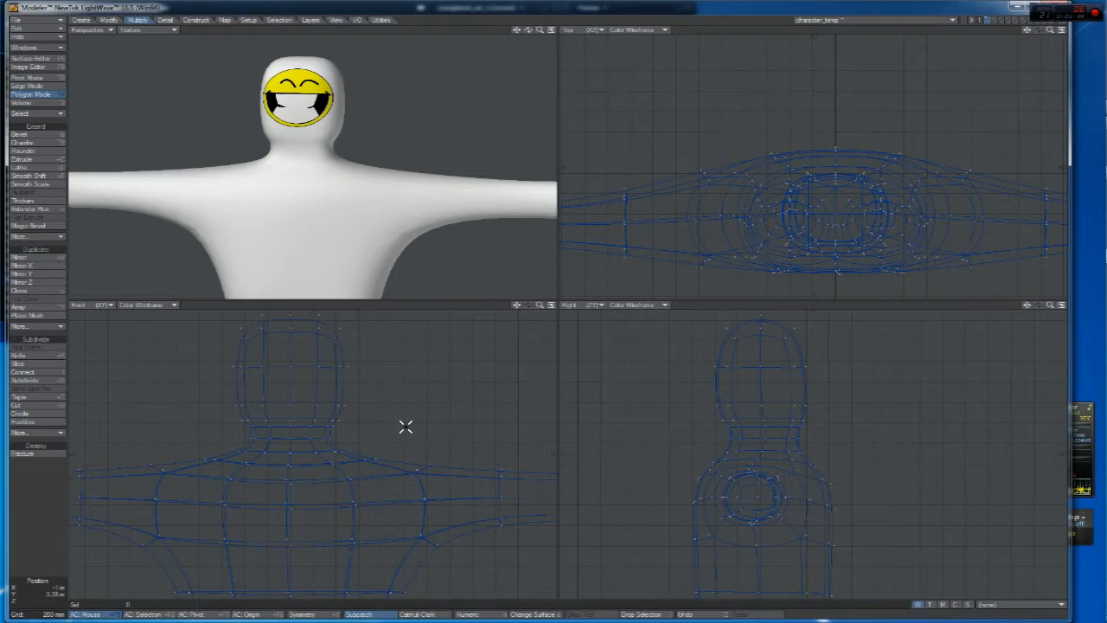
{"action": "left_click_drag", "start_coordinate": [517, 305], "coordinate": [530, 339]}
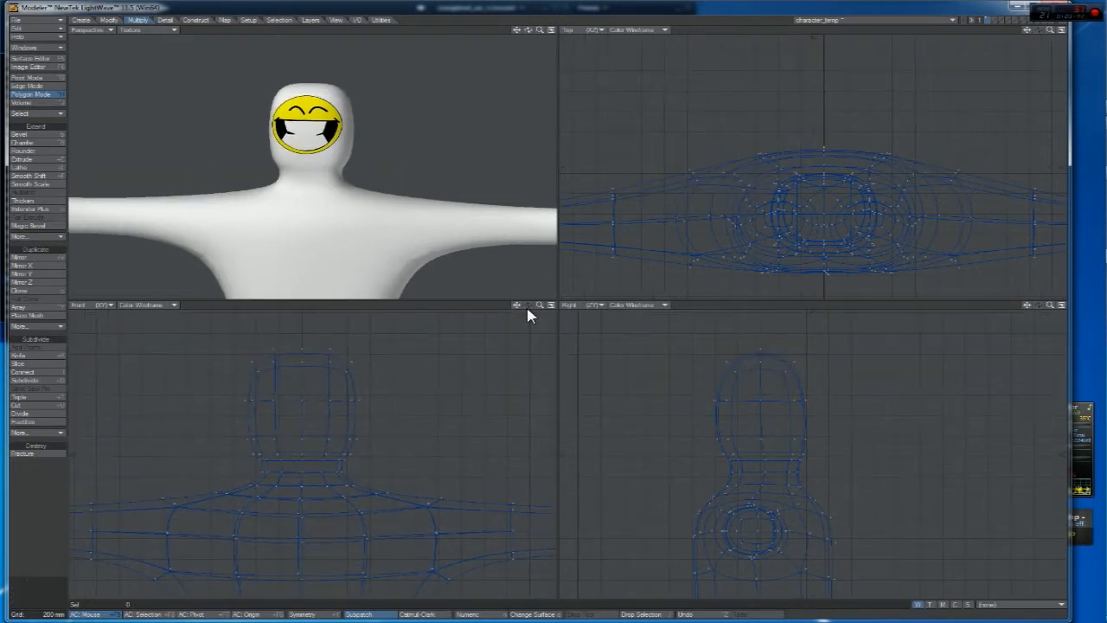
Keep weight maps as the active vertex map type and set the perspective viewport's display to Weight Shade
{"action": "left_click", "coordinate": [930, 604]}
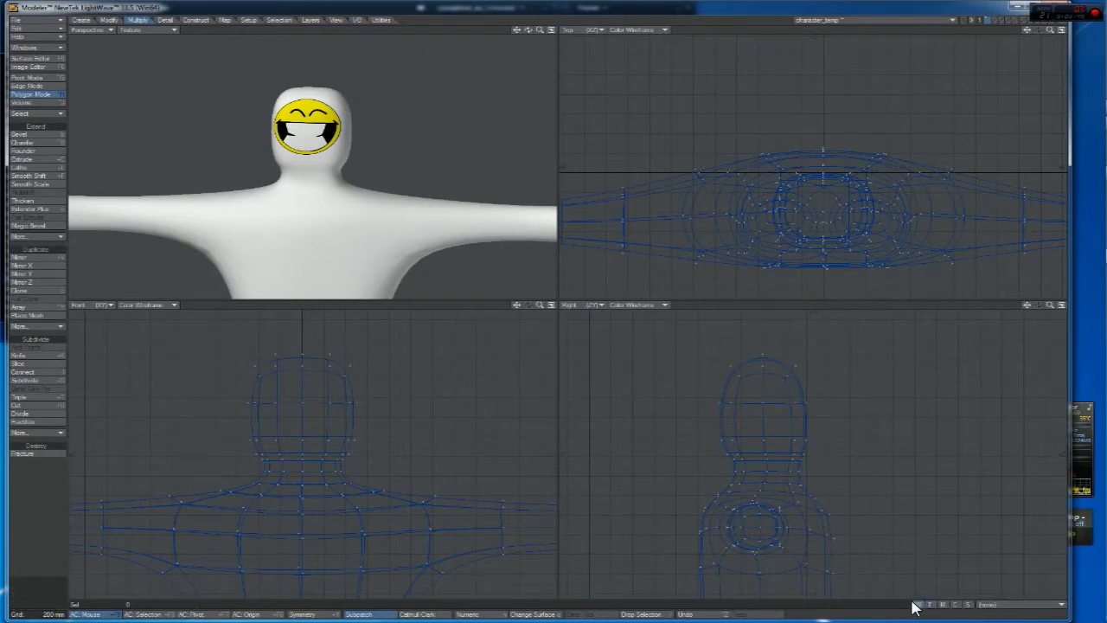
{"action": "left_click", "coordinate": [918, 605]}
{"action": "left_click", "coordinate": [223, 21]}
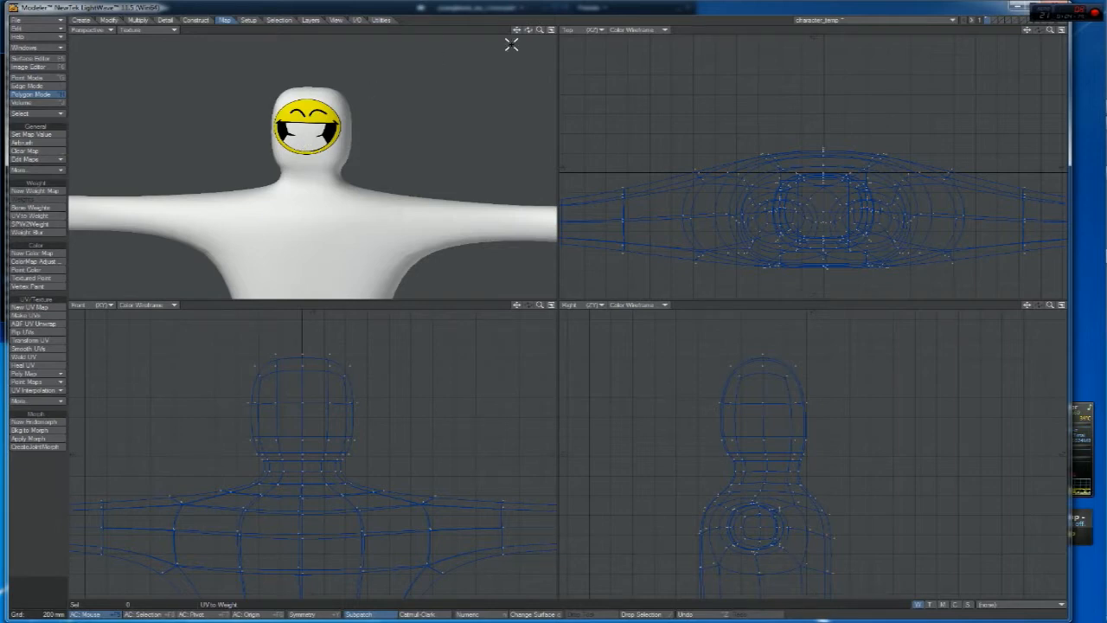
{"action": "left_click_drag", "start_coordinate": [529, 31], "coordinate": [529, 35]}
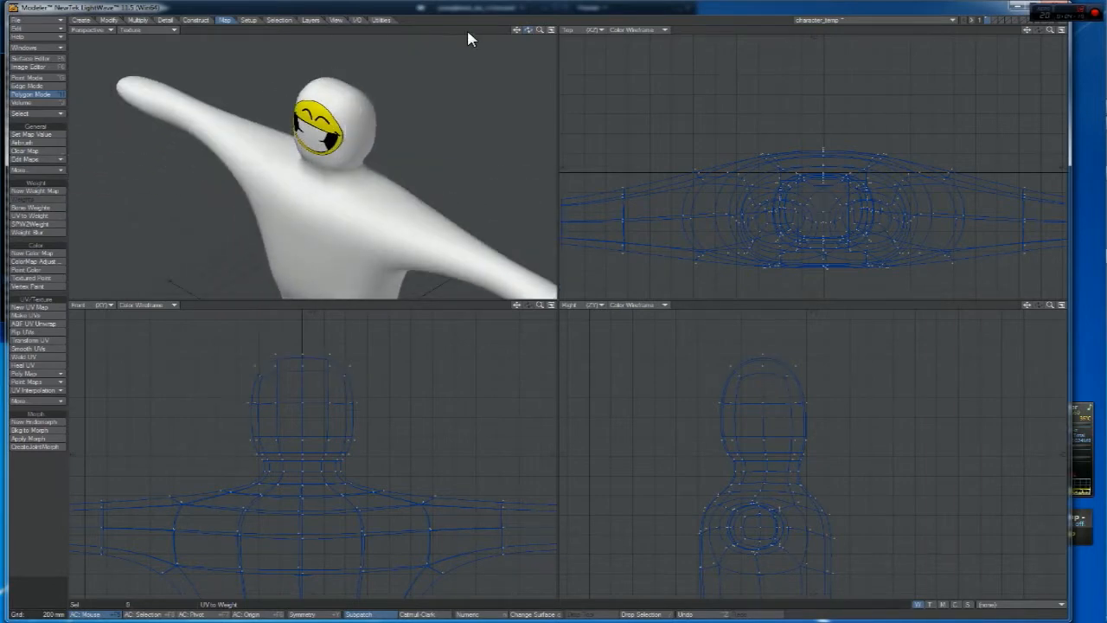
{"action": "left_click_drag", "start_coordinate": [530, 32], "coordinate": [534, 35]}
{"action": "left_click", "coordinate": [60, 142]}
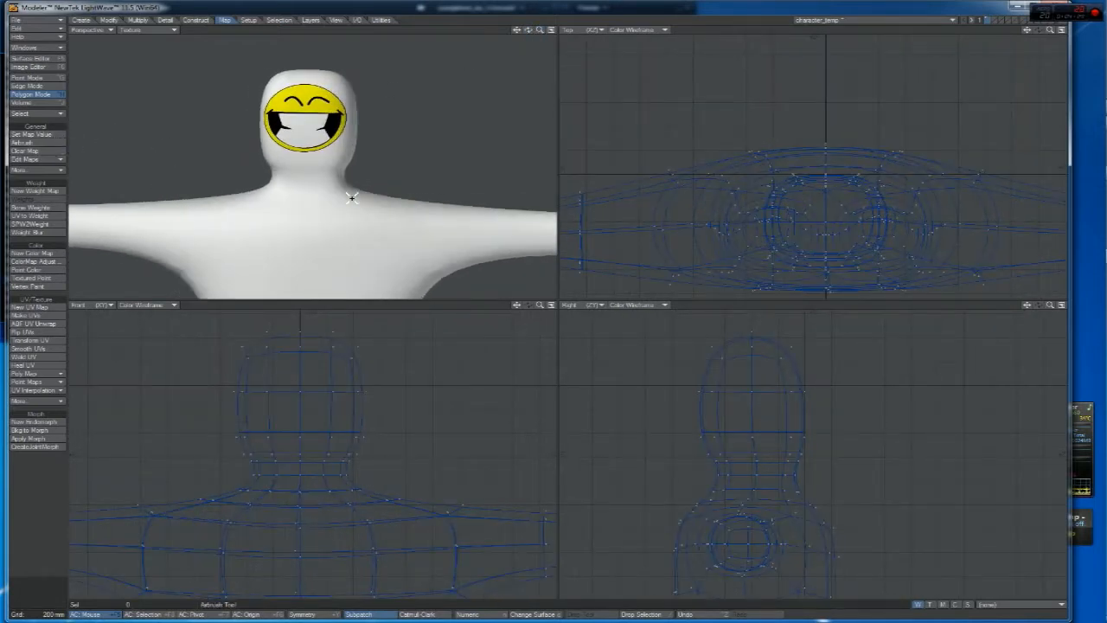
{"action": "left_click_drag", "start_coordinate": [535, 32], "coordinate": [512, 33]}
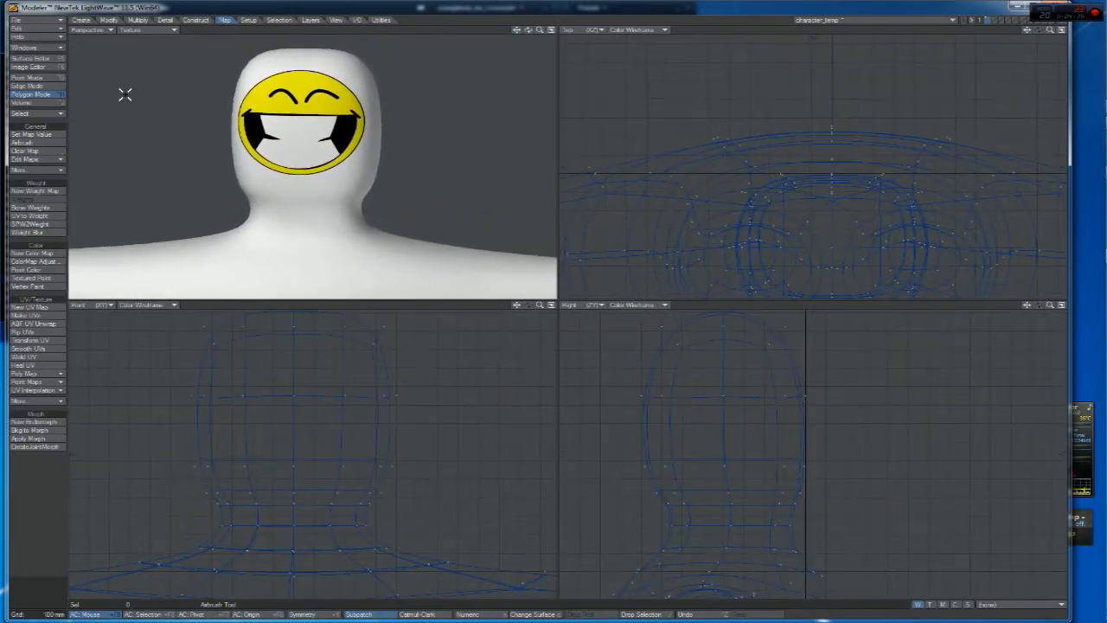
{"action": "left_click", "coordinate": [147, 30]}
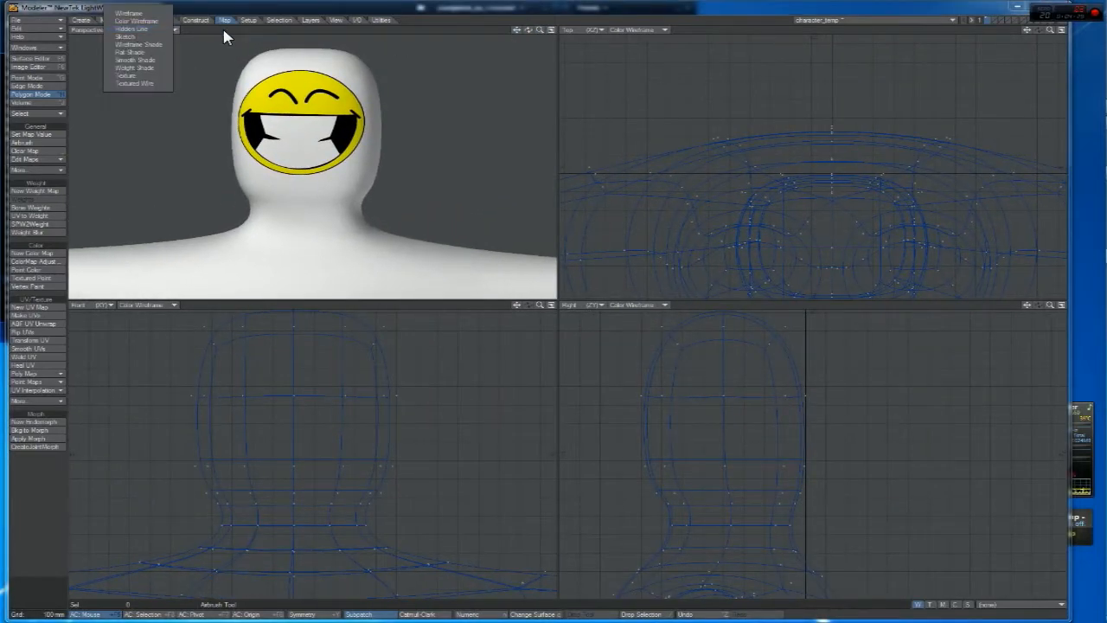
{"action": "left_click", "coordinate": [148, 68]}
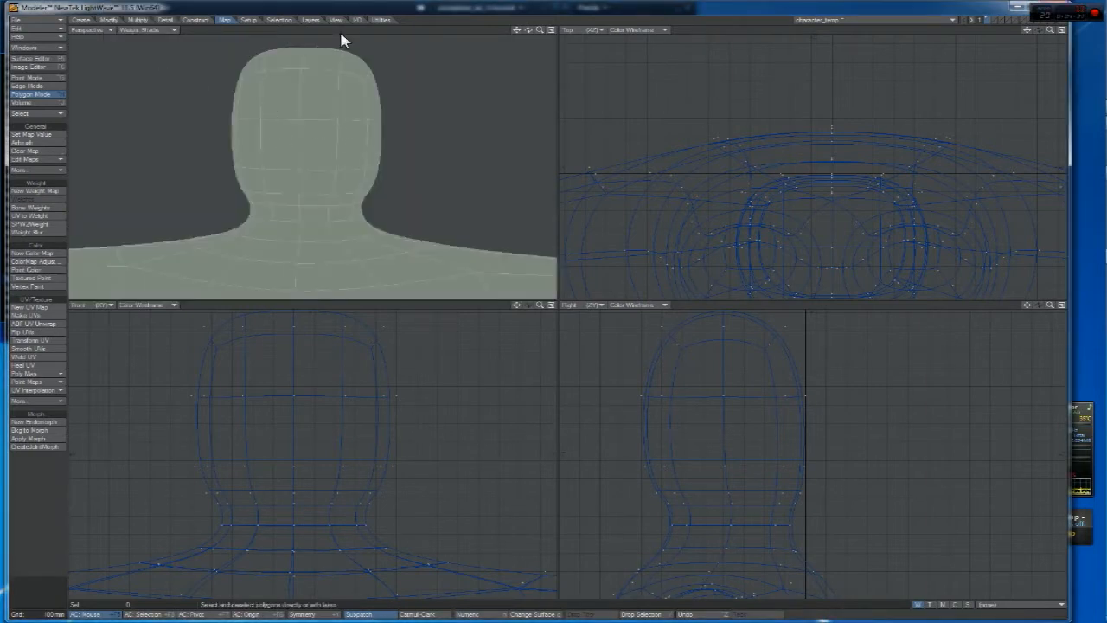
Select all the head and neck polygons down to where the neck meets the shoulders
{"action": "mouse_move", "coordinate": [528, 30]}
{"action": "left_mouse_down"}
{"action": "mouse_move", "coordinate": [588, 52]}
{"action": "mouse_move", "coordinate": [502, 62]}
{"action": "mouse_move", "coordinate": [459, 39]}
{"action": "mouse_move", "coordinate": [415, 43]}
{"action": "mouse_move", "coordinate": [519, 43]}
{"action": "left_mouse_up"}
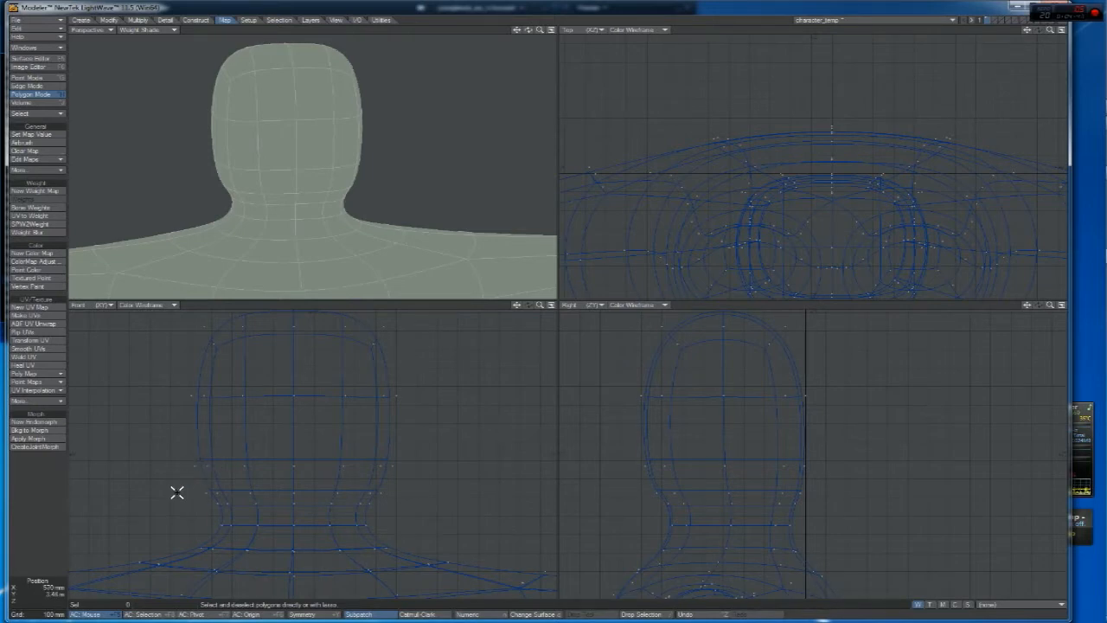
{"action": "mouse_move", "coordinate": [200, 475]}
{"action": "left_mouse_down"}
{"action": "mouse_move", "coordinate": [324, 467]}
{"action": "mouse_move", "coordinate": [386, 476]}
{"action": "left_mouse_up"}
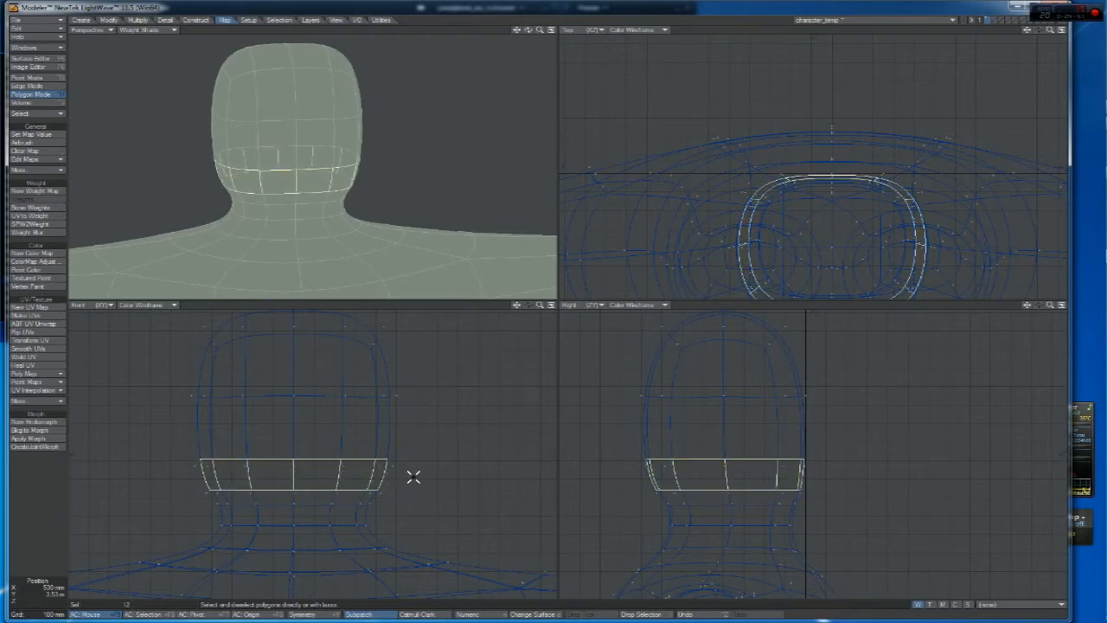
{"action": "left_click", "coordinate": [464, 305]}
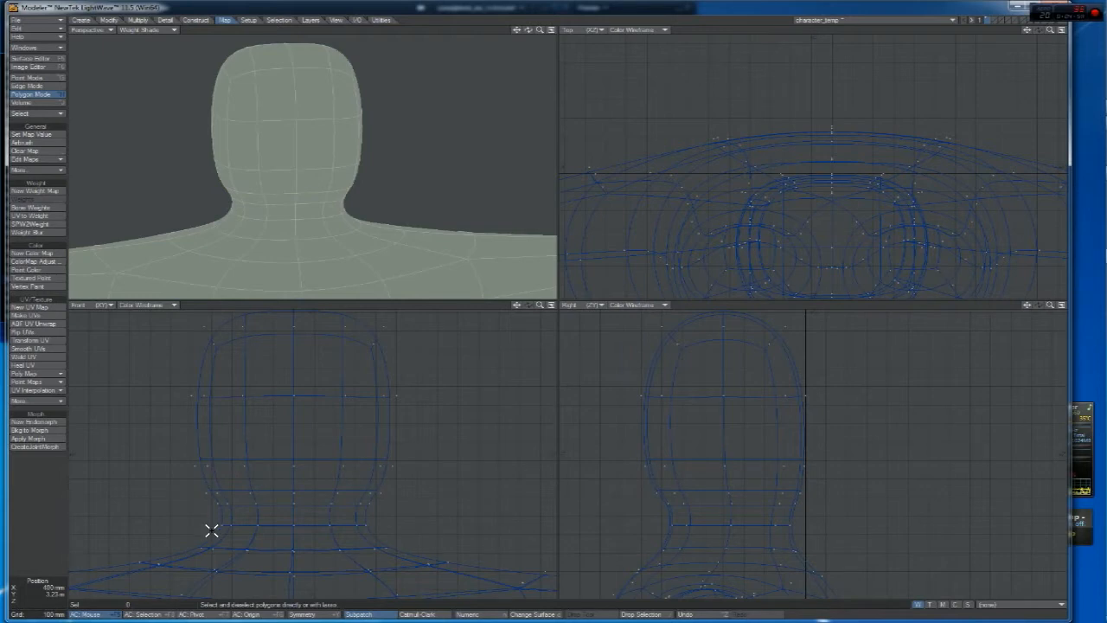
{"action": "mouse_move", "coordinate": [211, 532]}
{"action": "left_mouse_down"}
{"action": "mouse_move", "coordinate": [410, 524]}
{"action": "mouse_move", "coordinate": [351, 514]}
{"action": "mouse_move", "coordinate": [165, 520]}
{"action": "left_mouse_up"}
{"action": "mouse_move", "coordinate": [139, 508]}
{"action": "right_mouse_down"}
{"action": "mouse_move", "coordinate": [294, 529]}
{"action": "mouse_move", "coordinate": [455, 324]}
{"action": "mouse_move", "coordinate": [166, 301]}
{"action": "mouse_move", "coordinate": [122, 518]}
{"action": "mouse_move", "coordinate": [147, 526]}
{"action": "right_mouse_up"}
{"action": "left_click_drag", "start_coordinate": [530, 32], "coordinate": [540, 31]}
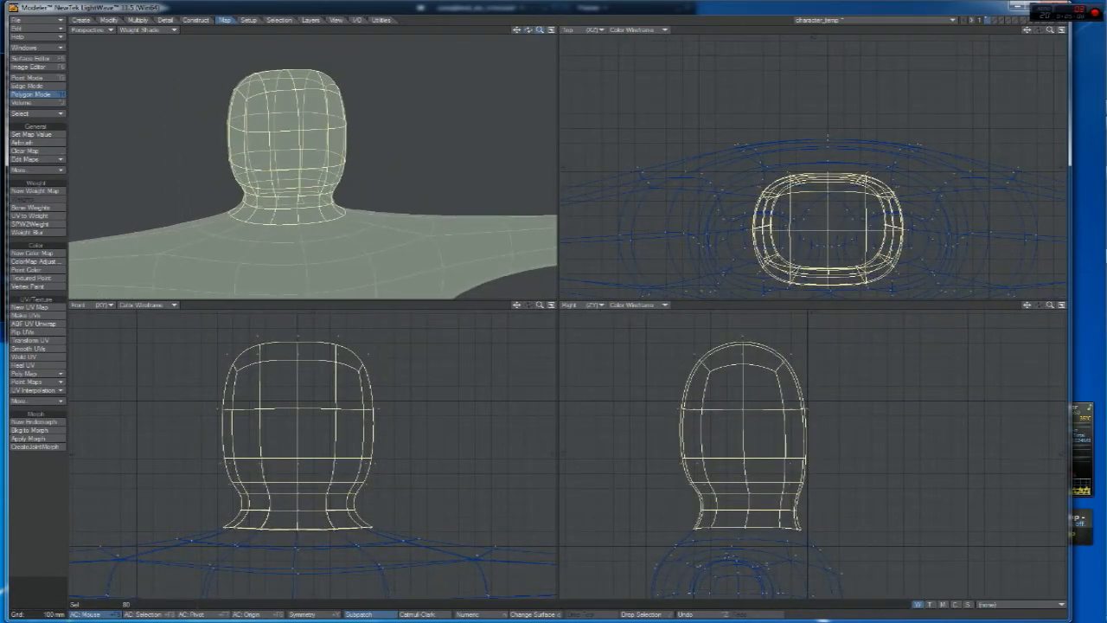
Try selecting the neck's polygon rows and the lower head polygons in the front view, clearing the selection after each attempt
{"action": "left_click_drag", "start_coordinate": [540, 32], "coordinate": [524, 37]}
{"action": "left_click", "coordinate": [479, 21]}
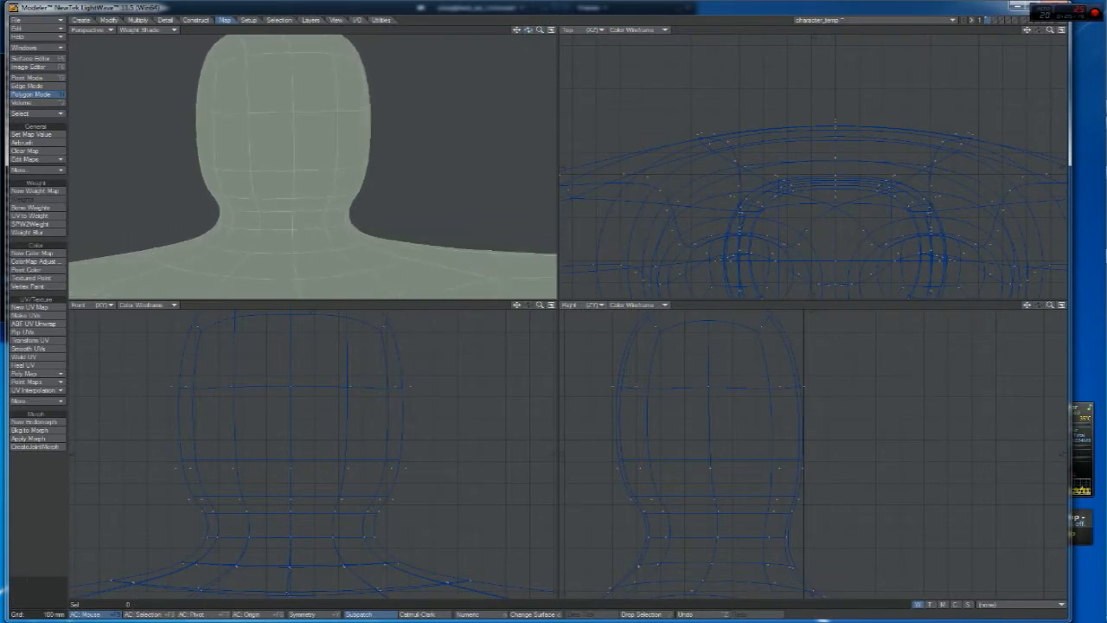
{"action": "mouse_move", "coordinate": [199, 547]}
{"action": "left_mouse_down"}
{"action": "mouse_move", "coordinate": [396, 548]}
{"action": "mouse_move", "coordinate": [297, 532]}
{"action": "mouse_move", "coordinate": [185, 531]}
{"action": "left_mouse_up"}
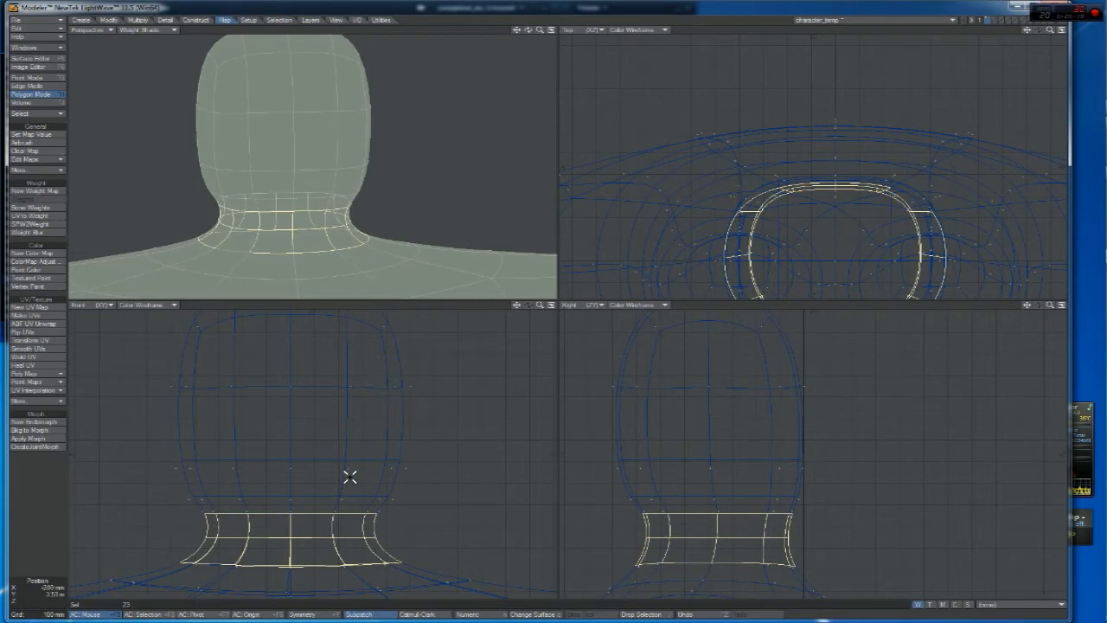
{"action": "left_click", "coordinate": [293, 304]}
{"action": "mouse_move", "coordinate": [189, 501]}
{"action": "left_mouse_down"}
{"action": "mouse_move", "coordinate": [418, 504]}
{"action": "mouse_move", "coordinate": [165, 444]}
{"action": "mouse_move", "coordinate": [418, 433]}
{"action": "left_mouse_up"}
{"action": "left_click", "coordinate": [495, 300]}
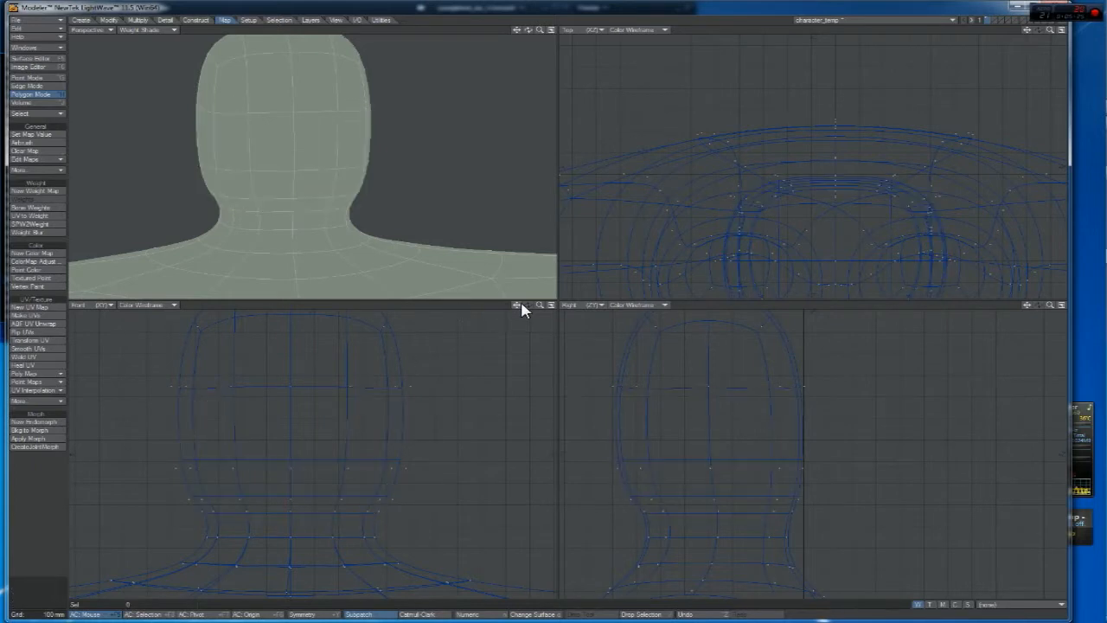
Try selecting polygons at the end of the hand and on the side of the torso, clearing each selection
{"action": "key", "text": "a"}
{"action": "left_click_drag", "start_coordinate": [487, 482], "coordinate": [482, 494]}
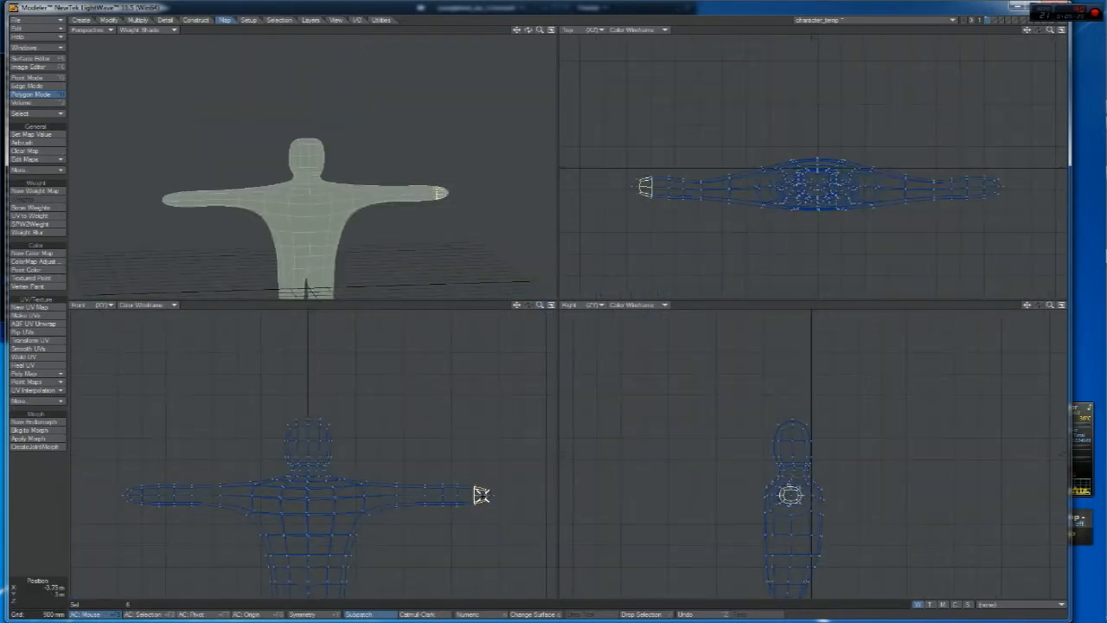
{"action": "left_click_drag", "start_coordinate": [538, 305], "coordinate": [640, 306]}
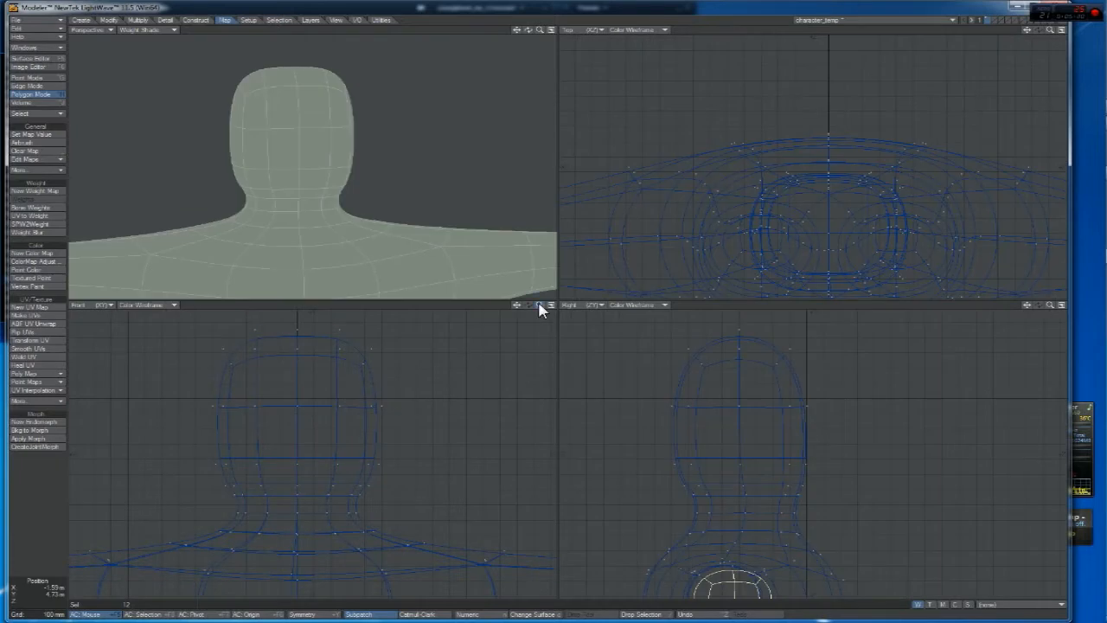
{"action": "left_click", "coordinate": [489, 307]}
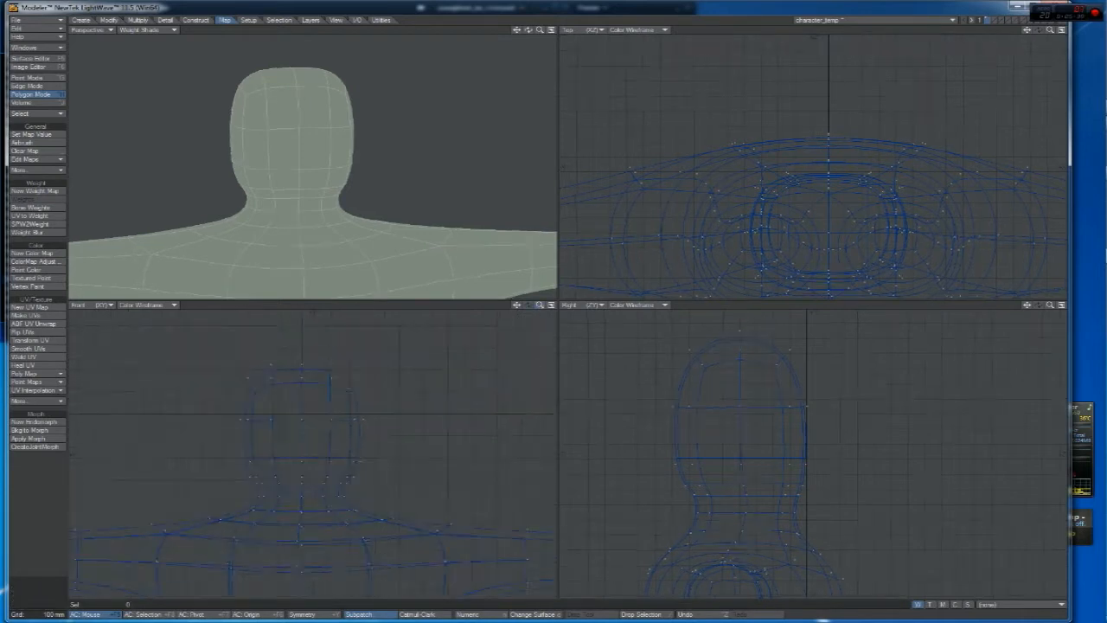
{"action": "key", "text": "a"}
{"action": "left_click", "coordinate": [370, 546]}
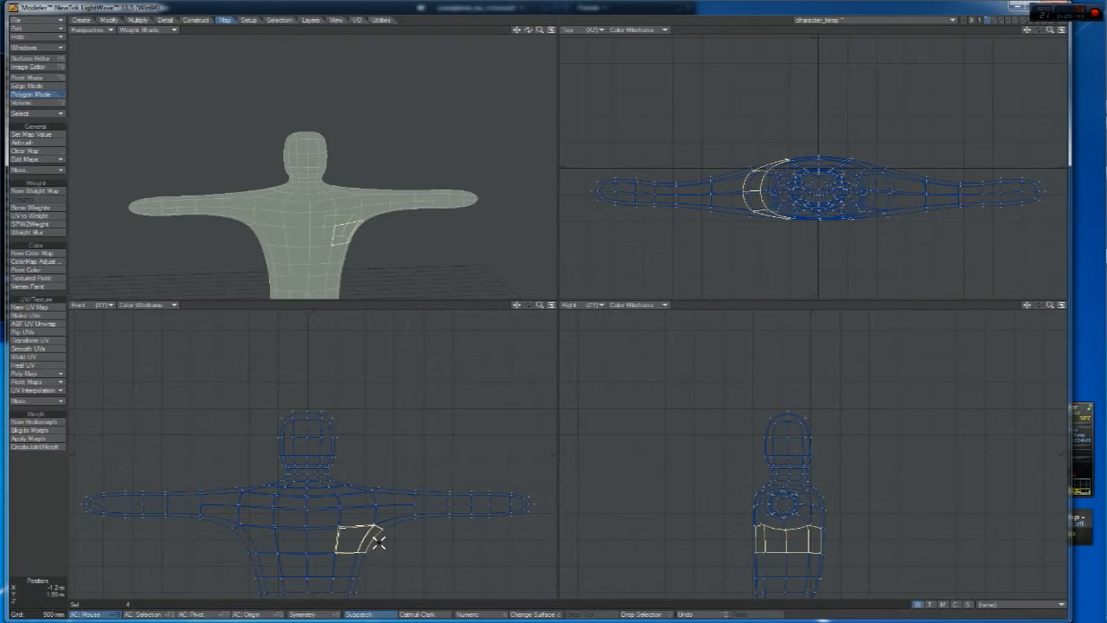
{"action": "left_click_drag", "start_coordinate": [386, 540], "coordinate": [345, 541]}
{"action": "left_click_drag", "start_coordinate": [541, 306], "coordinate": [575, 305]}
Reselect all the head and neck polygons down to the base of the neck
{"action": "mouse_move", "coordinate": [221, 527]}
{"action": "left_mouse_down"}
{"action": "mouse_move", "coordinate": [376, 517]}
{"action": "mouse_move", "coordinate": [238, 505]}
{"action": "mouse_move", "coordinate": [253, 507]}
{"action": "left_mouse_up"}
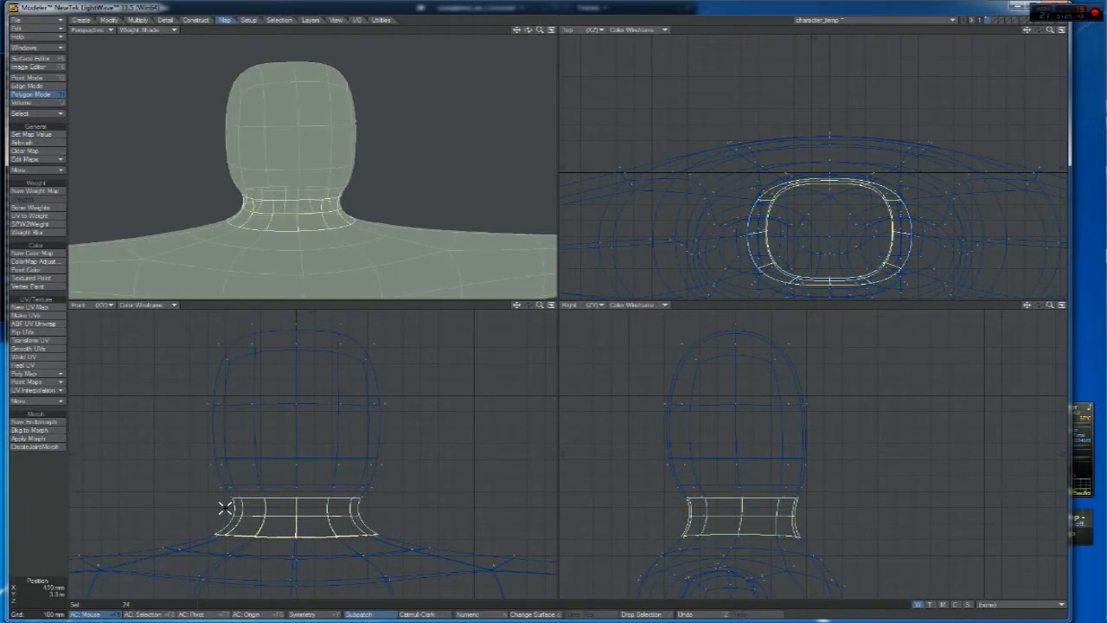
{"action": "mouse_move", "coordinate": [221, 527]}
{"action": "right_mouse_down"}
{"action": "mouse_move", "coordinate": [470, 338]}
{"action": "mouse_move", "coordinate": [166, 408]}
{"action": "mouse_move", "coordinate": [196, 479]}
{"action": "right_mouse_up"}
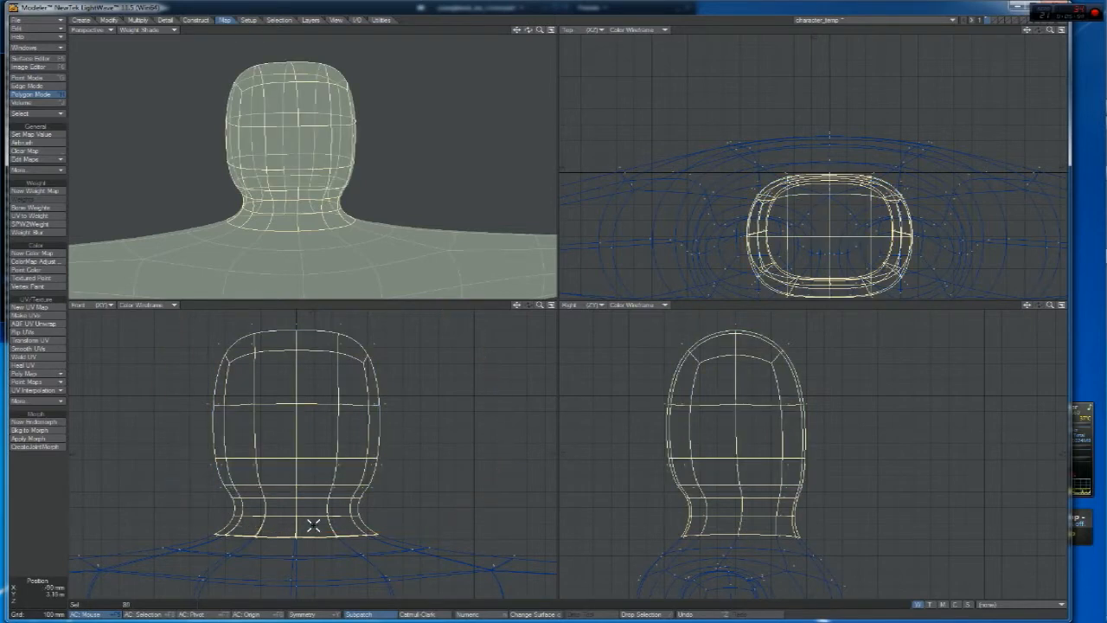
{"action": "left_click", "coordinate": [325, 306]}
{"action": "mouse_move", "coordinate": [174, 466]}
{"action": "right_mouse_down"}
{"action": "mouse_move", "coordinate": [248, 537]}
{"action": "mouse_move", "coordinate": [464, 485]}
{"action": "mouse_move", "coordinate": [265, 311]}
{"action": "mouse_move", "coordinate": [172, 468]}
{"action": "right_mouse_up"}
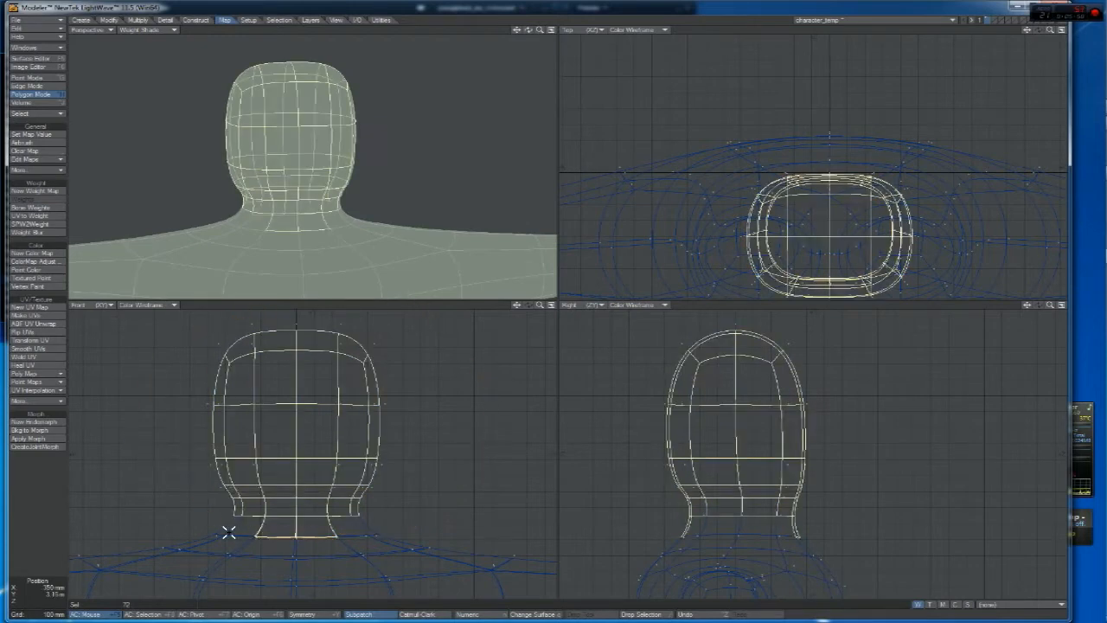
{"action": "mouse_move", "coordinate": [365, 530]}
{"action": "left_mouse_down", "text": "shift"}
{"action": "mouse_move", "coordinate": [241, 524]}
{"action": "mouse_move", "coordinate": [263, 521]}
{"action": "left_mouse_up", "text": "shift"}
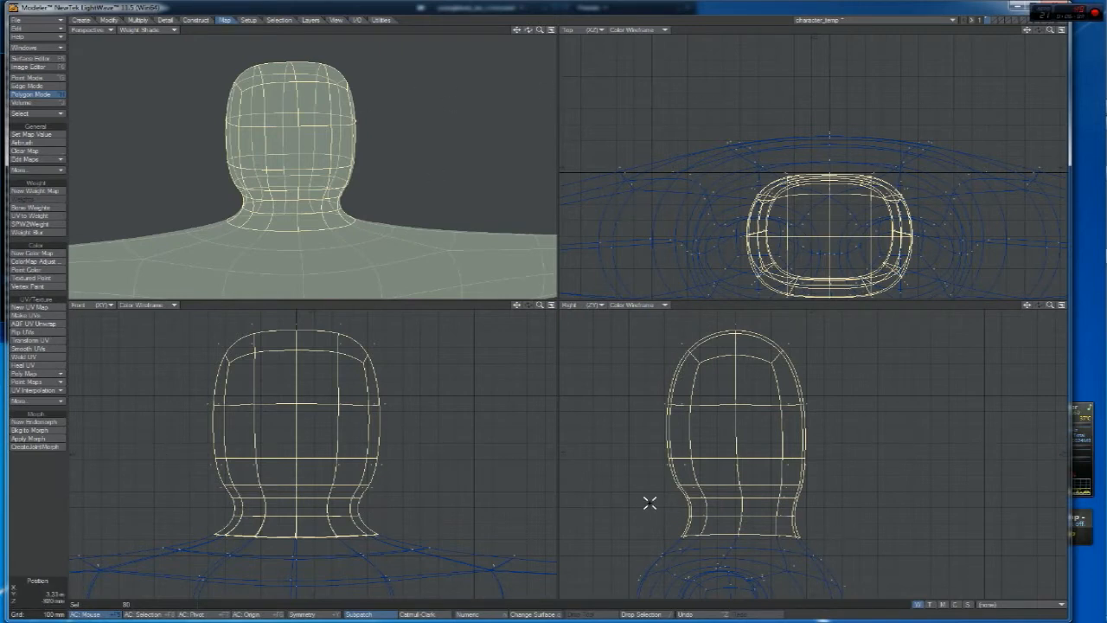
Set up a new weight map named "Head Weight" with an initial value of 100%
{"action": "left_click", "coordinate": [1003, 614]}
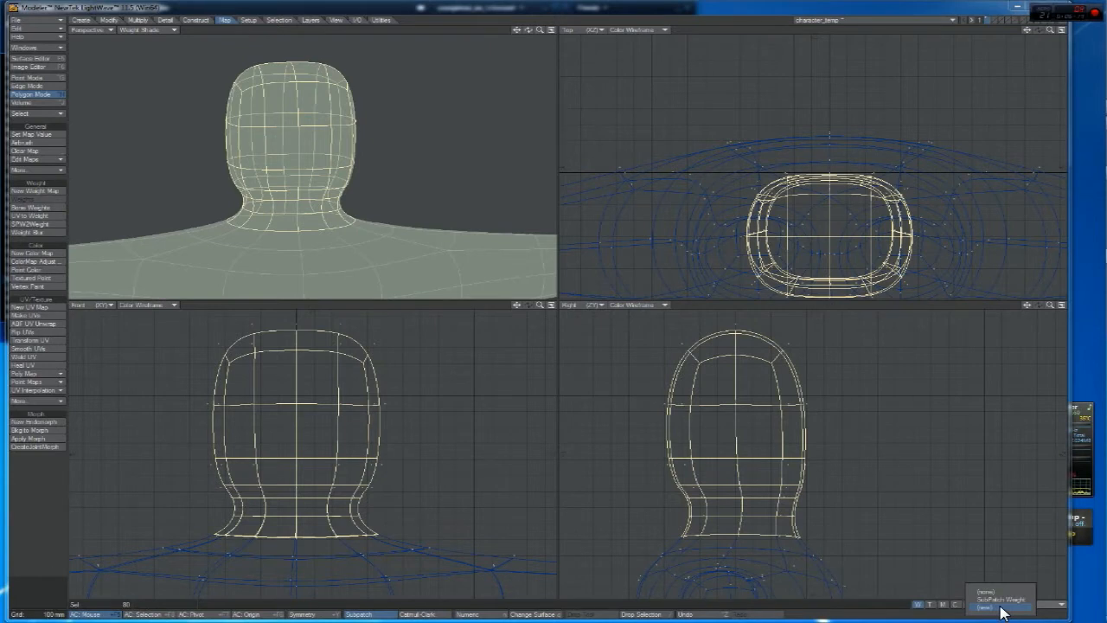
{"action": "left_click", "coordinate": [937, 617]}
{"action": "left_click", "coordinate": [1004, 616]}
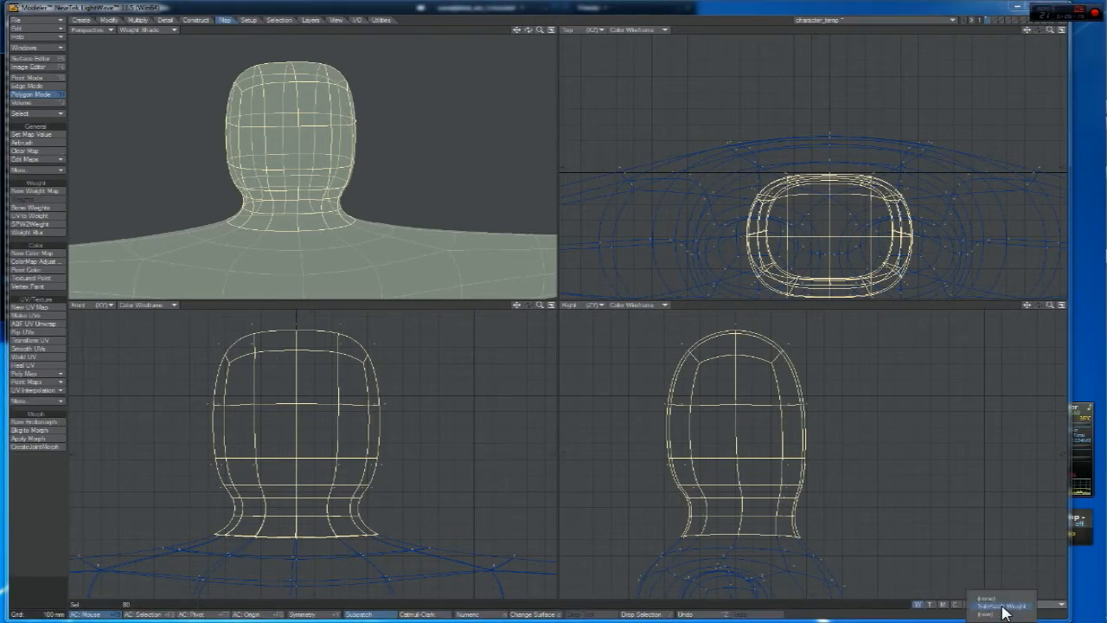
{"action": "left_click", "coordinate": [995, 618]}
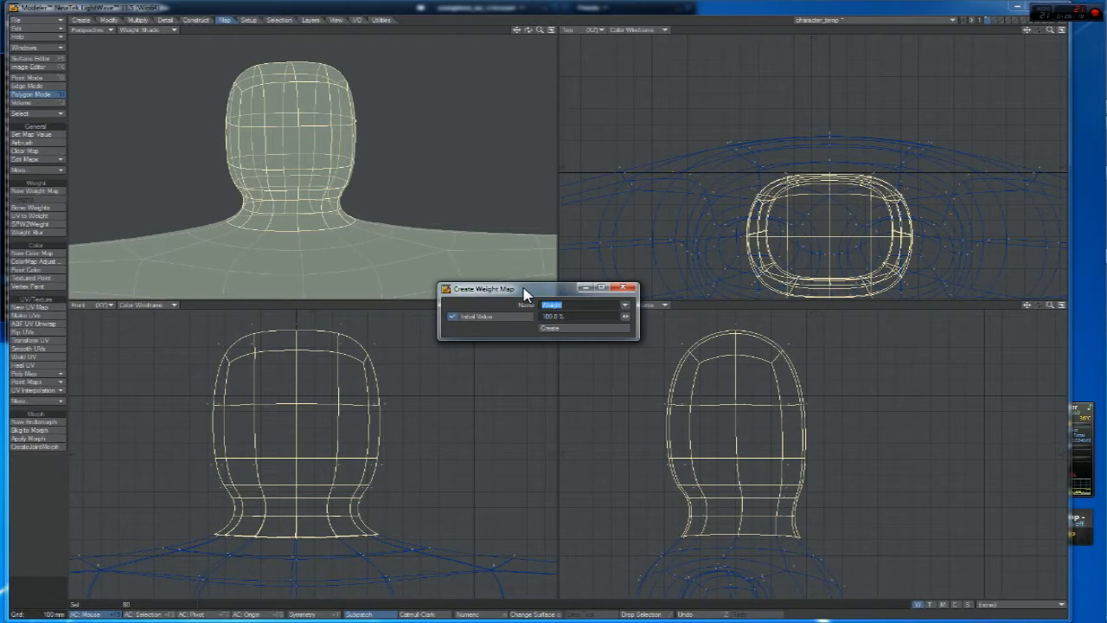
{"action": "left_click_drag", "start_coordinate": [524, 290], "coordinate": [556, 277]}
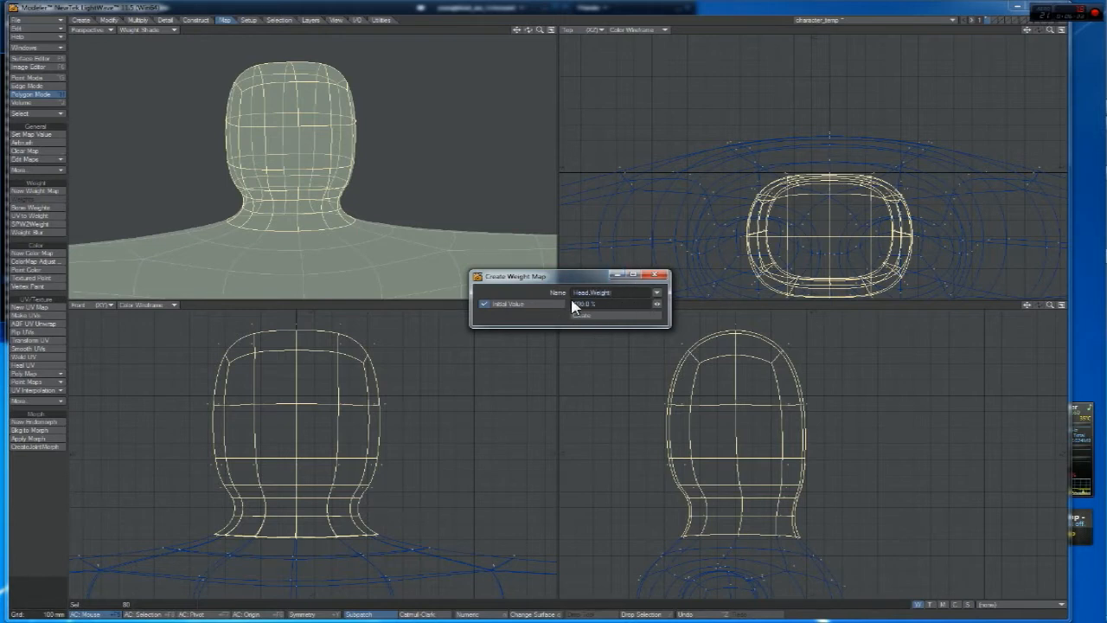
{"action": "left_click_drag", "start_coordinate": [597, 277], "coordinate": [586, 262]}
{"action": "left_click", "coordinate": [591, 293]}
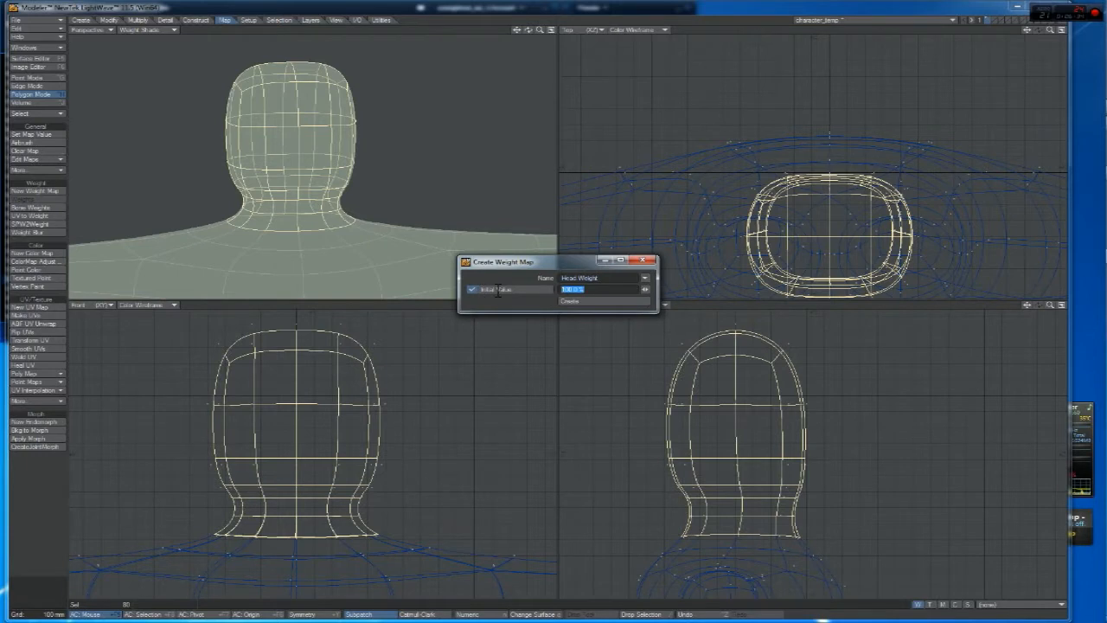
{"action": "left_click", "coordinate": [592, 294]}
Create the Head Weight map on the selected head and neck polygons, and clear the polygon selection
{"action": "left_click_drag", "start_coordinate": [517, 30], "coordinate": [447, 122]}
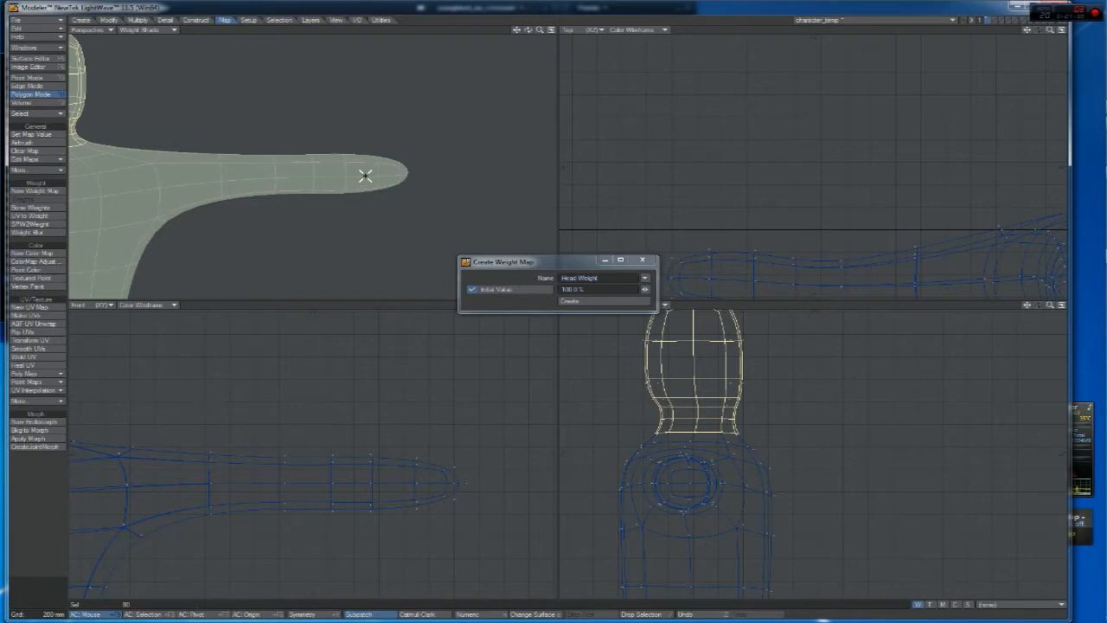
{"action": "left_click_drag", "start_coordinate": [527, 28], "coordinate": [559, 30]}
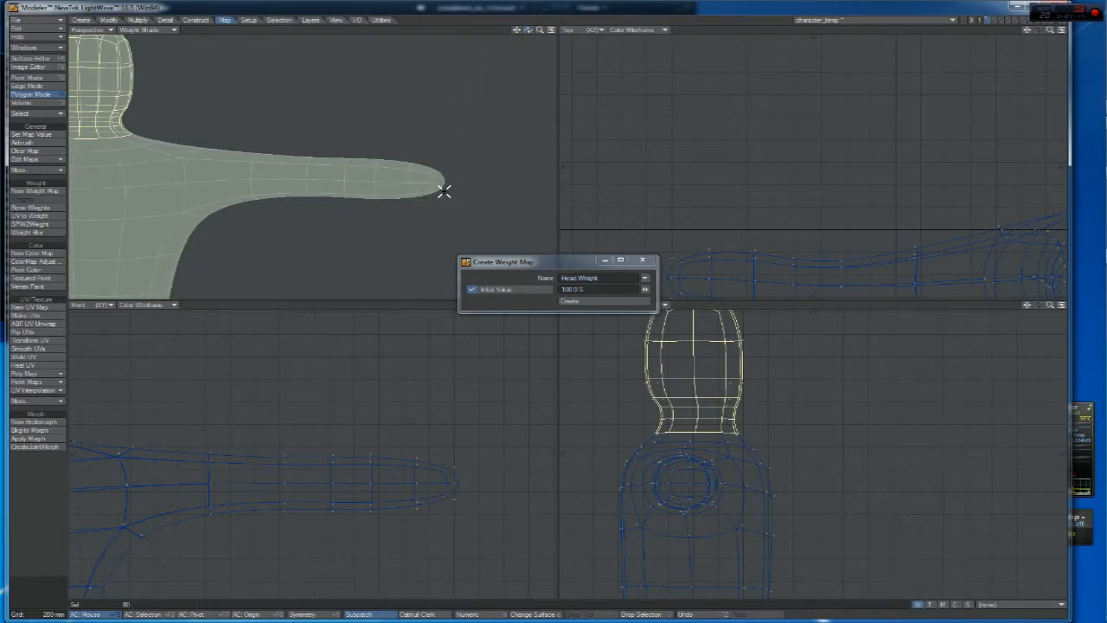
{"action": "left_click_drag", "start_coordinate": [524, 33], "coordinate": [528, 32]}
{"action": "left_click_drag", "start_coordinate": [517, 32], "coordinate": [359, 173]}
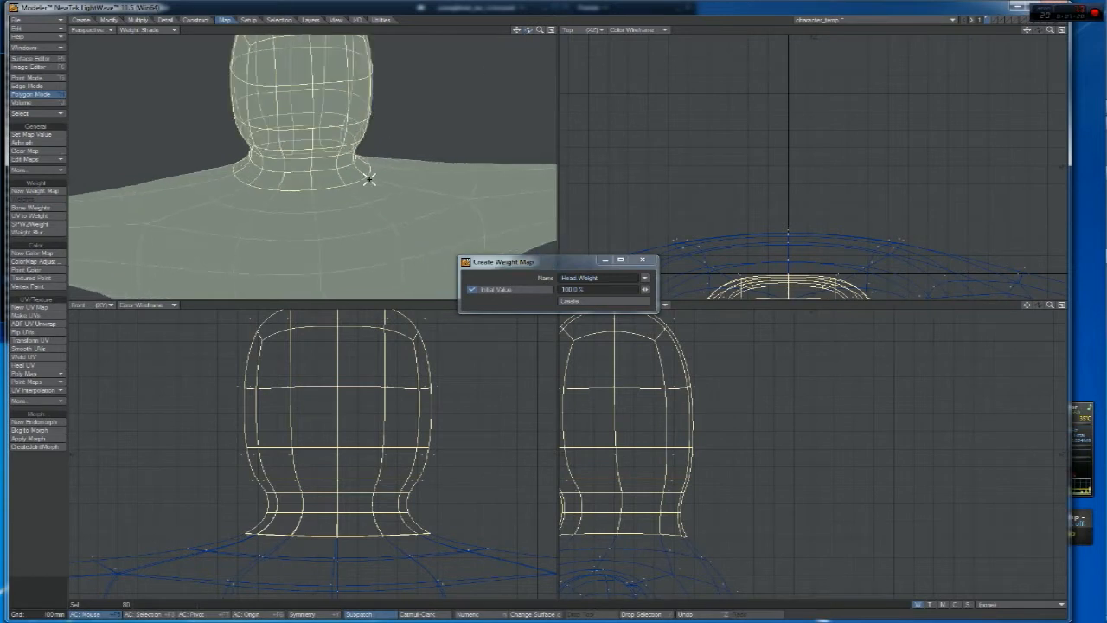
{"action": "left_click_drag", "start_coordinate": [571, 262], "coordinate": [568, 193]}
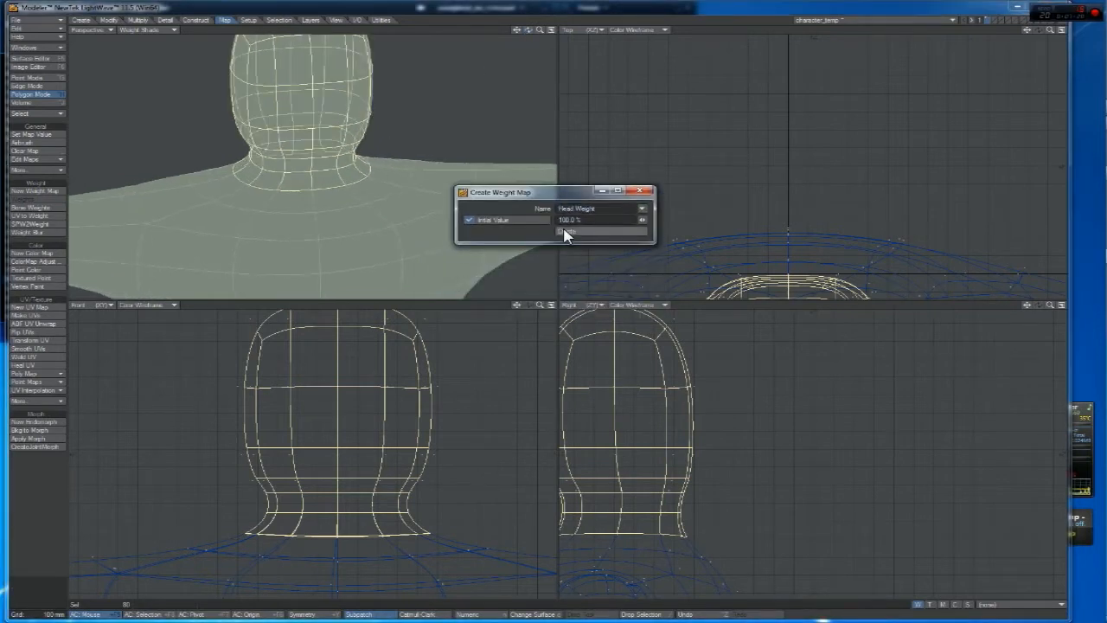
{"action": "left_click", "coordinate": [564, 231]}
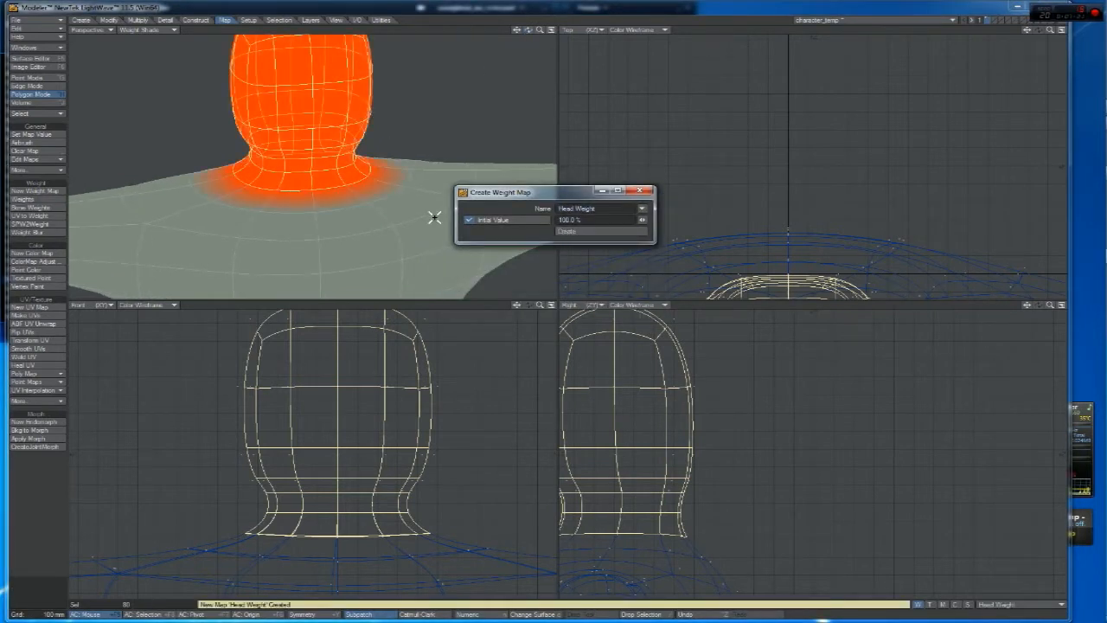
{"action": "left_click", "coordinate": [641, 191]}
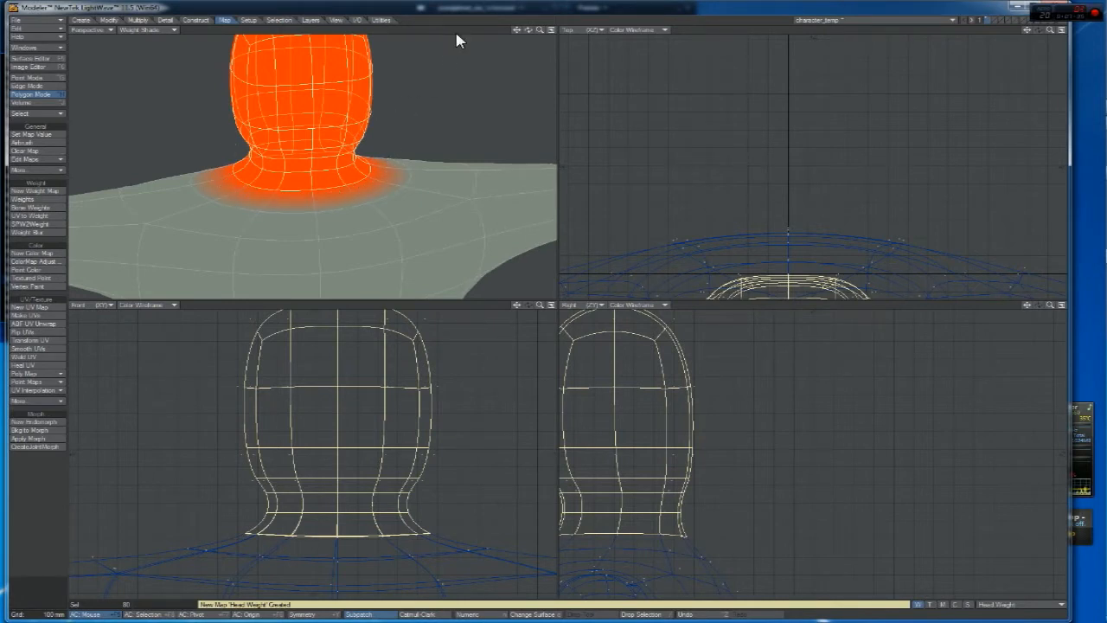
{"action": "key", "text": "slash"}
Examine the weight shading from several angles, especially where the neck blends into the shoulders
{"action": "left_click_drag", "start_coordinate": [529, 30], "coordinate": [520, 113]}
{"action": "left_click_drag", "start_coordinate": [442, 207], "coordinate": [494, 190]}
{"action": "key", "text": "slash"}
{"action": "mouse_move", "coordinate": [351, 134]}
{"action": "left_mouse_down"}
{"action": "mouse_move", "coordinate": [393, 207]}
{"action": "mouse_move", "coordinate": [496, 195]}
{"action": "mouse_move", "coordinate": [517, 176]}
{"action": "mouse_move", "coordinate": [357, 166]}
{"action": "mouse_move", "coordinate": [343, 135]}
{"action": "left_mouse_up"}
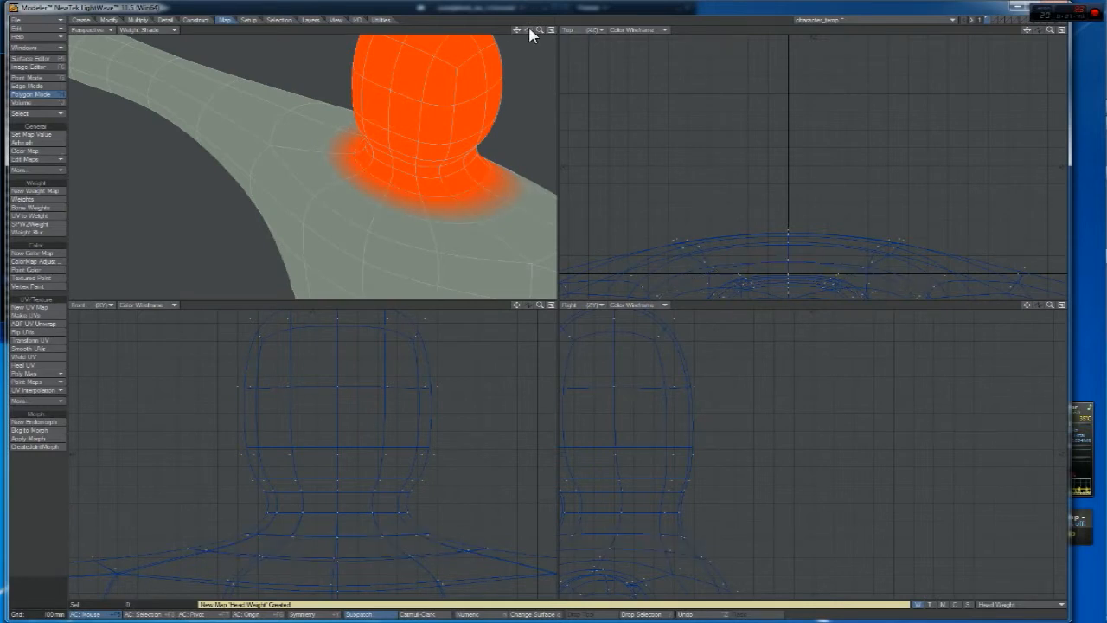
{"action": "left_click_drag", "start_coordinate": [529, 31], "coordinate": [606, 33]}
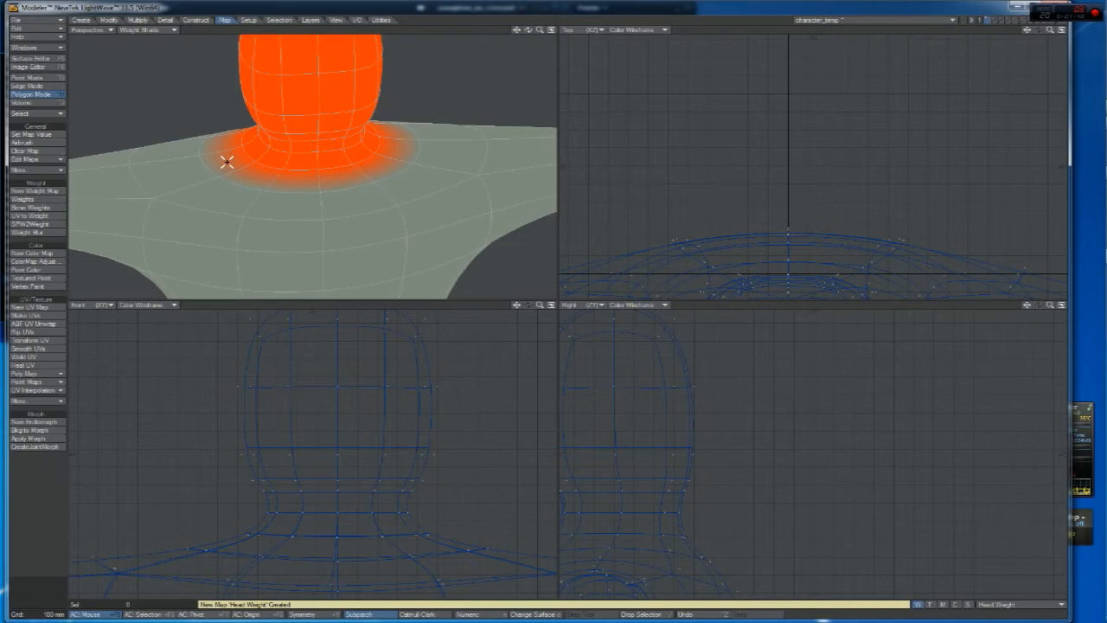
{"action": "left_click_drag", "start_coordinate": [528, 30], "coordinate": [381, 31]}
{"action": "left_click_drag", "start_coordinate": [528, 31], "coordinate": [382, 155]}
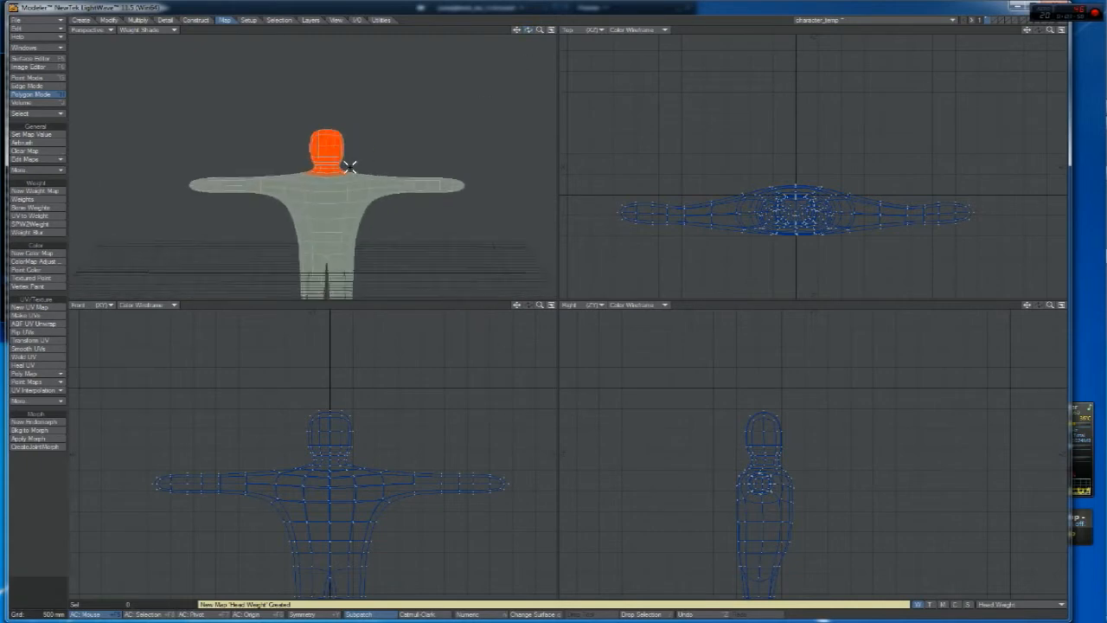
Preview the character with the Texture display in the perspective viewport, and return it to Weight Shade
{"action": "left_click", "coordinate": [146, 29]}
{"action": "left_click", "coordinate": [147, 76]}
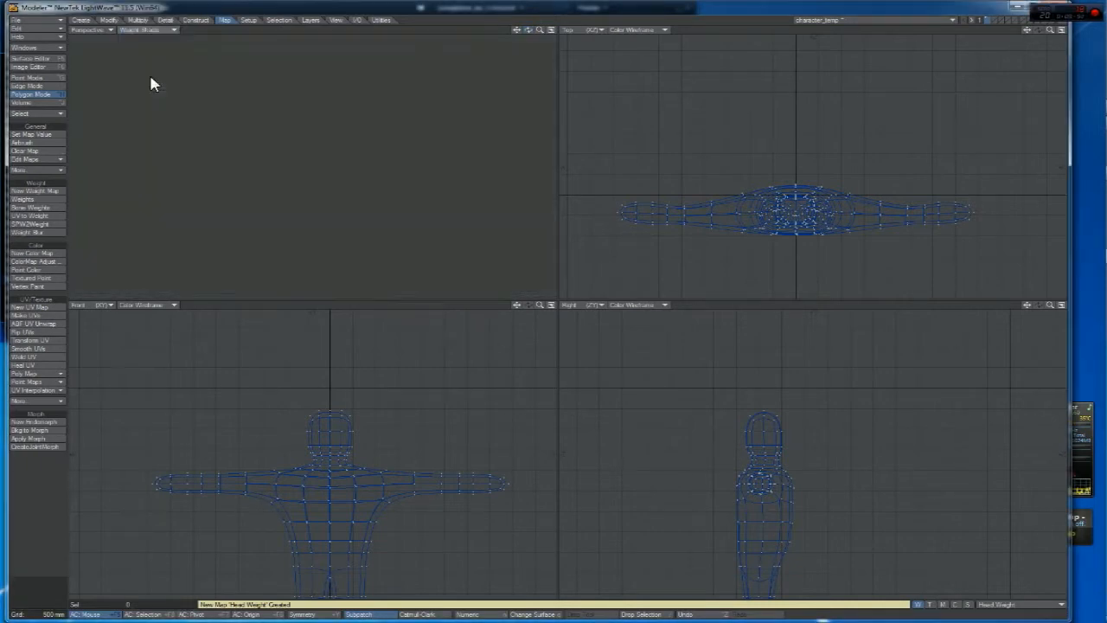
{"action": "left_click", "coordinate": [130, 31]}
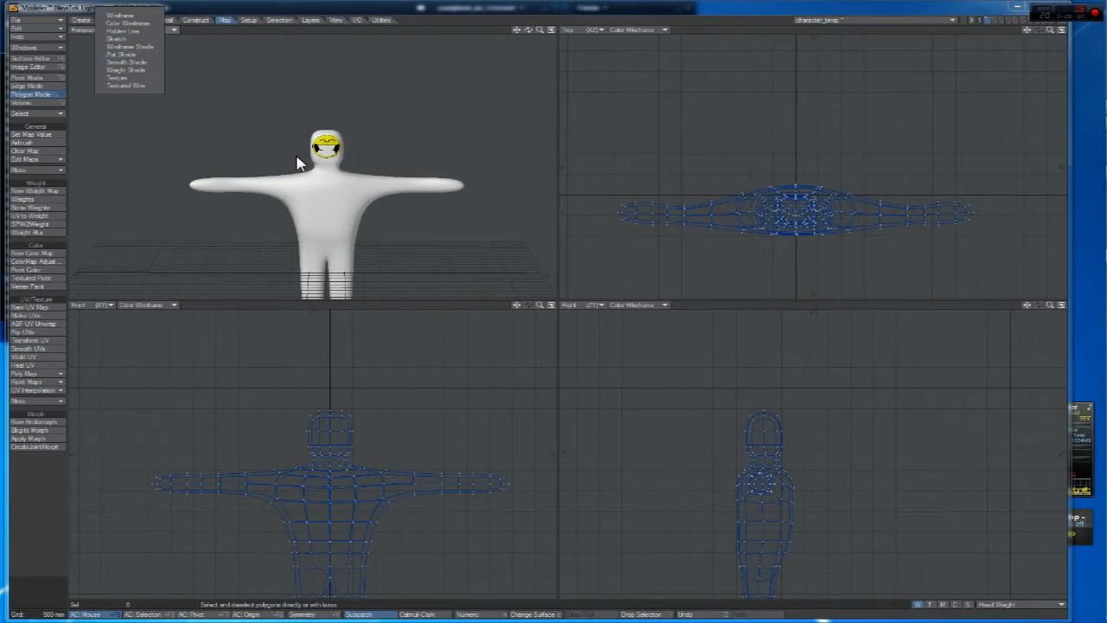
{"action": "left_click", "coordinate": [126, 70]}
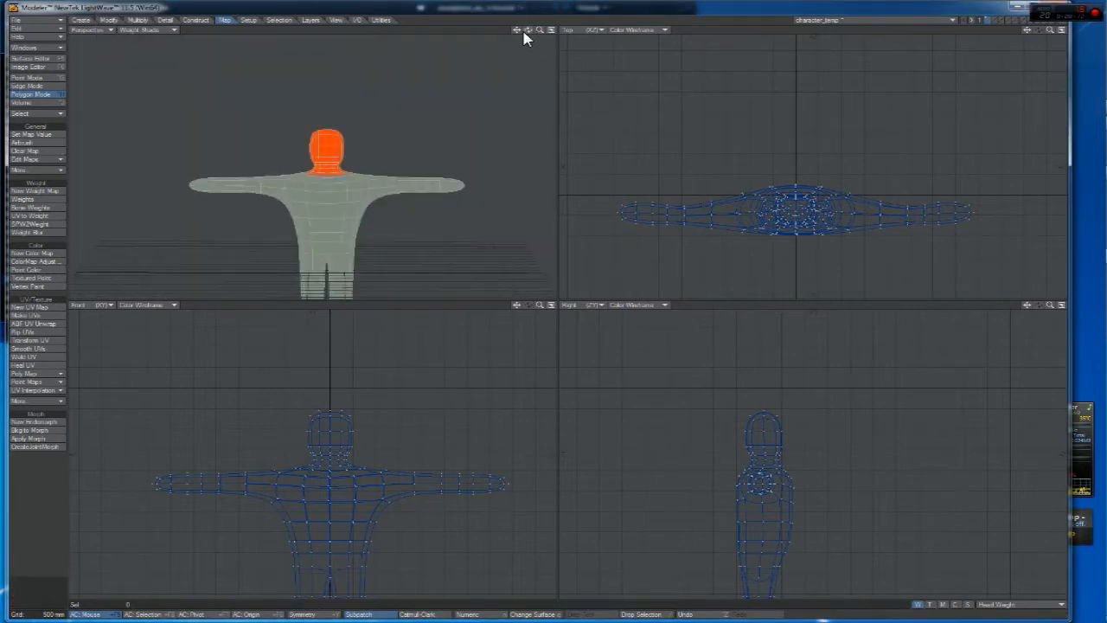
Select two polygons at the tip of the hand on the character's negative X side
{"action": "mouse_move", "coordinate": [527, 31]}
{"action": "left_mouse_down"}
{"action": "mouse_move", "coordinate": [592, 104]}
{"action": "mouse_move", "coordinate": [640, 114]}
{"action": "mouse_move", "coordinate": [675, 99]}
{"action": "mouse_move", "coordinate": [735, 108]}
{"action": "mouse_move", "coordinate": [640, 82]}
{"action": "mouse_move", "coordinate": [597, 56]}
{"action": "mouse_move", "coordinate": [493, 108]}
{"action": "mouse_move", "coordinate": [419, 105]}
{"action": "left_mouse_up"}
{"action": "mouse_move", "coordinate": [255, 230]}
{"action": "left_mouse_down"}
{"action": "mouse_move", "coordinate": [284, 234]}
{"action": "mouse_move", "coordinate": [265, 228]}
{"action": "mouse_move", "coordinate": [282, 239]}
{"action": "mouse_move", "coordinate": [274, 253]}
{"action": "left_mouse_up"}
{"action": "left_click", "coordinate": [333, 39]}
{"action": "mouse_move", "coordinate": [367, 180]}
{"action": "left_mouse_down"}
{"action": "mouse_move", "coordinate": [385, 194]}
{"action": "mouse_move", "coordinate": [399, 170]}
{"action": "left_mouse_up"}
{"action": "left_click", "coordinate": [374, 32]}
{"action": "mouse_move", "coordinate": [538, 30]}
{"action": "left_mouse_down"}
{"action": "mouse_move", "coordinate": [597, 36]}
{"action": "mouse_move", "coordinate": [524, 34]}
{"action": "left_mouse_up"}
{"action": "left_click_drag", "start_coordinate": [105, 215], "coordinate": [102, 209]}
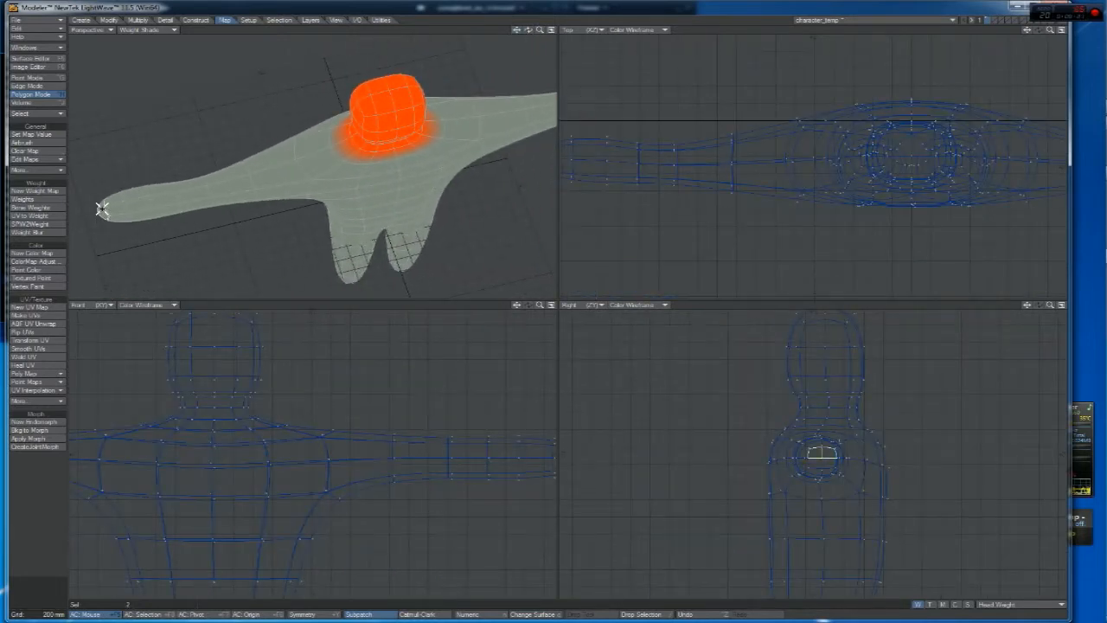
Expand the selection from the hand tip along the arm to the shoulder, check it from above and clear it
{"action": "key", "text": "shift+bracketright"}
{"action": "key", "text": "shift+bracketright"}
{"action": "key", "text": "shift+bracketright"}
{"action": "key", "text": "shift+bracketright"}
{"action": "key", "text": "shift+bracketright"}
{"action": "key", "text": "shift+bracketright"}
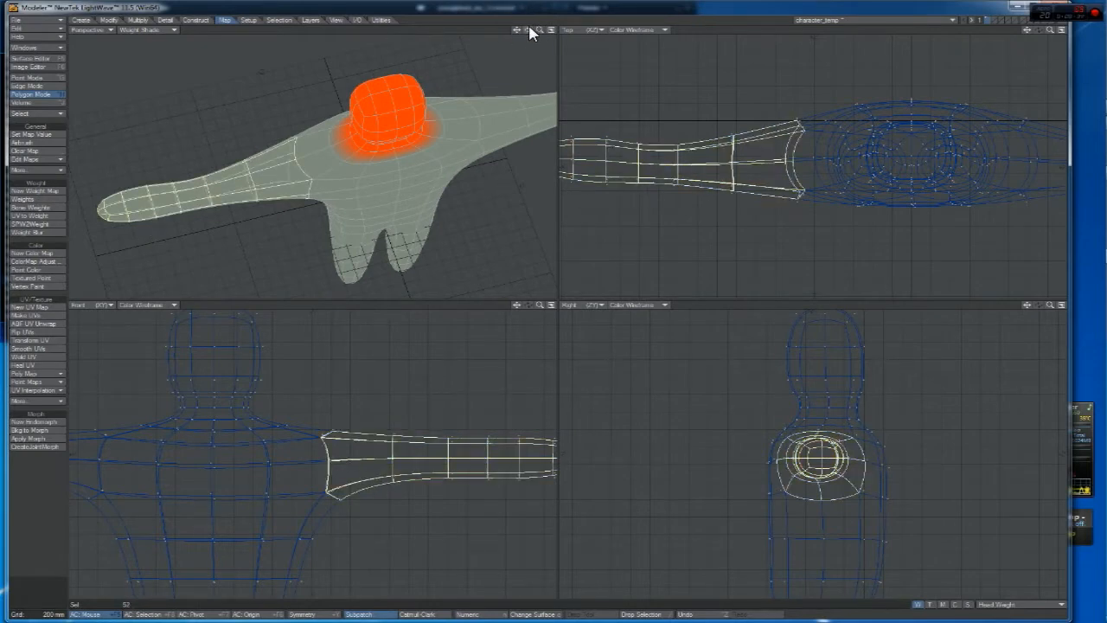
{"action": "left_click_drag", "start_coordinate": [529, 29], "coordinate": [448, 89]}
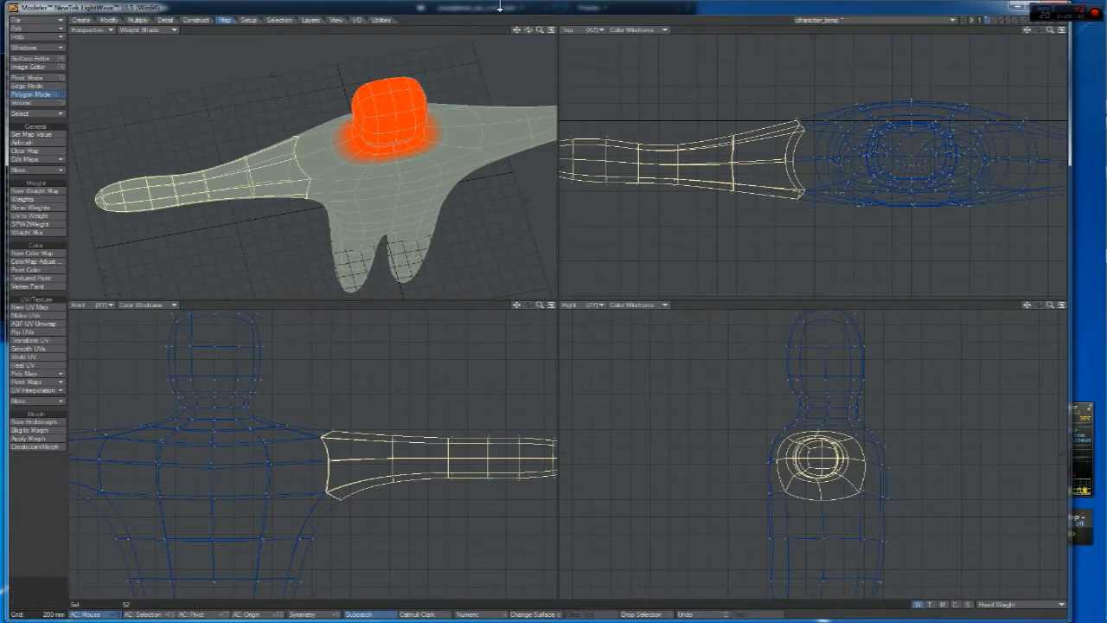
{"action": "mouse_move", "coordinate": [540, 31]}
{"action": "left_mouse_down"}
{"action": "mouse_move", "coordinate": [486, 31]}
{"action": "mouse_move", "coordinate": [519, 70]}
{"action": "mouse_move", "coordinate": [531, 32]}
{"action": "left_mouse_up"}
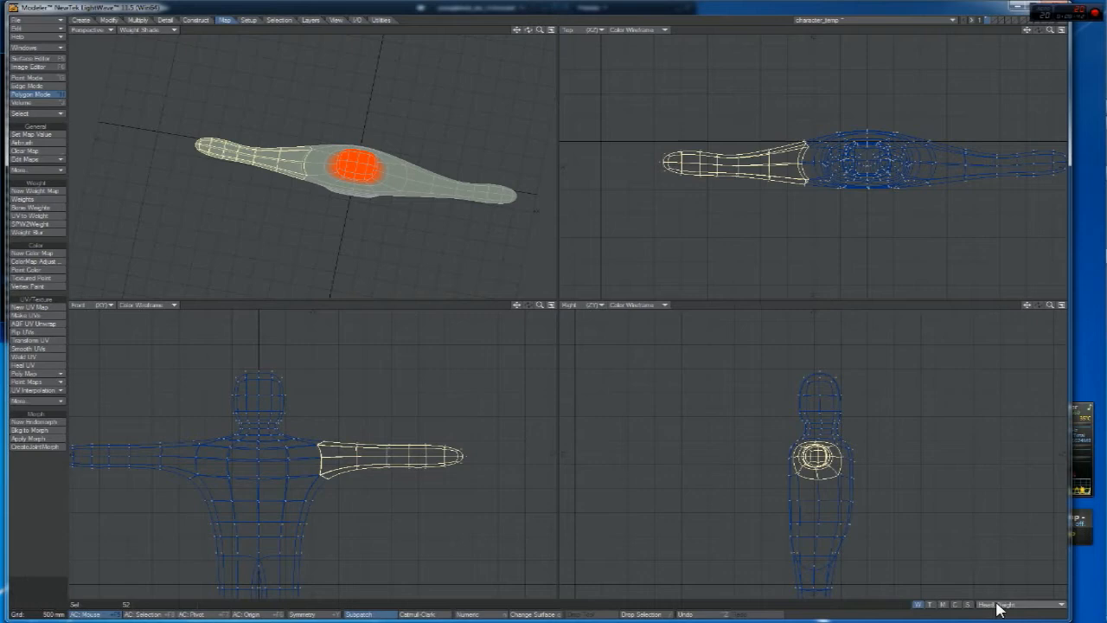
{"action": "key", "text": "slash"}
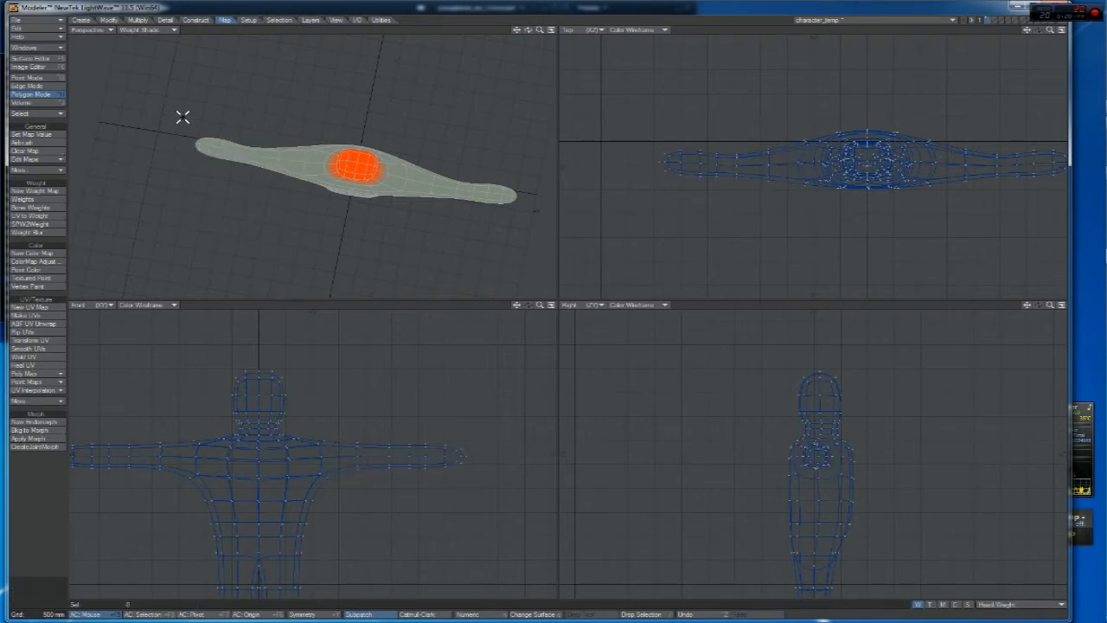
Select the tip of the negative X hand again and expand the selection along the whole arm to the shoulder
{"action": "left_click", "coordinate": [194, 143]}
{"action": "key", "text": "braceright"}
{"action": "key", "text": "braceright"}
{"action": "key", "text": "braceright"}
{"action": "key", "text": "braceright"}
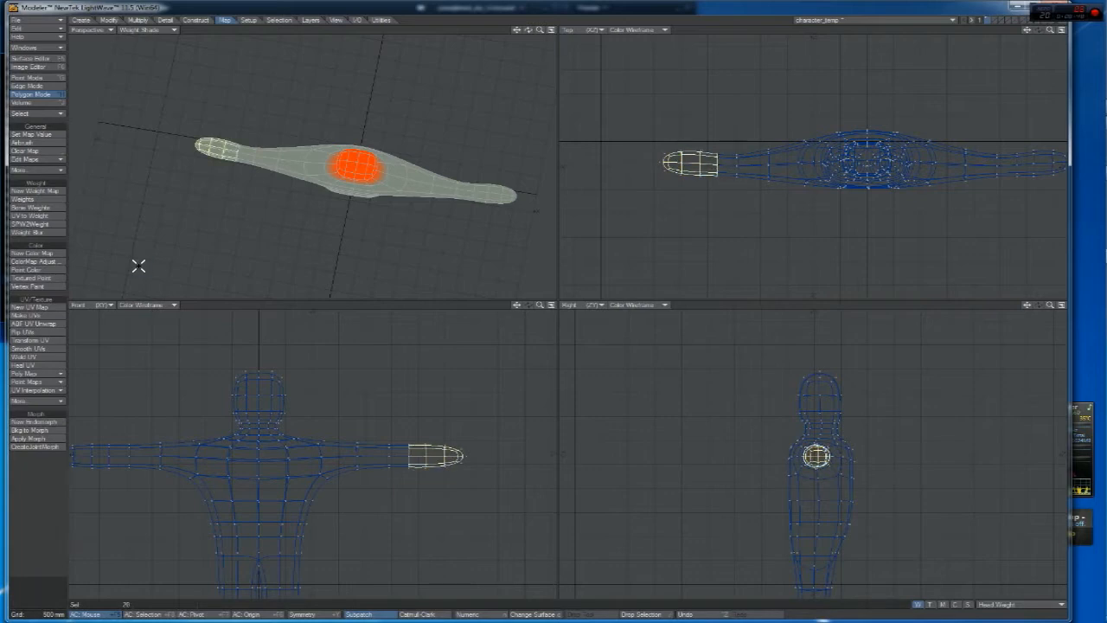
{"action": "key", "text": "braceright"}
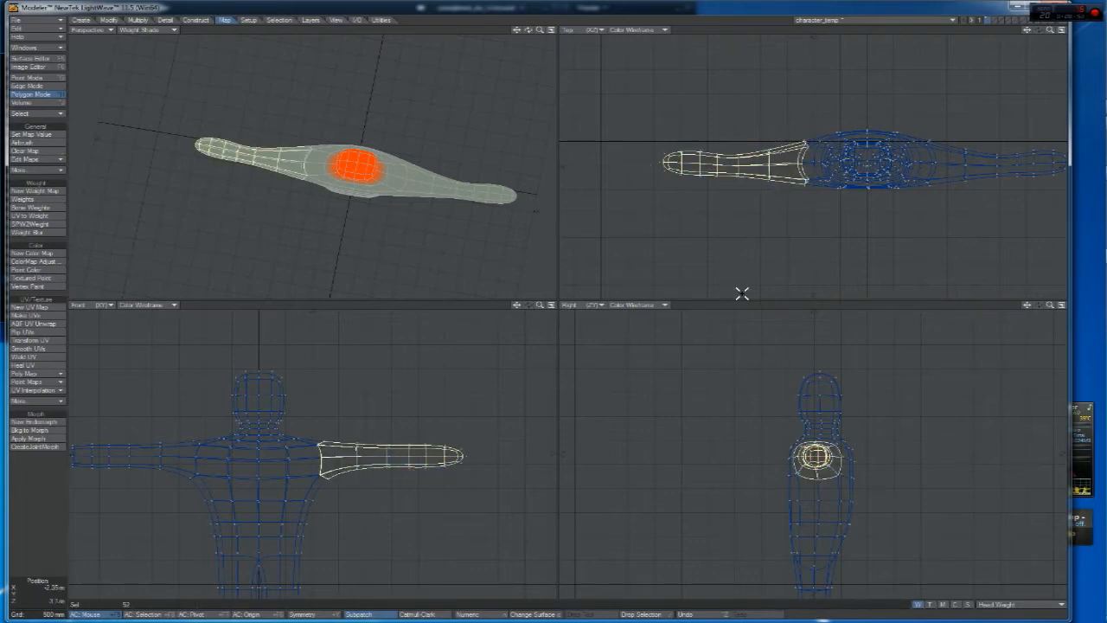
Create a weight map named Left Arm with a 100% initial value for the selected arm and close the dialog
{"action": "left_click", "coordinate": [988, 613]}
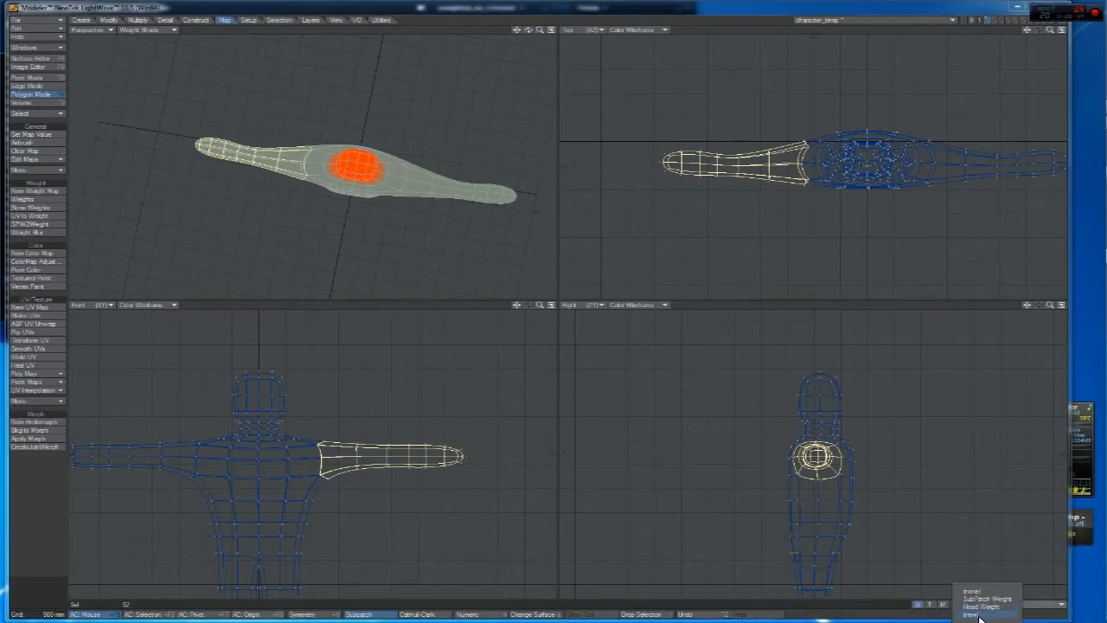
{"action": "left_click", "coordinate": [986, 591]}
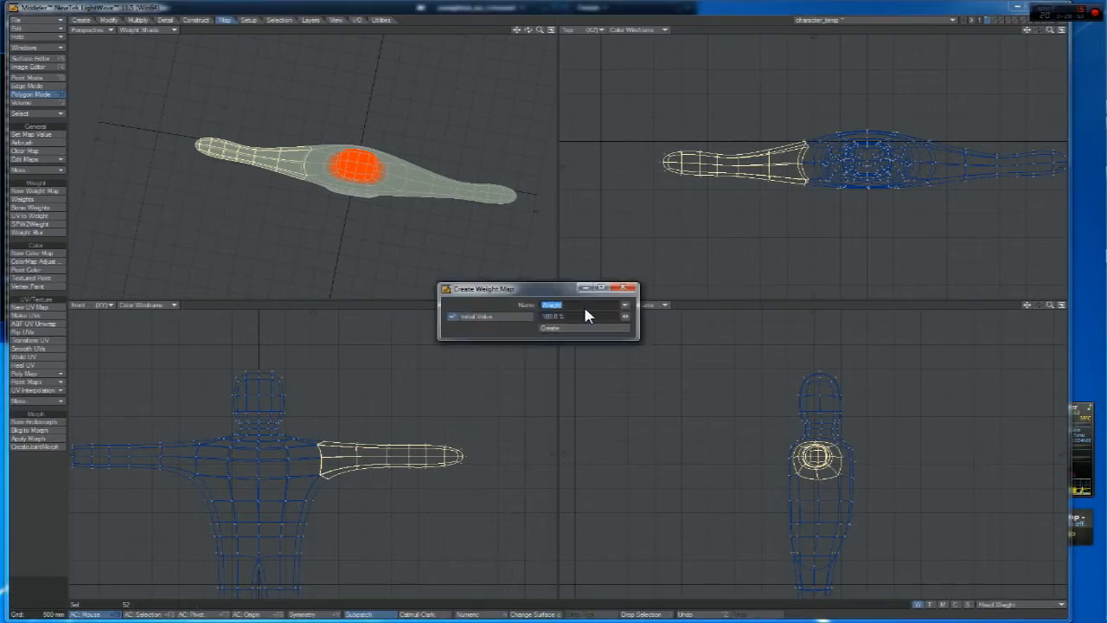
{"action": "type", "text": "Left Arm"}
{"action": "left_click_drag", "start_coordinate": [545, 294], "coordinate": [538, 288]}
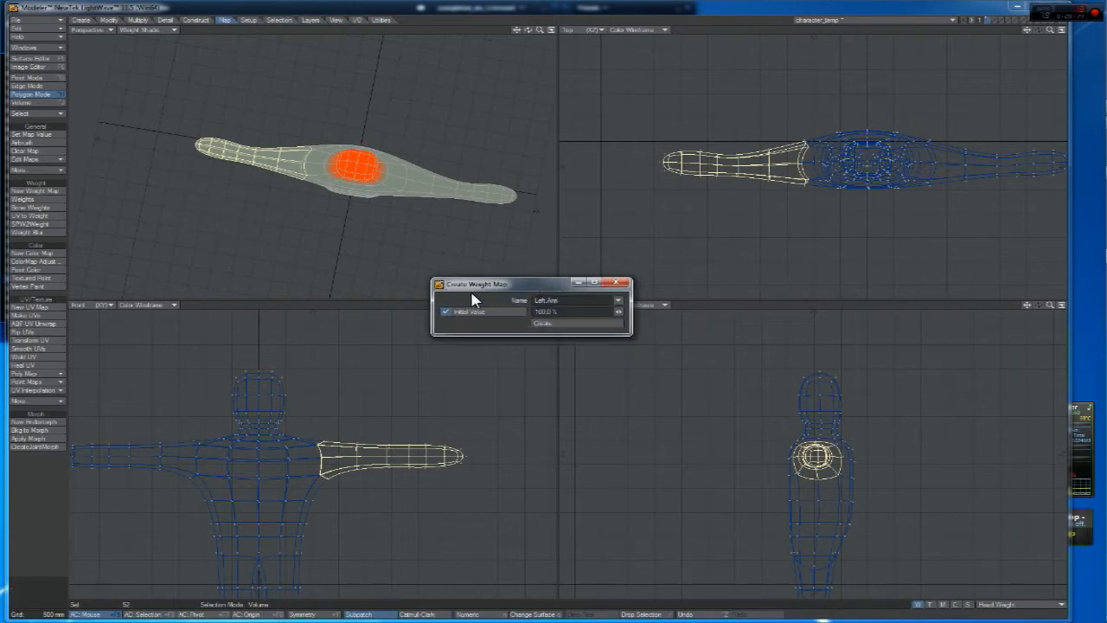
{"action": "left_click_drag", "start_coordinate": [526, 31], "coordinate": [493, 35]}
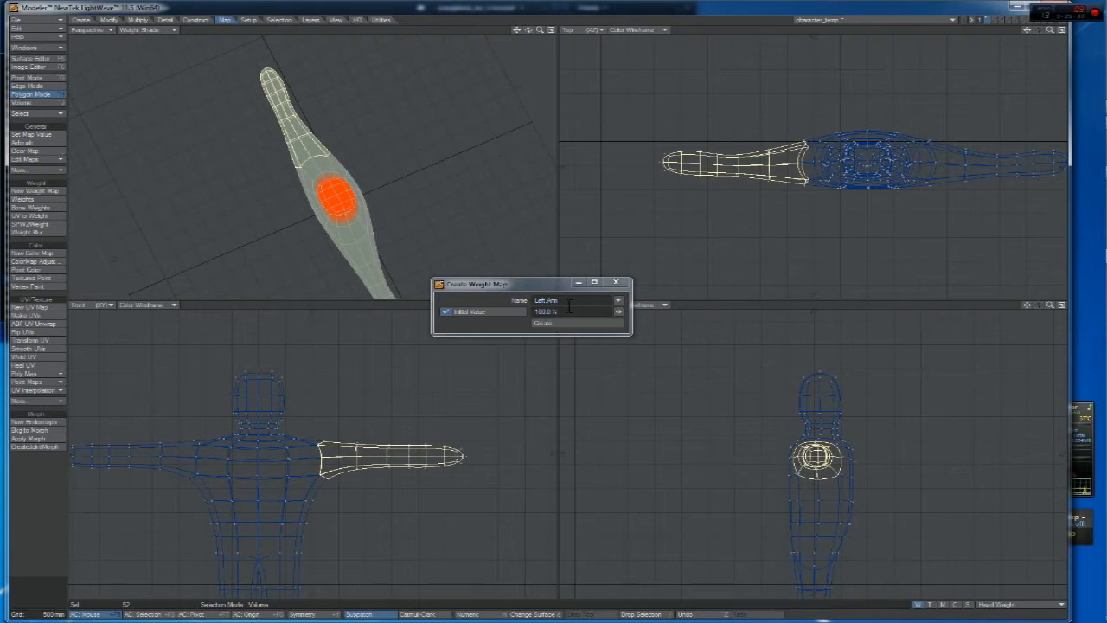
{"action": "left_click_drag", "start_coordinate": [571, 303], "coordinate": [547, 310]}
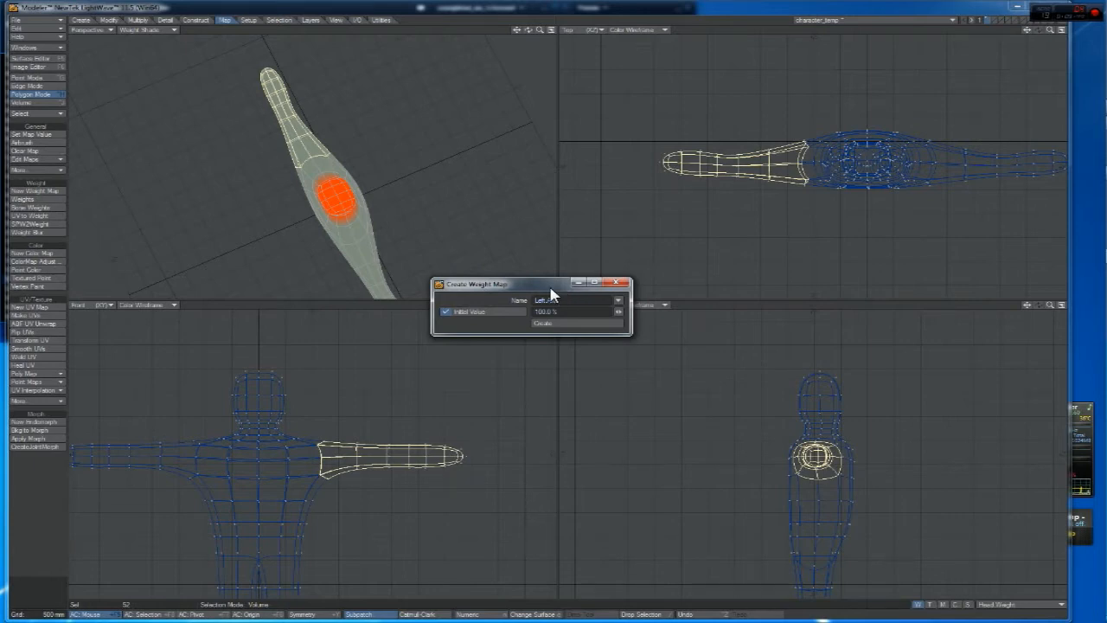
{"action": "left_click_drag", "start_coordinate": [554, 284], "coordinate": [563, 280]}
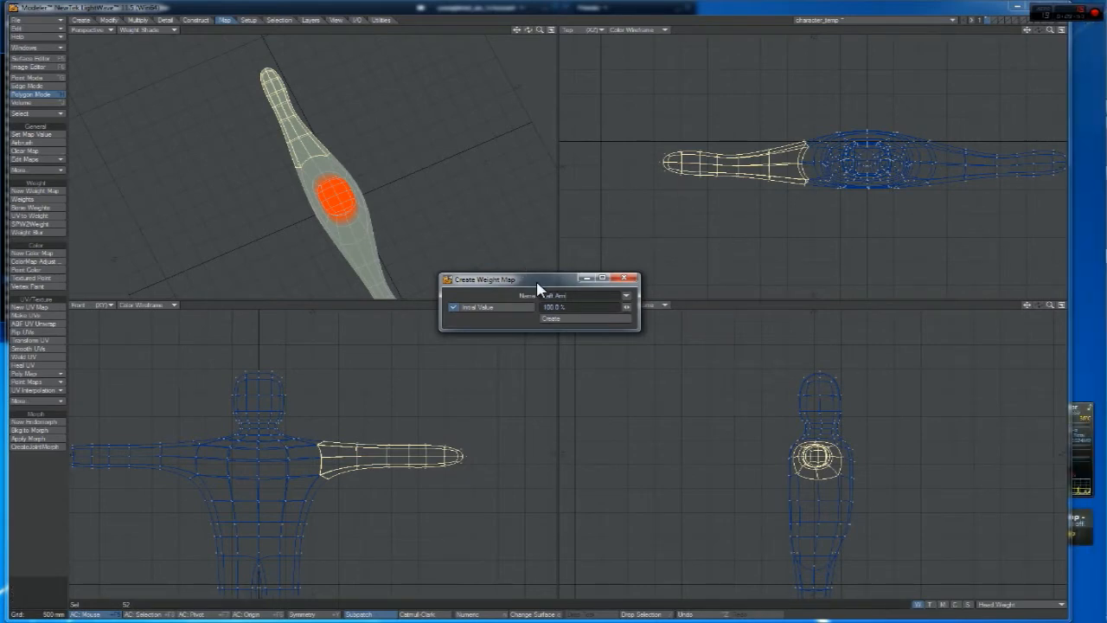
{"action": "left_click_drag", "start_coordinate": [535, 281], "coordinate": [539, 266]}
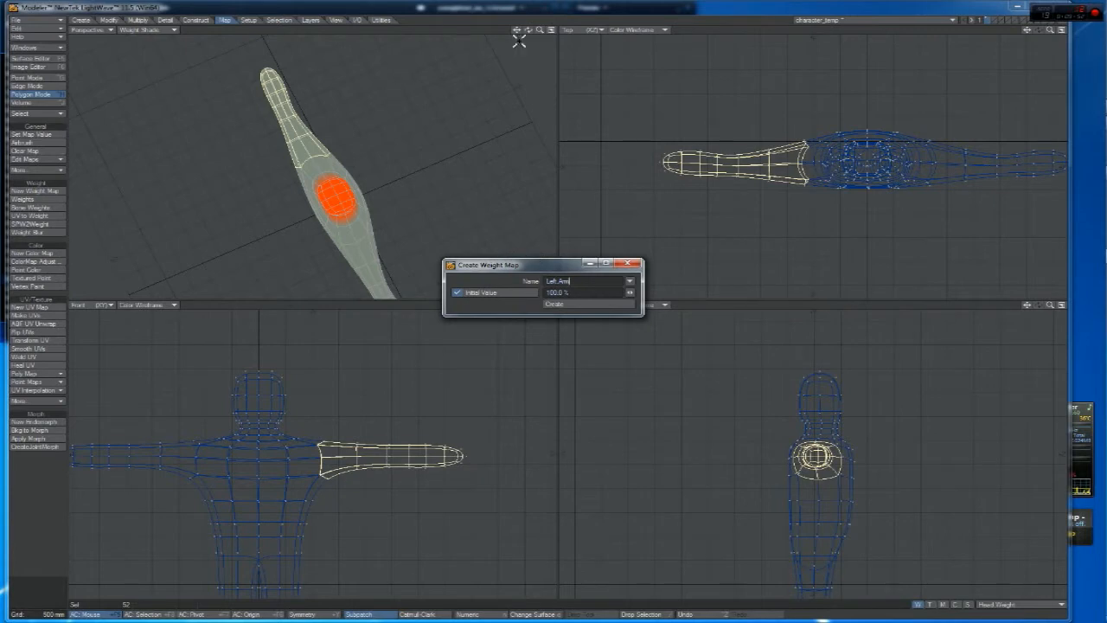
{"action": "left_click_drag", "start_coordinate": [528, 31], "coordinate": [584, 49]}
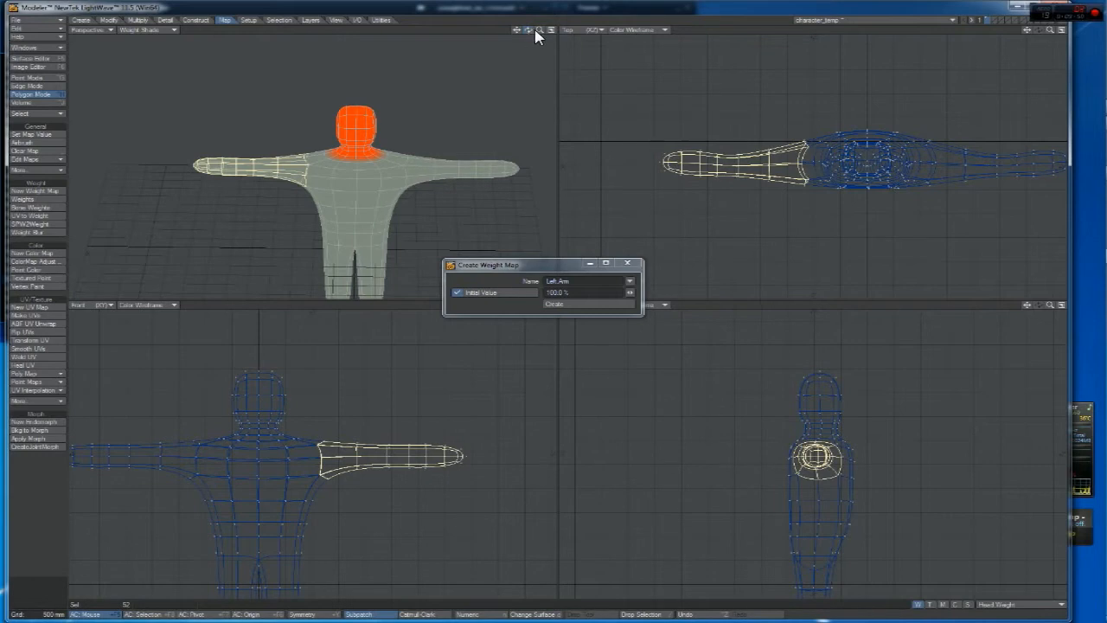
{"action": "left_click", "coordinate": [582, 304]}
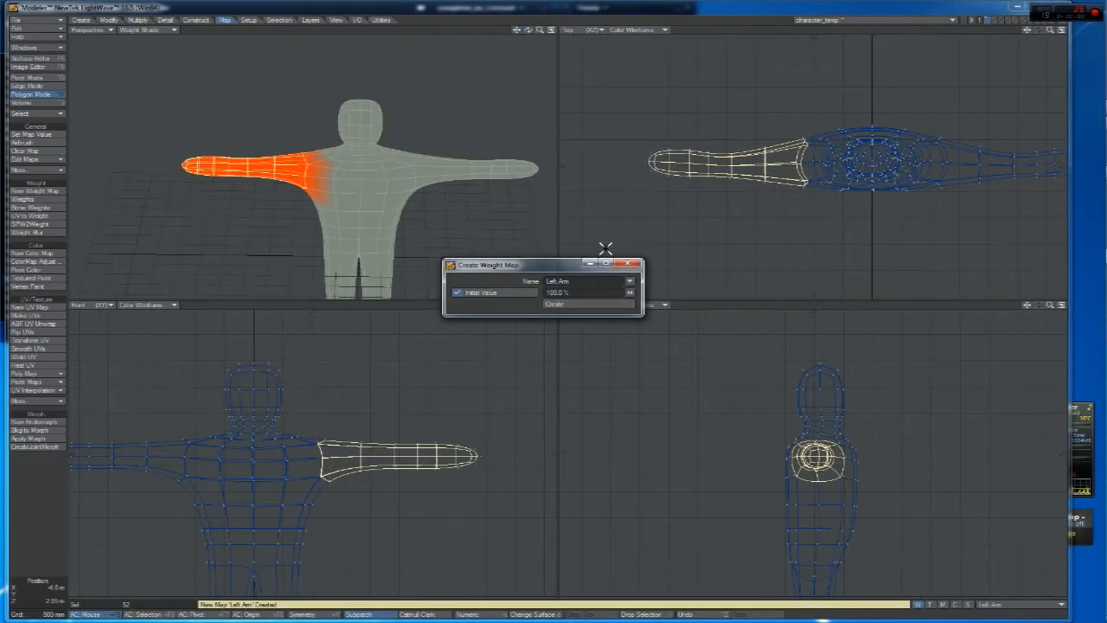
{"action": "left_click", "coordinate": [636, 262]}
Clear the selection, then select the tip of the opposite hand and expand the selection along that arm to the shoulder
{"action": "key", "text": "slash"}
{"action": "left_click_drag", "start_coordinate": [529, 31], "coordinate": [423, 46]}
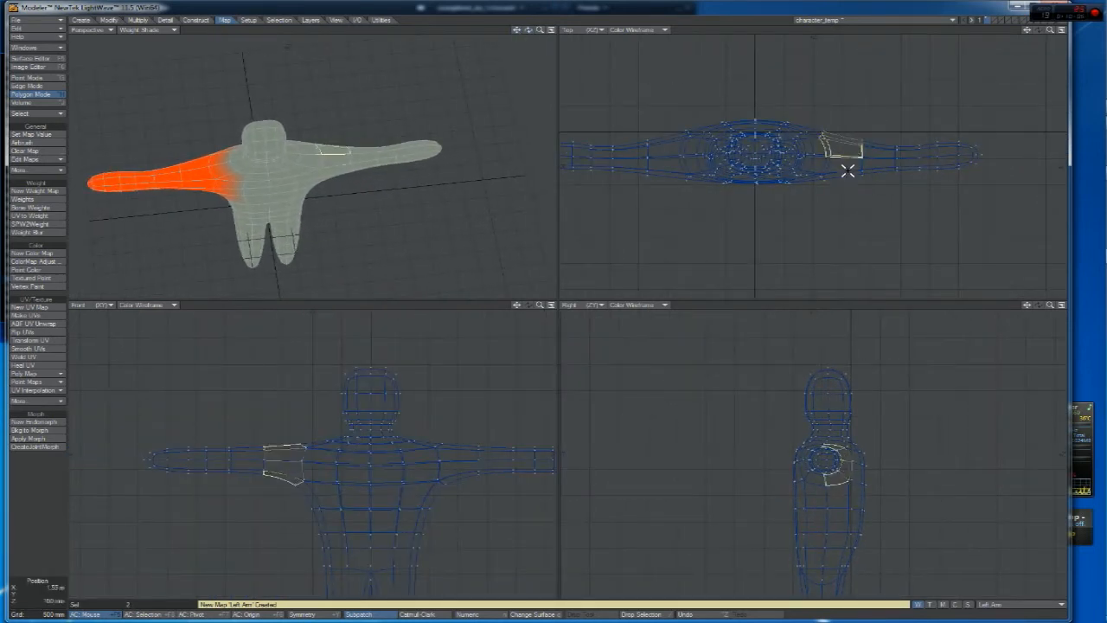
{"action": "left_click", "coordinate": [976, 165]}
{"action": "key", "text": "shift+bracketright"}
{"action": "key", "text": "shift+bracketright"}
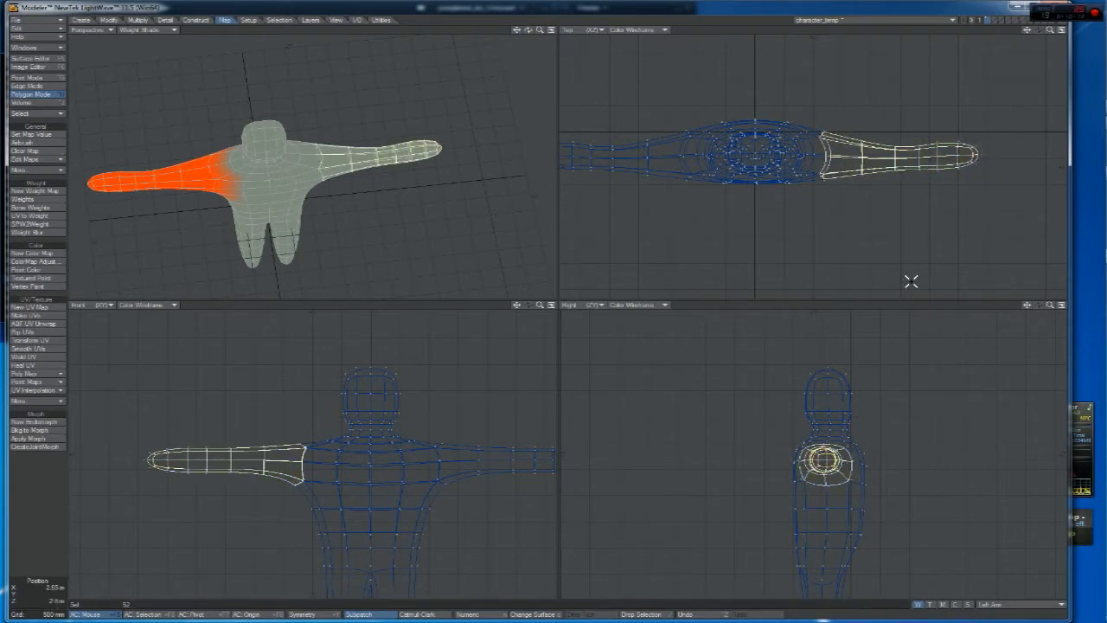
Create a weight map named Right Arm with a 100% initial value for the selected arm and clear the selection
{"action": "left_click", "coordinate": [1006, 605]}
{"action": "left_click", "coordinate": [999, 609]}
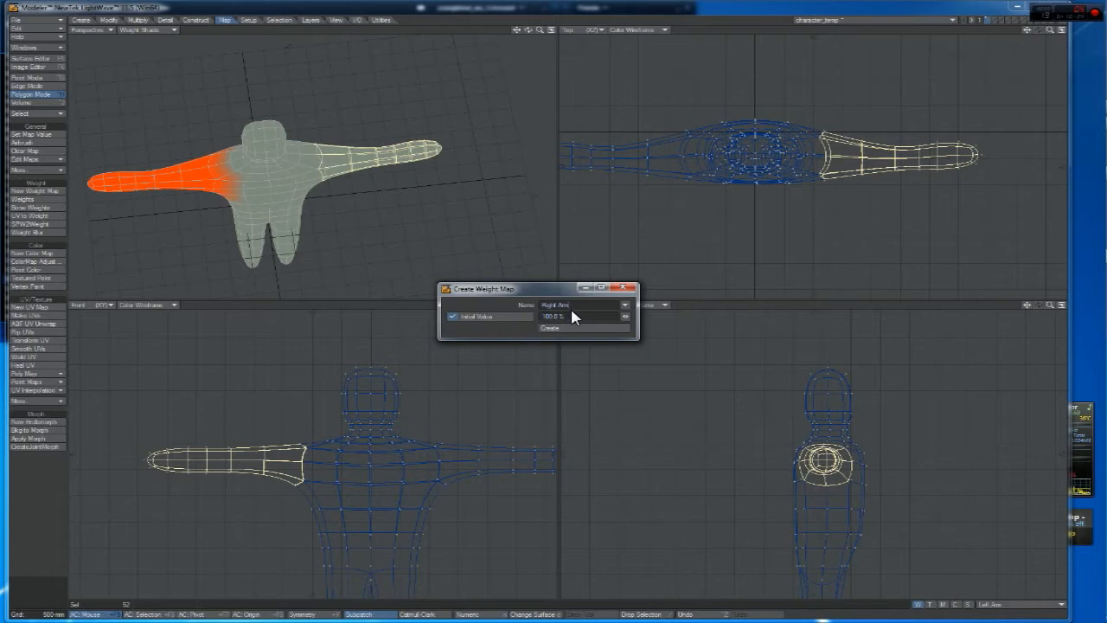
{"action": "left_click", "coordinate": [578, 329]}
{"action": "left_click", "coordinate": [622, 287]}
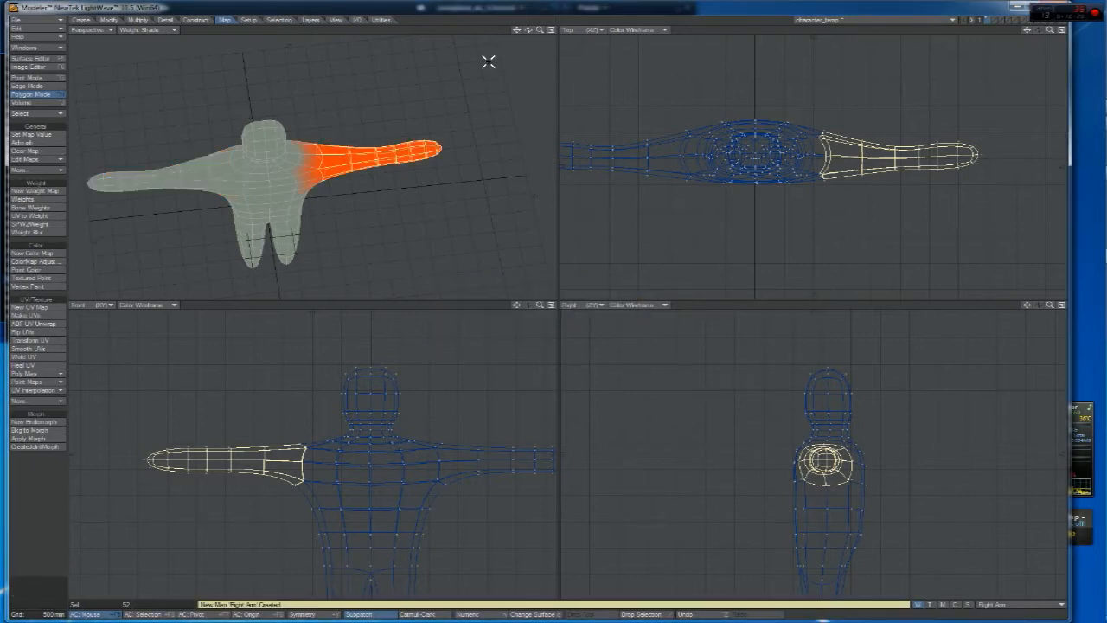
{"action": "key", "text": "slash"}
Select the foot tip on the character's negative X side and expand the selection up the leg to the hip
{"action": "left_click_drag", "start_coordinate": [527, 32], "coordinate": [502, 193]}
{"action": "mouse_move", "coordinate": [516, 304]}
{"action": "left_mouse_down"}
{"action": "mouse_move", "coordinate": [517, 138]}
{"action": "mouse_move", "coordinate": [514, 312]}
{"action": "left_mouse_up"}
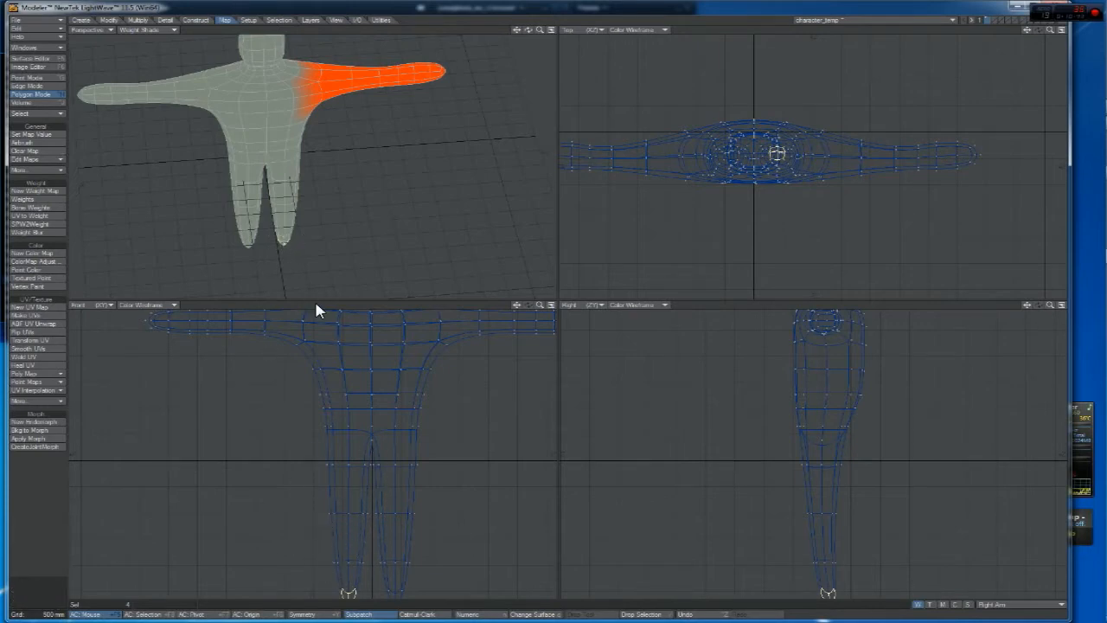
{"action": "left_click", "coordinate": [252, 249]}
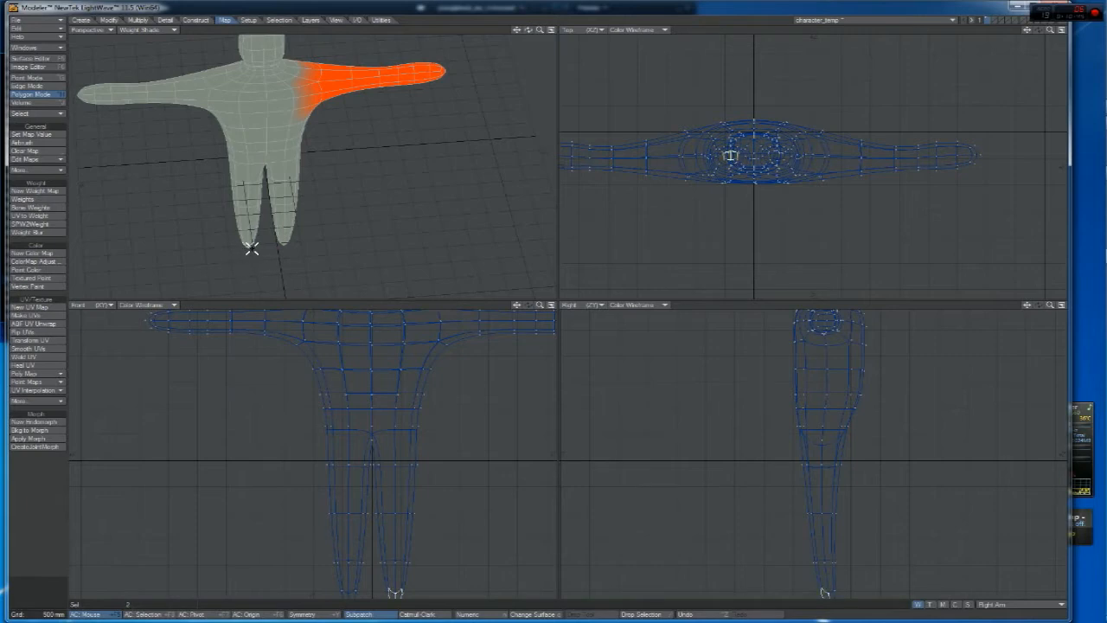
{"action": "key", "text": "shift+]"}
{"action": "key", "text": "shift+]"}
{"action": "key", "text": "shift+]"}
{"action": "key", "text": "shift+]"}
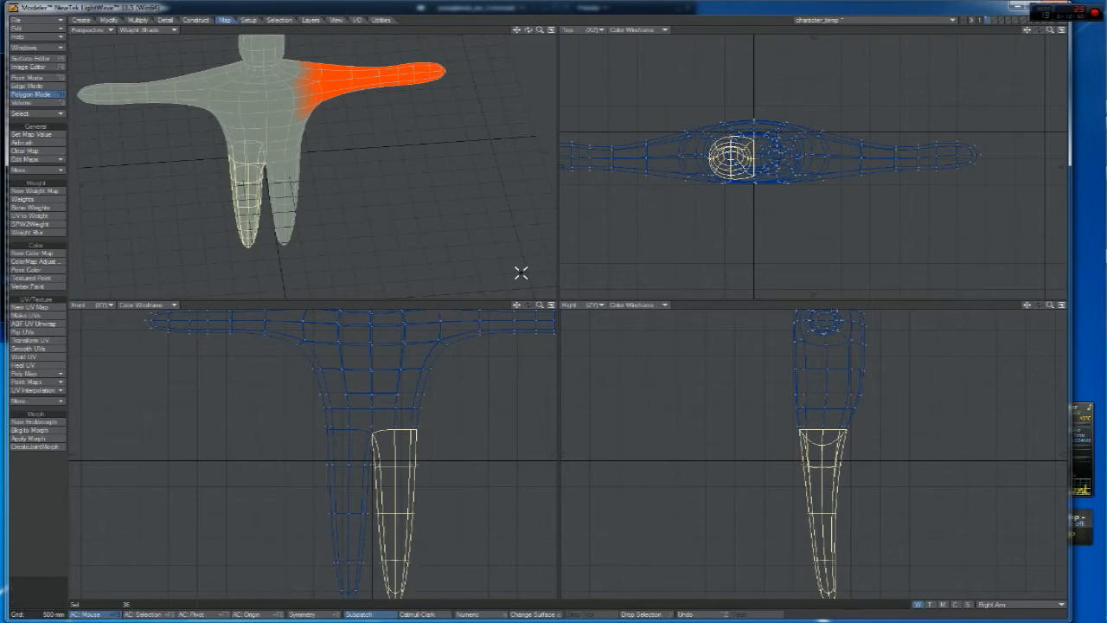
Create a weight map named Left Leg with a 100% initial value for the selected leg and clear the selection
{"action": "left_click_drag", "start_coordinate": [527, 32], "coordinate": [589, 37]}
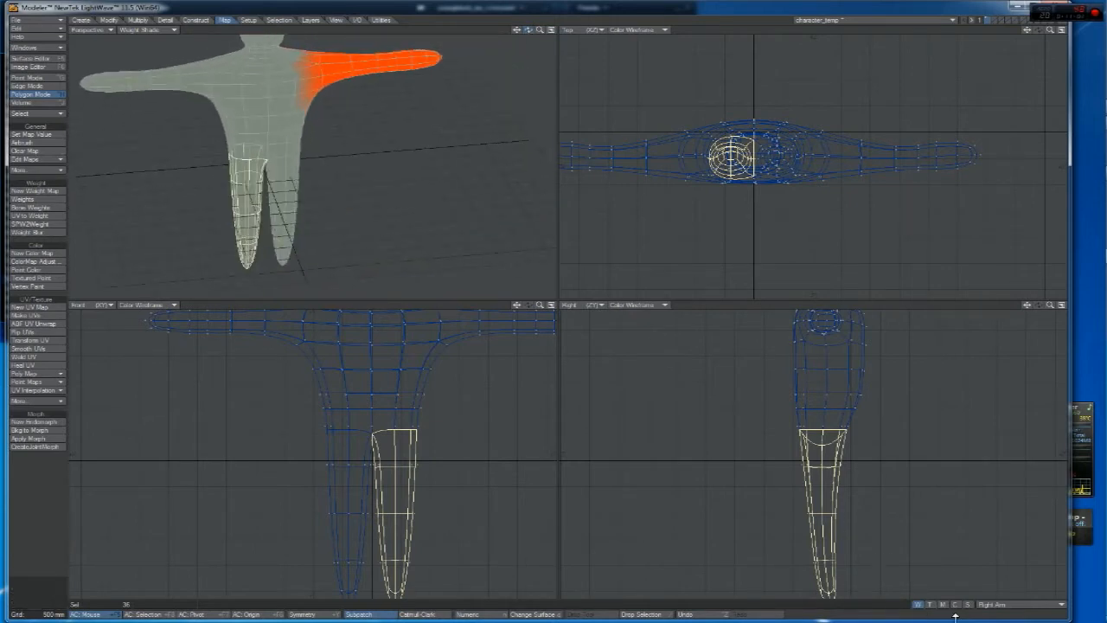
{"action": "left_click", "coordinate": [1001, 604]}
{"action": "left_click", "coordinate": [995, 578]}
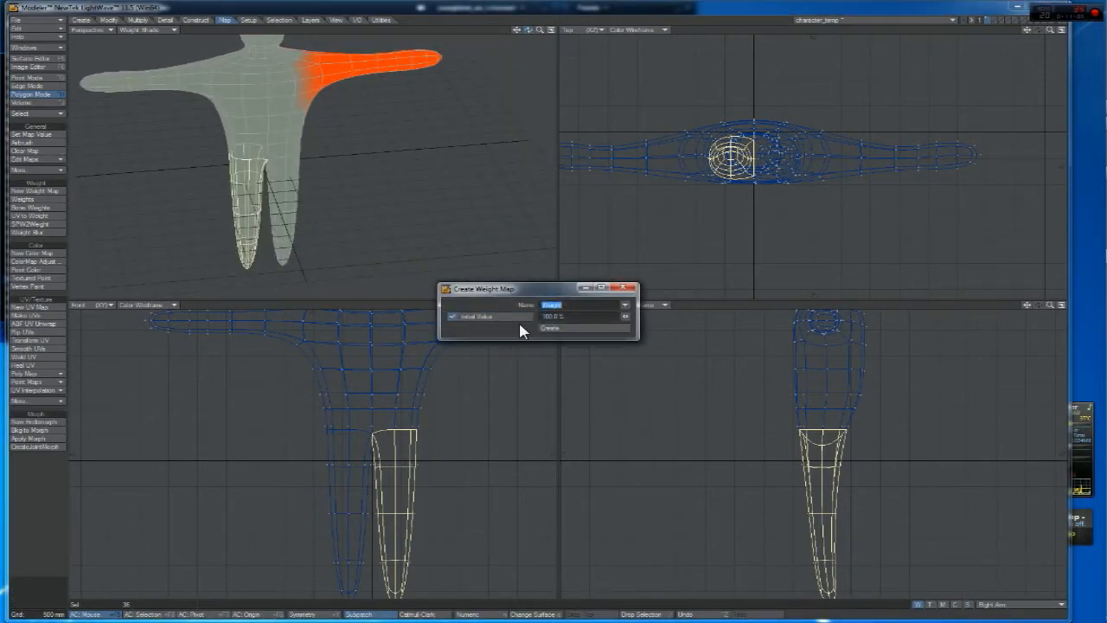
{"action": "type", "text": "Left Leg"}
{"action": "key", "text": "Return"}
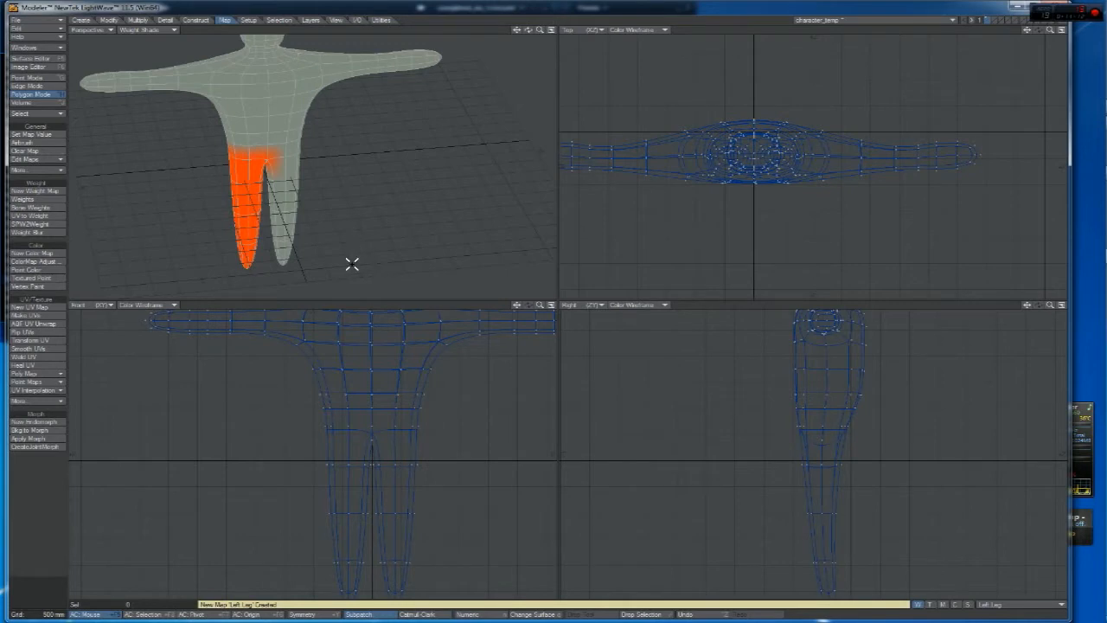
Select the tip of the other foot and expand the selection up that leg to the hip
{"action": "mouse_move", "coordinate": [528, 30]}
{"action": "left_mouse_down"}
{"action": "mouse_move", "coordinate": [446, 29]}
{"action": "mouse_move", "coordinate": [526, 30]}
{"action": "left_mouse_up"}
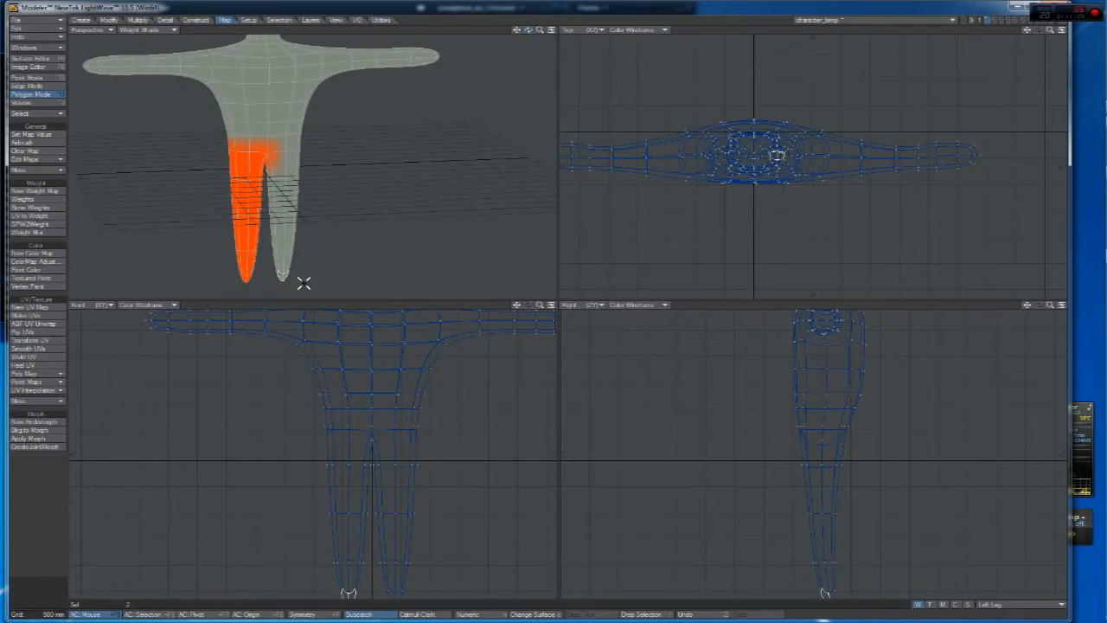
{"action": "key", "text": "shift+bracketright"}
{"action": "key", "text": "shift+bracketright"}
{"action": "key", "text": "shift+bracketright"}
{"action": "key", "text": "shift+bracketright"}
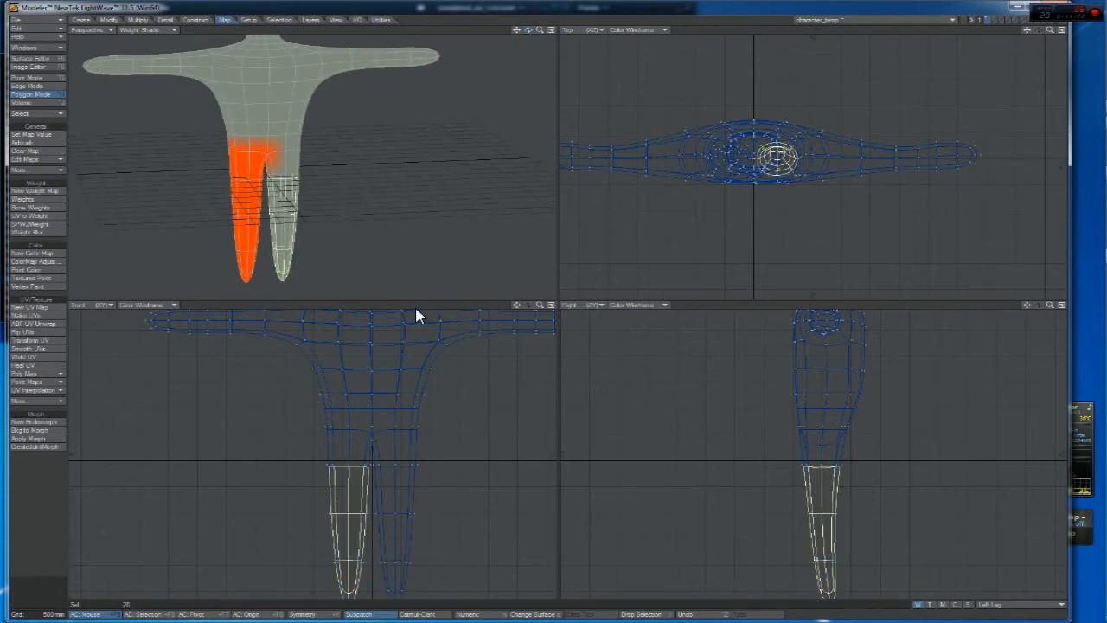
Create a weight map named Right Leg with a 100% initial value for the selected leg and clear the selection
{"action": "left_click", "coordinate": [1014, 605]}
{"action": "left_click", "coordinate": [1008, 611]}
{"action": "type", "text": "H"}
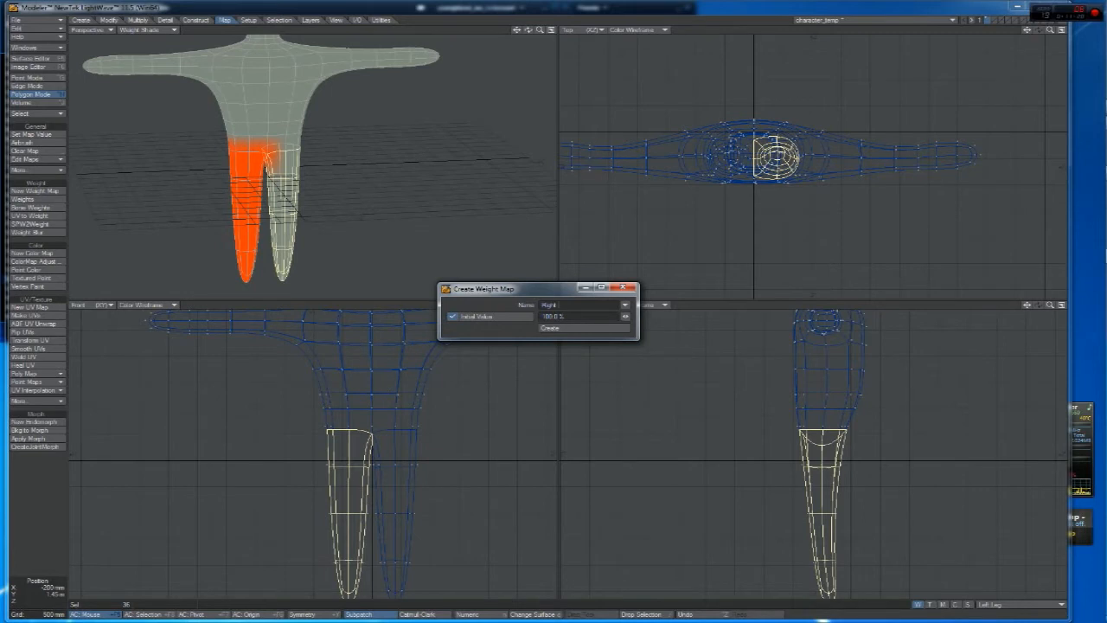
{"action": "left_click", "coordinate": [585, 328]}
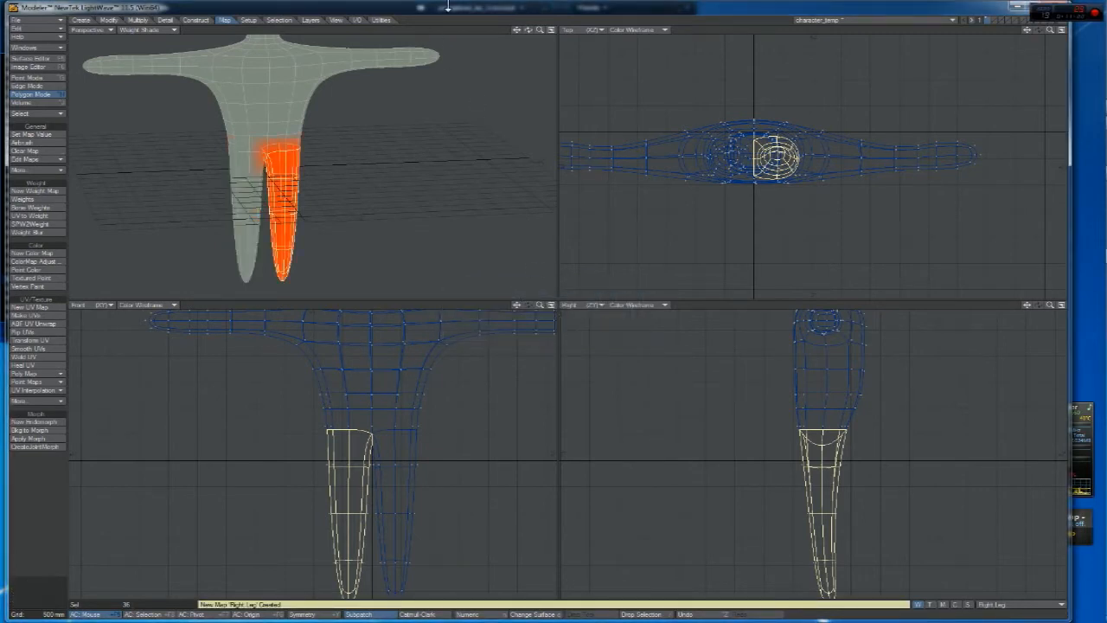
{"action": "left_click", "coordinate": [475, 31]}
Set the perspective viewport to Texture display and inspect the character from the front and back
{"action": "left_click_drag", "start_coordinate": [528, 30], "coordinate": [165, 45]}
{"action": "left_click", "coordinate": [156, 32]}
{"action": "left_click", "coordinate": [161, 69]}
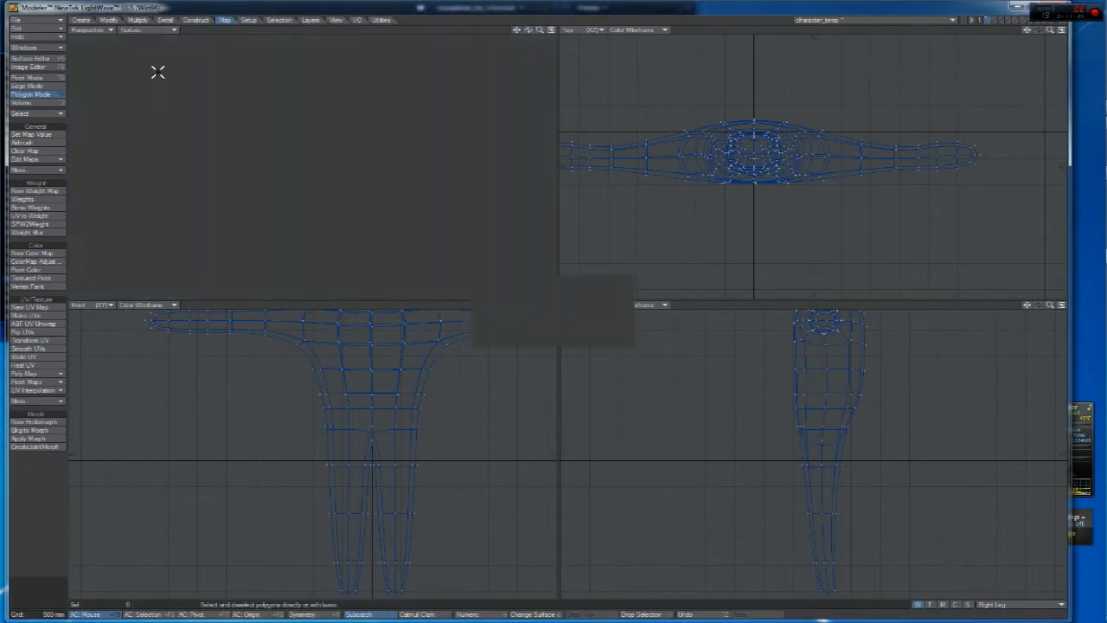
{"action": "left_click_drag", "start_coordinate": [529, 31], "coordinate": [290, 113]}
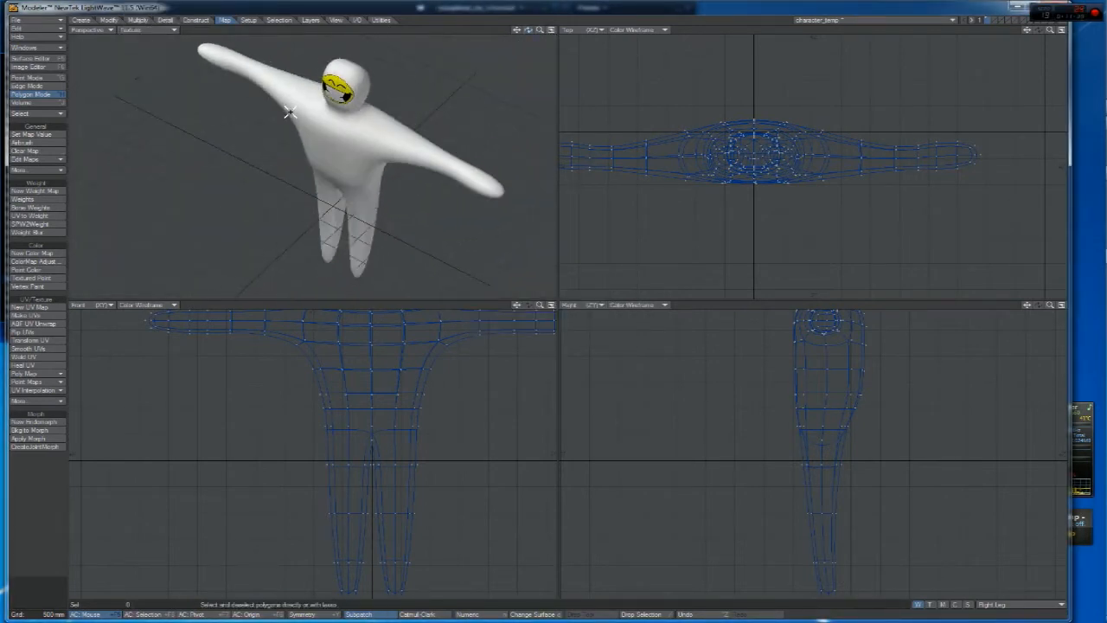
{"action": "left_click_drag", "start_coordinate": [532, 29], "coordinate": [306, 181]}
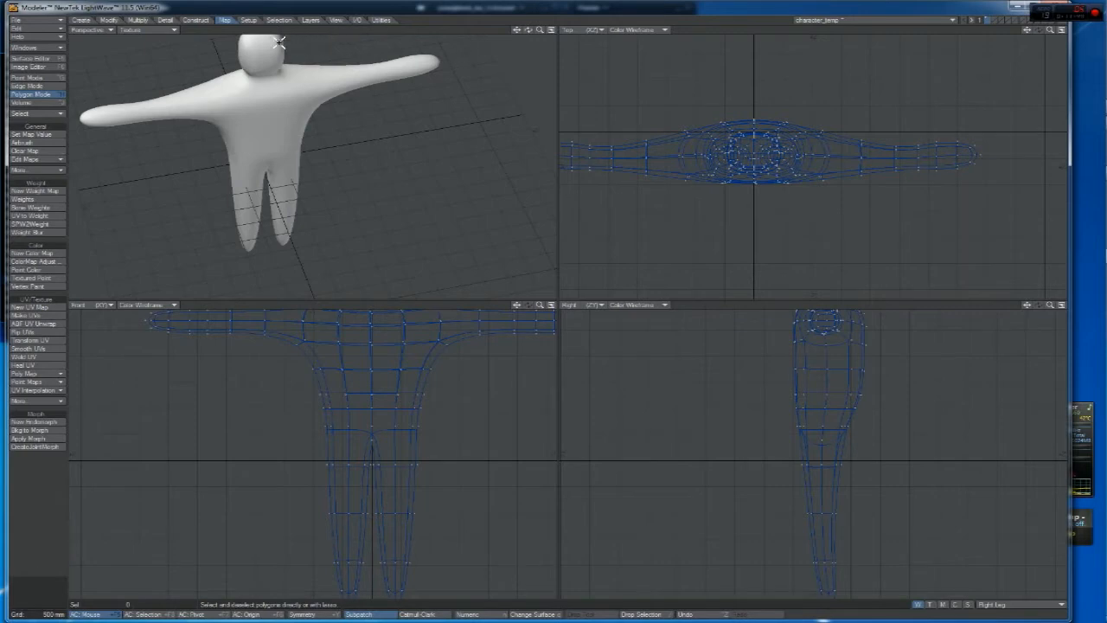
{"action": "left_click_drag", "start_coordinate": [520, 33], "coordinate": [411, 94]}
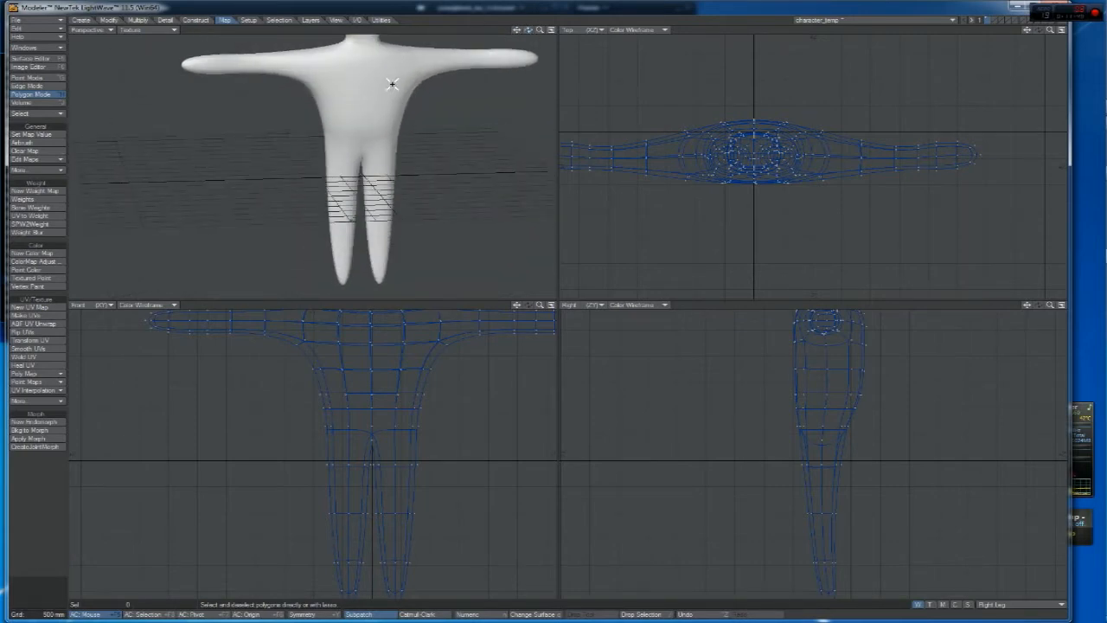
{"action": "mouse_move", "coordinate": [343, 98]}
{"action": "left_mouse_down"}
{"action": "mouse_move", "coordinate": [378, 104]}
{"action": "mouse_move", "coordinate": [346, 109]}
{"action": "mouse_move", "coordinate": [386, 91]}
{"action": "mouse_move", "coordinate": [360, 76]}
{"action": "left_mouse_up"}
{"action": "left_click", "coordinate": [382, 33]}
{"action": "mouse_move", "coordinate": [517, 31]}
{"action": "left_mouse_down"}
{"action": "mouse_move", "coordinate": [517, 112]}
{"action": "mouse_move", "coordinate": [554, 32]}
{"action": "mouse_move", "coordinate": [575, 33]}
{"action": "mouse_move", "coordinate": [506, 53]}
{"action": "left_mouse_up"}
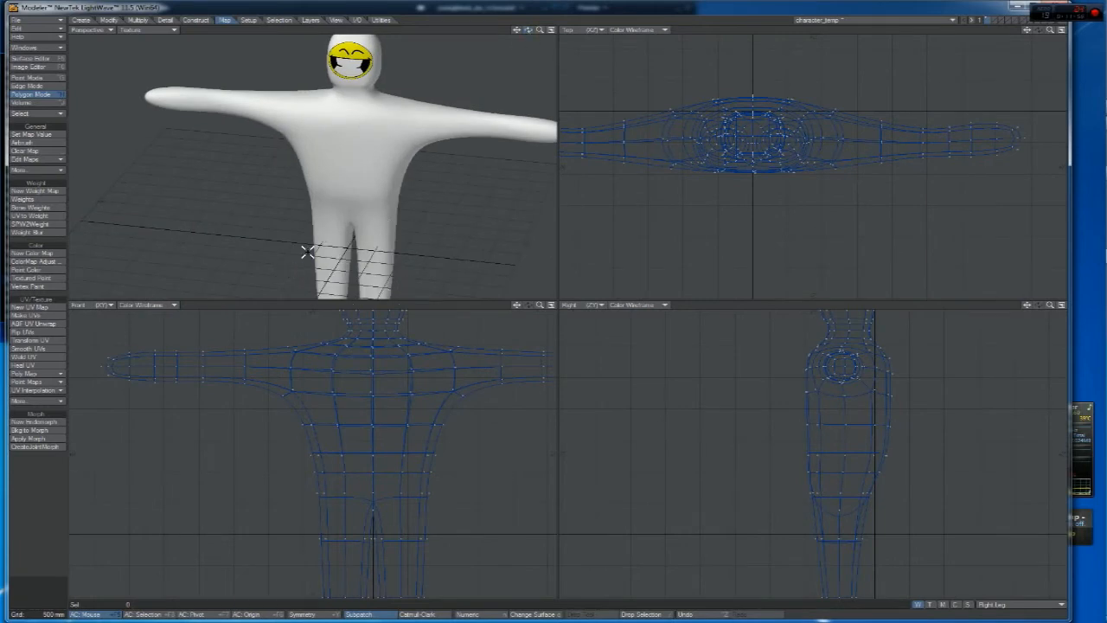
{"action": "left_click", "coordinate": [27, 142]}
{"action": "left_click", "coordinate": [40, 159]}
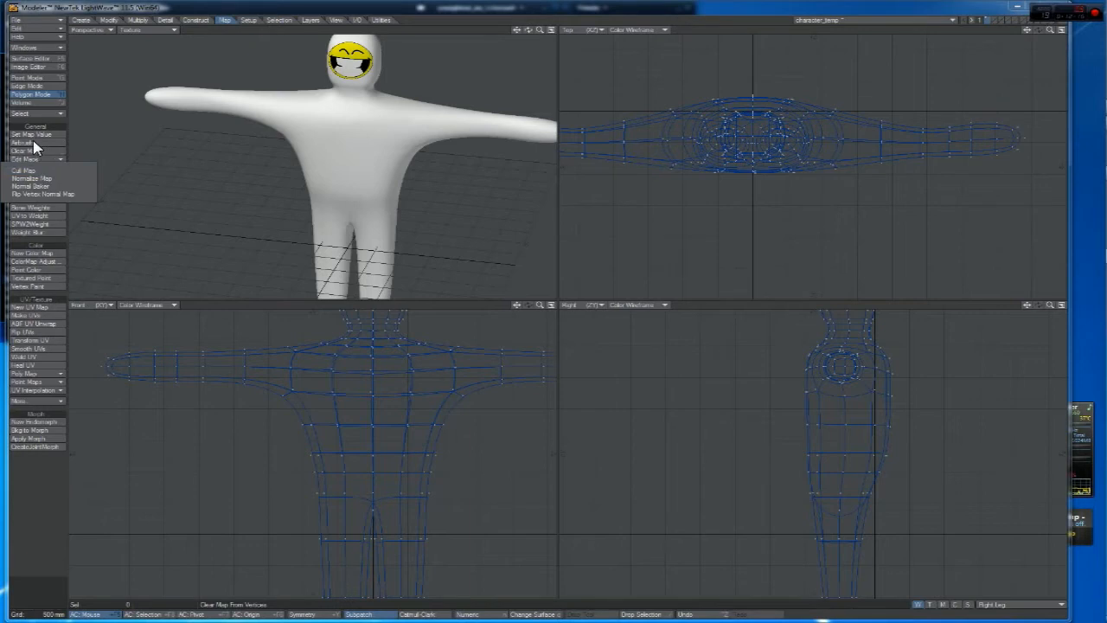
{"action": "left_click", "coordinate": [13, 143]}
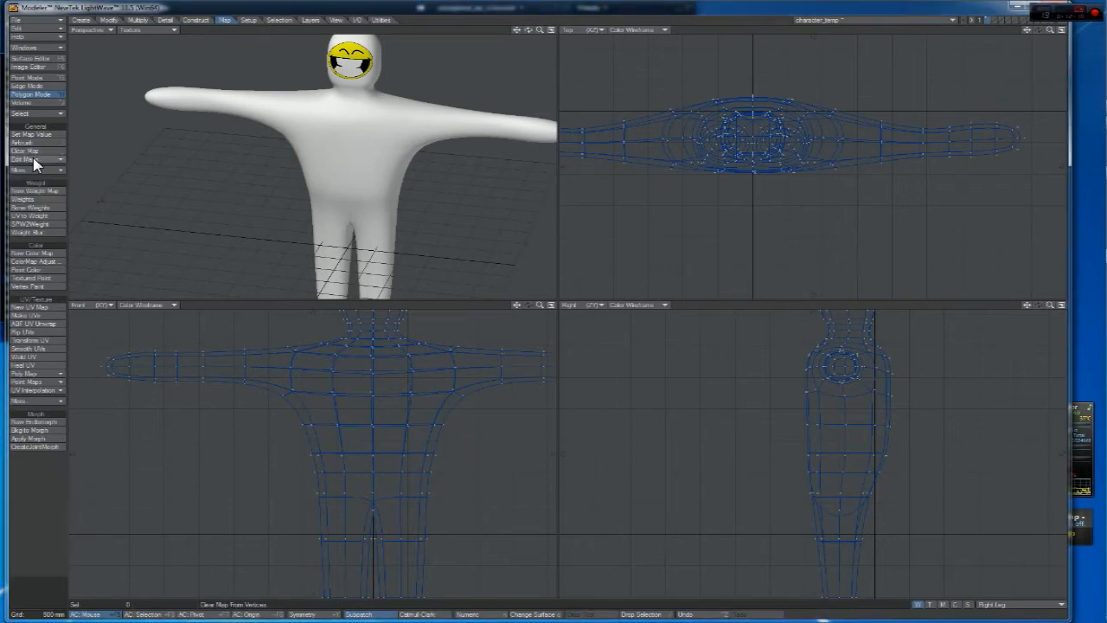
{"action": "left_click", "coordinate": [35, 162]}
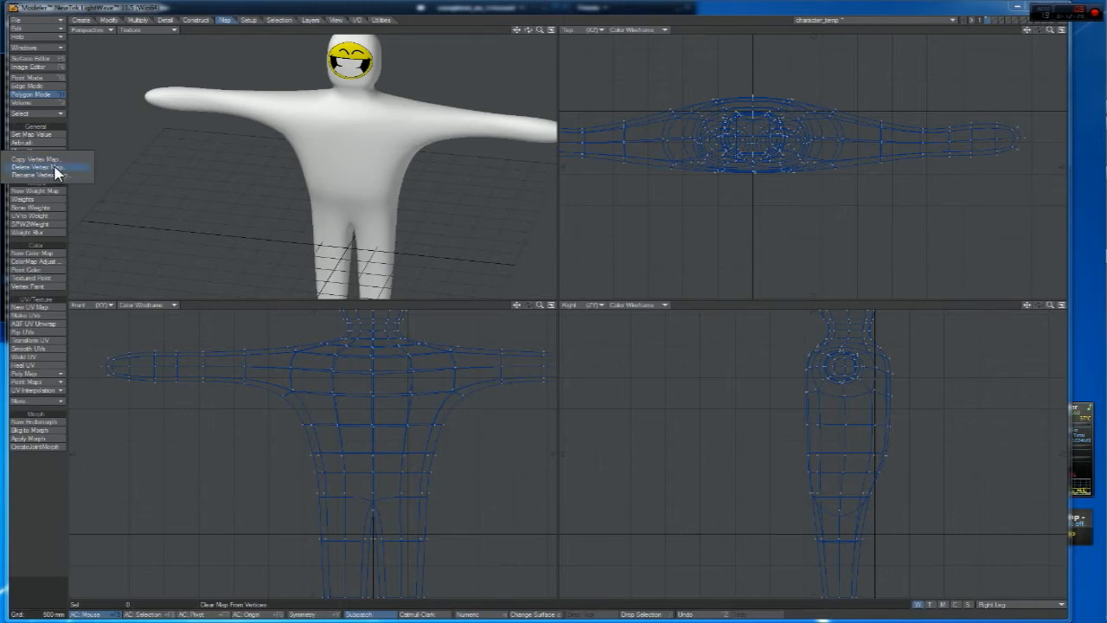
{"action": "left_click", "coordinate": [56, 173]}
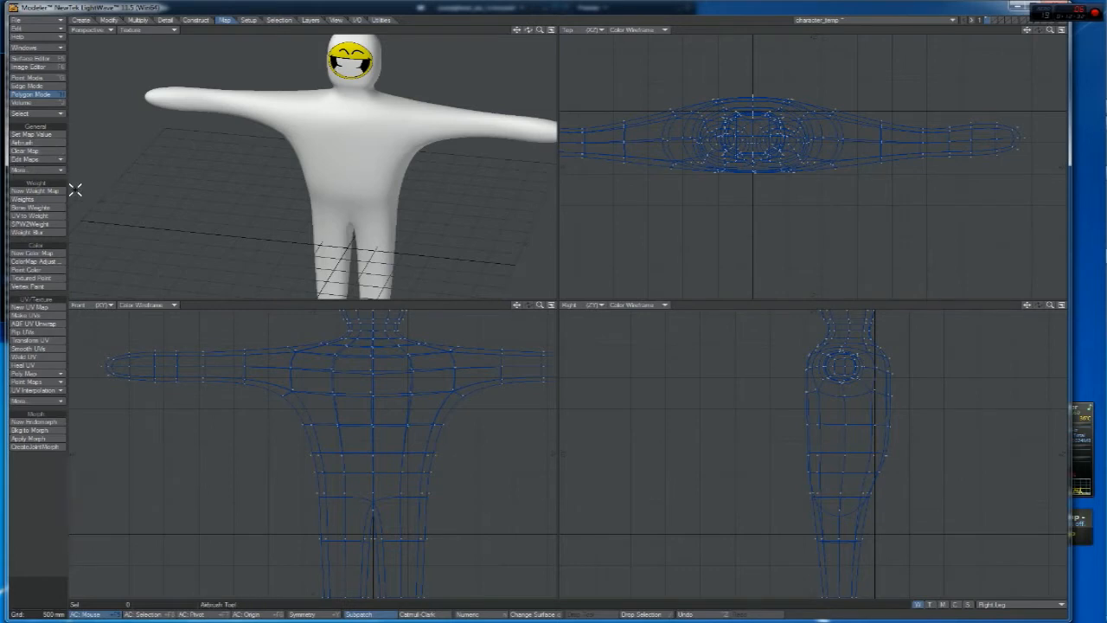
Frame the whole character from the front in the perspective view and check the options for sending the object to Layout
{"action": "mouse_move", "coordinate": [529, 29]}
{"action": "left_mouse_down"}
{"action": "mouse_move", "coordinate": [491, 102]}
{"action": "mouse_move", "coordinate": [527, 26]}
{"action": "mouse_move", "coordinate": [530, 35]}
{"action": "left_mouse_up"}
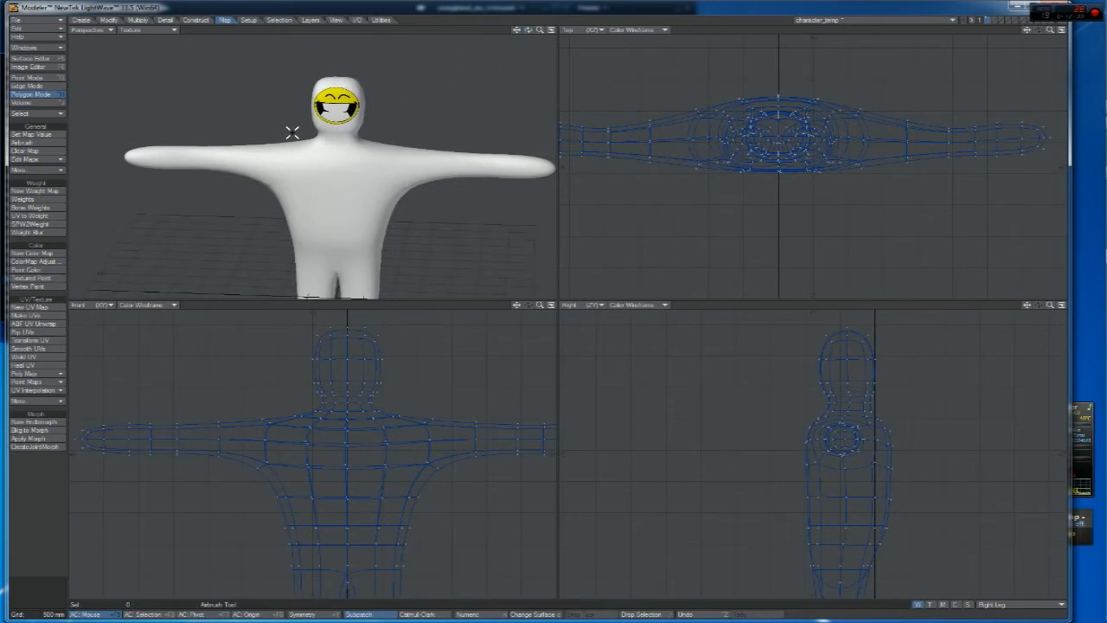
{"action": "left_click_drag", "start_coordinate": [540, 31], "coordinate": [526, 33]}
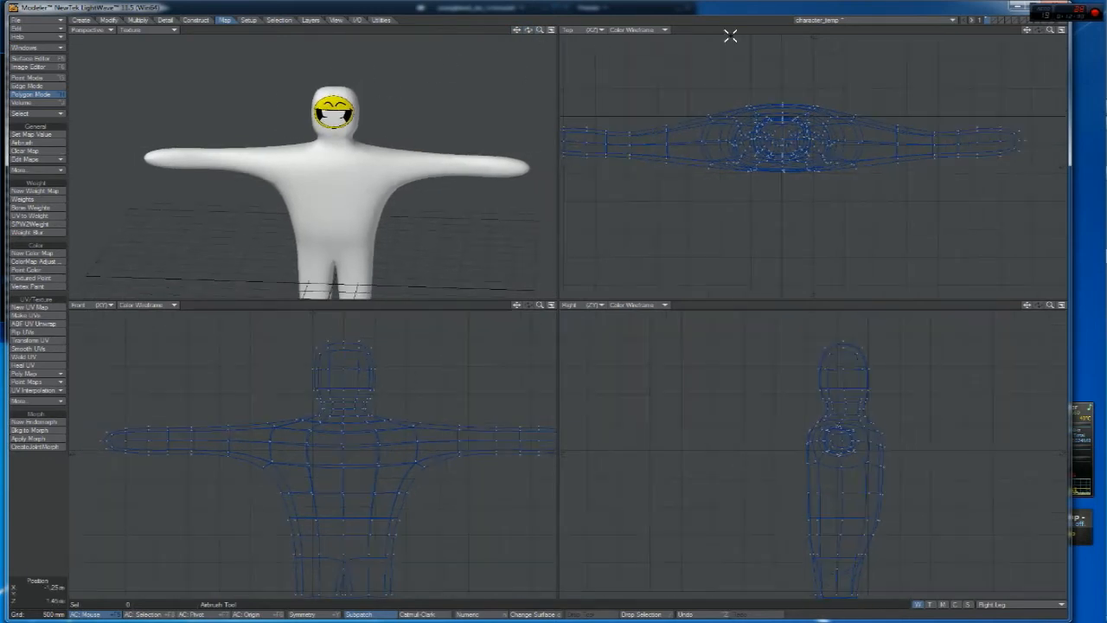
{"action": "left_click", "coordinate": [1063, 22]}
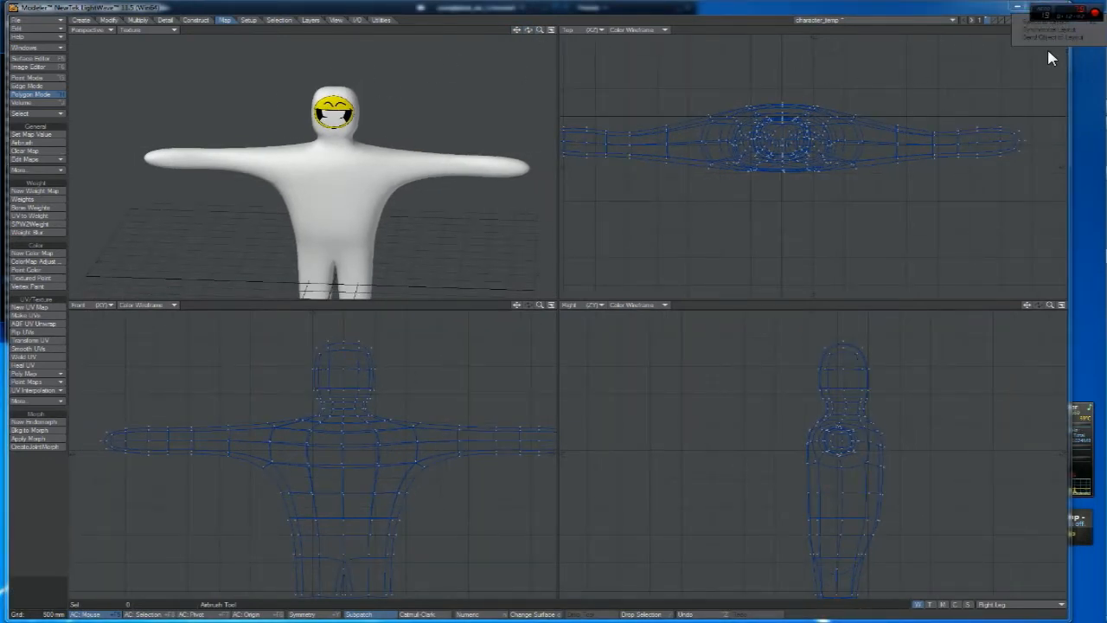
{"action": "left_click", "coordinate": [950, 89]}
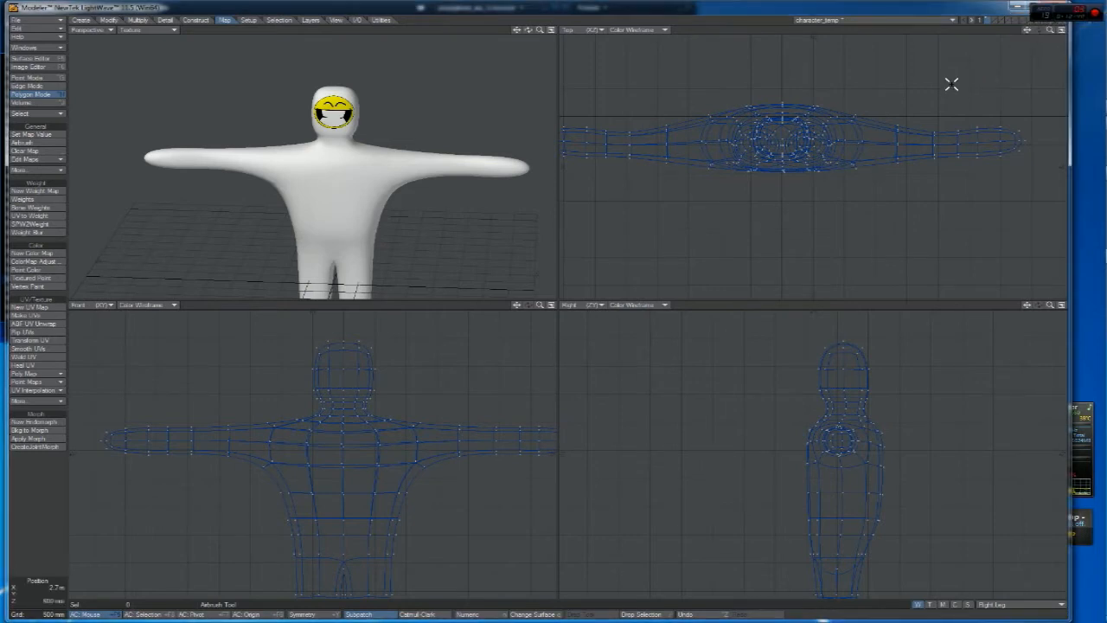
{"action": "mouse_move", "coordinate": [529, 30]}
{"action": "left_mouse_down"}
{"action": "mouse_move", "coordinate": [561, 30]}
{"action": "mouse_move", "coordinate": [502, 59]}
{"action": "mouse_move", "coordinate": [502, 30]}
{"action": "mouse_move", "coordinate": [543, 31]}
{"action": "left_mouse_up"}
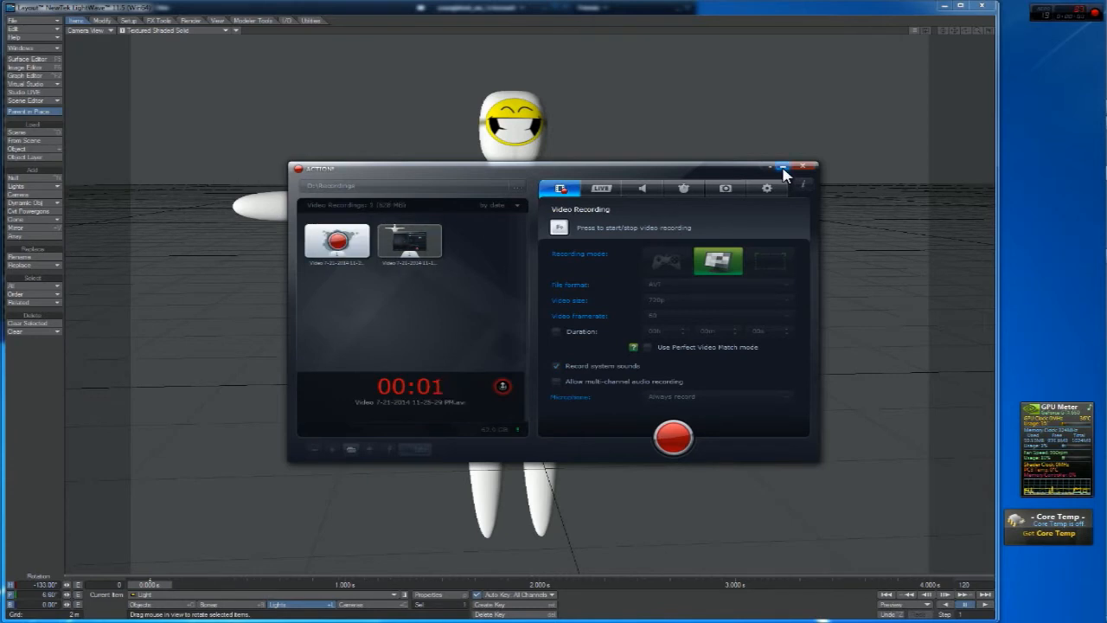
In Layout, set the viewport layout to 1 Left, 3 Right in the display preferences
{"action": "left_click", "coordinate": [782, 168]}
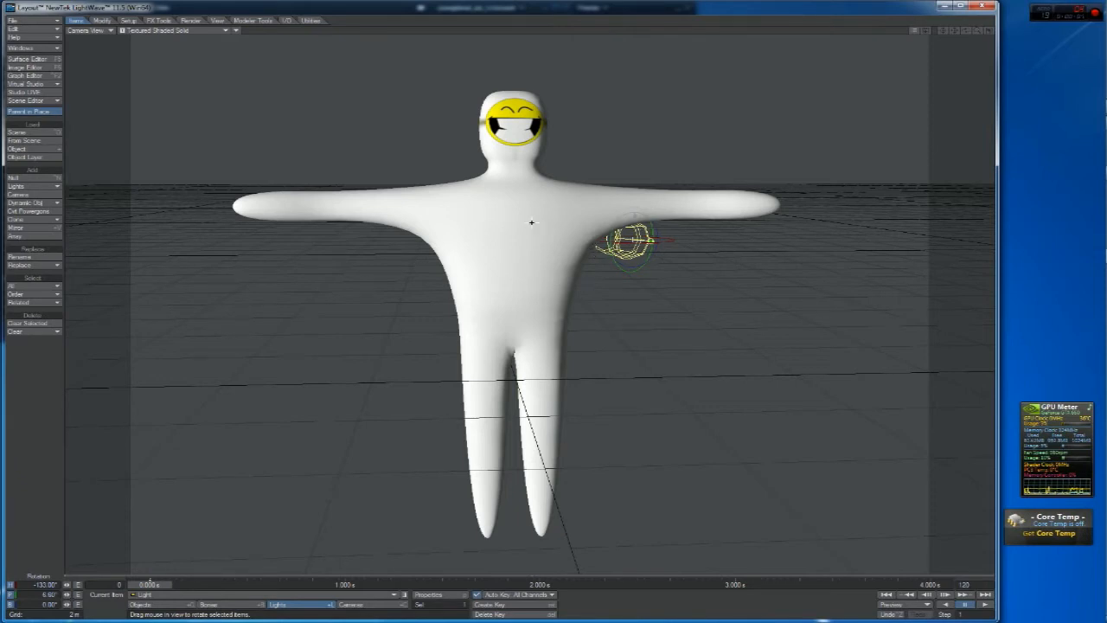
{"action": "key", "text": "o"}
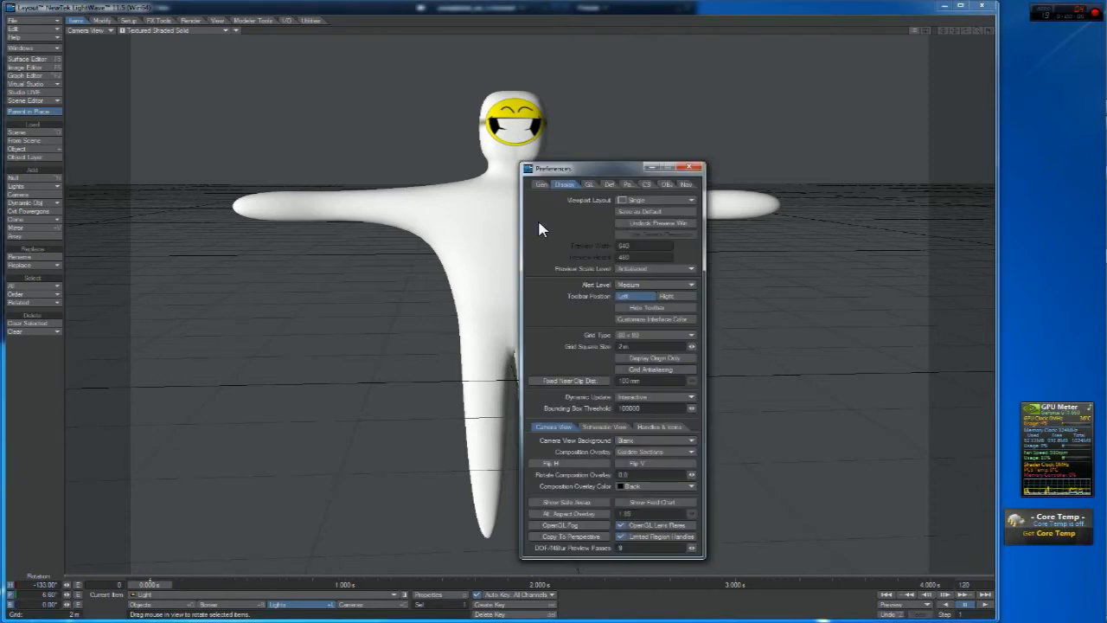
{"action": "left_click", "coordinate": [655, 203]}
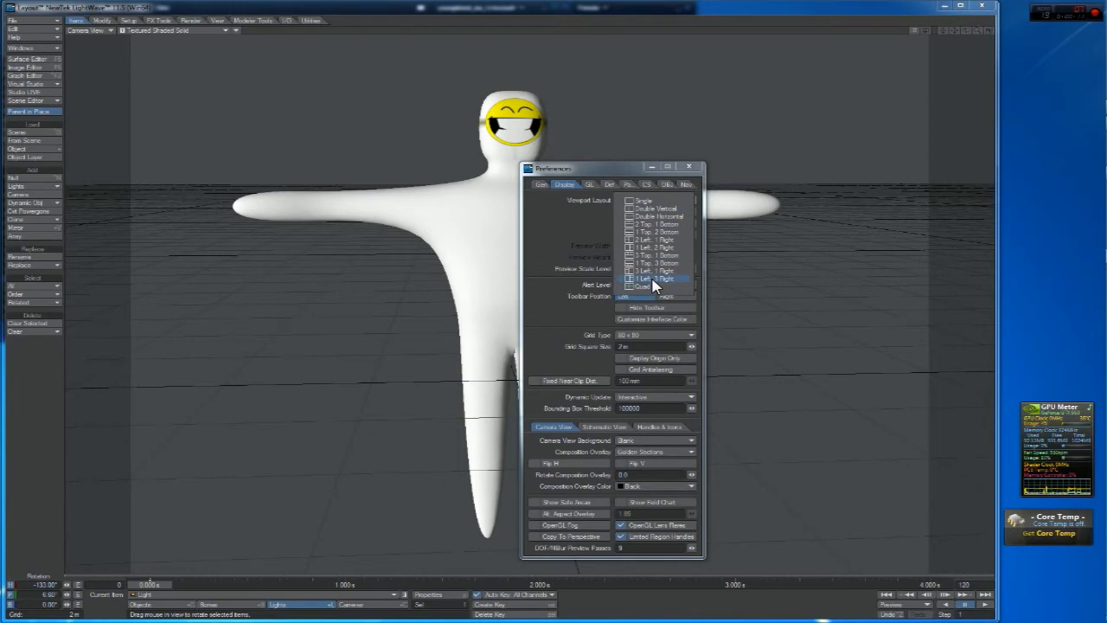
{"action": "left_click", "coordinate": [655, 279]}
{"action": "left_click", "coordinate": [690, 168]}
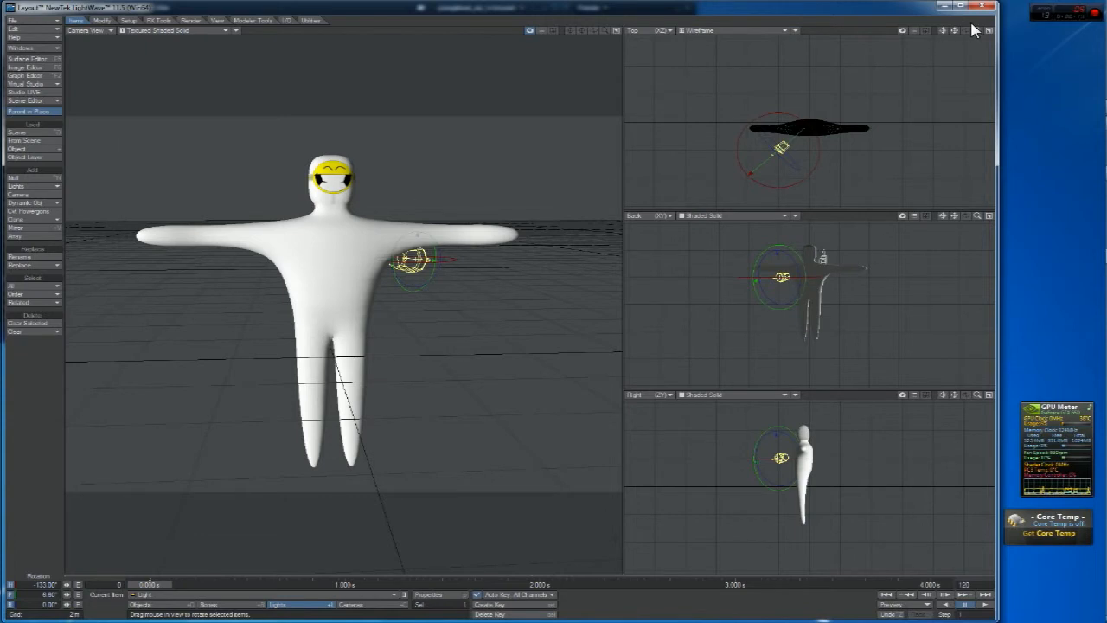
Fit the character in the Top, Back and Right viewports and set the Back and Right viewports to Wireframe display
{"action": "left_click_drag", "start_coordinate": [977, 31], "coordinate": [989, 135]}
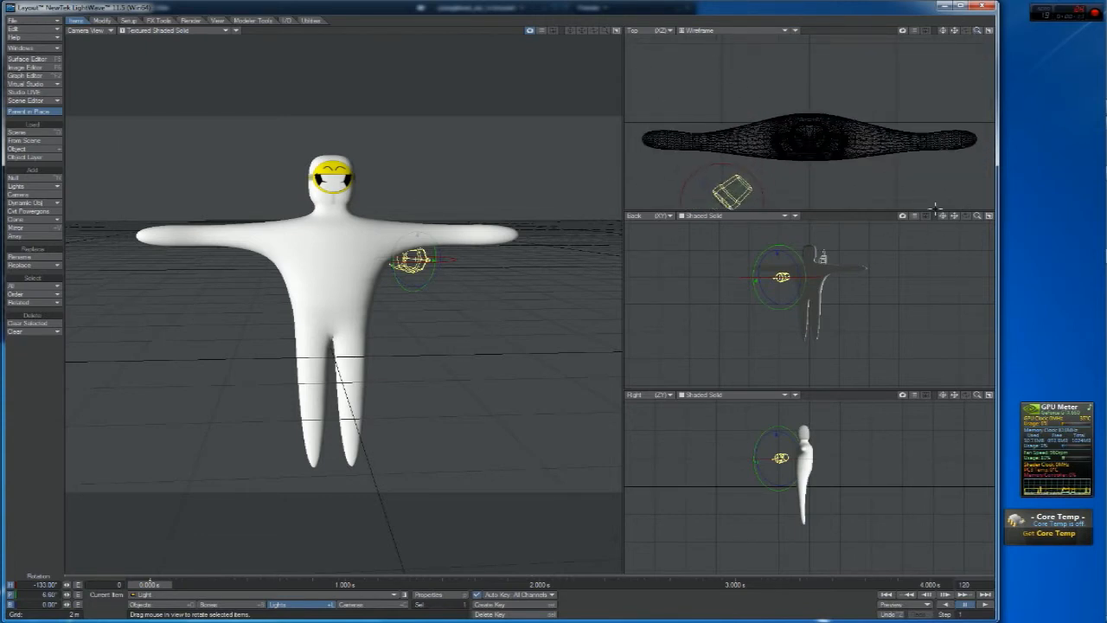
{"action": "left_click_drag", "start_coordinate": [977, 216], "coordinate": [230, 106]}
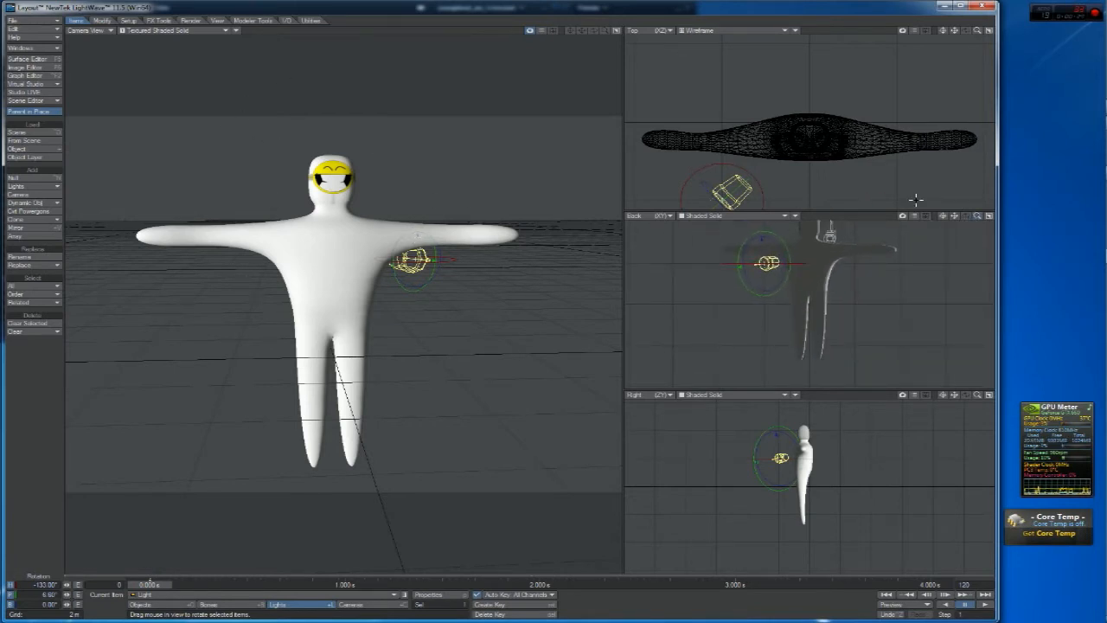
{"action": "left_click_drag", "start_coordinate": [954, 216], "coordinate": [952, 217]}
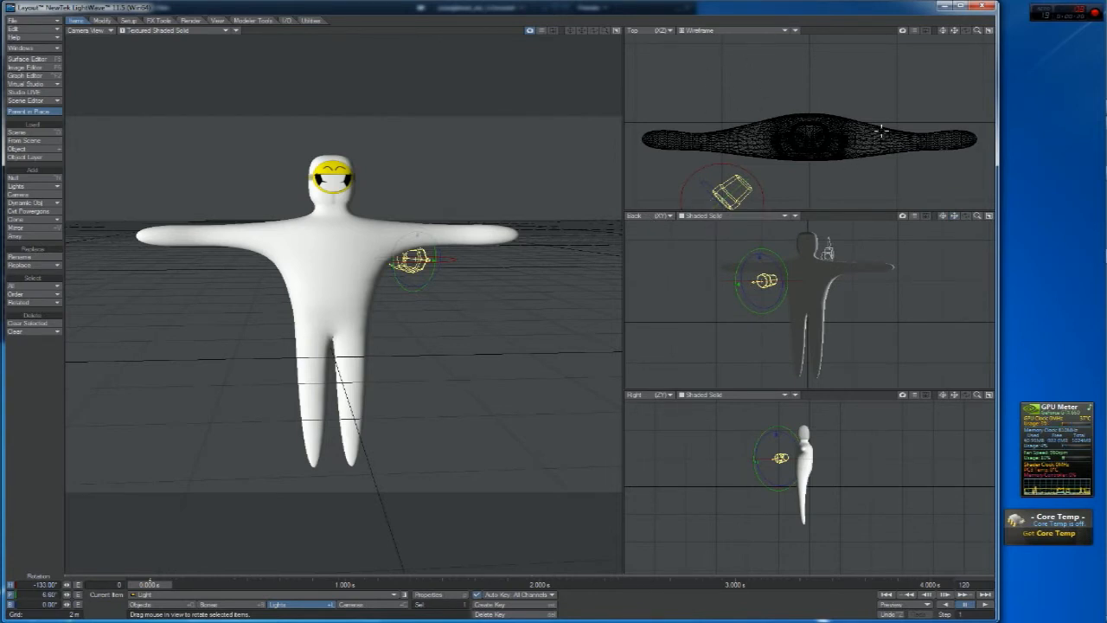
{"action": "left_click", "coordinate": [744, 217]}
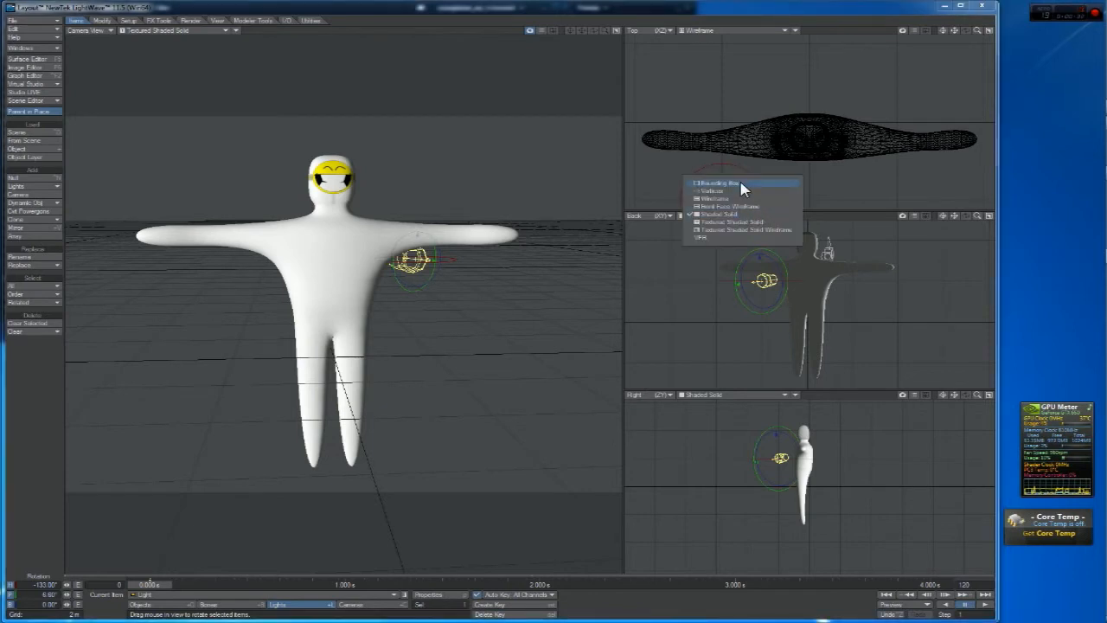
{"action": "left_click", "coordinate": [751, 202]}
{"action": "left_click", "coordinate": [705, 395]}
{"action": "left_click", "coordinate": [704, 382]}
{"action": "left_click_drag", "start_coordinate": [978, 396], "coordinate": [949, 417]}
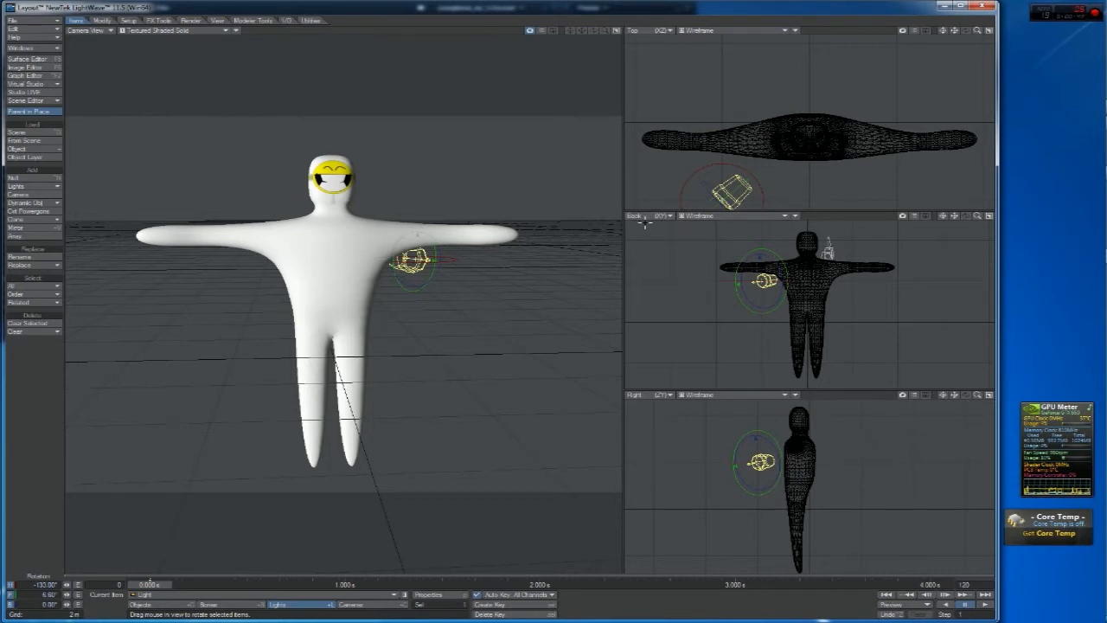
Try Textured Shaded Solid display in the Back viewport and return it to Wireframe
{"action": "left_click", "coordinate": [719, 217]}
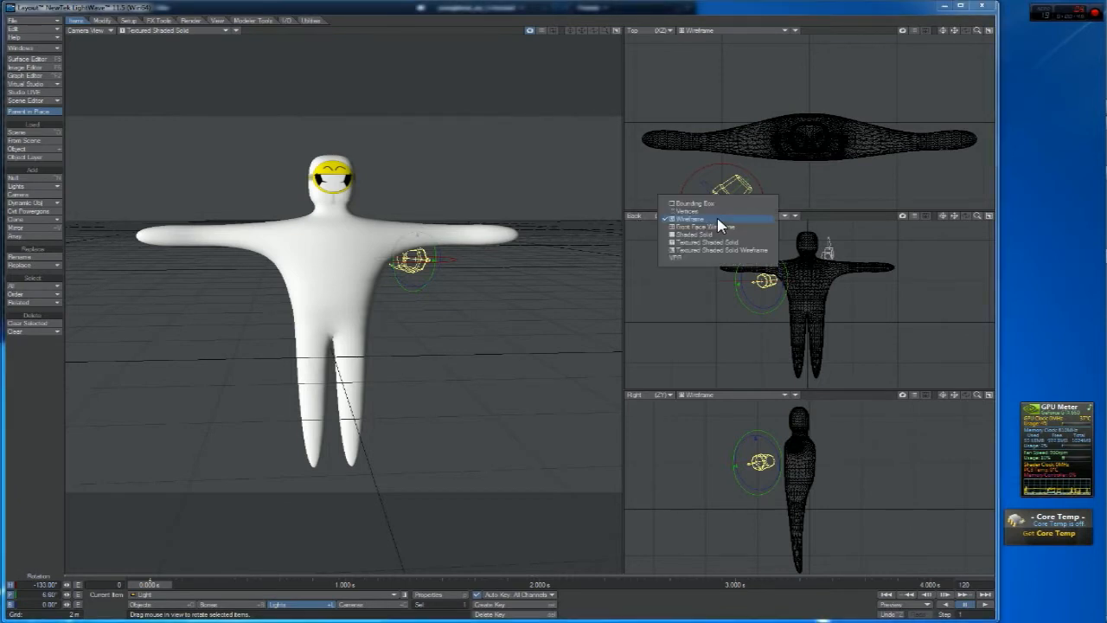
{"action": "left_click", "coordinate": [720, 249]}
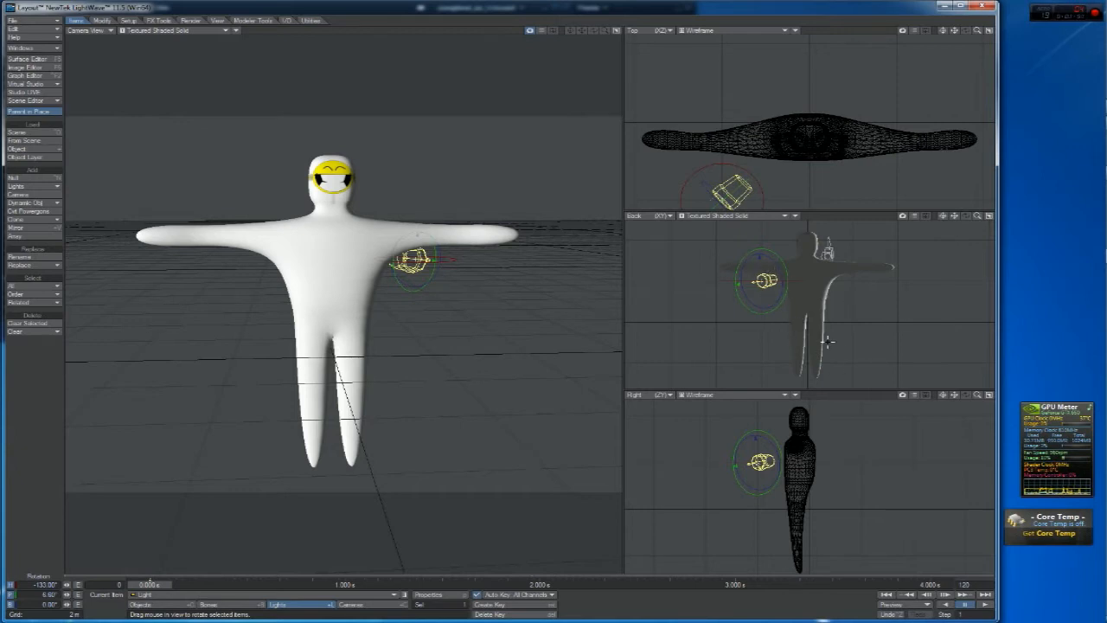
{"action": "left_click", "coordinate": [647, 216]}
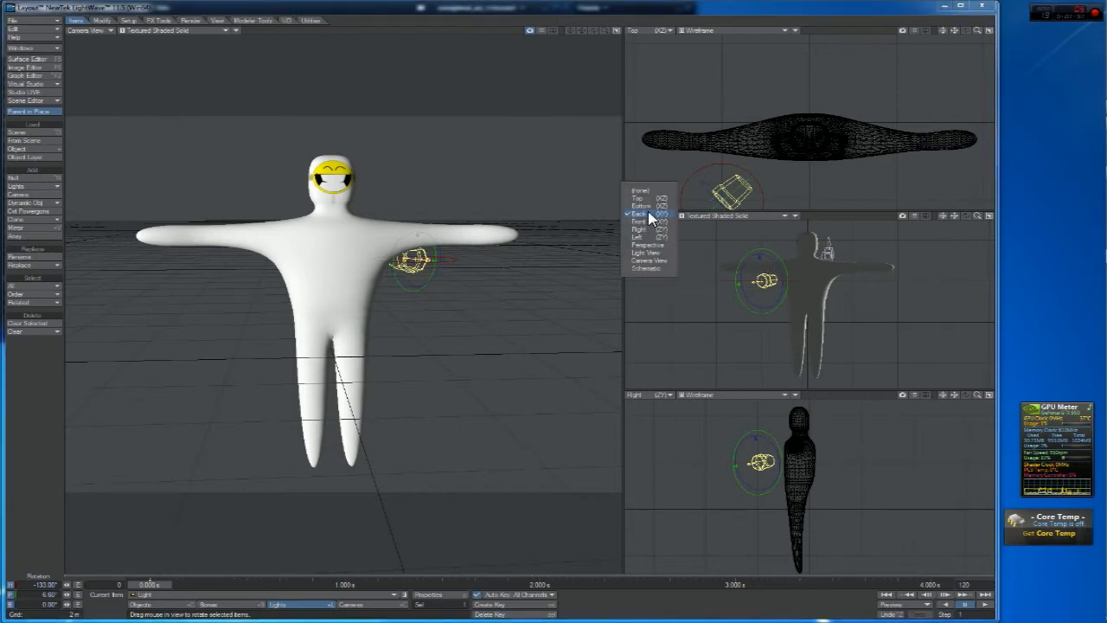
{"action": "left_click", "coordinate": [681, 354]}
{"action": "left_click", "coordinate": [730, 216]}
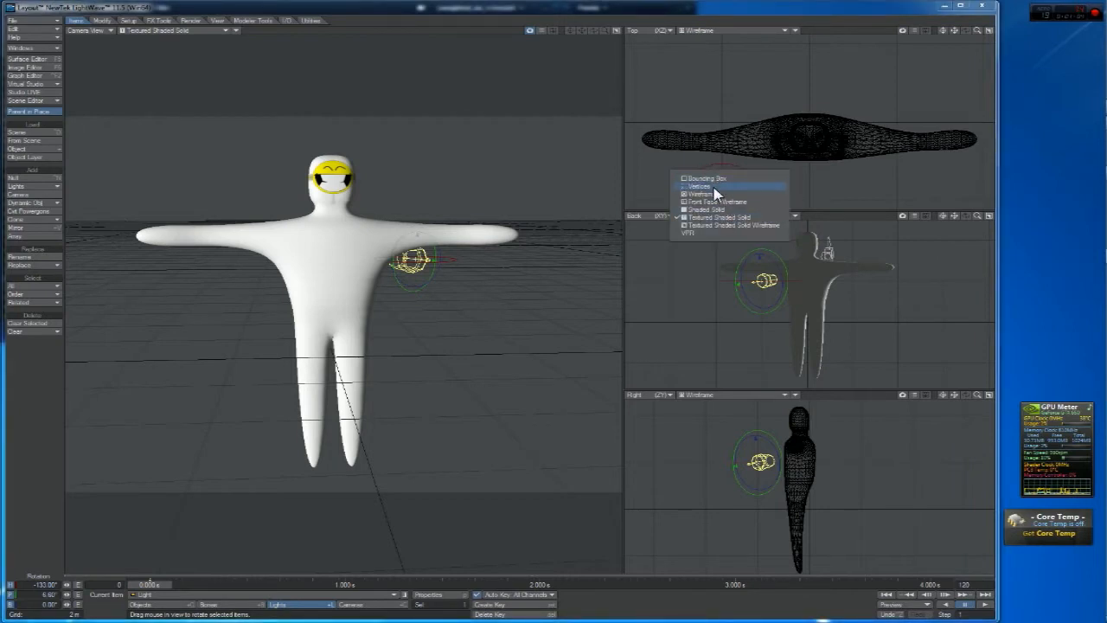
{"action": "left_click", "coordinate": [715, 194]}
{"action": "left_click_drag", "start_coordinate": [978, 216], "coordinate": [983, 216]}
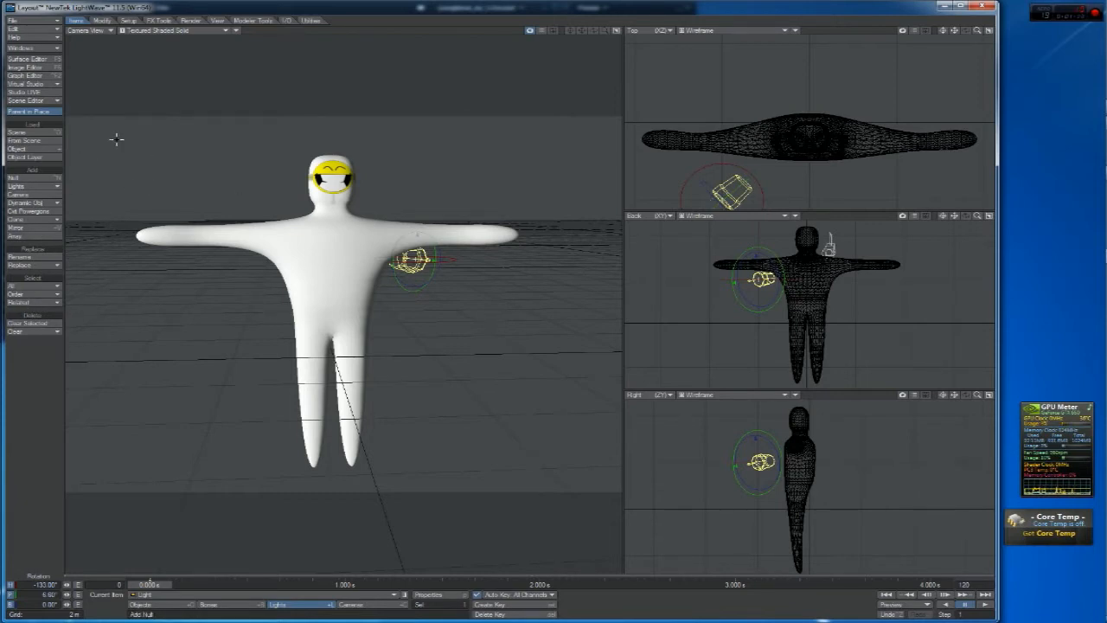
Turn off inverse kinematics and deformations in the bone setup tools and select the character object
{"action": "left_click", "coordinate": [159, 20]}
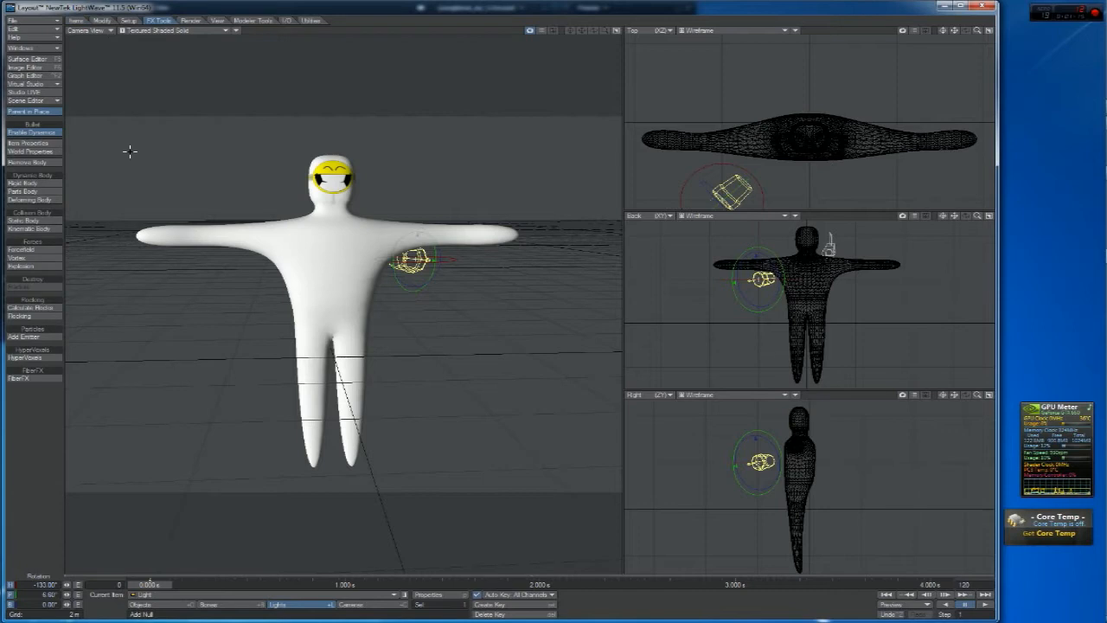
{"action": "left_click", "coordinate": [128, 20]}
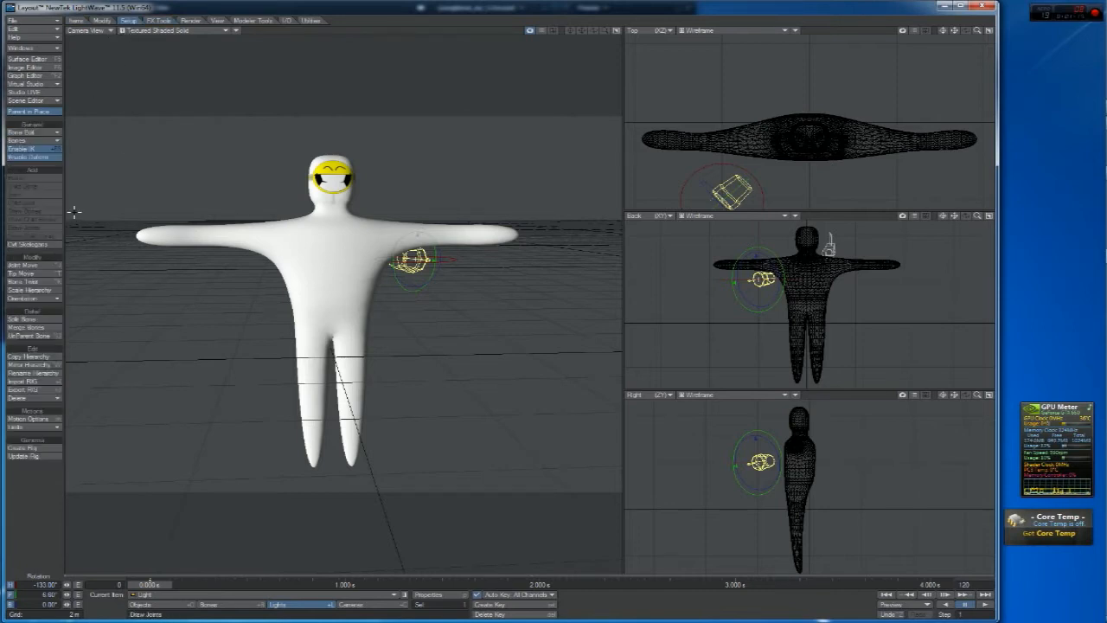
{"action": "left_click", "coordinate": [33, 140]}
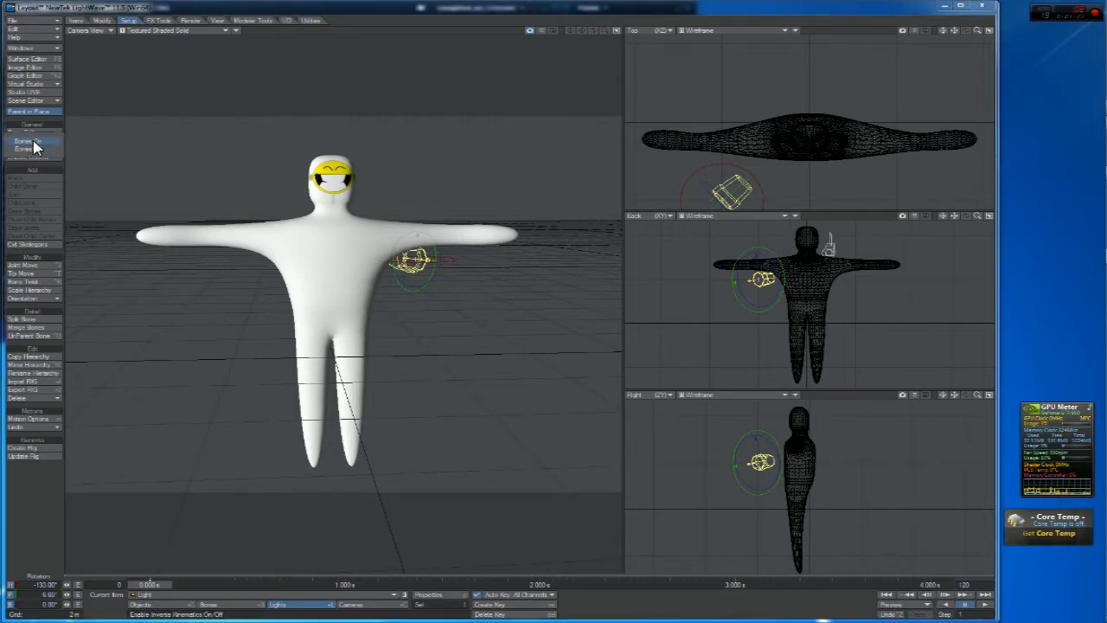
{"action": "left_click", "coordinate": [50, 147]}
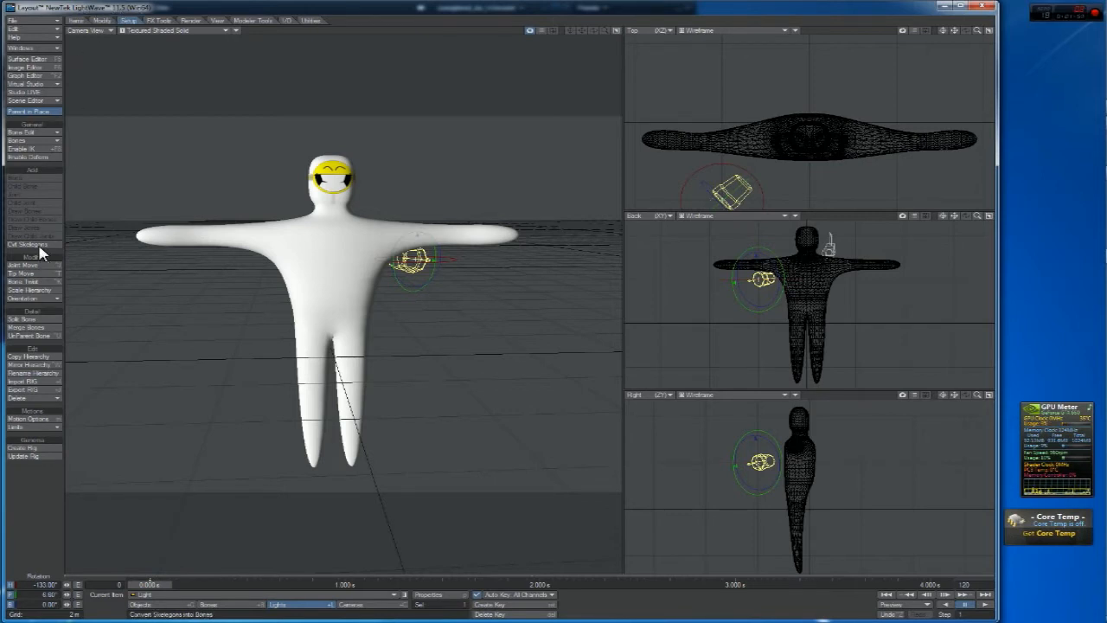
{"action": "left_click", "coordinate": [44, 137]}
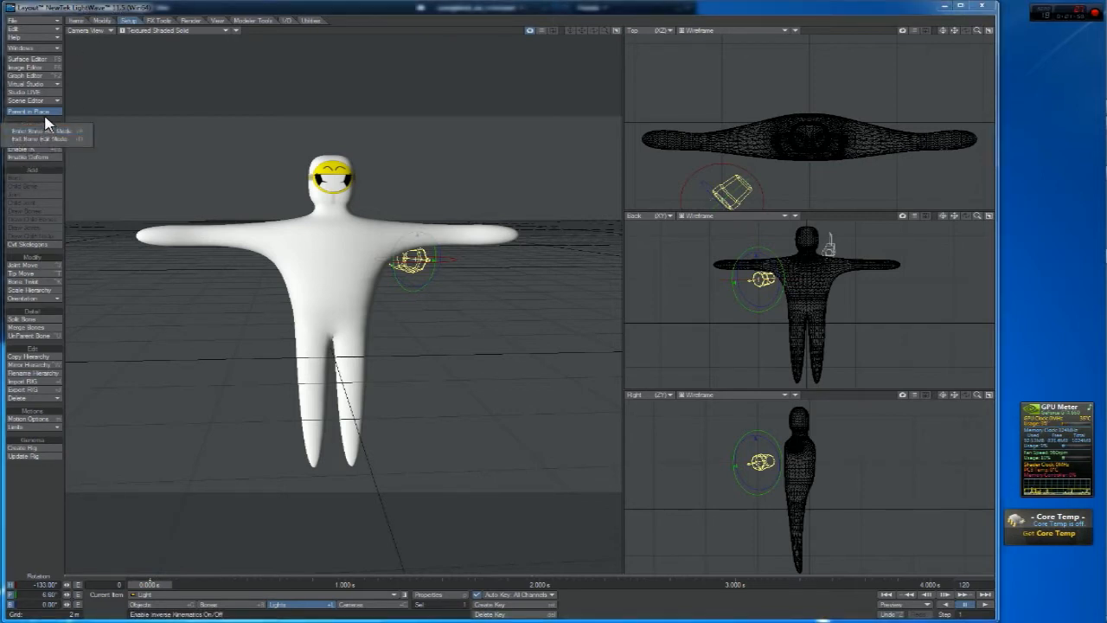
{"action": "left_click", "coordinate": [37, 138]}
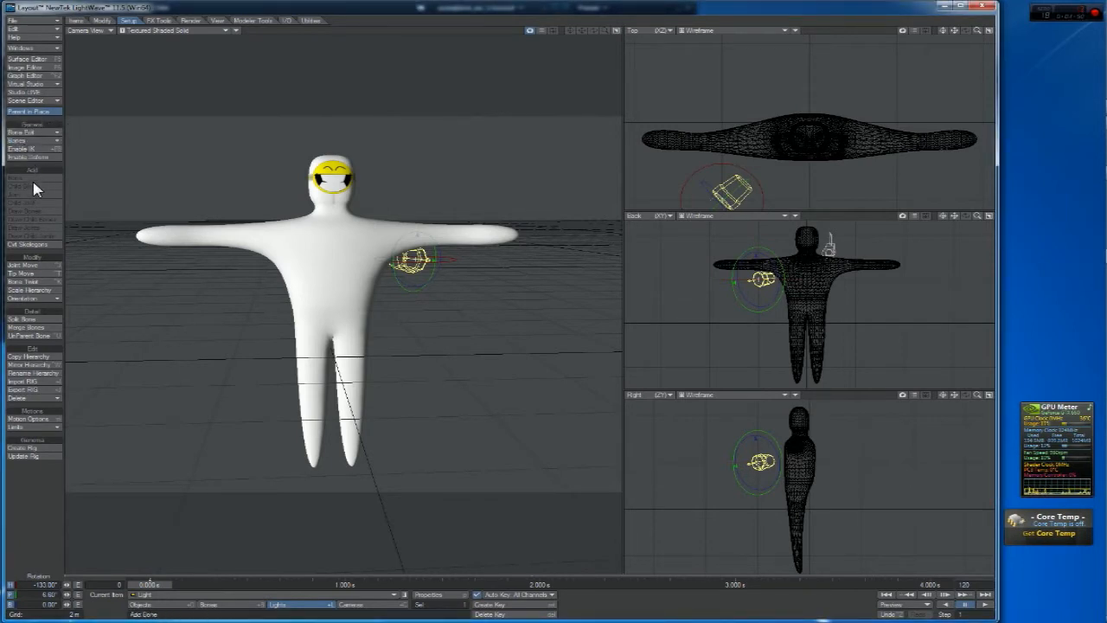
{"action": "left_click", "coordinate": [339, 222]}
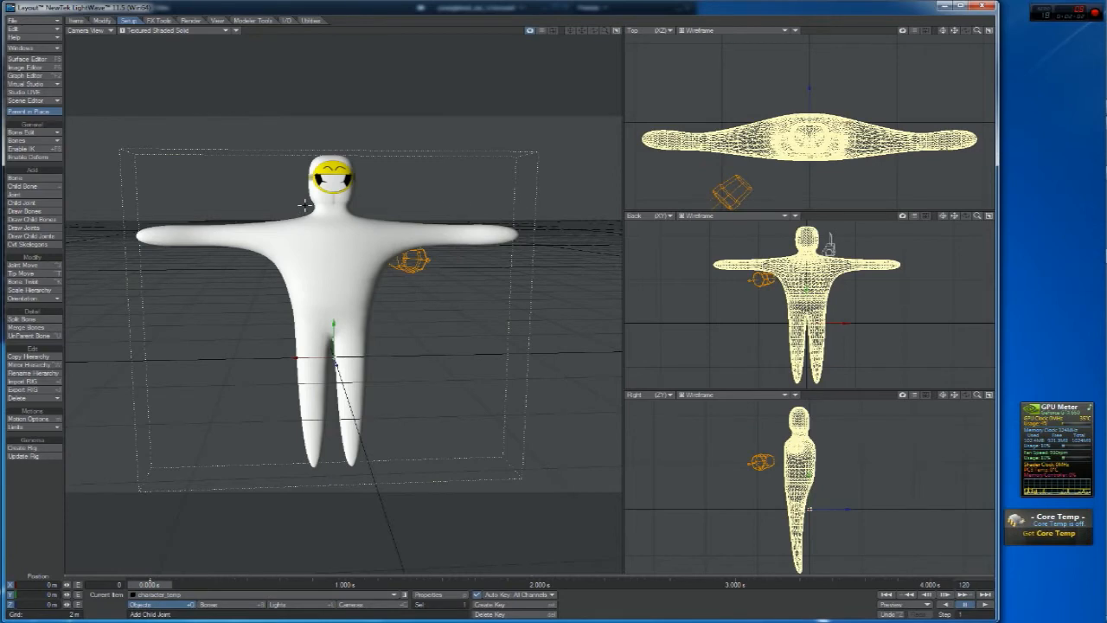
{"action": "left_click_drag", "start_coordinate": [977, 31], "coordinate": [1016, 31]}
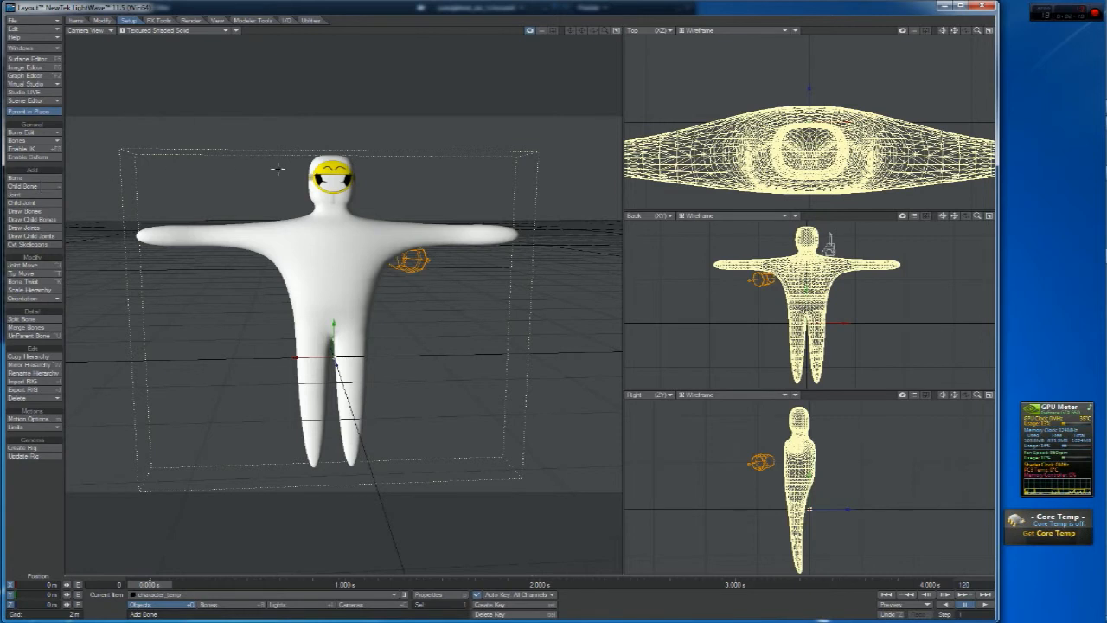
{"action": "left_click", "coordinate": [19, 179]}
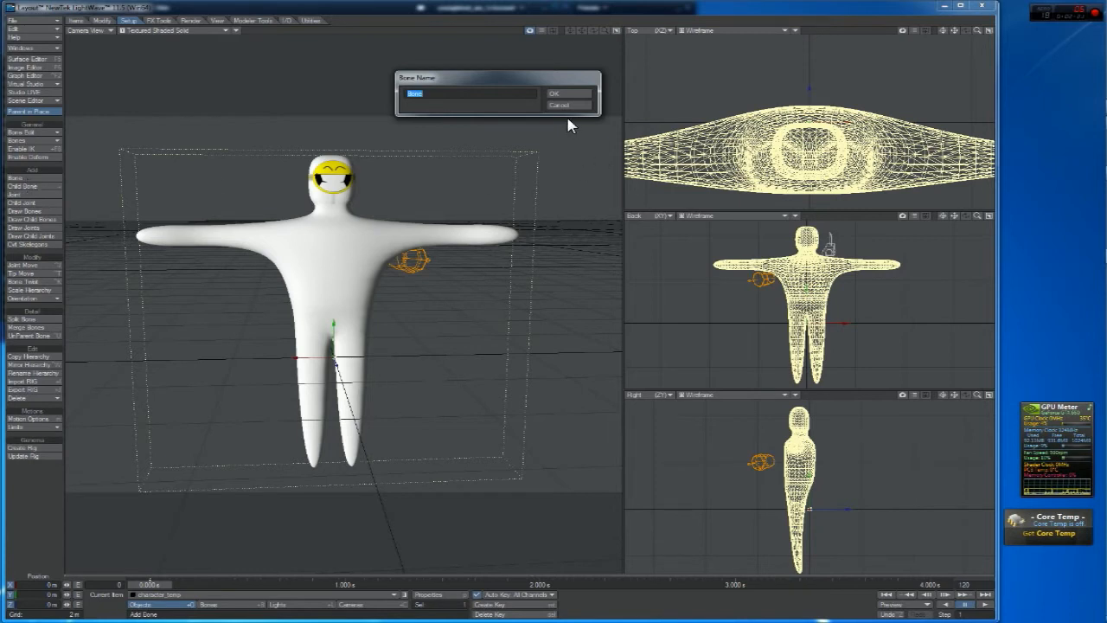
{"action": "key", "text": "Return"}
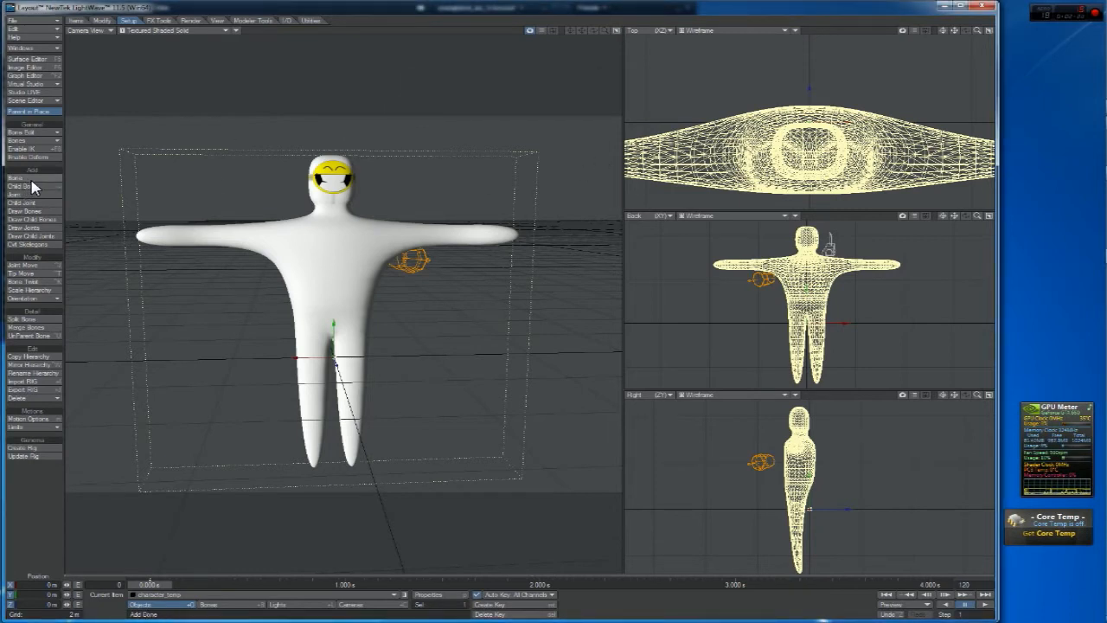
{"action": "left_click", "coordinate": [50, 210]}
Try to move the character object in the Right viewport
{"action": "key", "text": "y"}
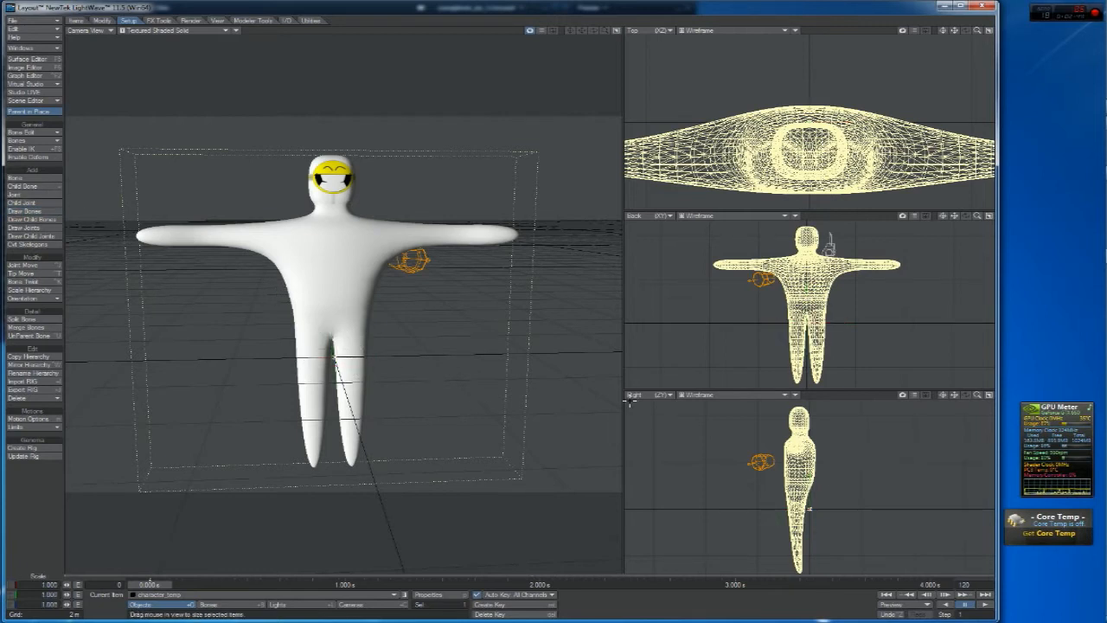
{"action": "key", "text": "t"}
{"action": "left_click_drag", "start_coordinate": [810, 509], "coordinate": [838, 511]}
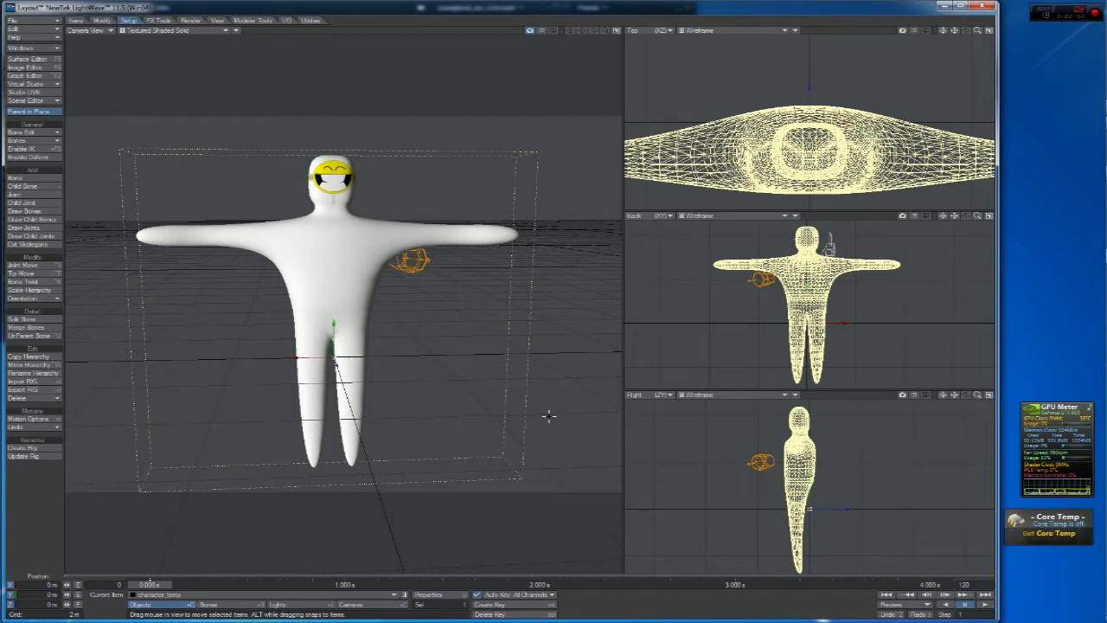
Set the Right viewport to Textured Shaded Solid display
{"action": "left_click_drag", "start_coordinate": [977, 395], "coordinate": [976, 400]}
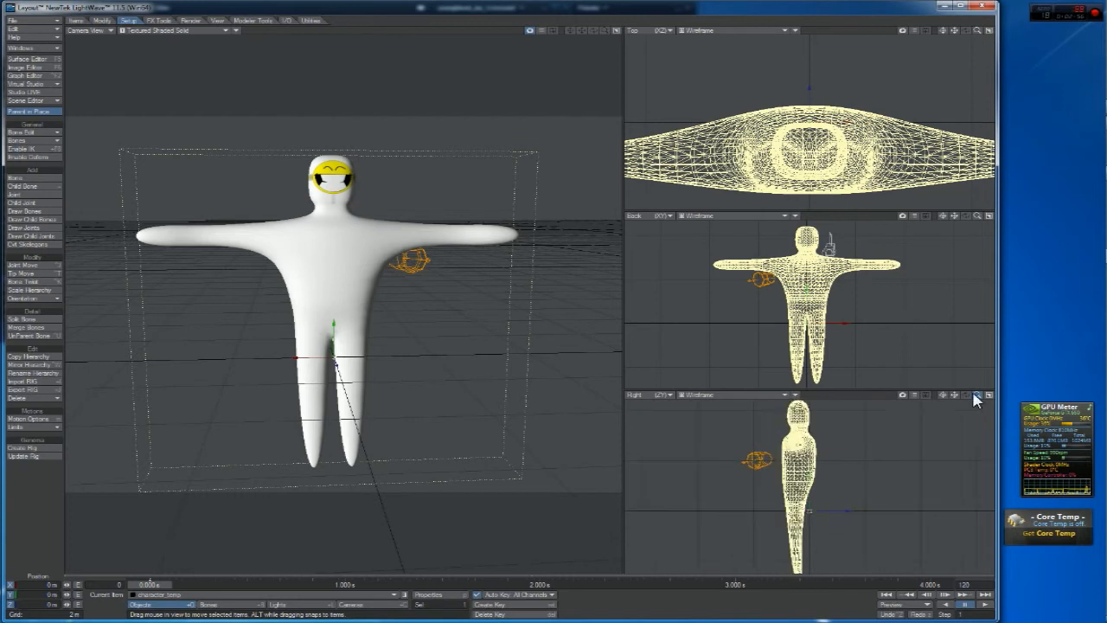
{"action": "left_click", "coordinate": [708, 396]}
{"action": "left_click", "coordinate": [712, 411]}
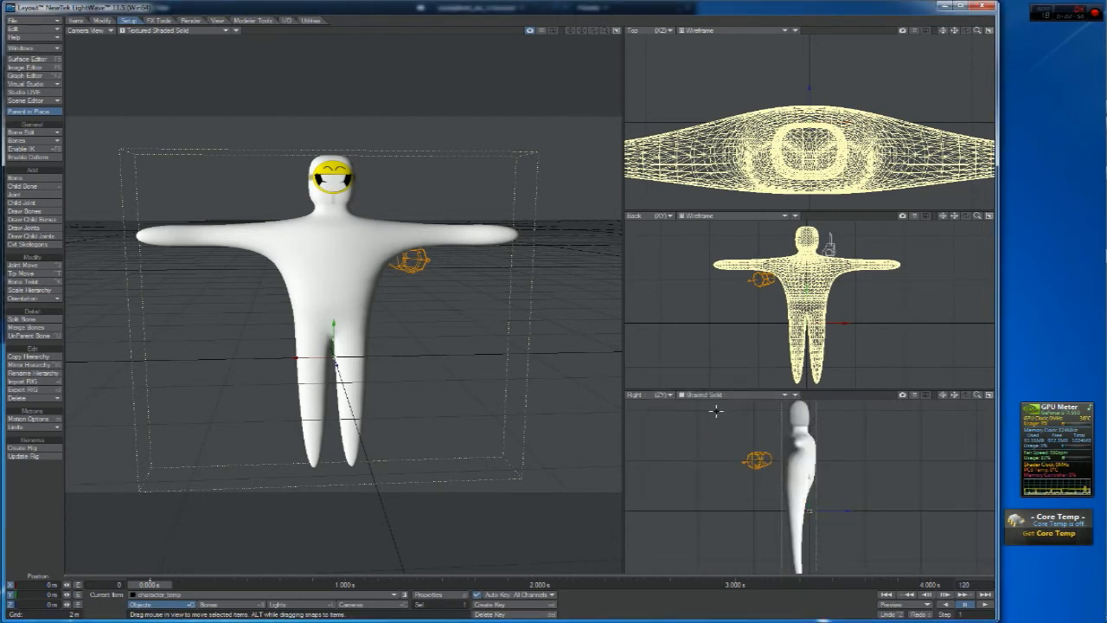
{"action": "left_click", "coordinate": [708, 395]}
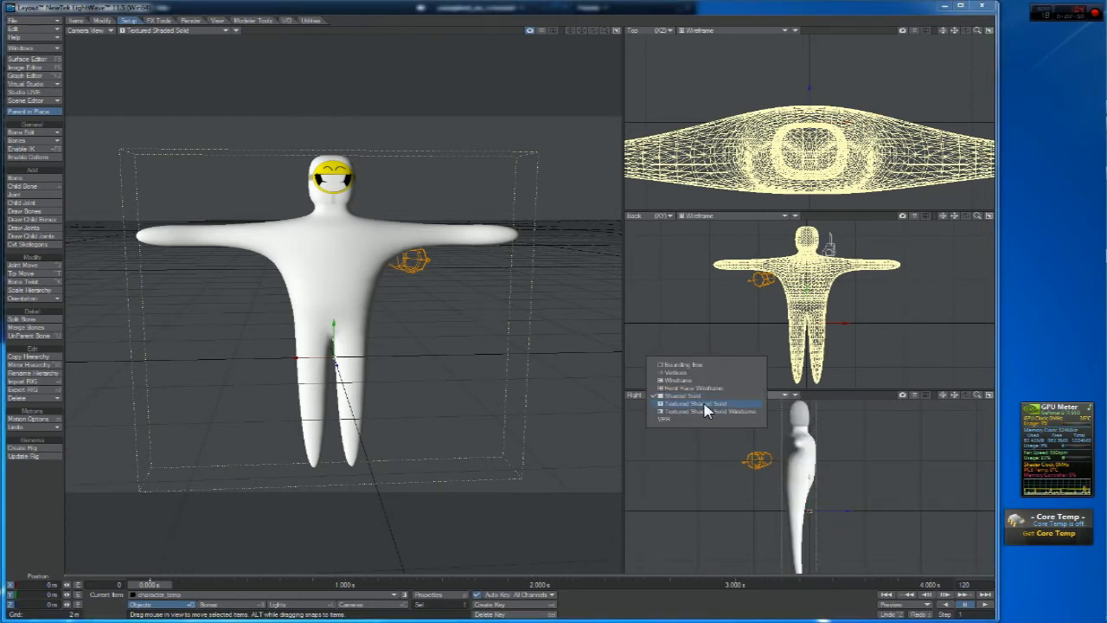
{"action": "left_click", "coordinate": [711, 406]}
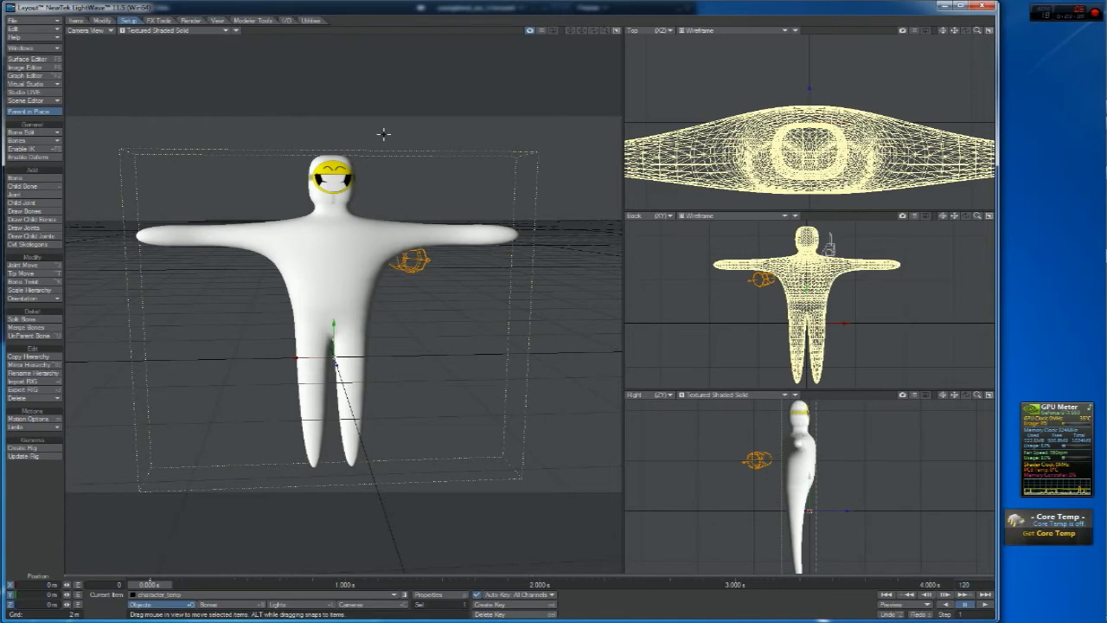
Select the camera and reposition and rotate it to frame the whole character at a slight angle from the front
{"action": "left_click", "coordinate": [356, 606]}
{"action": "left_click_drag", "start_coordinate": [339, 407], "coordinate": [267, 57]}
{"action": "key", "text": "t"}
{"action": "key", "text": "y"}
{"action": "key", "text": "t"}
{"action": "right_click_drag", "start_coordinate": [268, 58], "coordinate": [267, 139]}
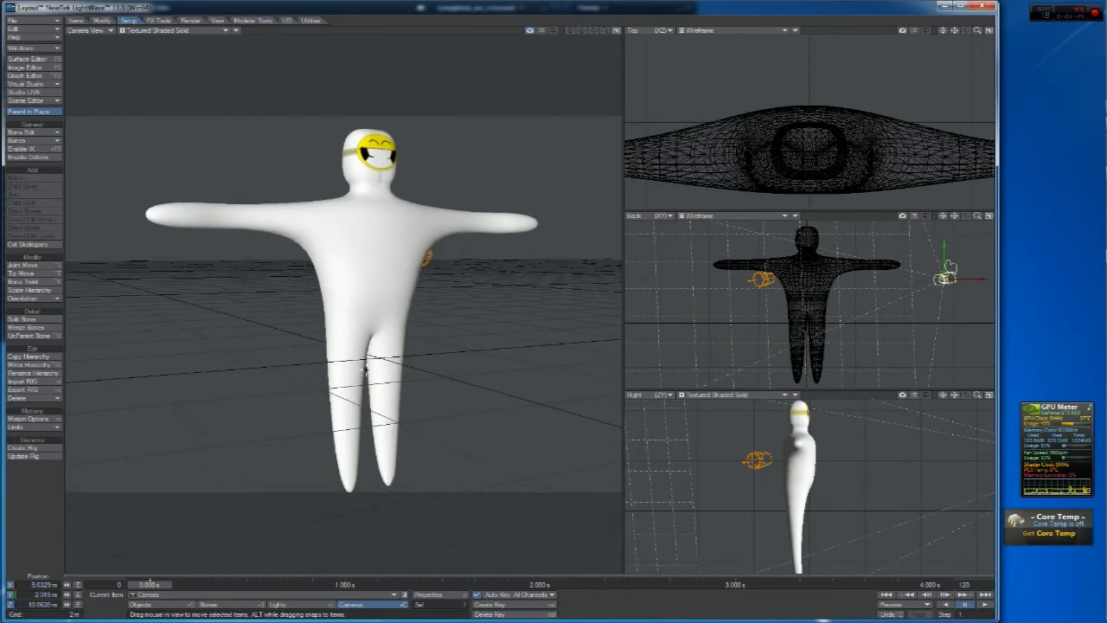
{"action": "left_click_drag", "start_coordinate": [558, 347], "coordinate": [555, 347]}
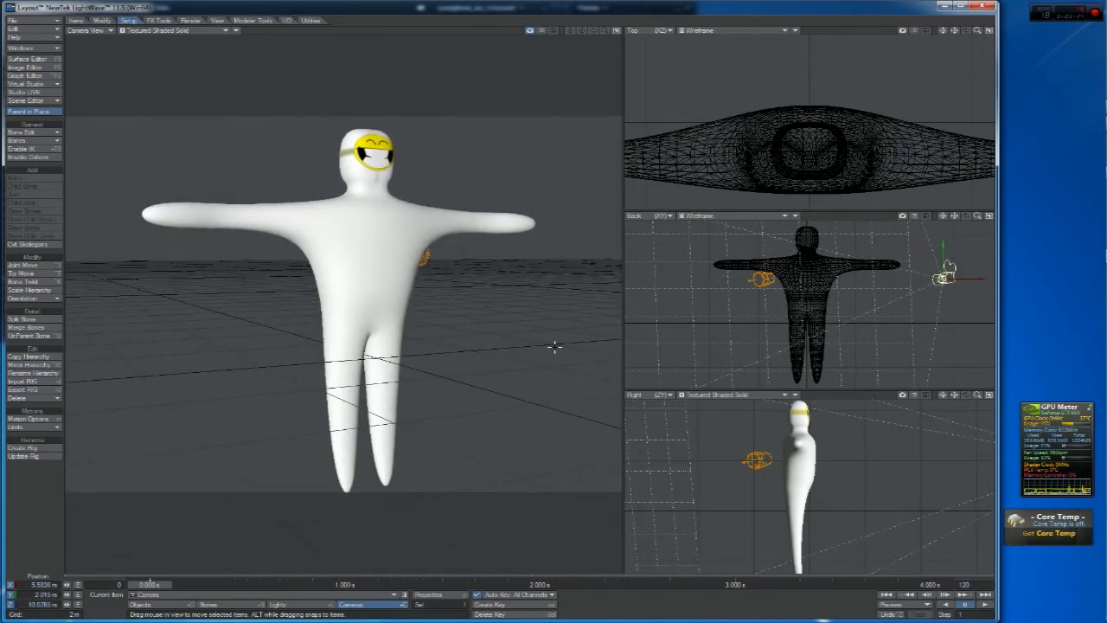
Set the Right viewport back to Wireframe display and select the character object
{"action": "left_click", "coordinate": [722, 395]}
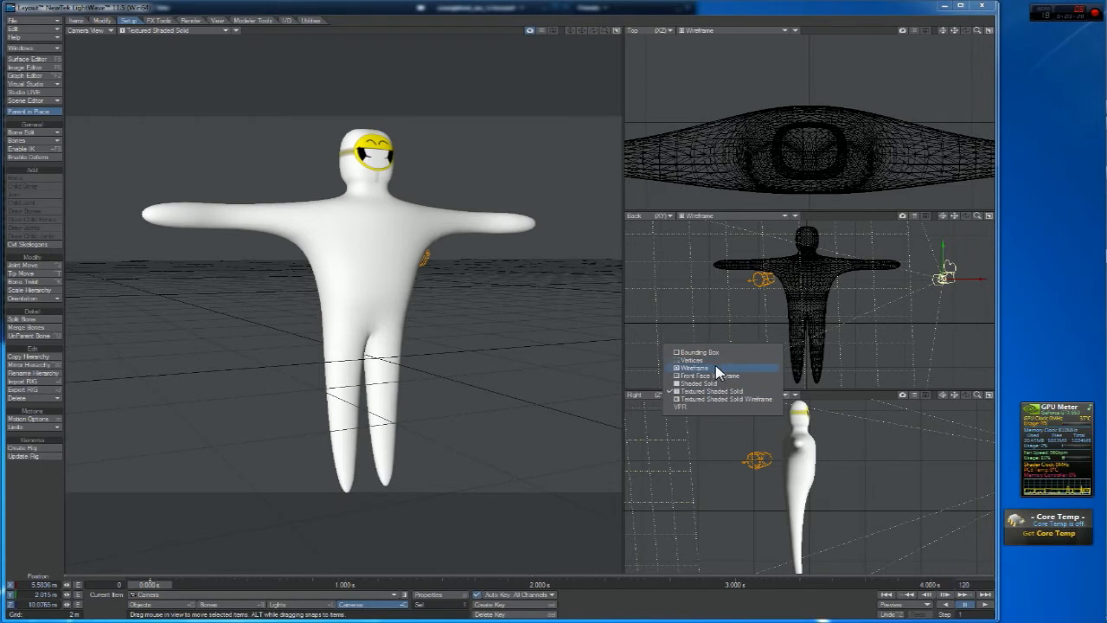
{"action": "left_click", "coordinate": [850, 388]}
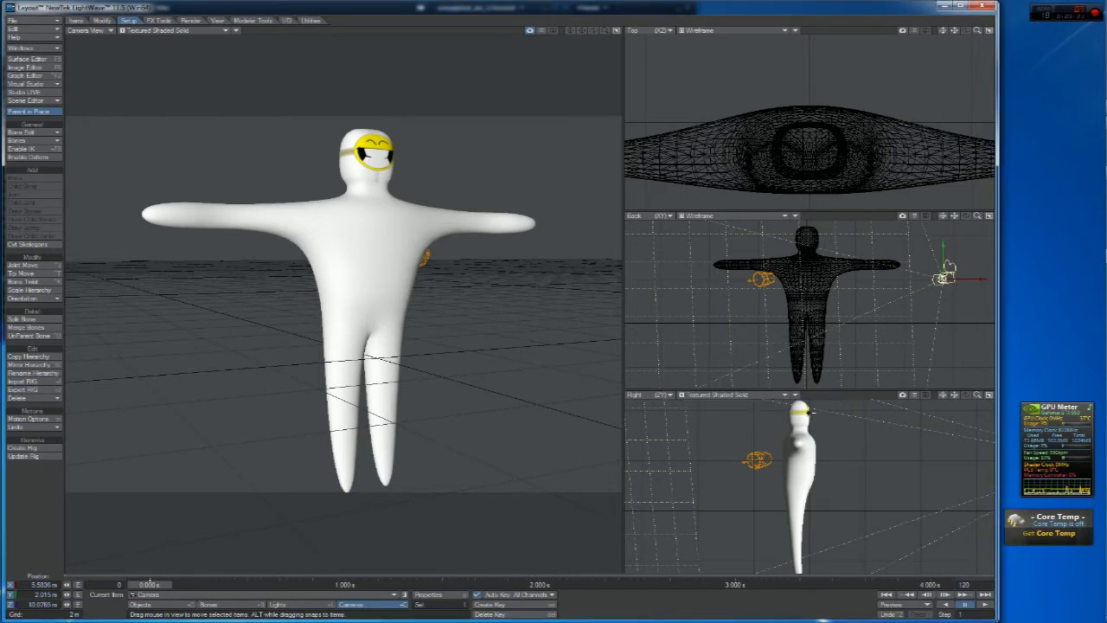
{"action": "left_click", "coordinate": [720, 396]}
{"action": "left_click", "coordinate": [709, 409]}
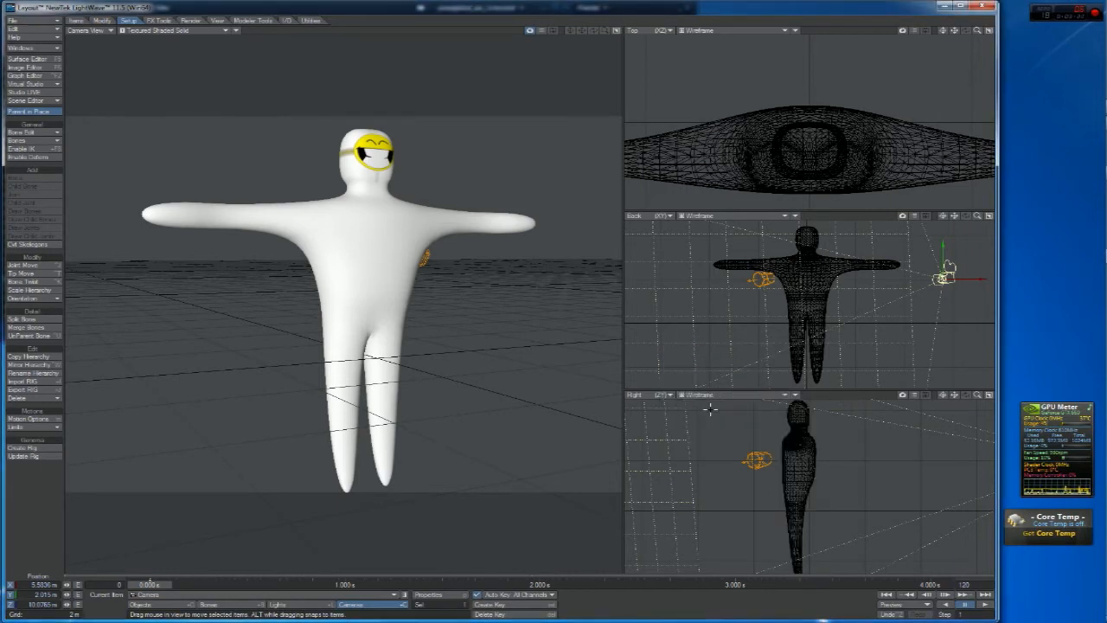
{"action": "left_click", "coordinate": [800, 463]}
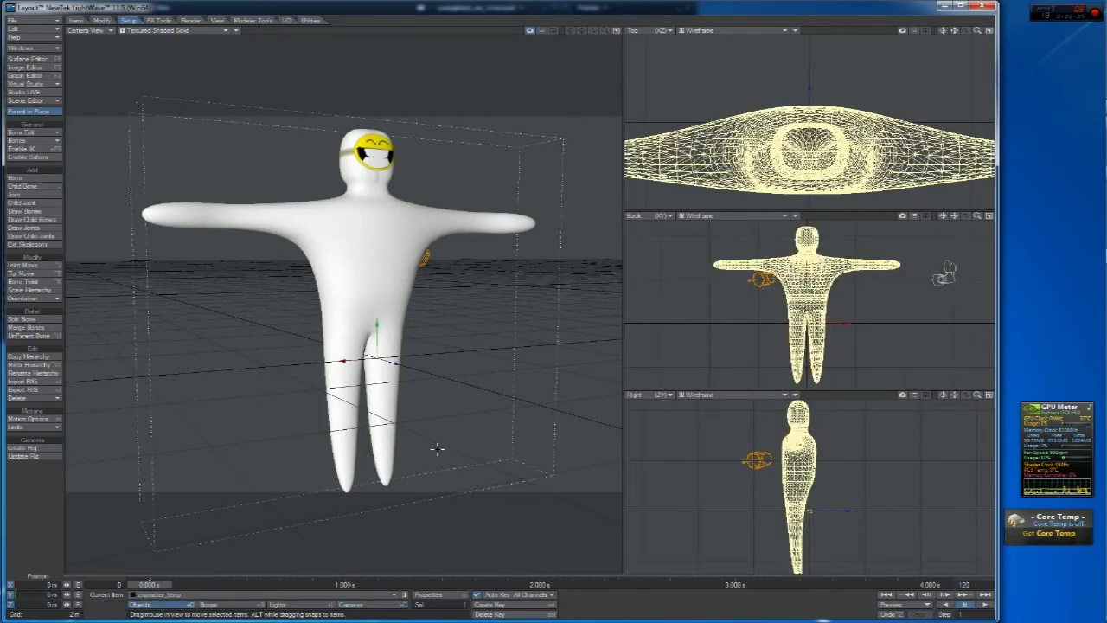
Draw a horizontal root bone in the Right viewport, ending inside the character's lower torso
{"action": "left_click", "coordinate": [14, 211]}
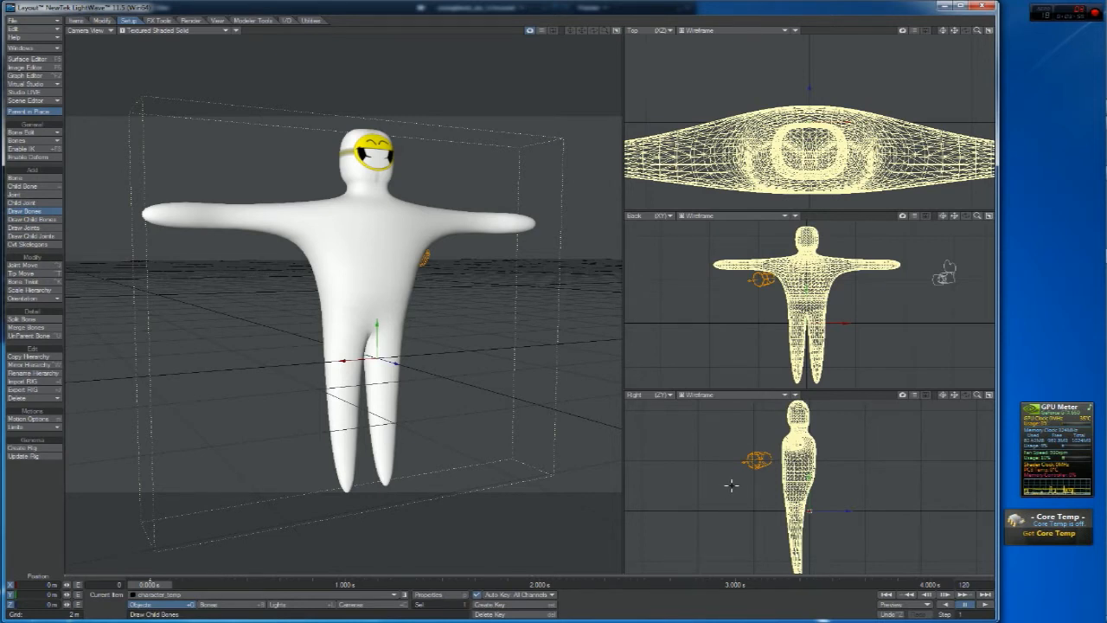
{"action": "left_click_drag", "start_coordinate": [737, 482], "coordinate": [796, 482]}
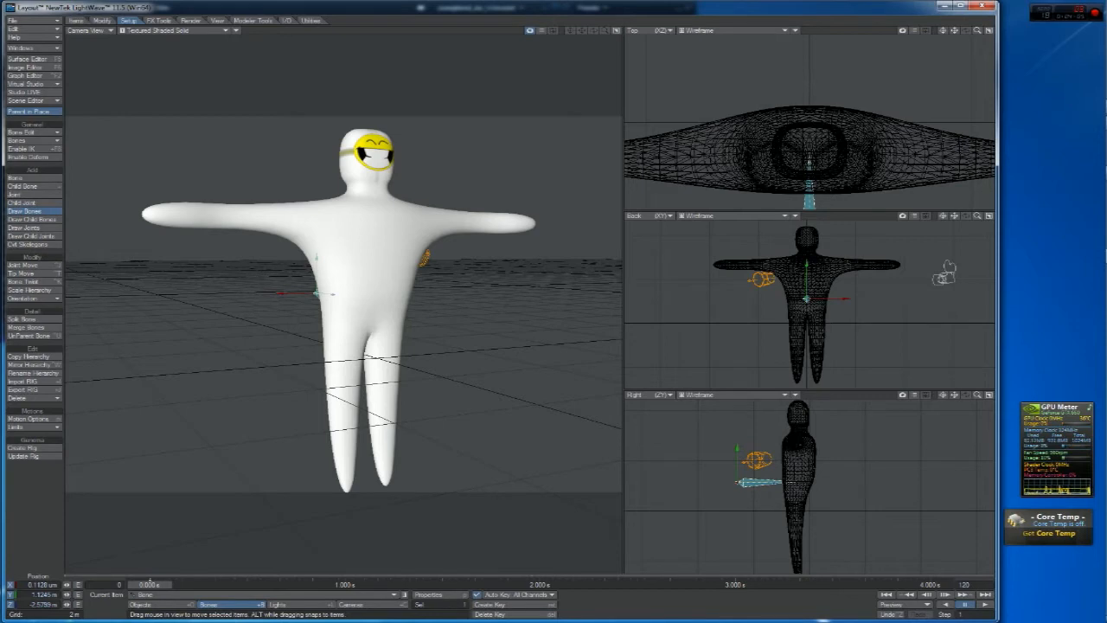
{"action": "left_click_drag", "start_coordinate": [793, 482], "coordinate": [797, 483]}
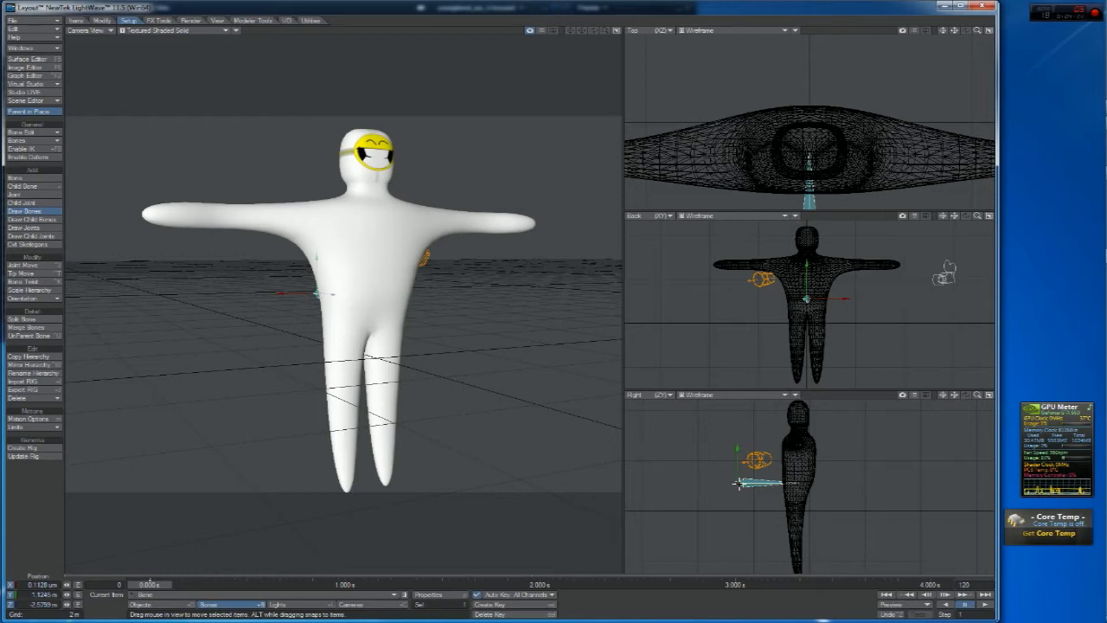
Record the pivot rotation of the root bone
{"action": "key", "text": "y"}
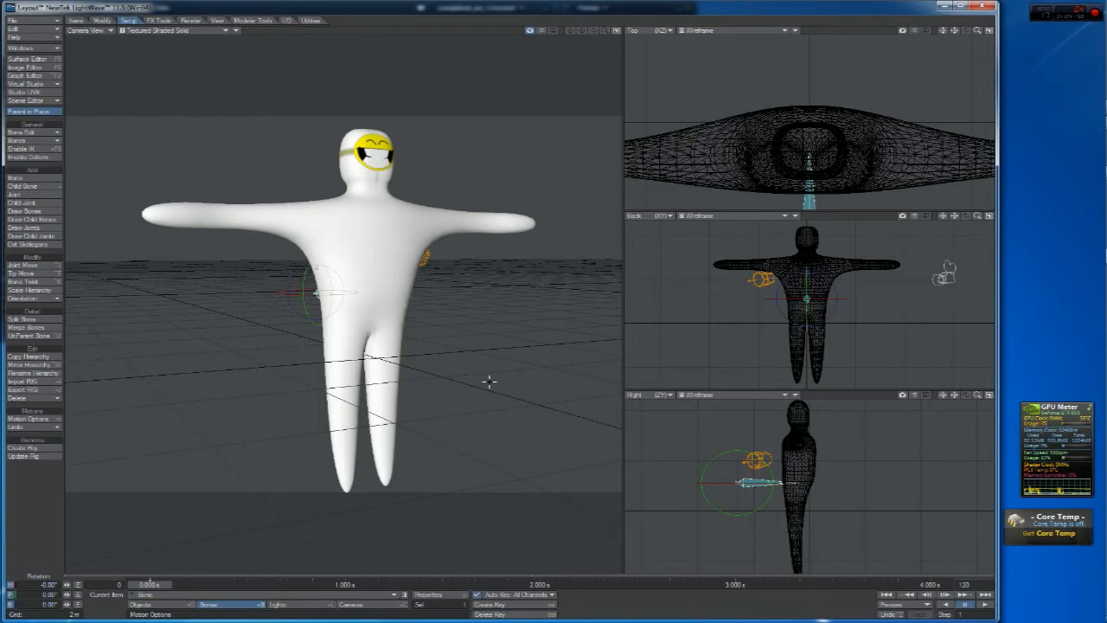
{"action": "left_click", "coordinate": [50, 299]}
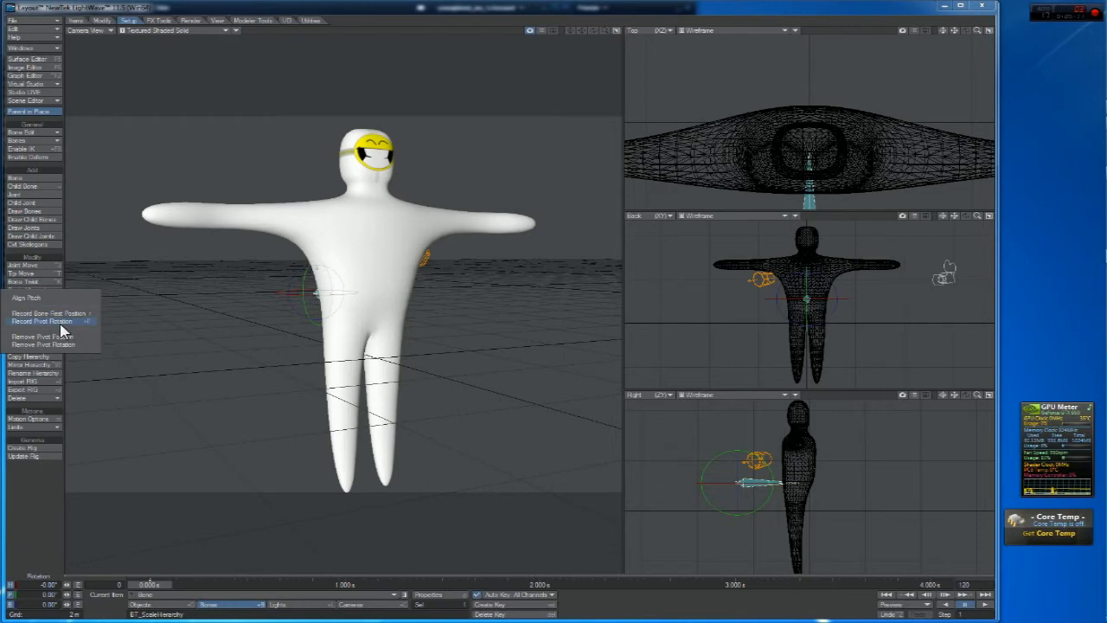
{"action": "left_click", "coordinate": [57, 323]}
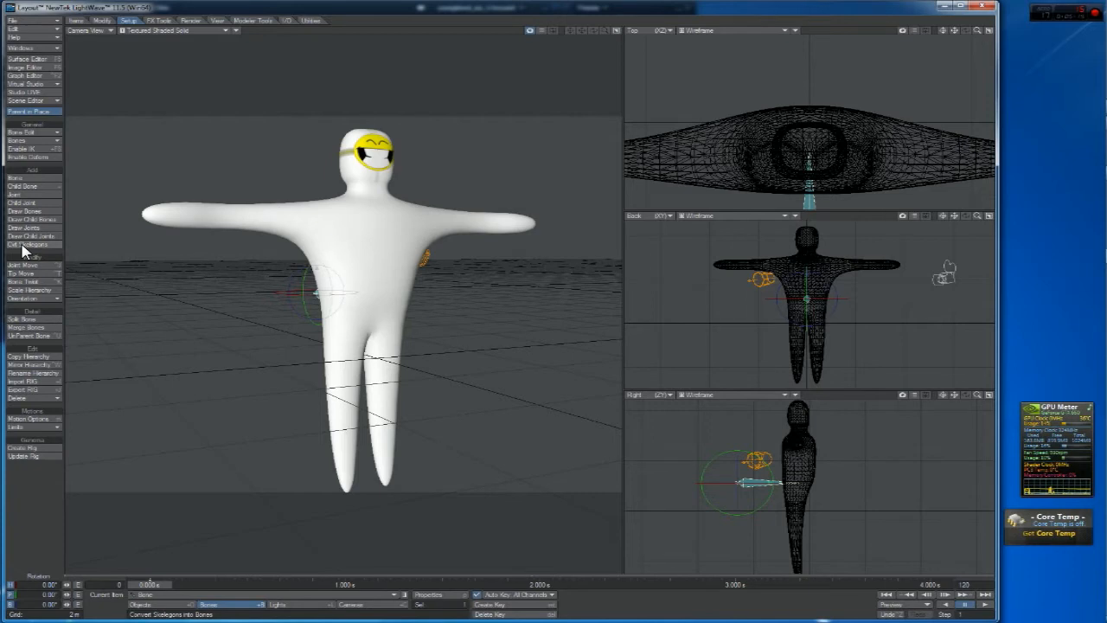
Add a child bone named Body.1 to the root bone
{"action": "left_click", "coordinate": [38, 191]}
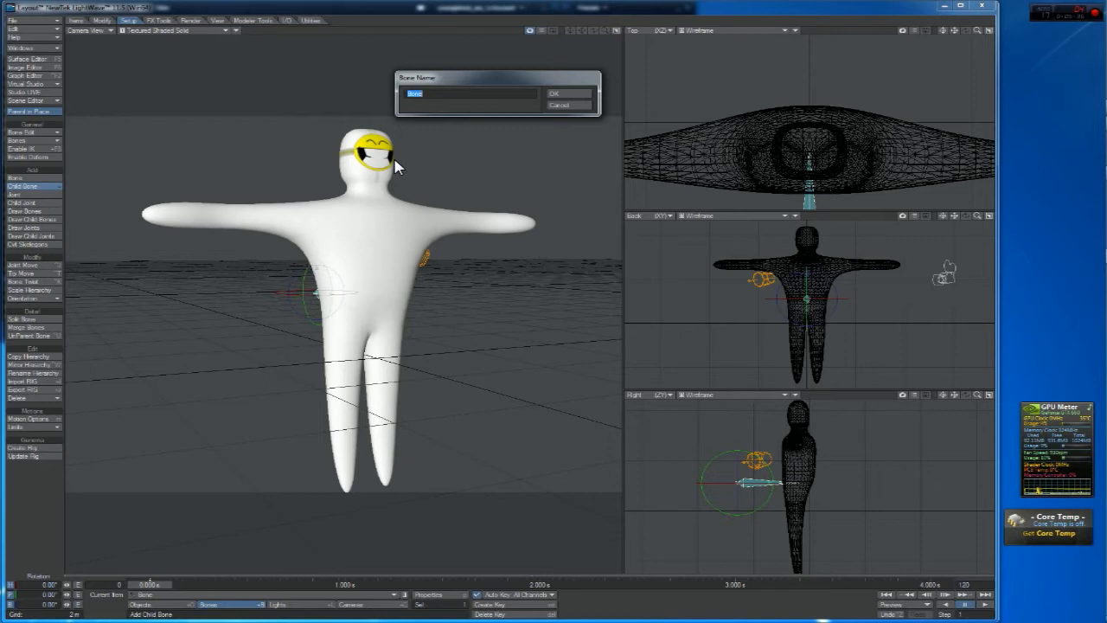
{"action": "type", "text": "Body.1"}
{"action": "key", "text": "Return"}
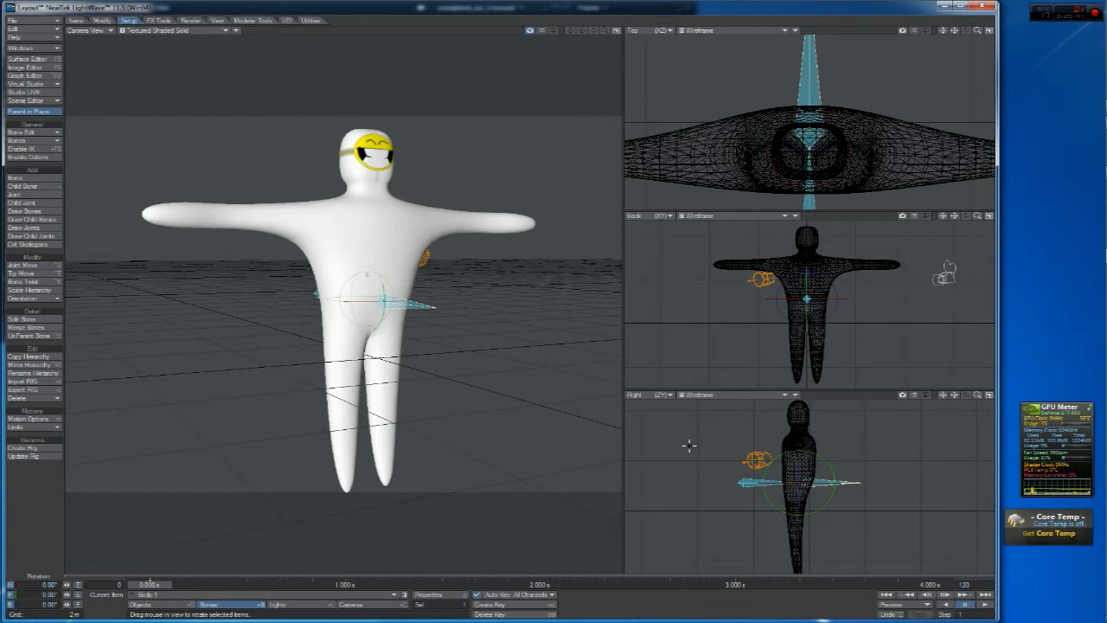
Move the tip of the Body.1 bone up through the torso to the base of the neck
{"action": "key", "text": "ctrl+t"}
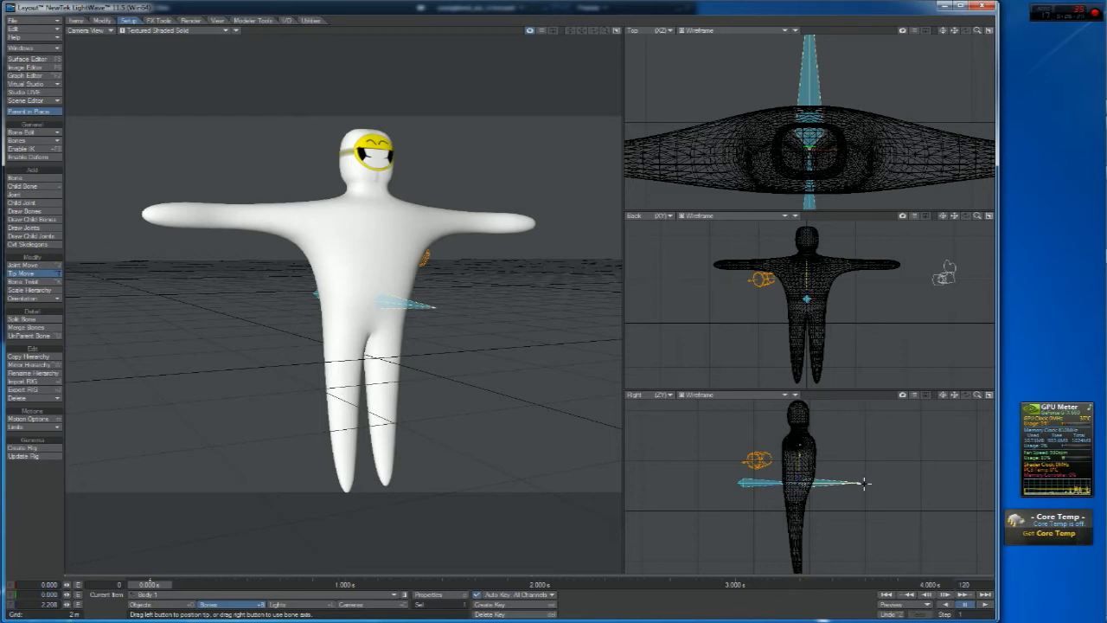
{"action": "left_click_drag", "start_coordinate": [977, 394], "coordinate": [966, 533]}
{"action": "left_click_drag", "start_coordinate": [784, 438], "coordinate": [781, 436]}
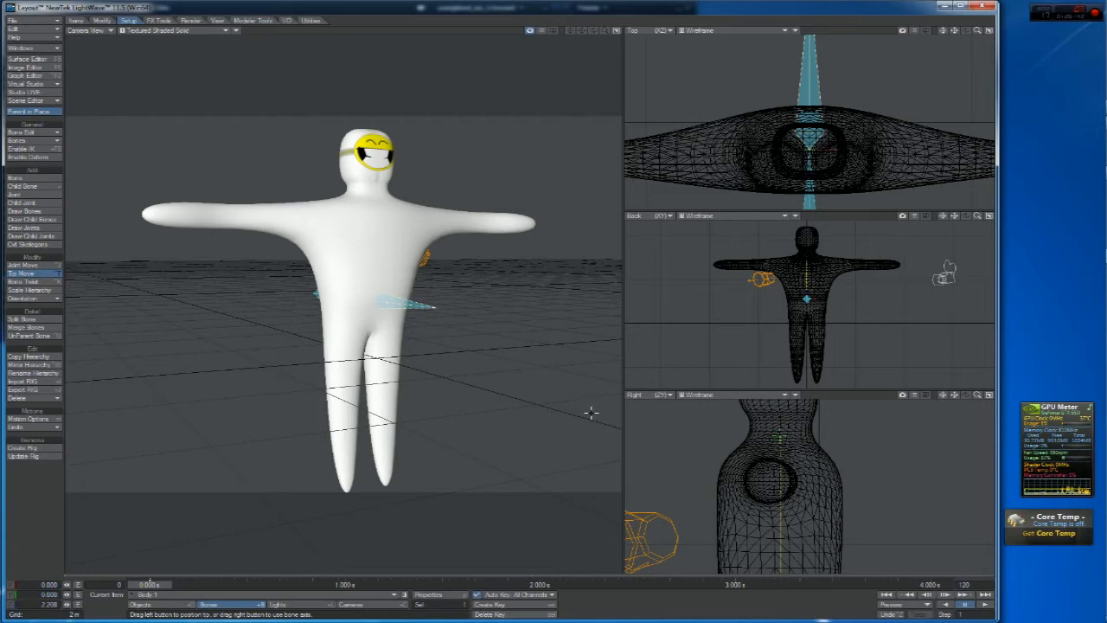
{"action": "key", "text": "t"}
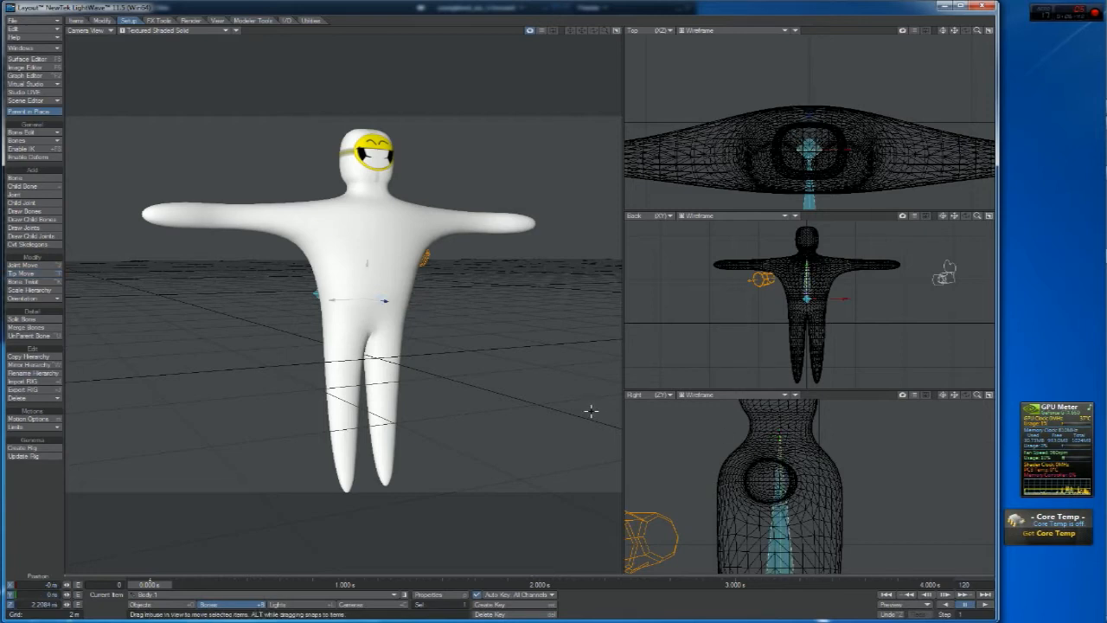
{"action": "key", "text": "ctrl+t"}
{"action": "key", "text": "t"}
{"action": "left_click", "coordinate": [26, 319]}
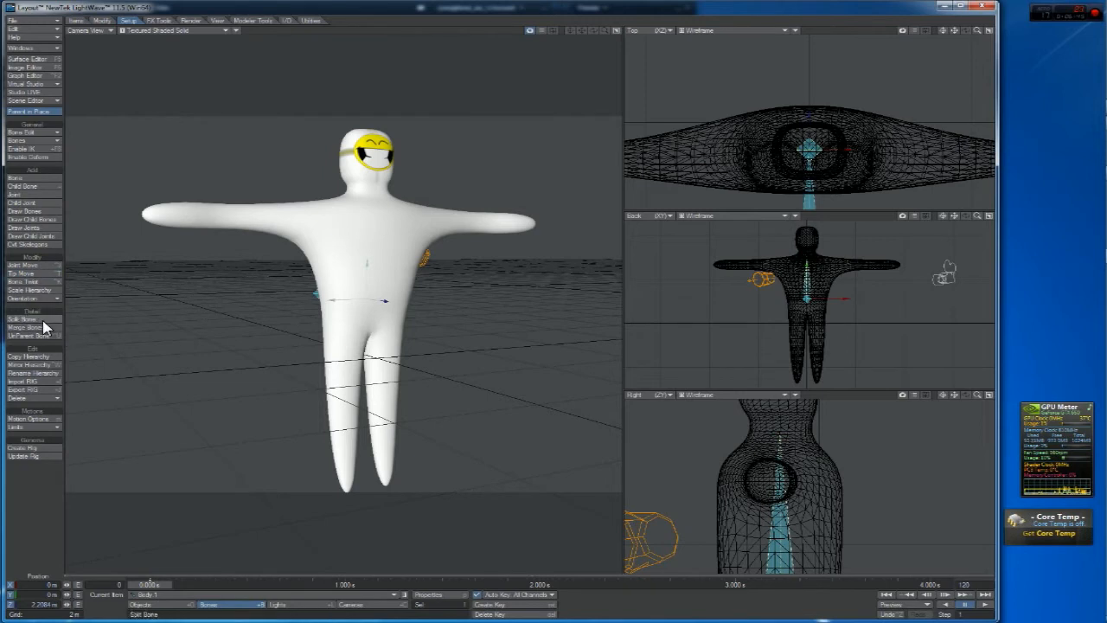
Add a child bone named Head to the Body.1 bone
{"action": "left_click", "coordinate": [26, 186]}
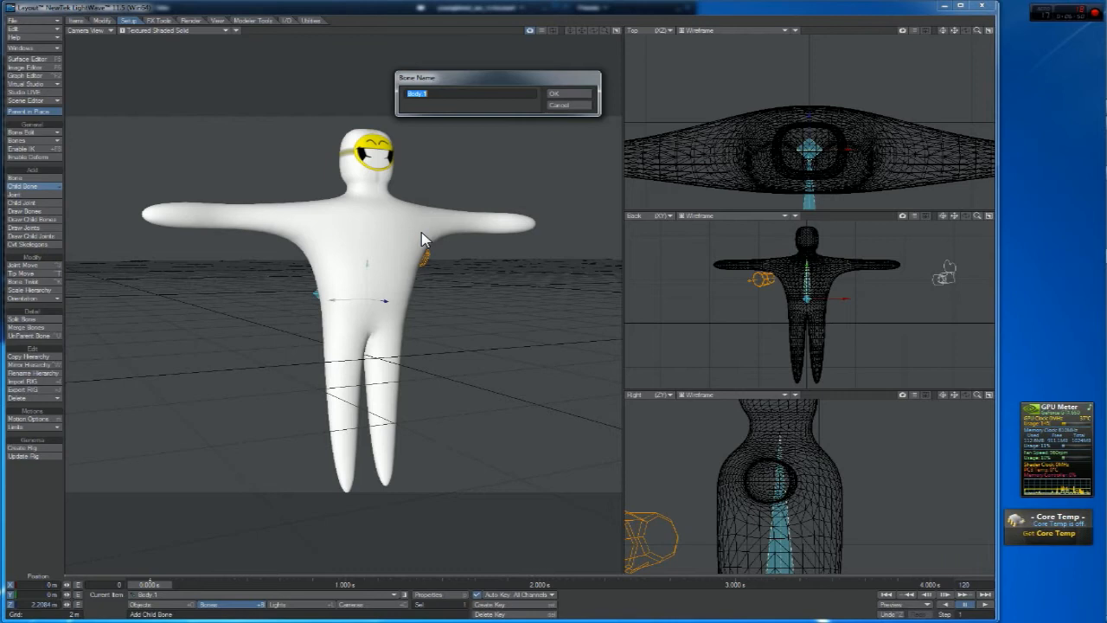
{"action": "type", "text": "Head"}
{"action": "key", "text": "Return"}
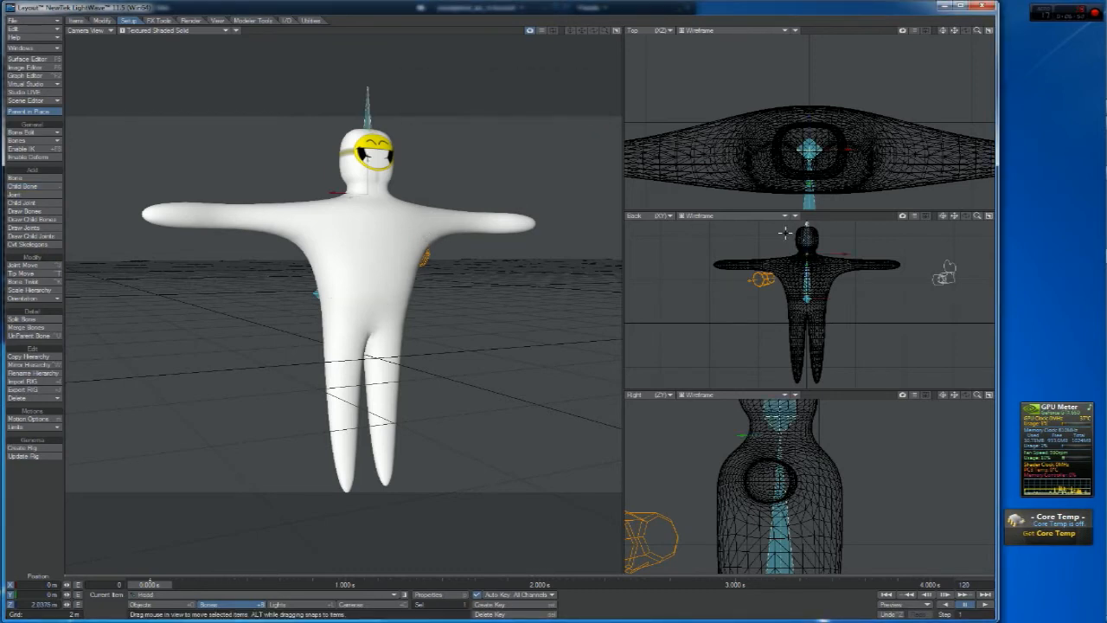
Try to lower the Head bone in the Right viewport and undo the move
{"action": "left_click_drag", "start_coordinate": [955, 395], "coordinate": [954, 466]}
{"action": "left_click_drag", "start_coordinate": [980, 395], "coordinate": [930, 394]}
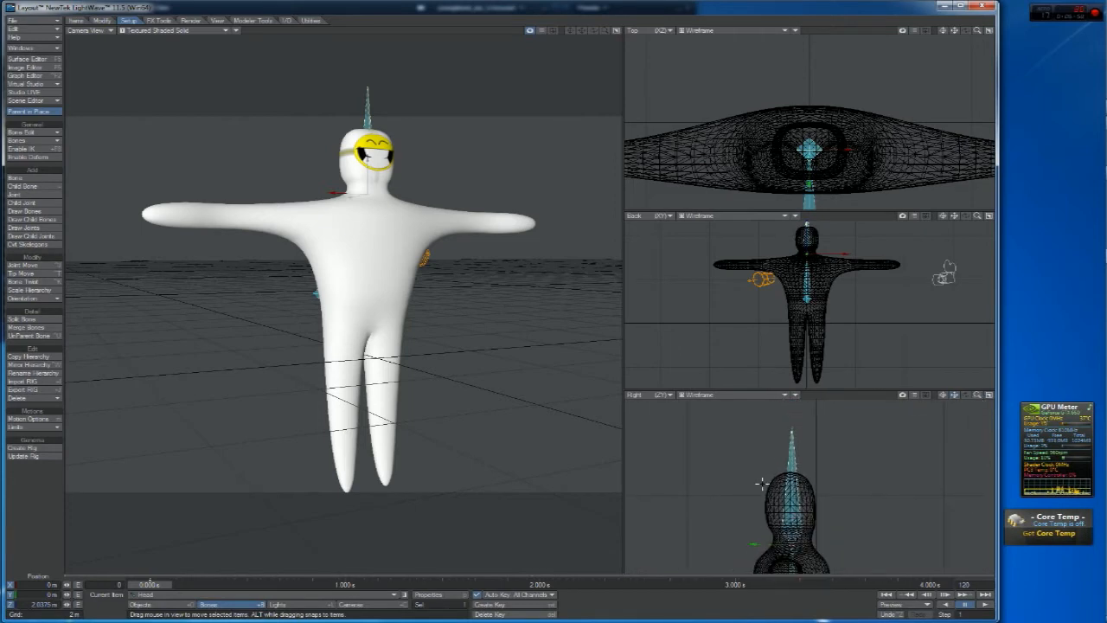
{"action": "left_click_drag", "start_coordinate": [794, 426], "coordinate": [794, 435]}
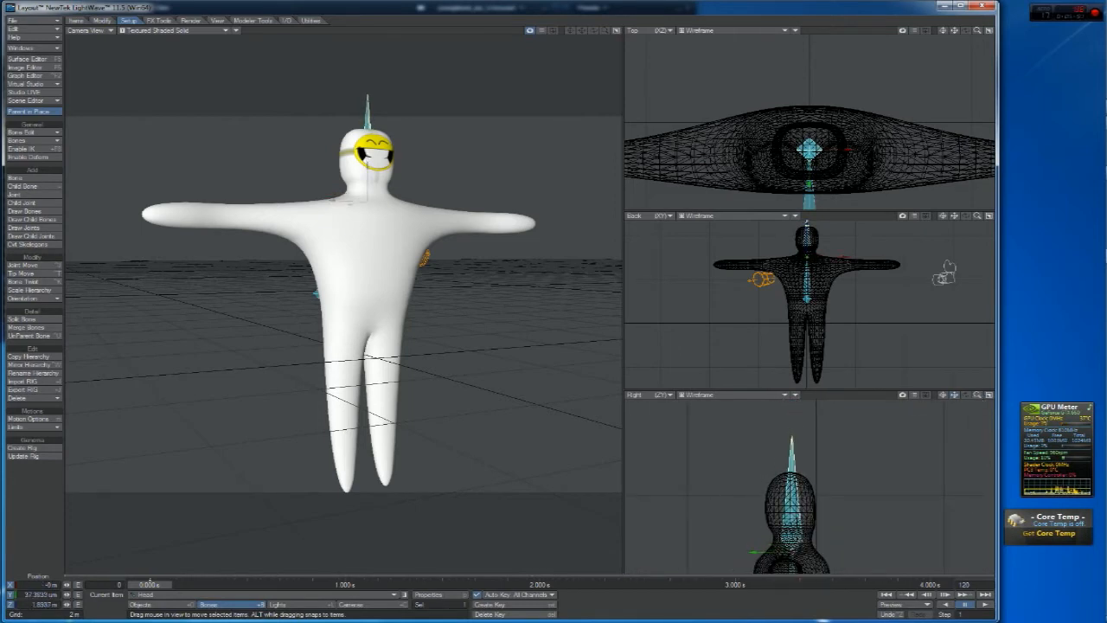
{"action": "key", "text": "ctrl+z"}
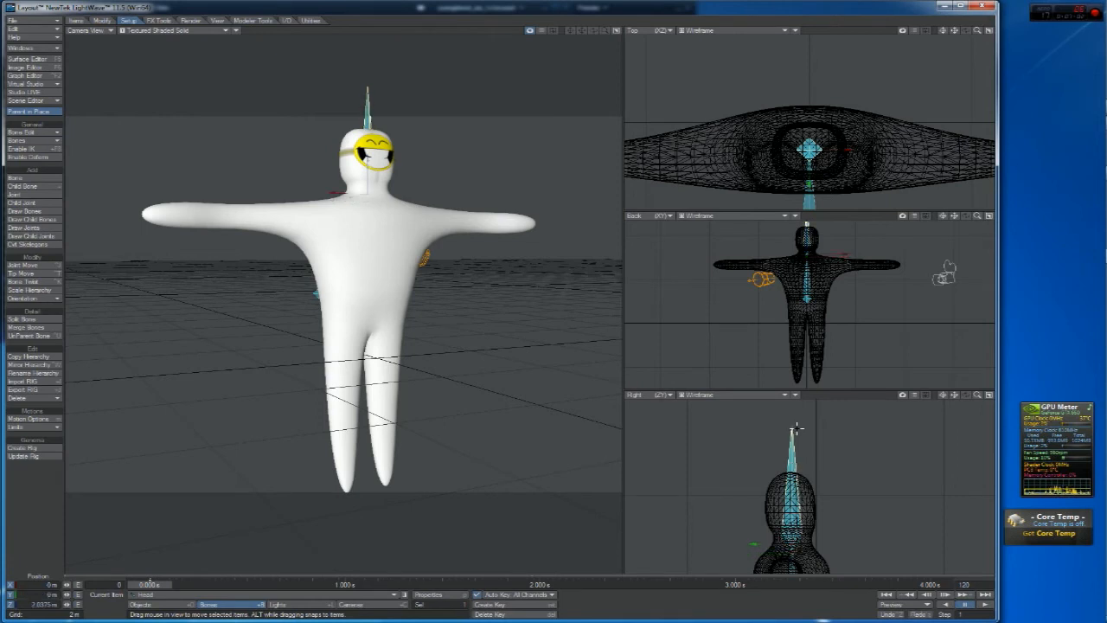
Move the tip of the Head bone down so the bone fits inside the character's head
{"action": "key", "text": "ctrl+t"}
{"action": "left_click_drag", "start_coordinate": [795, 429], "coordinate": [795, 432]}
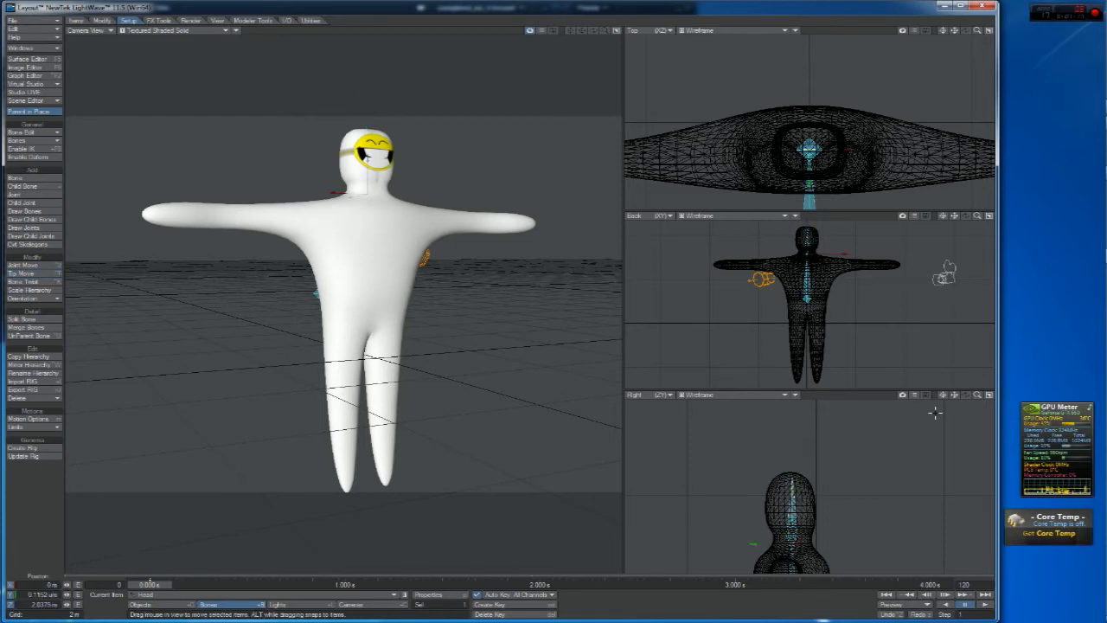
{"action": "mouse_move", "coordinate": [954, 394]}
{"action": "left_mouse_down"}
{"action": "mouse_move", "coordinate": [953, 380]}
{"action": "mouse_move", "coordinate": [951, 410]}
{"action": "mouse_move", "coordinate": [956, 401]}
{"action": "left_mouse_up"}
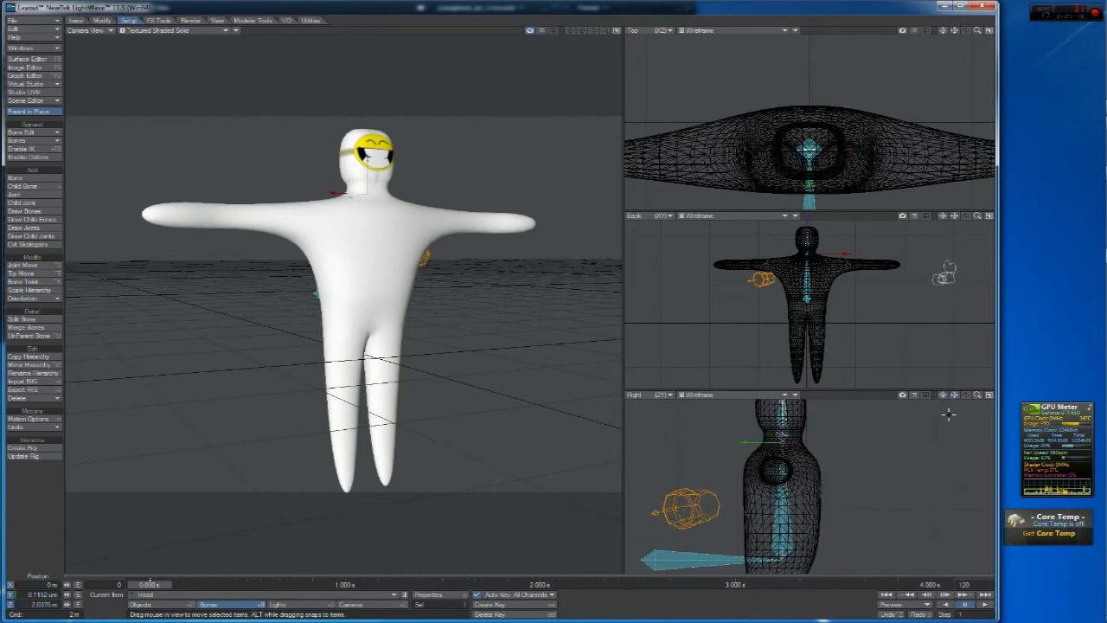
{"action": "key", "text": "shift+t"}
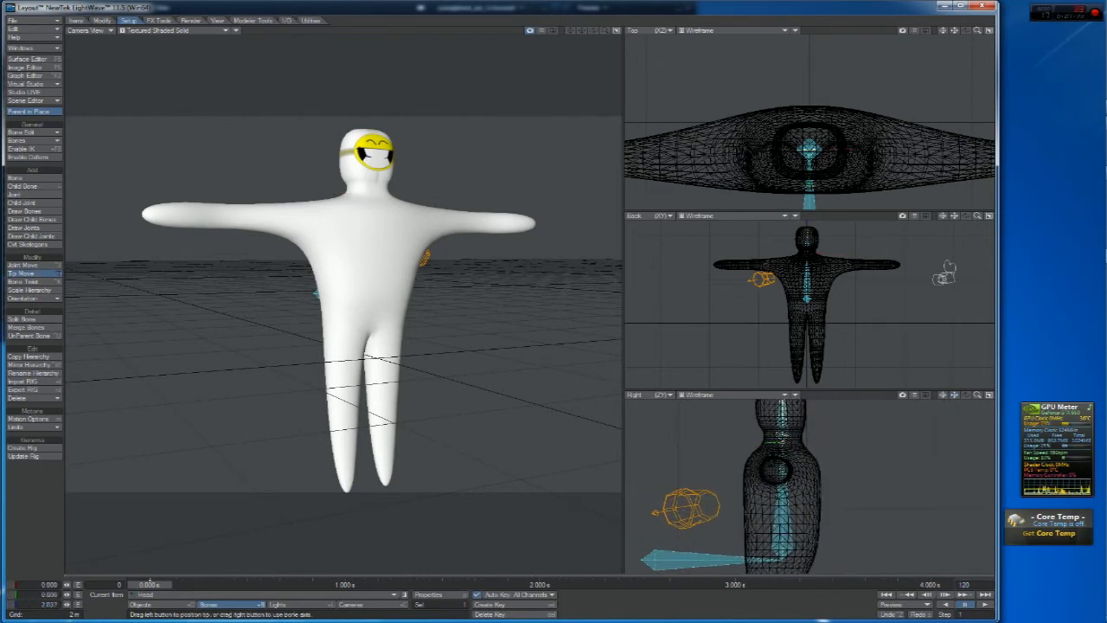
Clear the Head bone from the scene
{"action": "left_click_drag", "start_coordinate": [954, 395], "coordinate": [966, 465]}
{"action": "key", "text": "Delete"}
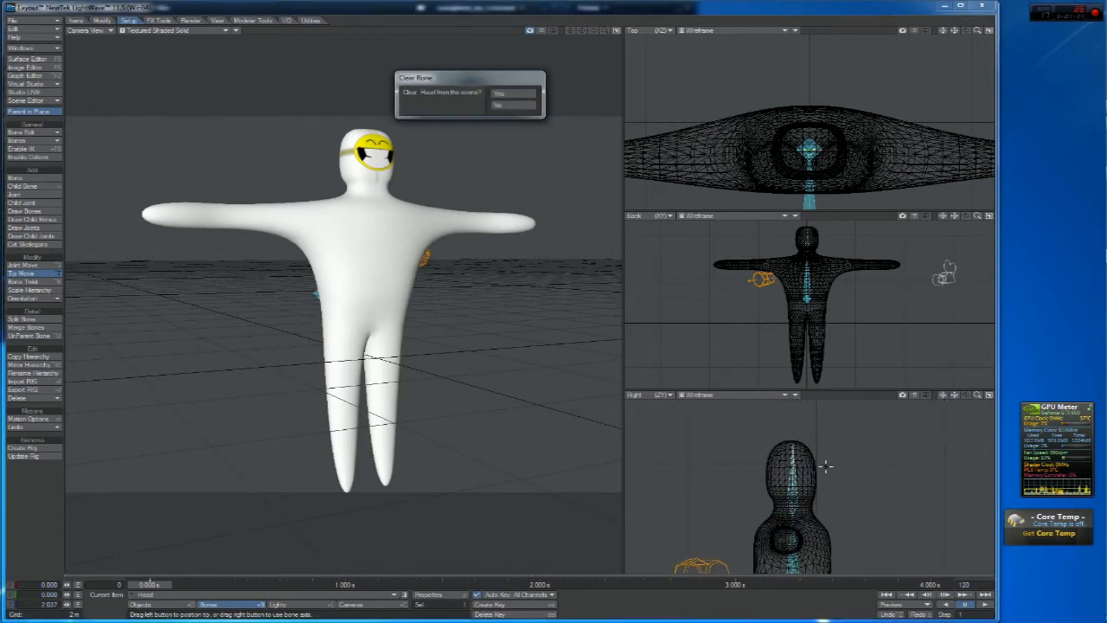
{"action": "left_click", "coordinate": [512, 93]}
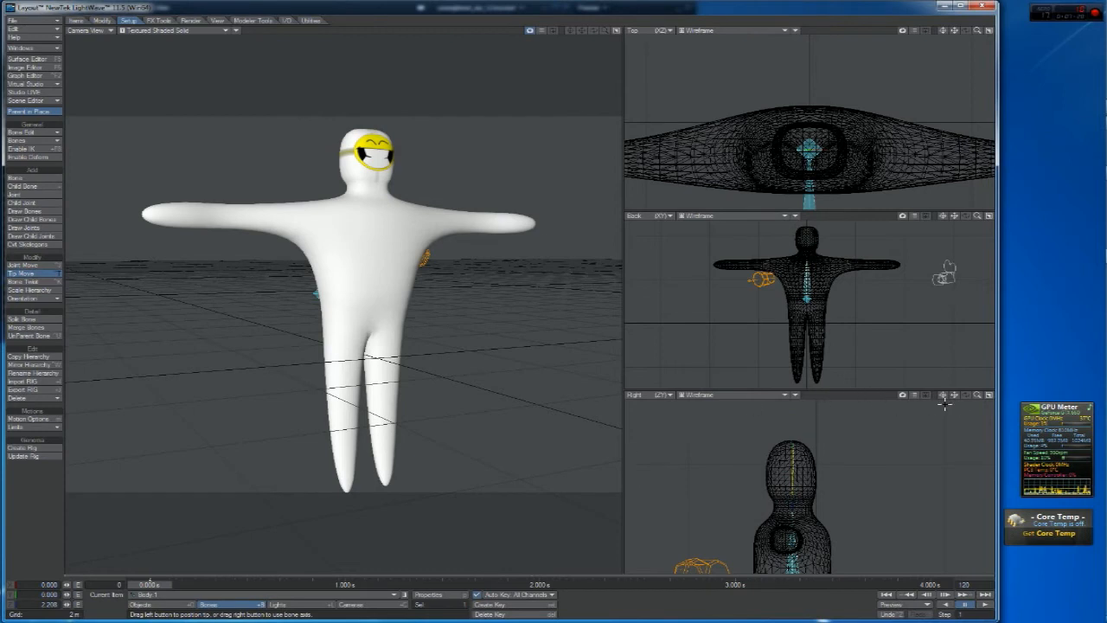
Try to reposition the tip of the Body.1 bone in the Right viewport
{"action": "key", "text": "t"}
{"action": "left_click_drag", "start_coordinate": [954, 395], "coordinate": [962, 292]}
{"action": "left_click_drag", "start_coordinate": [978, 395], "coordinate": [948, 447]}
{"action": "key", "text": "ctrl+t"}
{"action": "left_click_drag", "start_coordinate": [850, 545], "coordinate": [795, 492]}
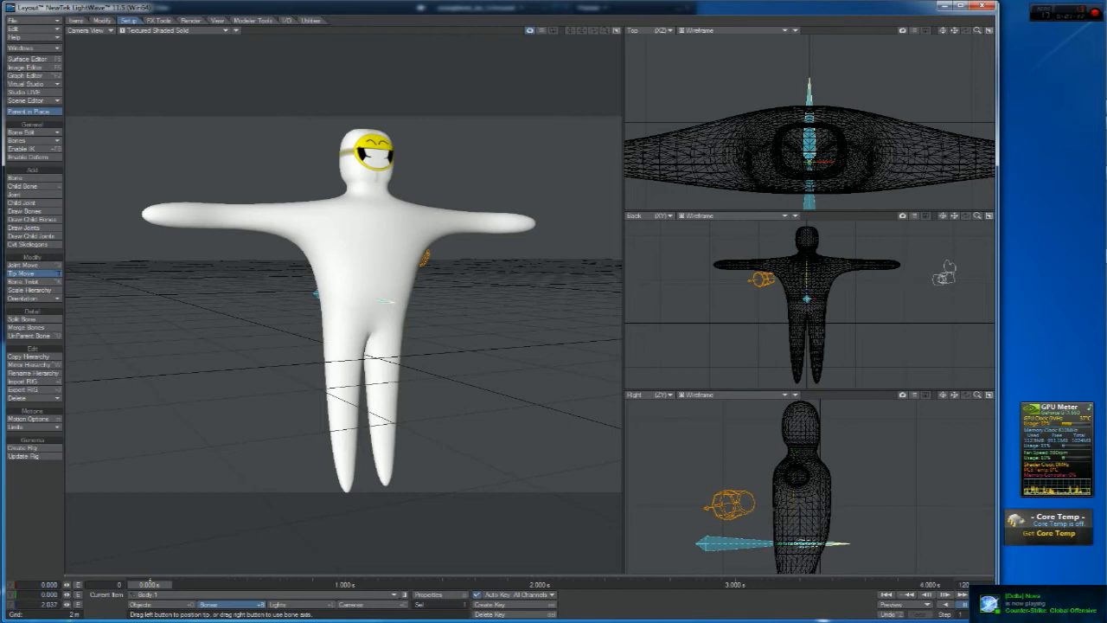
Clear the Body.1 bone and the root bone from the scene
{"action": "key", "text": "minus"}
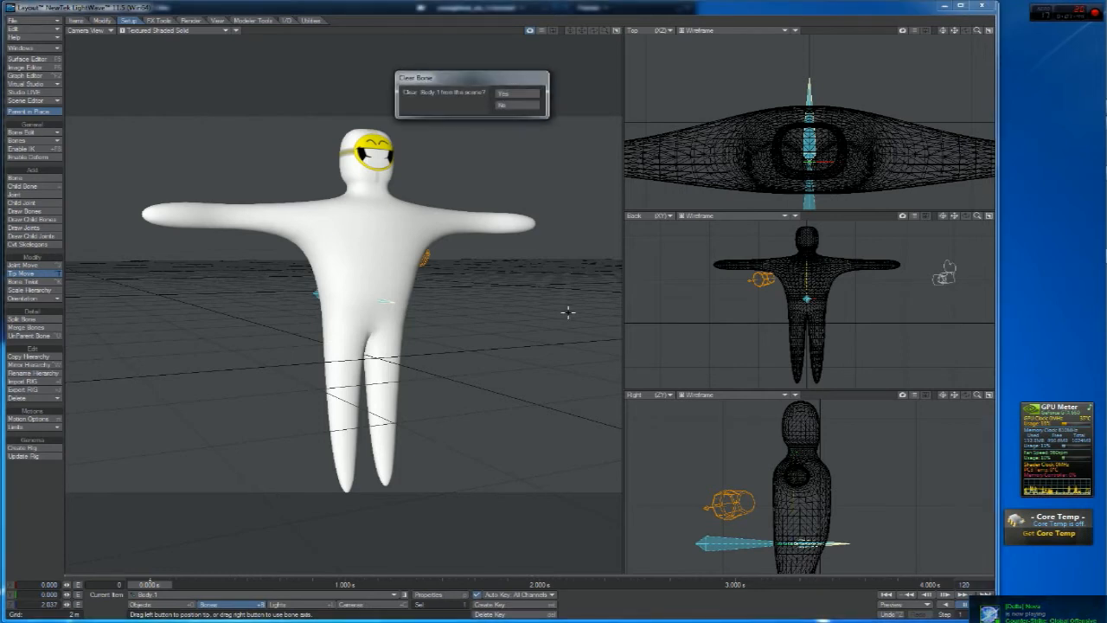
{"action": "left_click", "coordinate": [517, 95]}
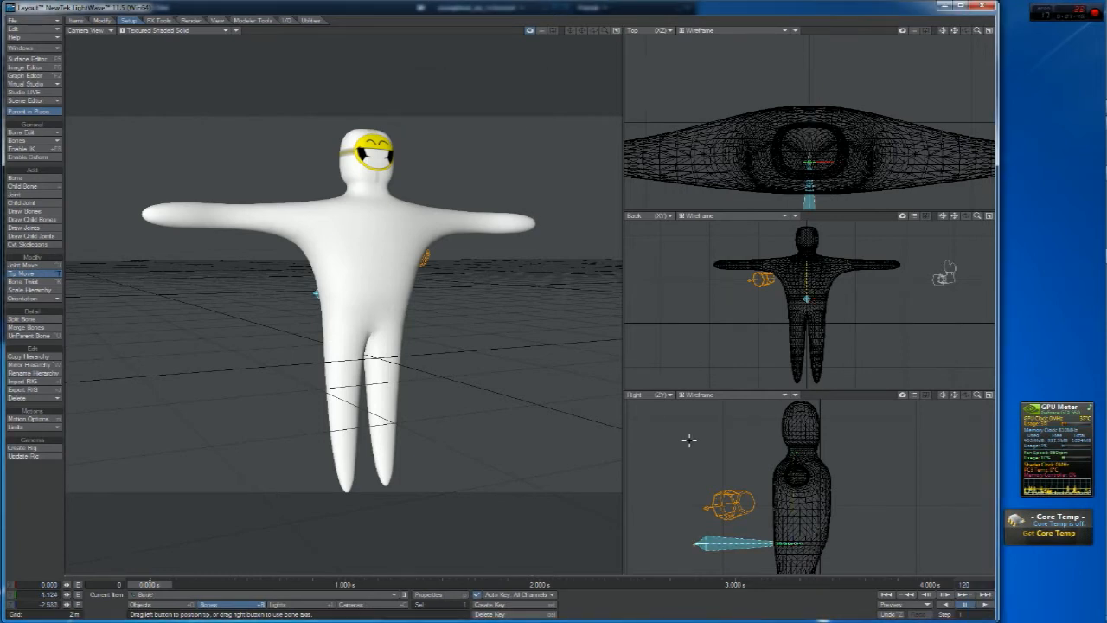
{"action": "key", "text": "t"}
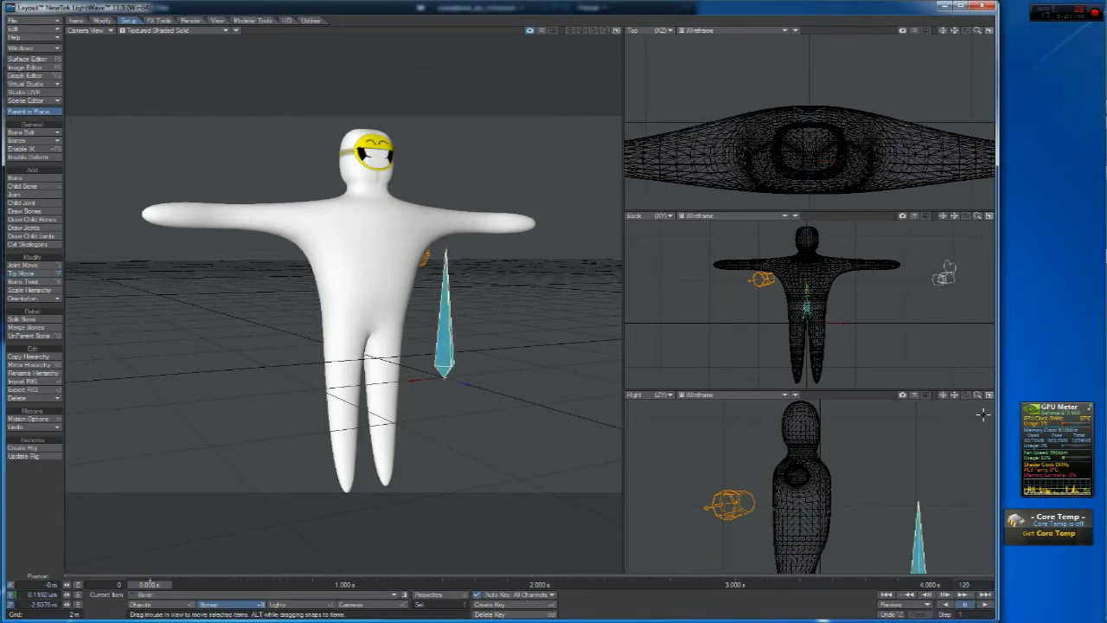
{"action": "left_click_drag", "start_coordinate": [978, 397], "coordinate": [977, 397]}
{"action": "key", "text": "Delete"}
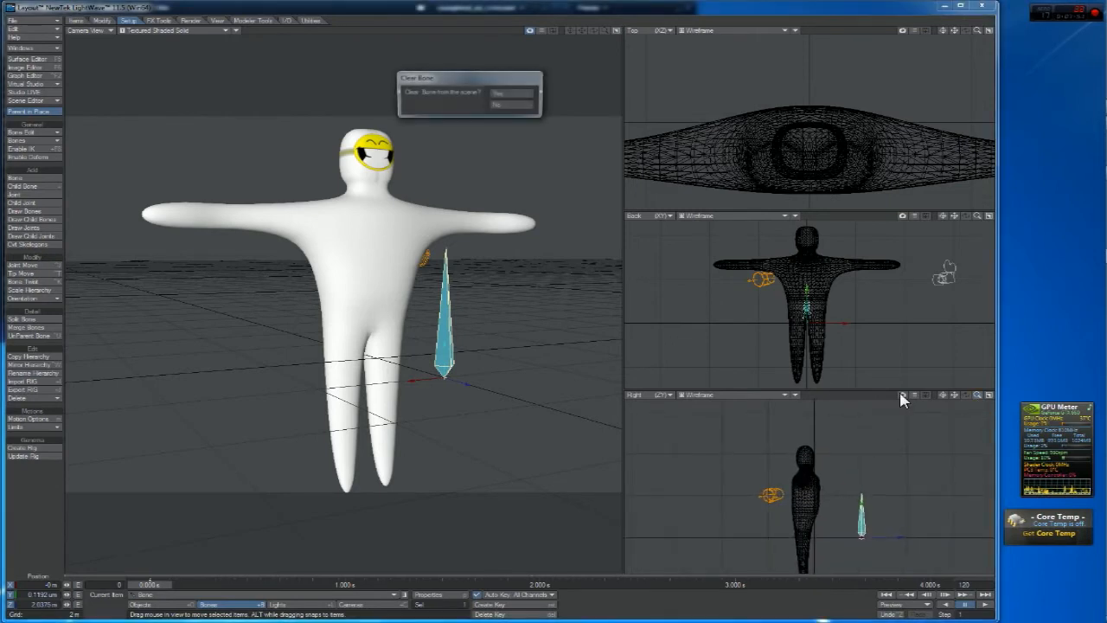
{"action": "left_click", "coordinate": [500, 97]}
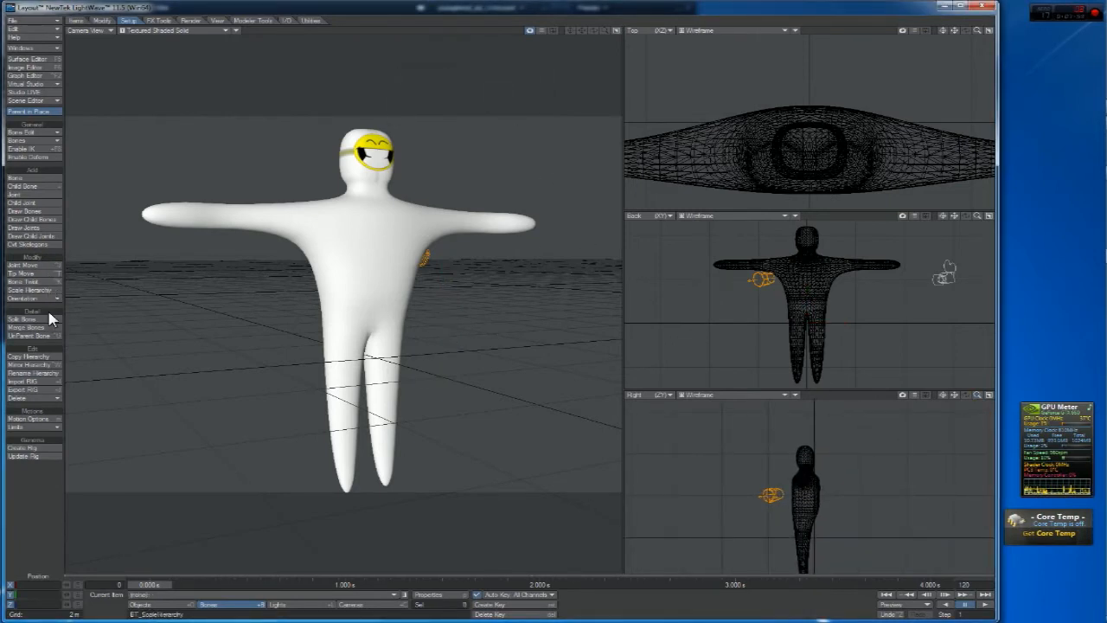
Draw a horizontal root bone in the Right viewport from behind the character into the torso, and record its pivot rotation
{"action": "left_click", "coordinate": [39, 212]}
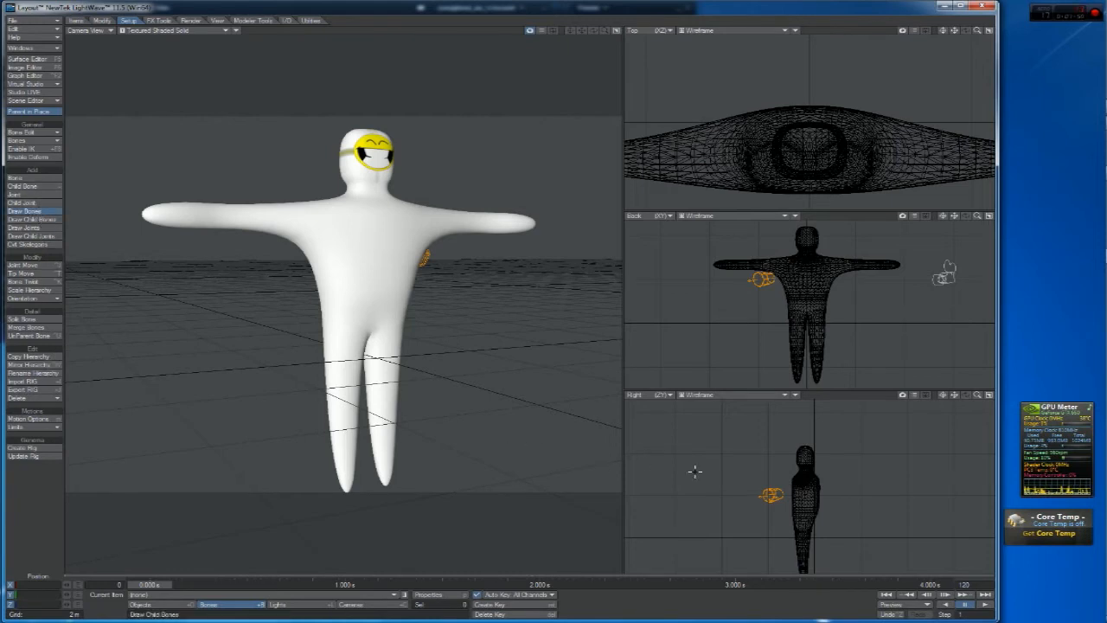
{"action": "left_click_drag", "start_coordinate": [977, 395], "coordinate": [995, 396]}
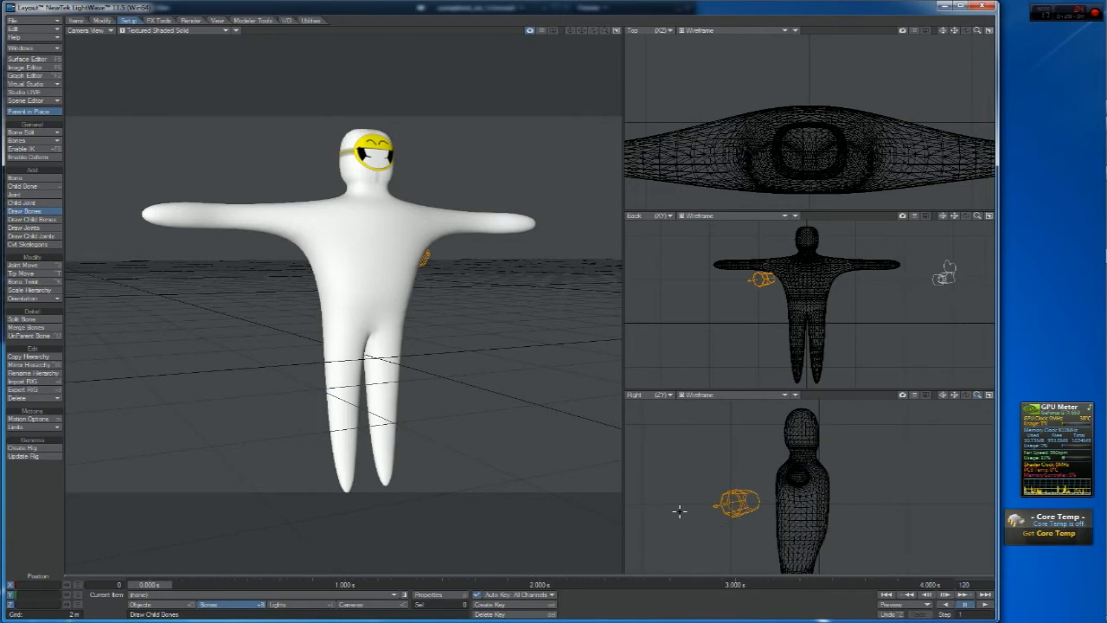
{"action": "left_click_drag", "start_coordinate": [727, 535], "coordinate": [787, 535]}
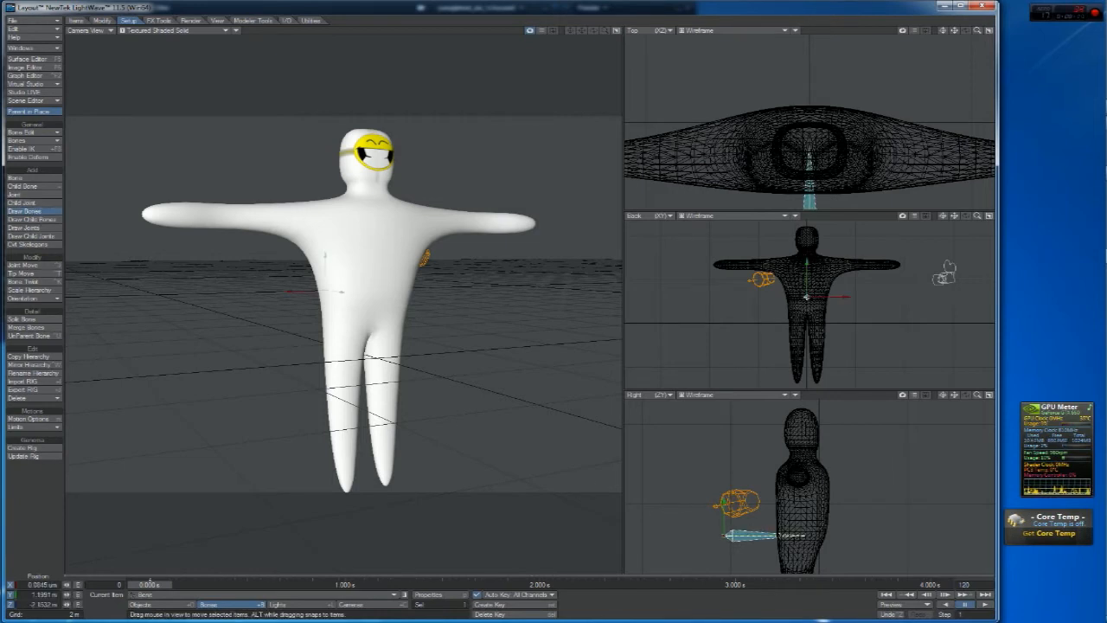
{"action": "key", "text": "y"}
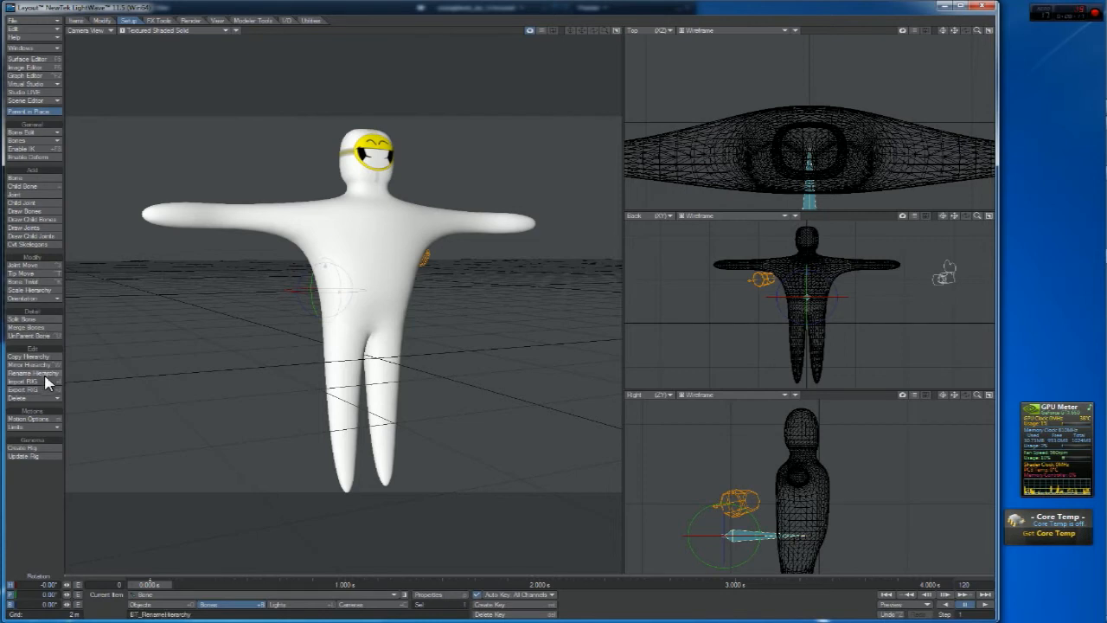
{"action": "left_click", "coordinate": [35, 297]}
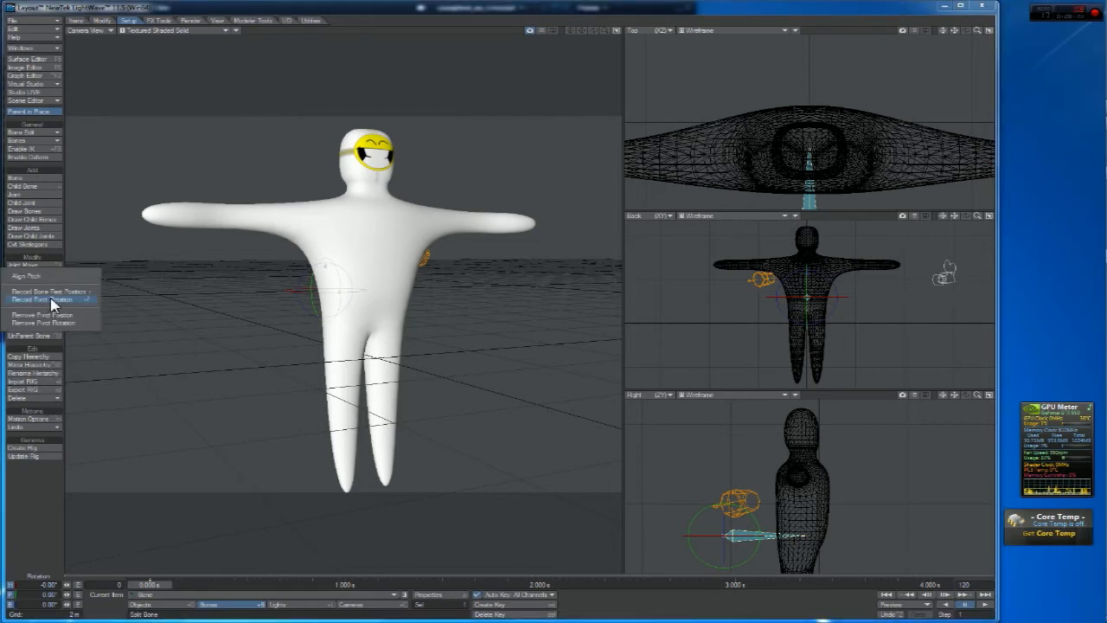
{"action": "left_click", "coordinate": [69, 300]}
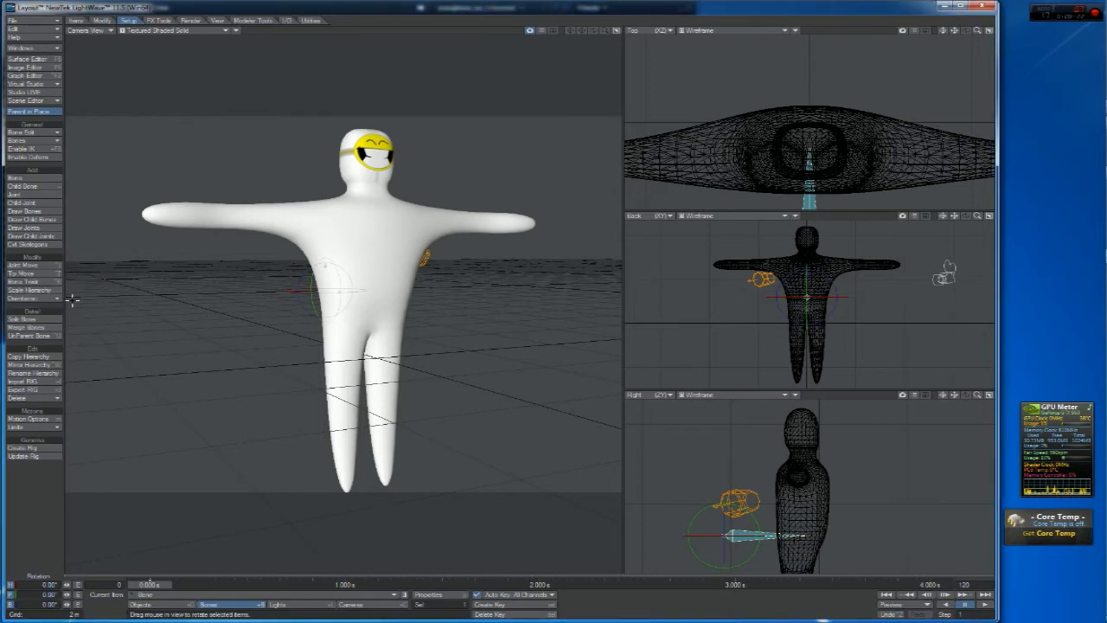
Add a child bone named Body.1 to the root bone and move its tip up to the base of the neck
{"action": "left_click", "coordinate": [33, 187]}
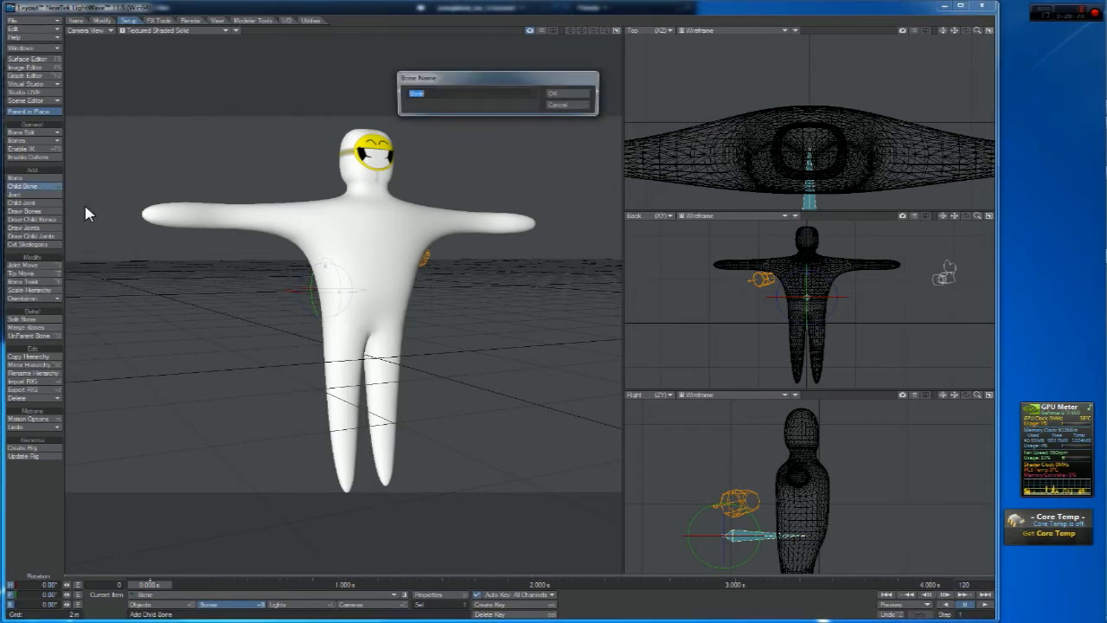
{"action": "type", "text": "Body.1"}
{"action": "key", "text": "Return"}
{"action": "key", "text": "ctrl+t"}
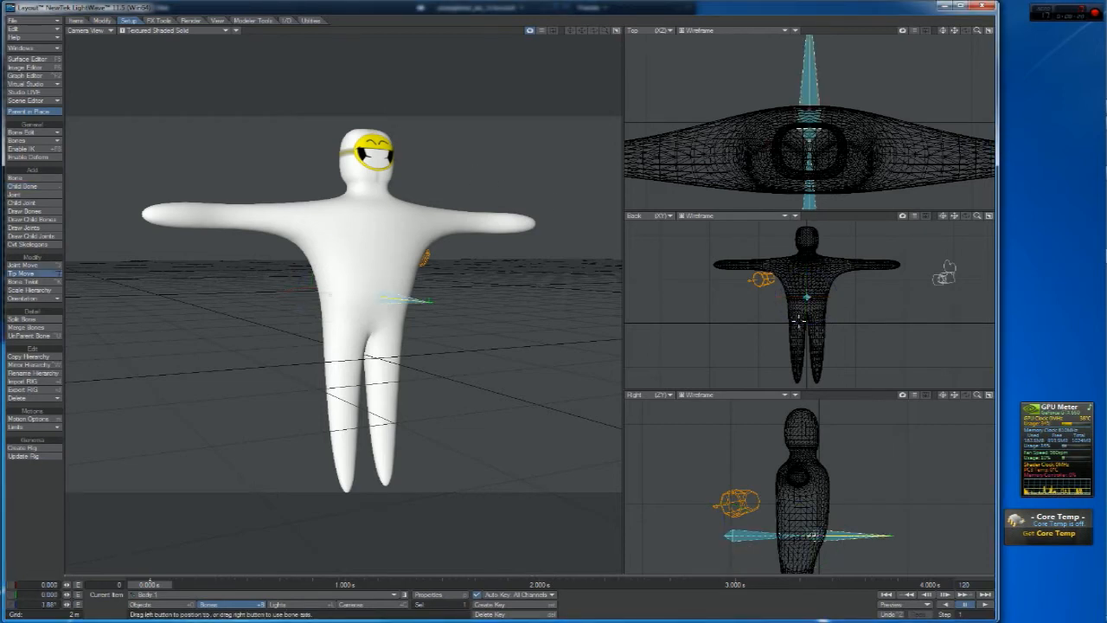
{"action": "left_click_drag", "start_coordinate": [890, 536], "coordinate": [807, 473]}
{"action": "key", "text": "ctrl+z"}
Add a child bone named Head to the Body.1 bone and move its tip down inside the character's head
{"action": "left_click", "coordinate": [23, 187]}
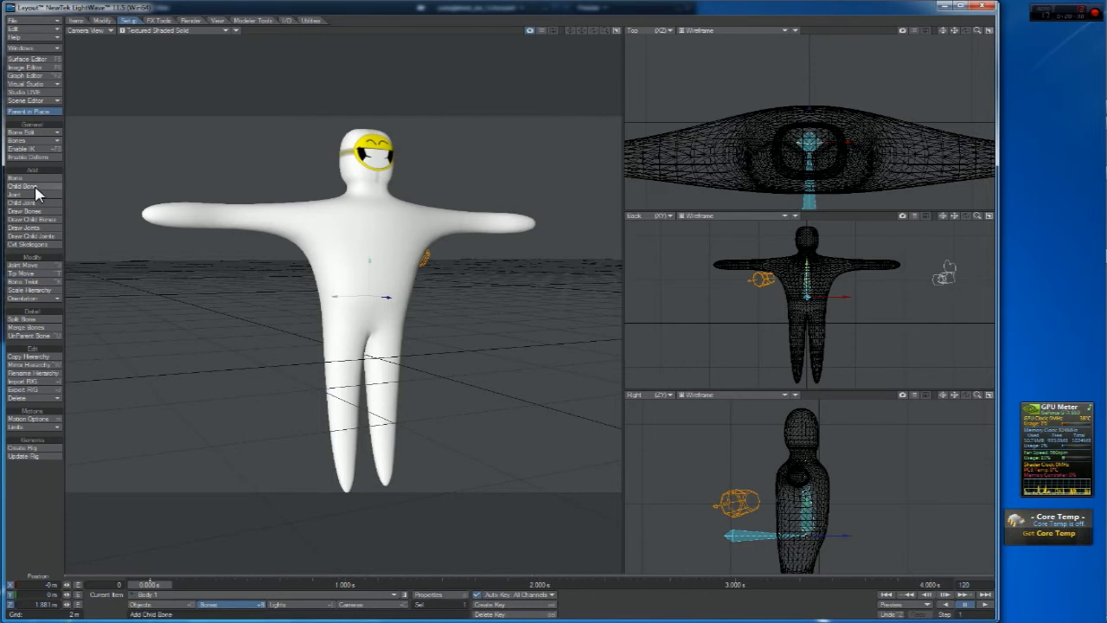
{"action": "type", "text": "Head"}
{"action": "key", "text": "Return"}
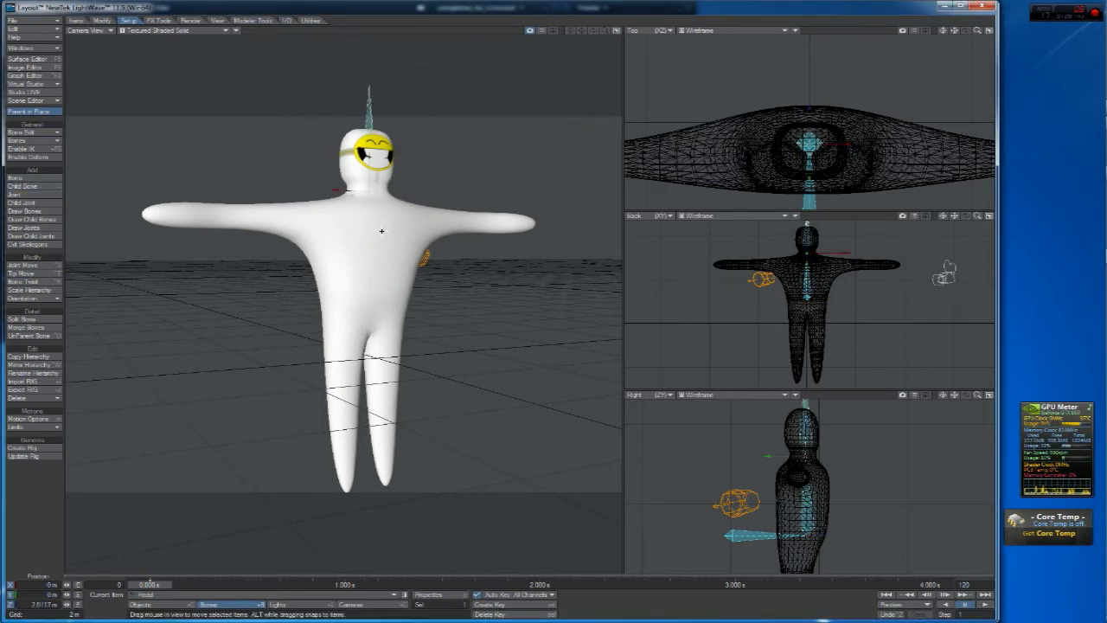
{"action": "left_click_drag", "start_coordinate": [955, 397], "coordinate": [957, 441]}
{"action": "key", "text": "ctrl+t"}
{"action": "left_click_drag", "start_coordinate": [807, 428], "coordinate": [806, 426]}
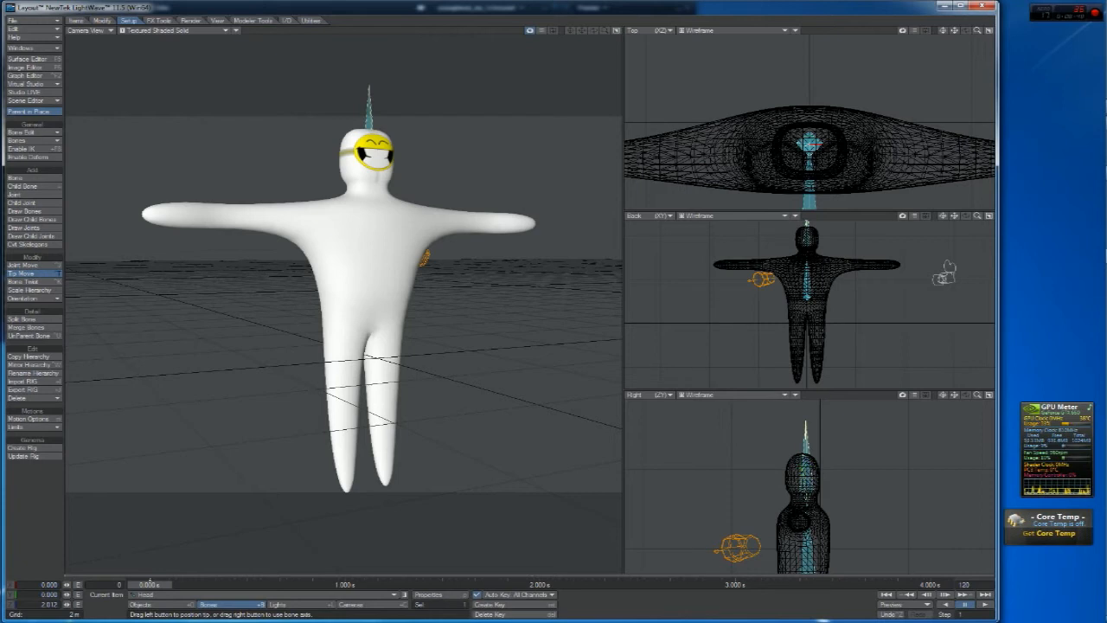
{"action": "key", "text": "t"}
{"action": "left_click_drag", "start_coordinate": [954, 396], "coordinate": [950, 343]}
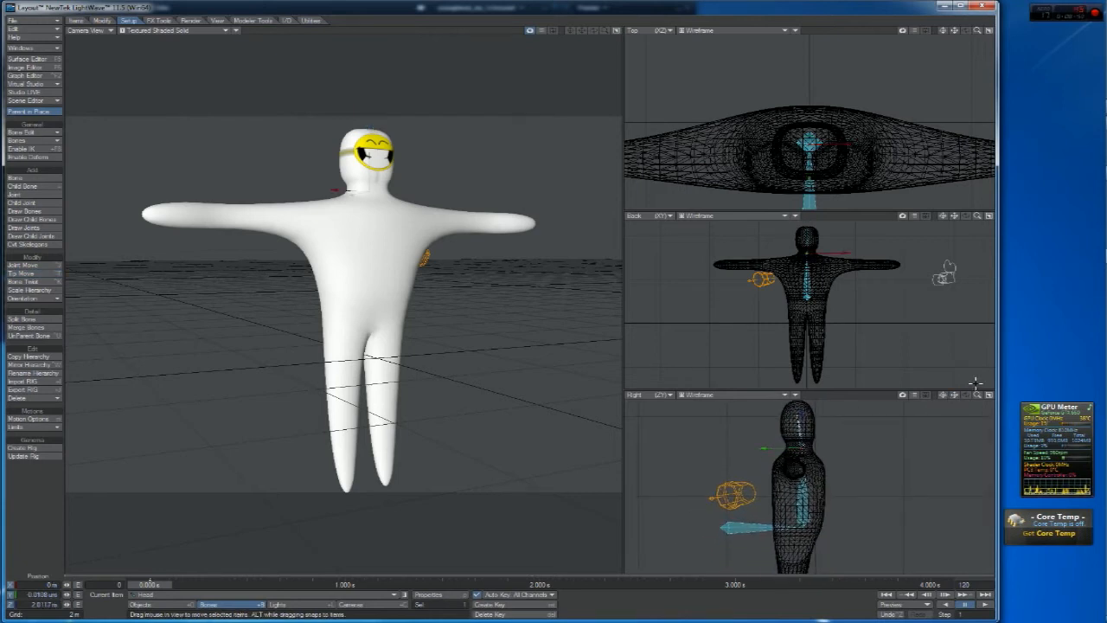
Refine the Head bone's tip in the Right viewport by moving it slightly up and toward the back of the head
{"action": "left_click_drag", "start_coordinate": [977, 395], "coordinate": [954, 423]}
{"action": "key", "text": "ctrl+t"}
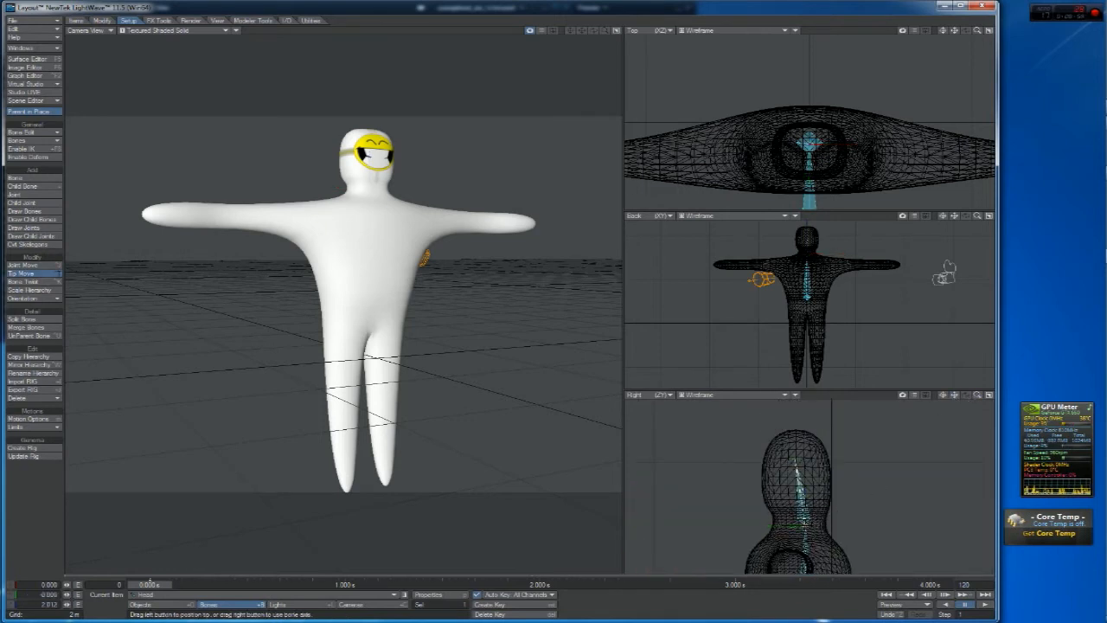
{"action": "mouse_move", "coordinate": [796, 464]}
{"action": "left_mouse_down"}
{"action": "mouse_move", "coordinate": [819, 460]}
{"action": "mouse_move", "coordinate": [790, 452]}
{"action": "left_mouse_up"}
{"action": "key", "text": "t"}
{"action": "key", "text": "ctrl+t"}
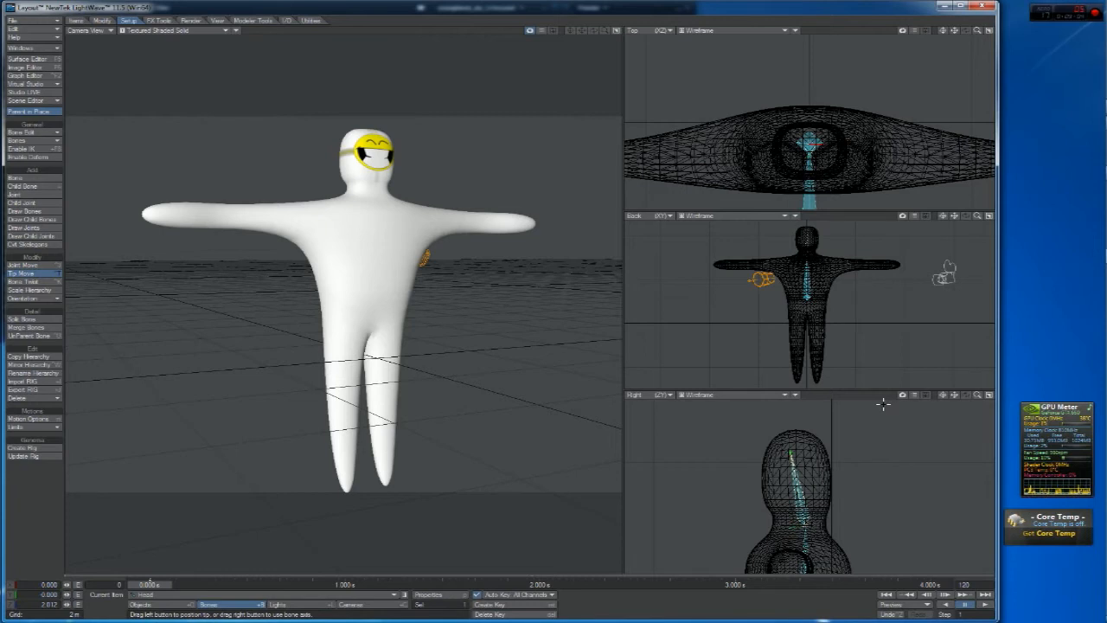
{"action": "key", "text": "t"}
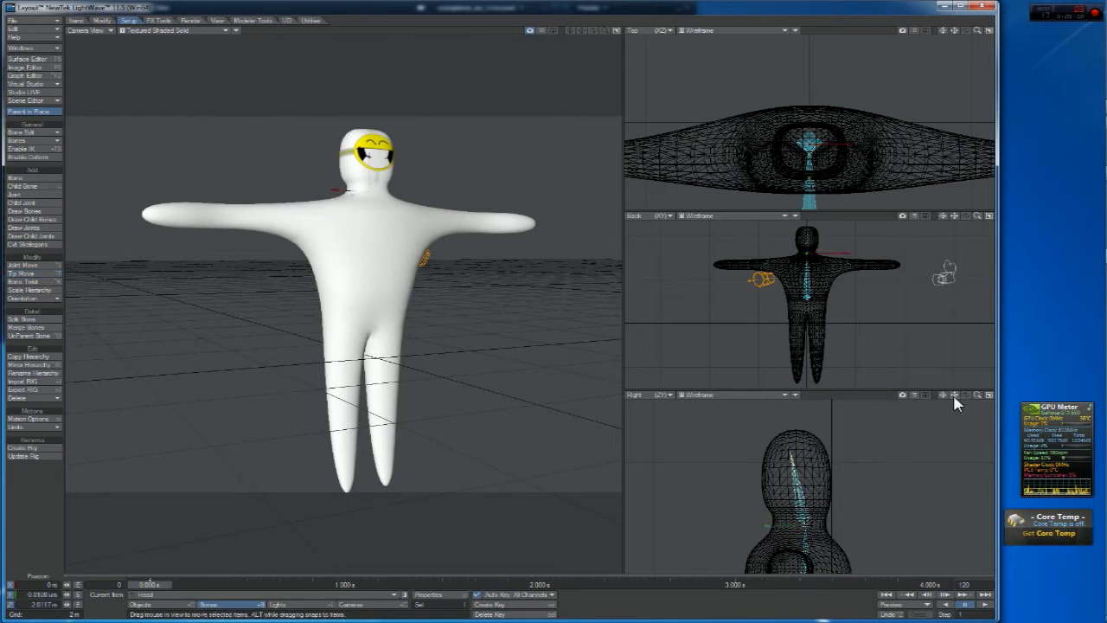
Select the root bone and nudge its tip slightly within the torso in the Right viewport
{"action": "left_click_drag", "start_coordinate": [978, 394], "coordinate": [757, 571]}
{"action": "left_click", "coordinate": [764, 546]}
{"action": "key", "text": "t"}
{"action": "left_click_drag", "start_coordinate": [818, 497], "coordinate": [816, 498]}
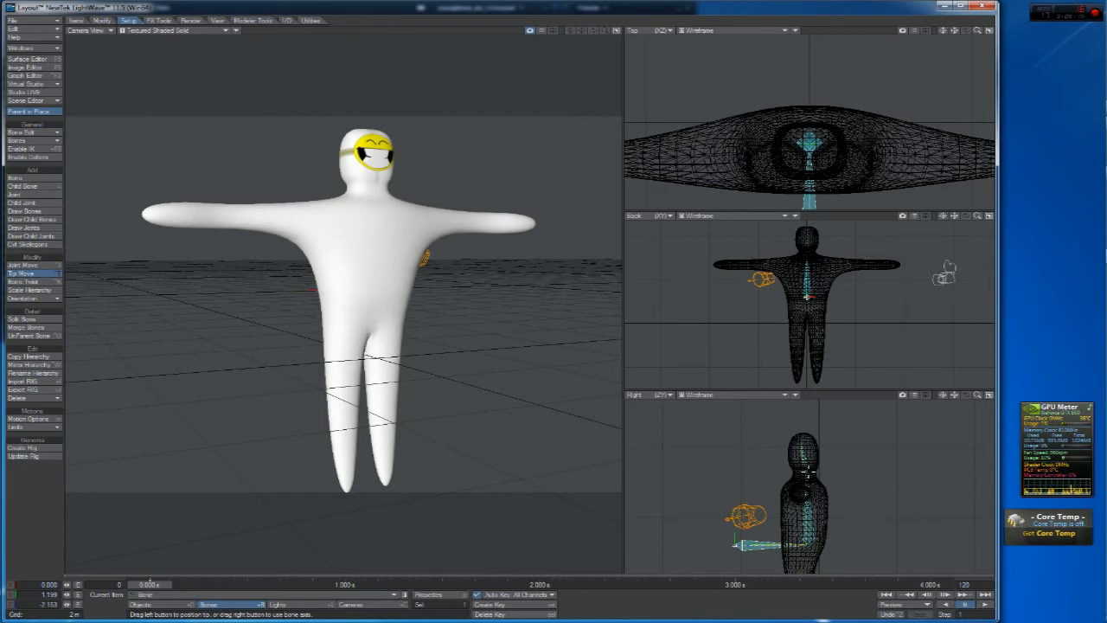
Select the Head bone and nudge its tip slightly forward inside the head
{"action": "left_click_drag", "start_coordinate": [978, 395], "coordinate": [892, 421]}
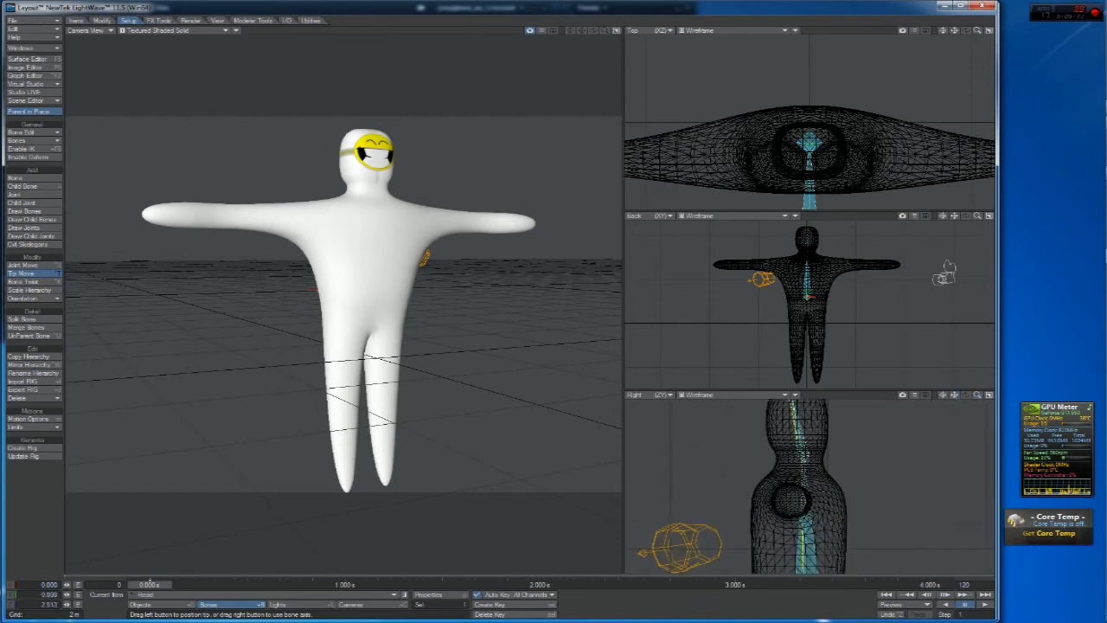
{"action": "left_click_drag", "start_coordinate": [955, 395], "coordinate": [963, 433]}
{"action": "left_click", "coordinate": [803, 498]}
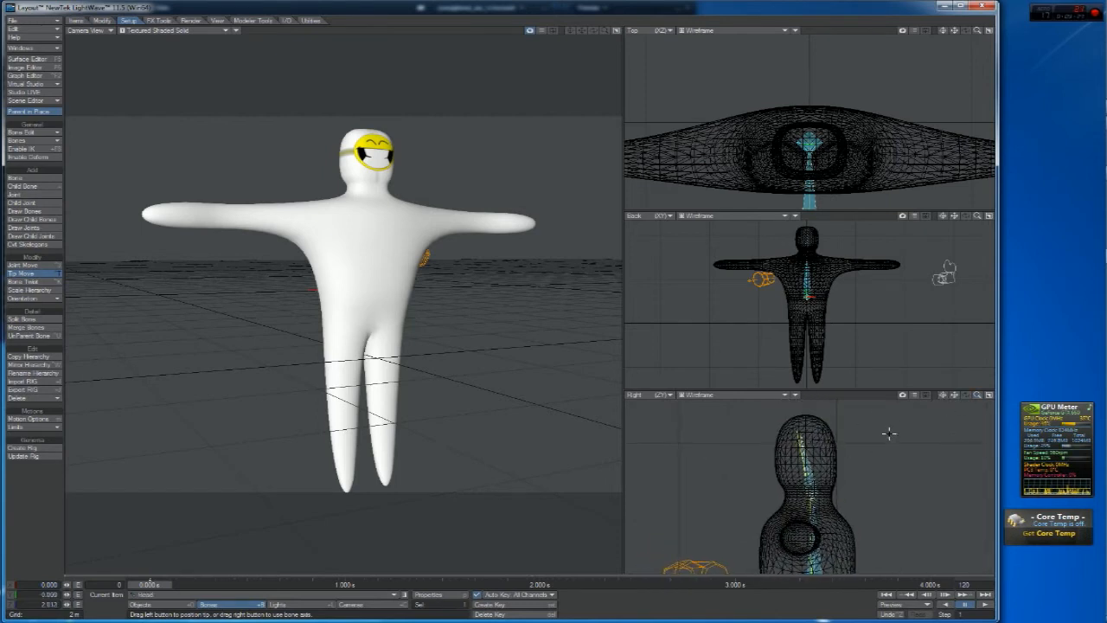
{"action": "key", "text": "t"}
{"action": "key", "text": "ctrl+t"}
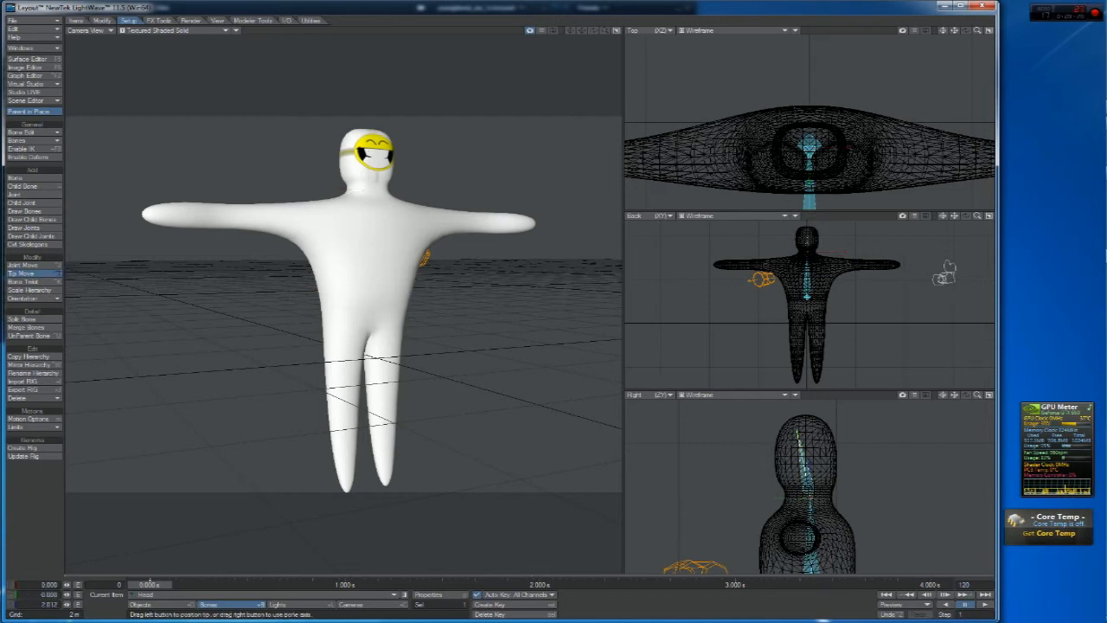
{"action": "left_click_drag", "start_coordinate": [797, 430], "coordinate": [800, 430]}
Select the Body.1 bone and fine-tune its tip at the base of the neck in the Right viewport
{"action": "left_click_drag", "start_coordinate": [954, 394], "coordinate": [954, 304]}
{"action": "left_click", "coordinate": [820, 501]}
{"action": "key", "text": "ctrl+g"}
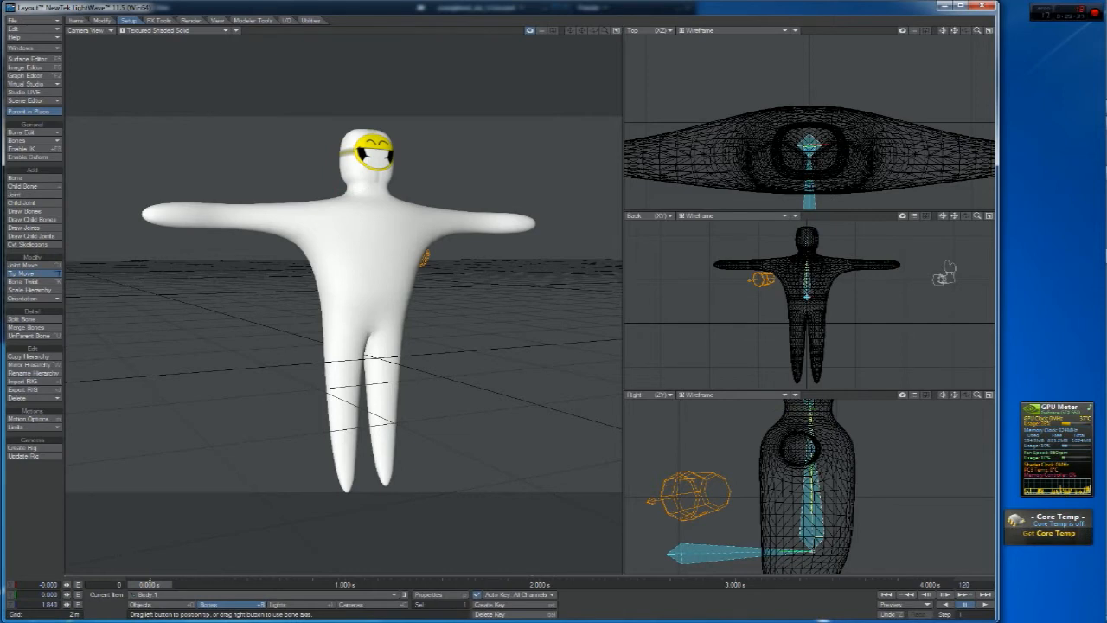
{"action": "key", "text": "t"}
{"action": "left_click_drag", "start_coordinate": [954, 395], "coordinate": [953, 472]}
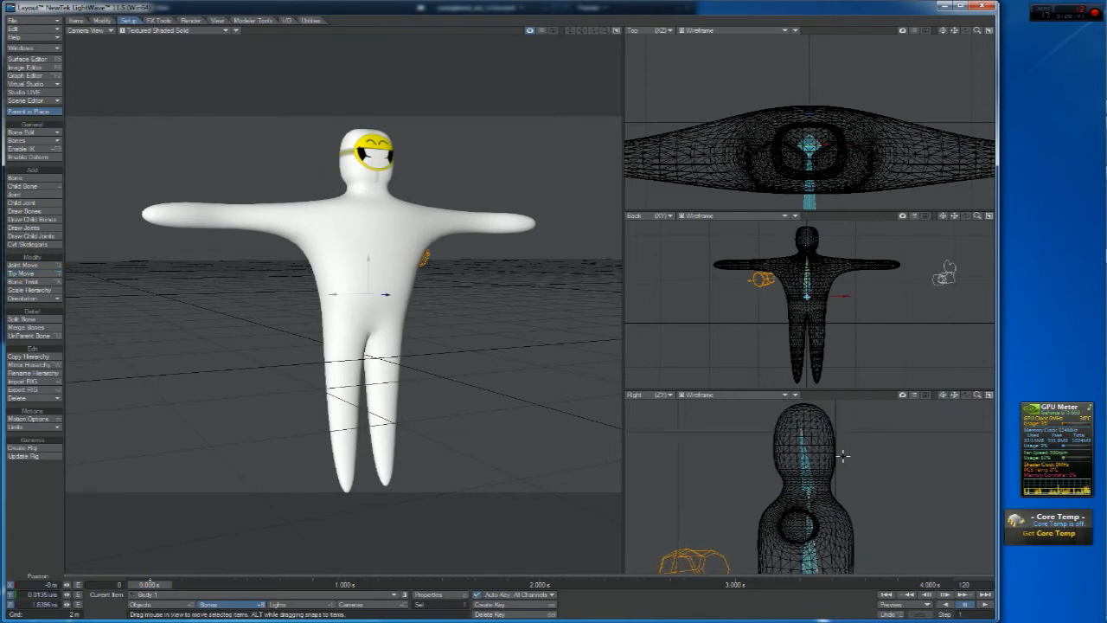
{"action": "mouse_move", "coordinate": [955, 395]}
{"action": "left_mouse_down"}
{"action": "mouse_move", "coordinate": [958, 326]}
{"action": "mouse_move", "coordinate": [961, 396]}
{"action": "left_mouse_up"}
{"action": "key", "text": "ctrl+t"}
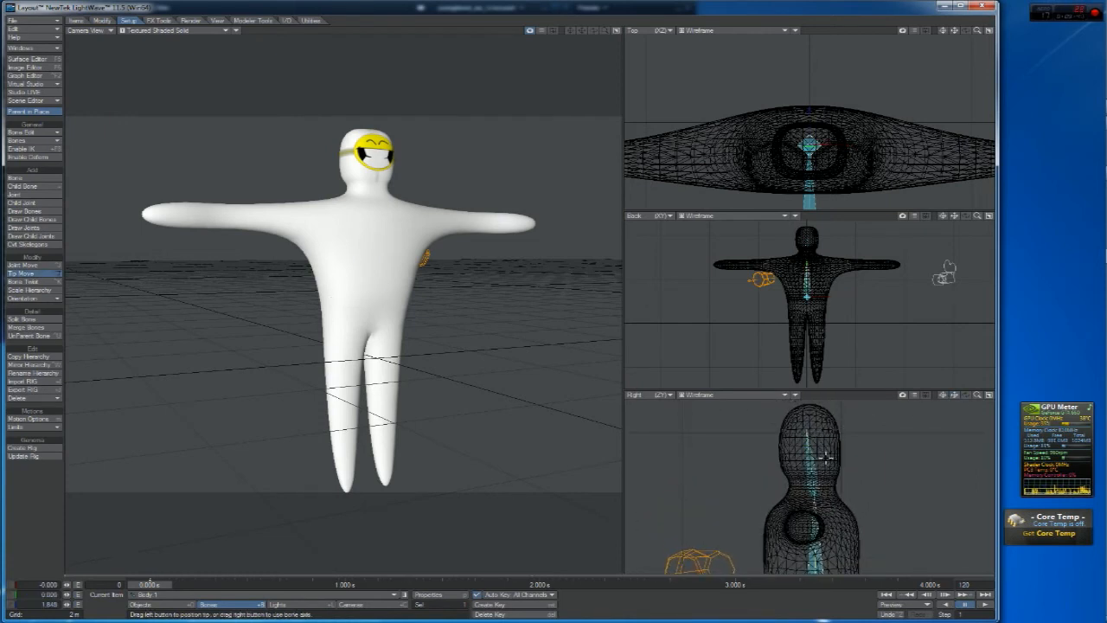
{"action": "left_click_drag", "start_coordinate": [954, 394], "coordinate": [957, 311]}
{"action": "key", "text": "t"}
Examine the placement of the root and Body.1 bones inside the character in the Right and Back viewports
{"action": "left_click", "coordinate": [704, 524]}
{"action": "key", "text": "ctrl+t"}
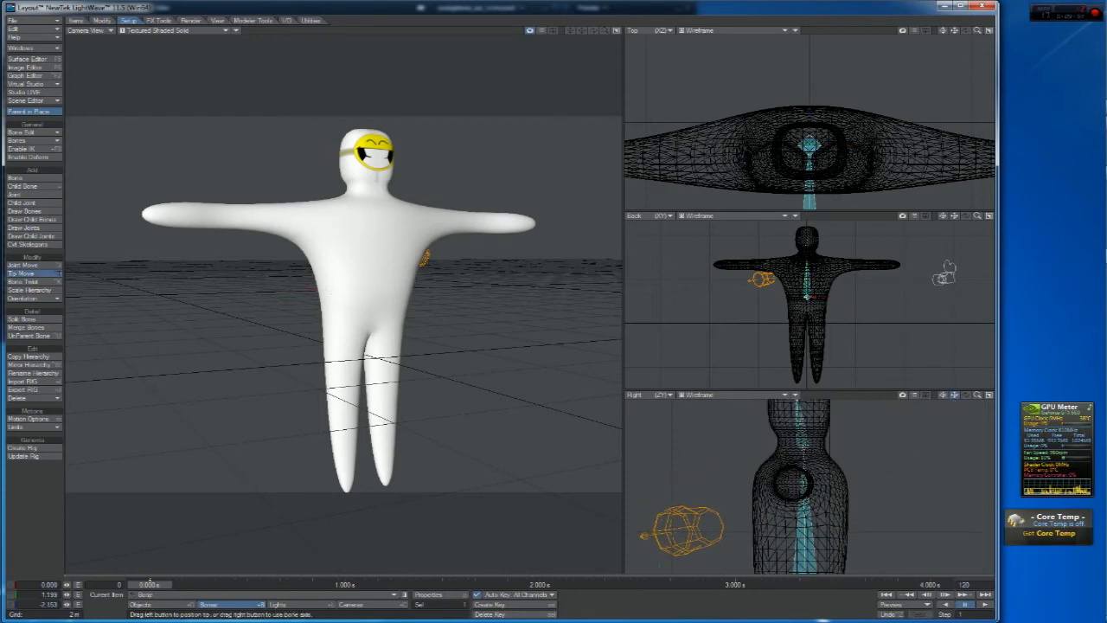
{"action": "left_click_drag", "start_coordinate": [949, 395], "coordinate": [822, 476]}
{"action": "key", "text": "t"}
{"action": "left_click_drag", "start_coordinate": [954, 394], "coordinate": [955, 282]}
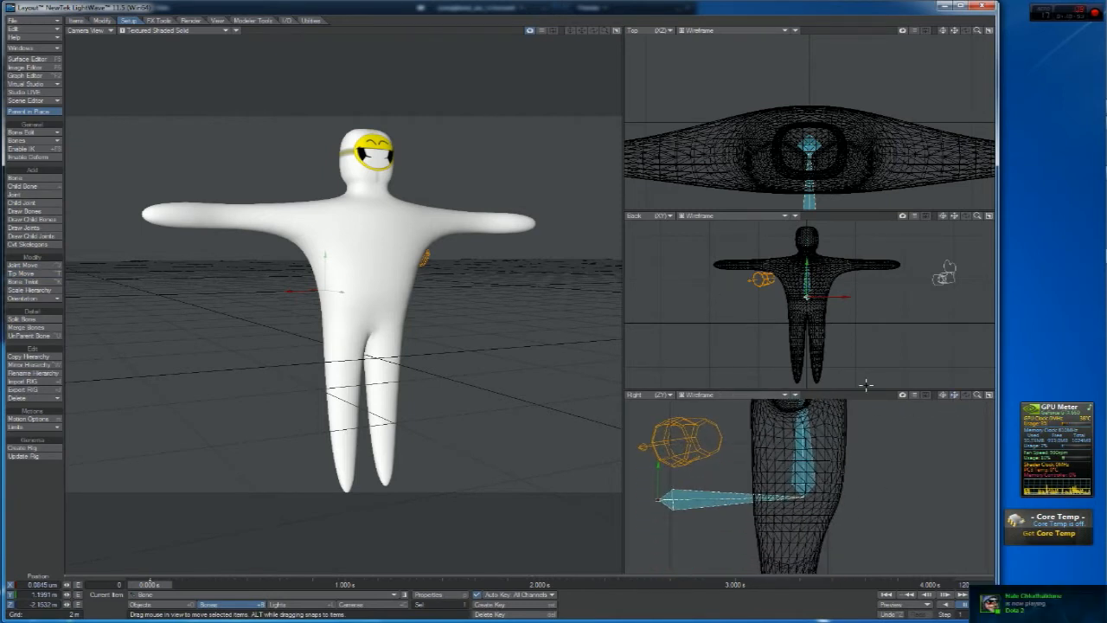
{"action": "left_click_drag", "start_coordinate": [954, 394], "coordinate": [954, 512]}
{"action": "left_click", "coordinate": [794, 505]}
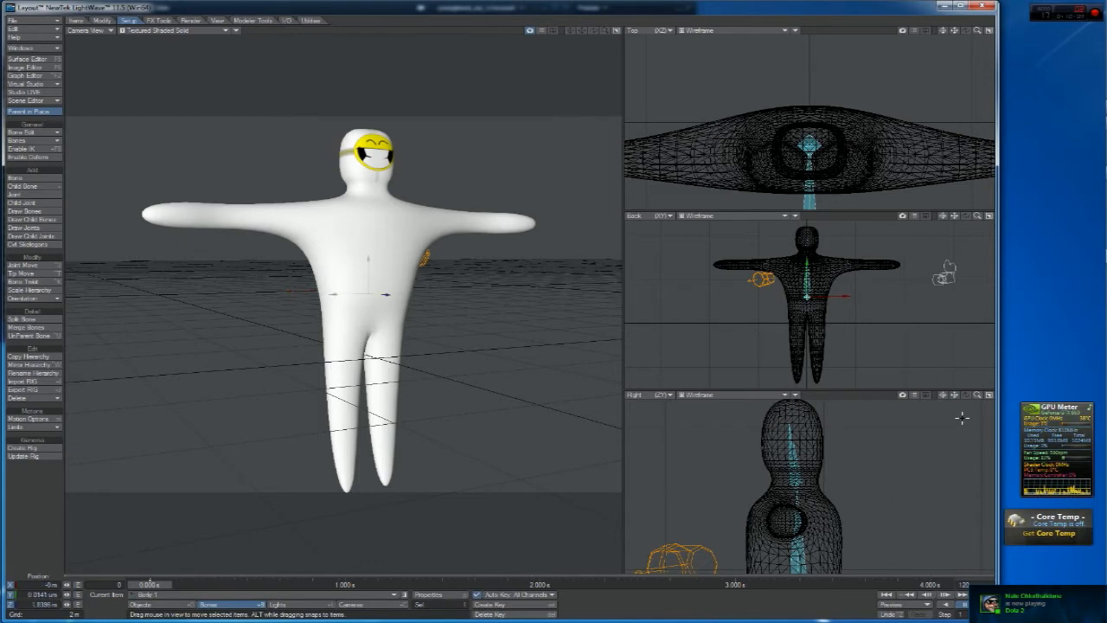
{"action": "left_click_drag", "start_coordinate": [955, 395], "coordinate": [944, 413]}
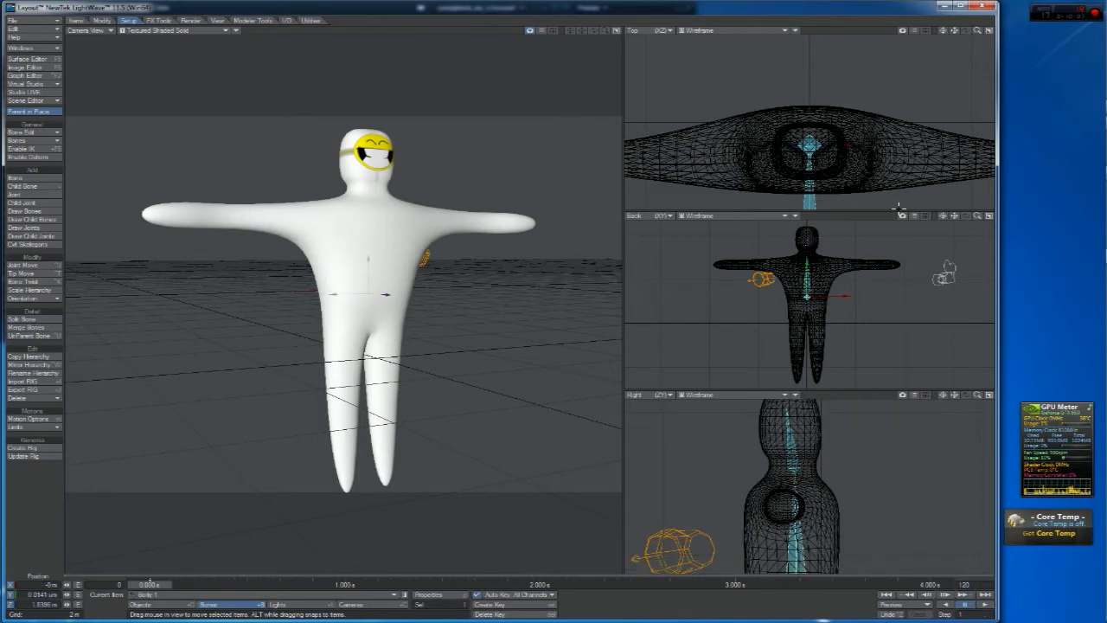
{"action": "left_click_drag", "start_coordinate": [978, 216], "coordinate": [964, 272]}
{"action": "left_click_drag", "start_coordinate": [955, 217], "coordinate": [955, 220]}
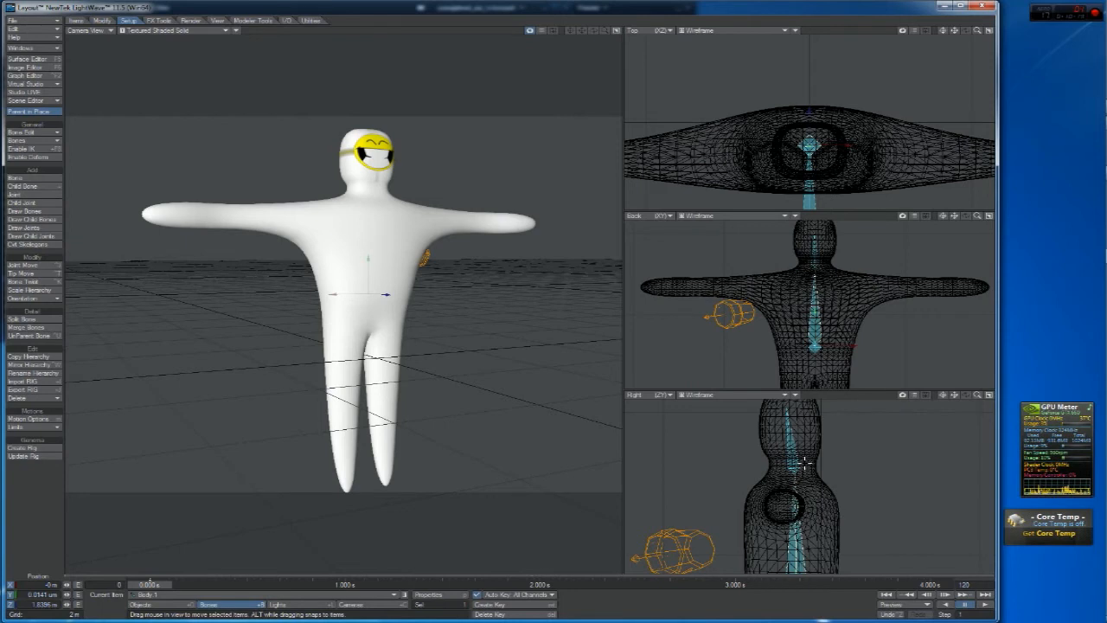
Select the Head bone and raise its tip slightly toward the crown of the head
{"action": "left_click", "coordinate": [789, 435]}
{"action": "left_click_drag", "start_coordinate": [954, 395], "coordinate": [954, 438]}
{"action": "key", "text": "ctrl+t"}
{"action": "left_click_drag", "start_coordinate": [789, 455], "coordinate": [788, 440]}
{"action": "key", "text": "ctrl+t"}
{"action": "left_click_drag", "start_coordinate": [954, 397], "coordinate": [959, 318]}
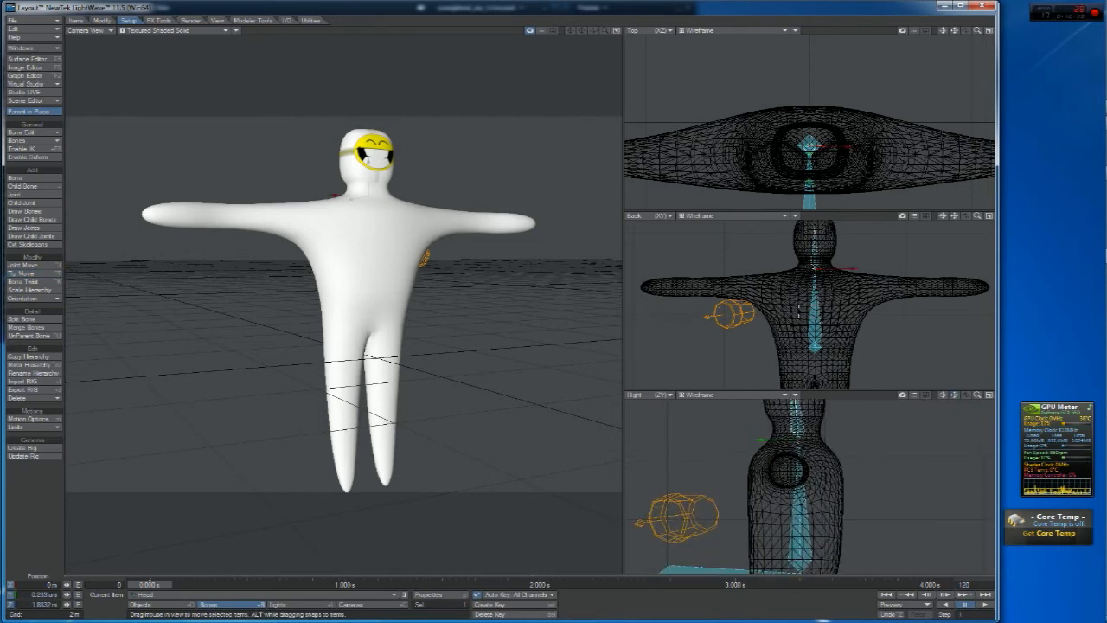
Select the Body.1 bone and add a child bone named Left Arm.1
{"action": "left_click", "coordinate": [876, 290]}
{"action": "left_click", "coordinate": [25, 186]}
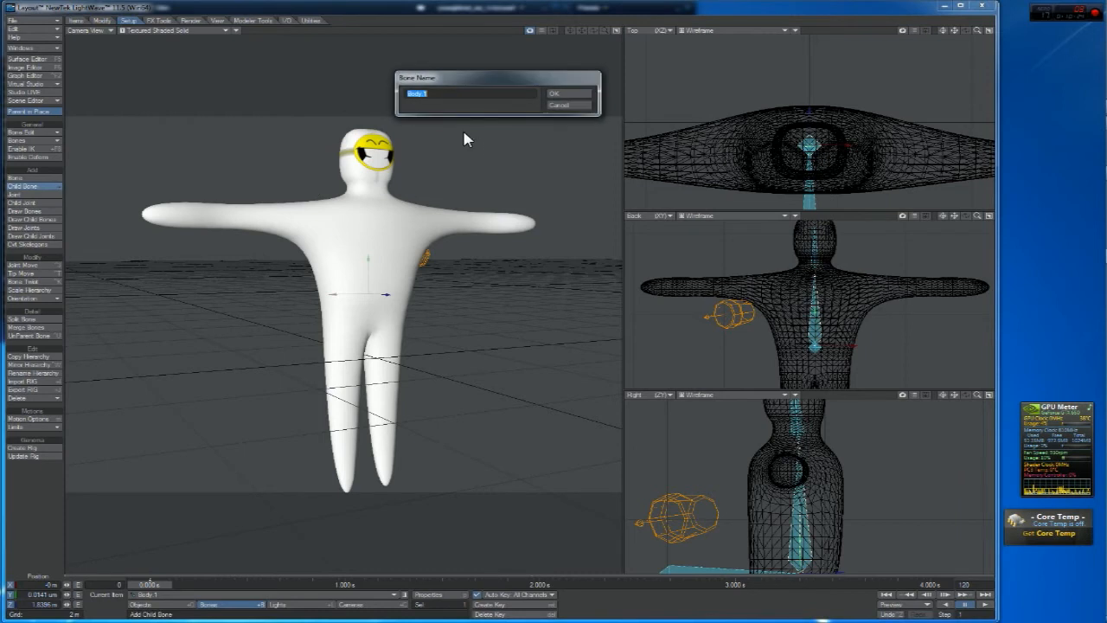
{"action": "type", "text": "Arm"}
{"action": "key", "text": "BackSpace"}
{"action": "type", "text": "Left Ar"}
{"action": "key", "text": "BackSpace"}
{"action": "key", "text": "BackSpace"}
{"action": "key", "text": "Return"}
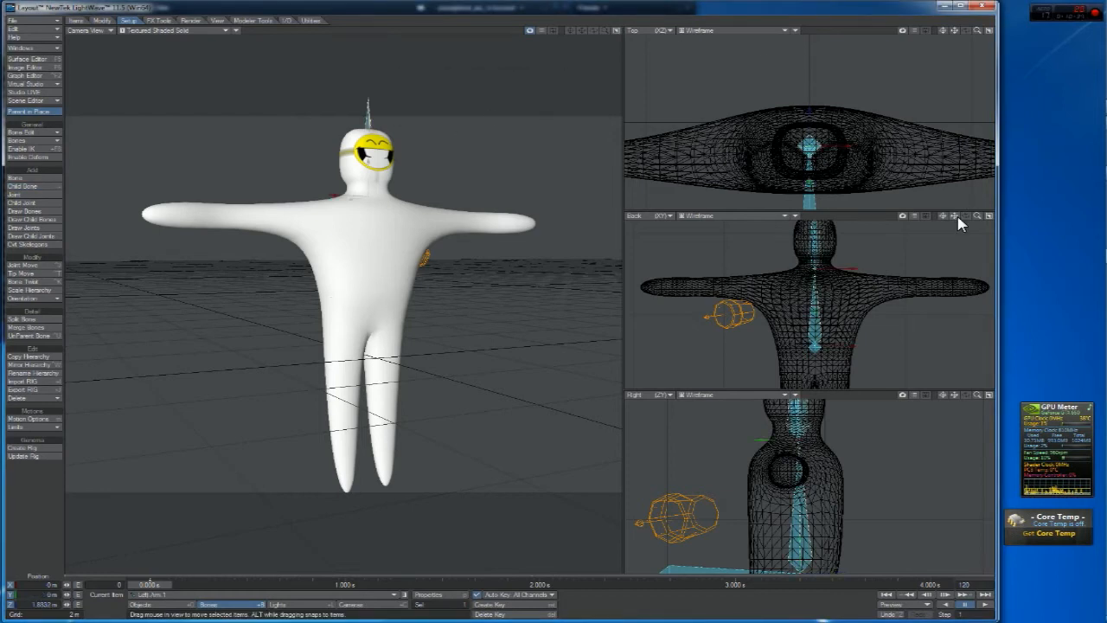
Move the tip of the Left Arm.1 bone from above the head to the character's left shoulder in the Back viewport
{"action": "left_click_drag", "start_coordinate": [954, 216], "coordinate": [954, 265]}
{"action": "key", "text": "ctrl+t"}
{"action": "left_click_drag", "start_coordinate": [816, 243], "coordinate": [763, 342]}
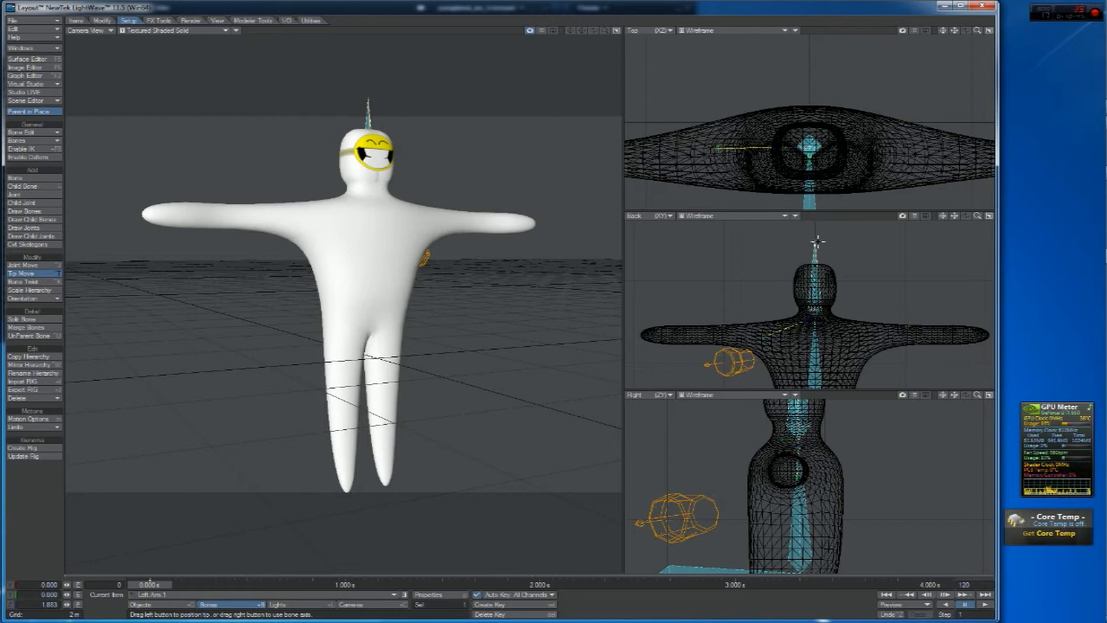
{"action": "key", "text": "t"}
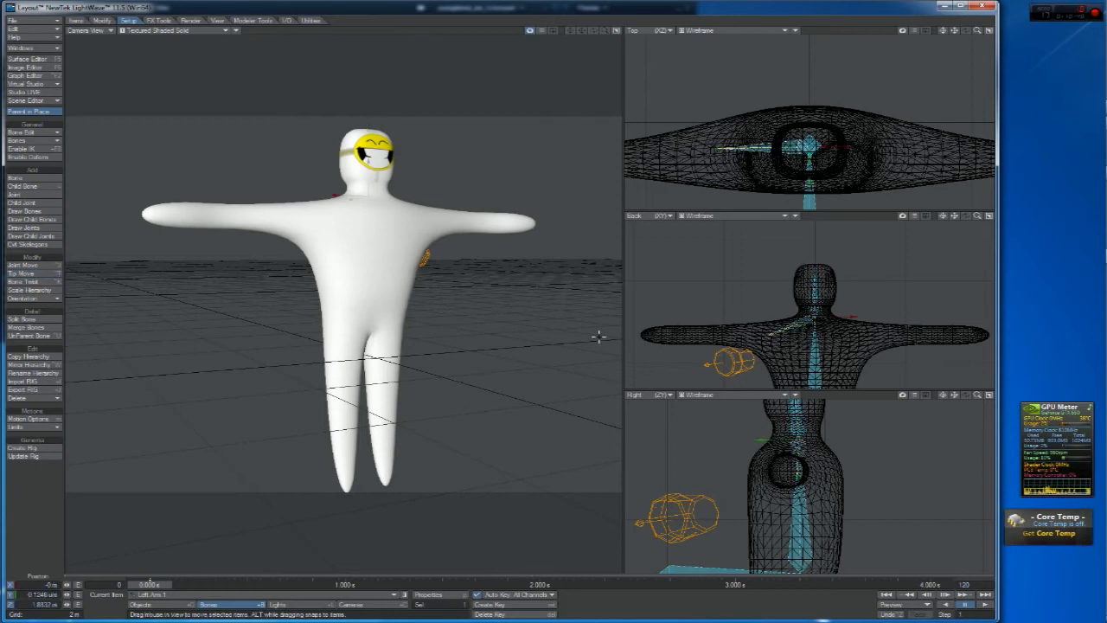
Add a child bone named Left Arm.2 to Left Arm.1 and move its tip along the left arm to about the elbow
{"action": "left_click", "coordinate": [30, 186]}
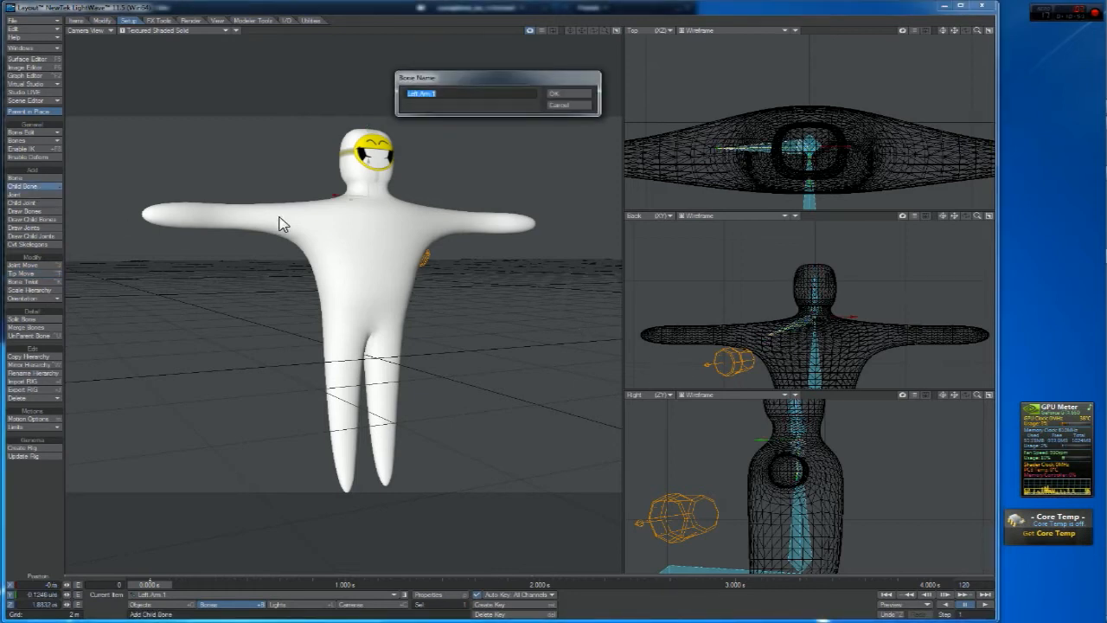
{"action": "key", "text": "BackSpace"}
{"action": "type", "text": "2"}
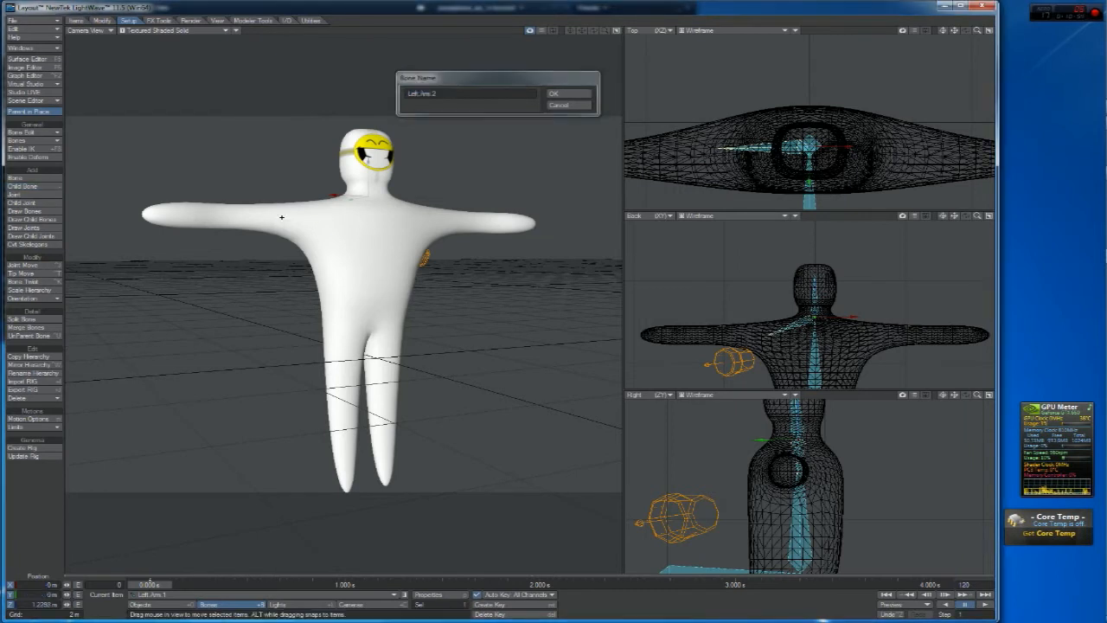
{"action": "key", "text": "Return"}
{"action": "left_click_drag", "start_coordinate": [709, 358], "coordinate": [708, 362]}
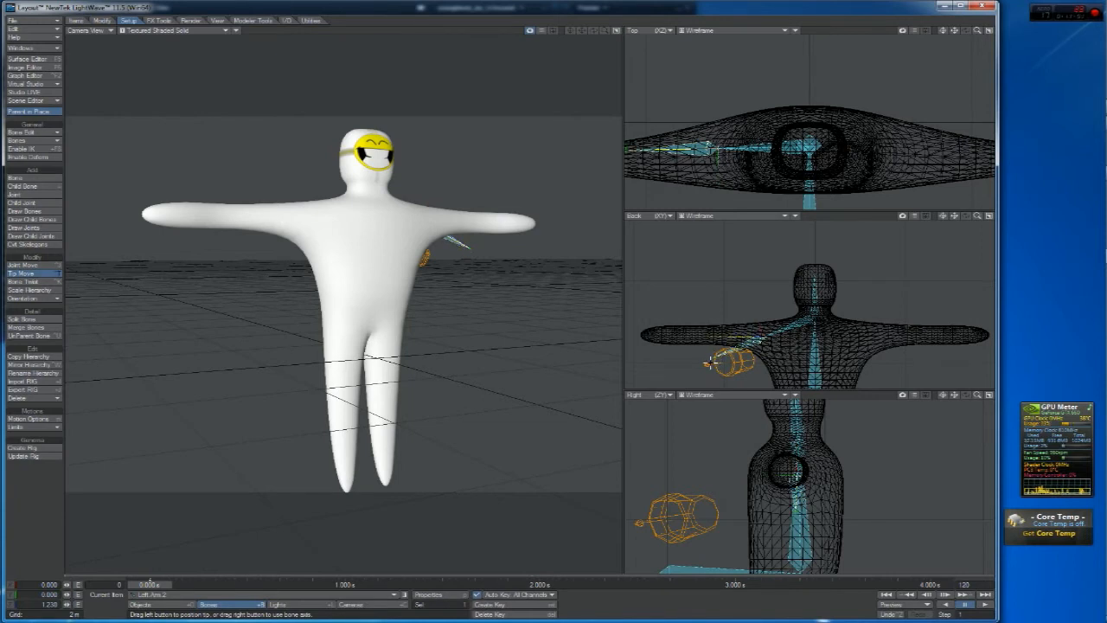
{"action": "key", "text": "t"}
Add another child bone to Left Arm.2 and extend its tip to the left hand in the Back viewport
{"action": "left_click", "coordinate": [23, 186]}
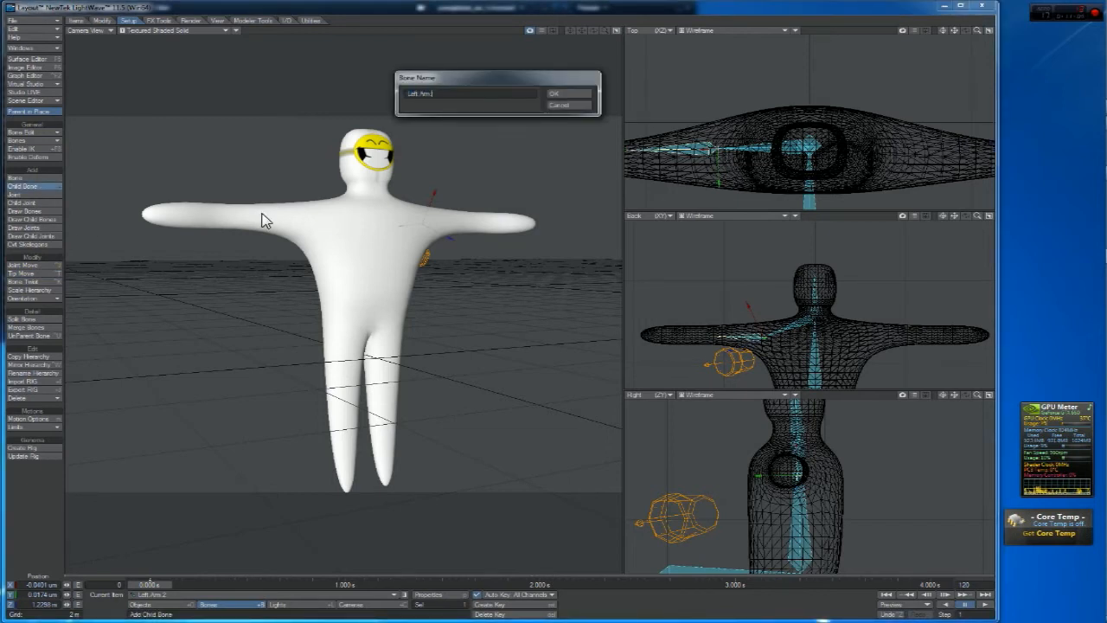
{"action": "key", "text": "Return"}
{"action": "key", "text": "ctrl+t"}
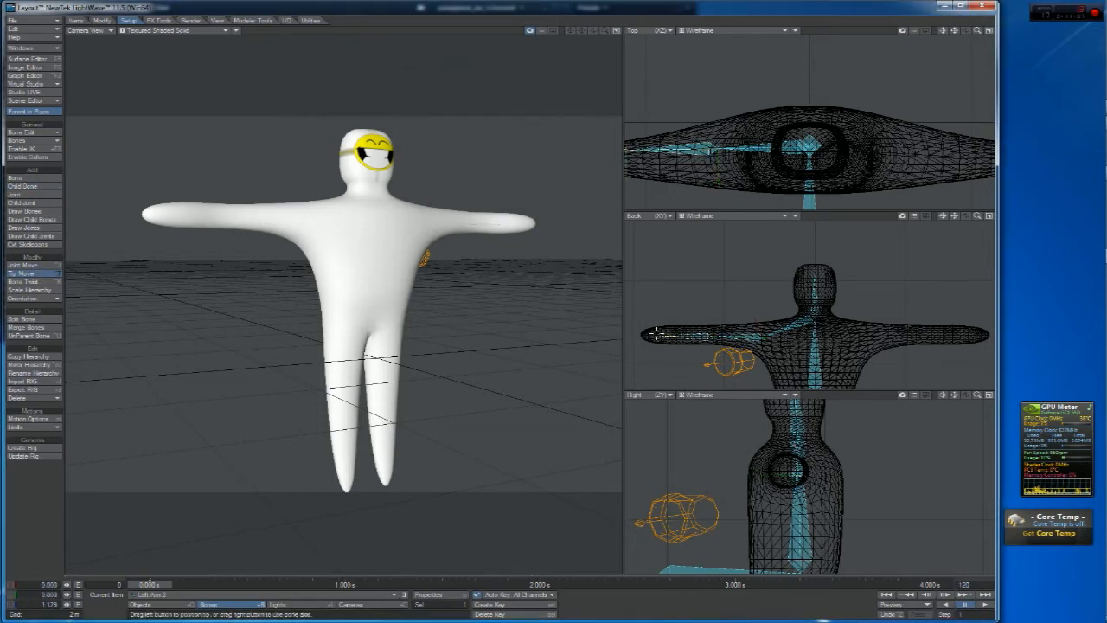
Select the Left Arm.1 bone at the top of the arm chain in the Back viewport
{"action": "left_click_drag", "start_coordinate": [956, 216], "coordinate": [814, 281]}
{"action": "left_click", "coordinate": [777, 316]}
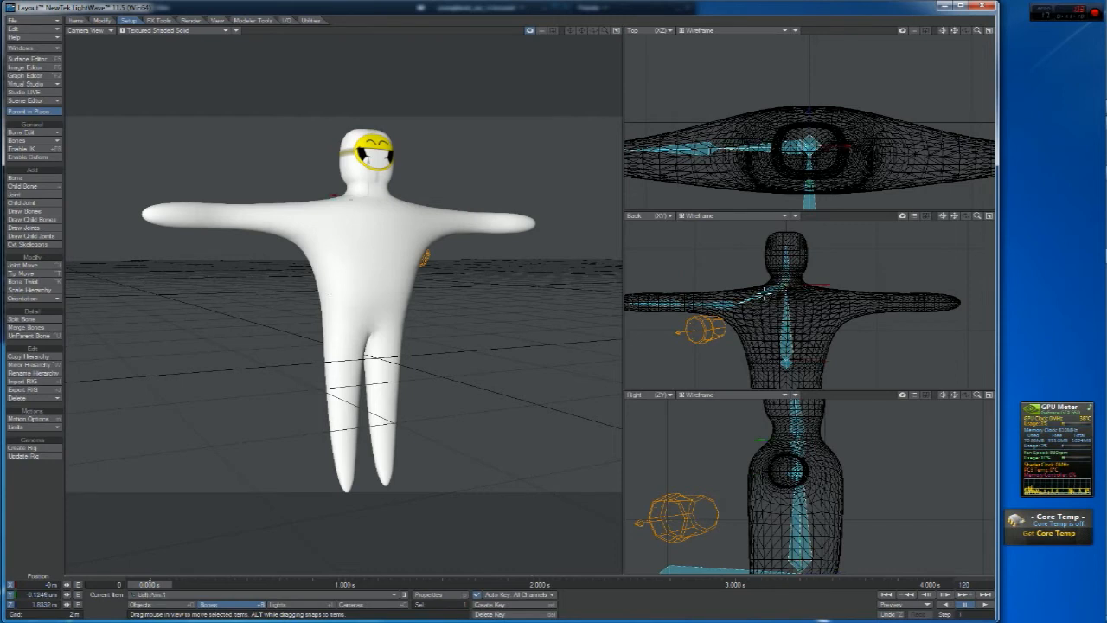
{"action": "key", "text": "t"}
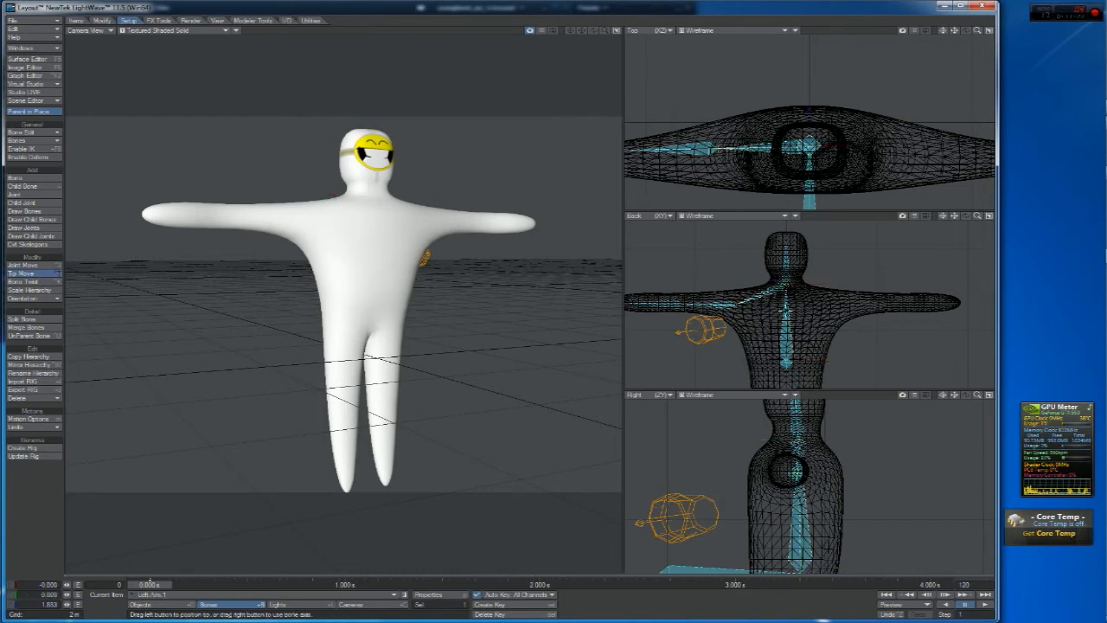
{"action": "key", "text": "t"}
{"action": "left_click_drag", "start_coordinate": [955, 216], "coordinate": [1006, 229]}
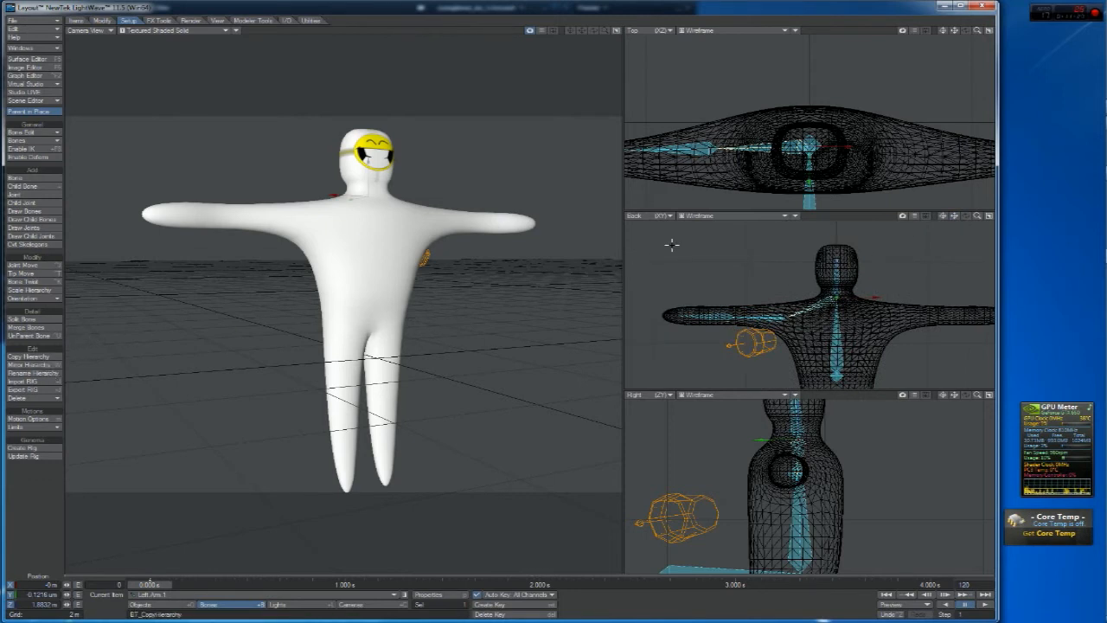
{"action": "left_click_drag", "start_coordinate": [955, 216], "coordinate": [928, 217]}
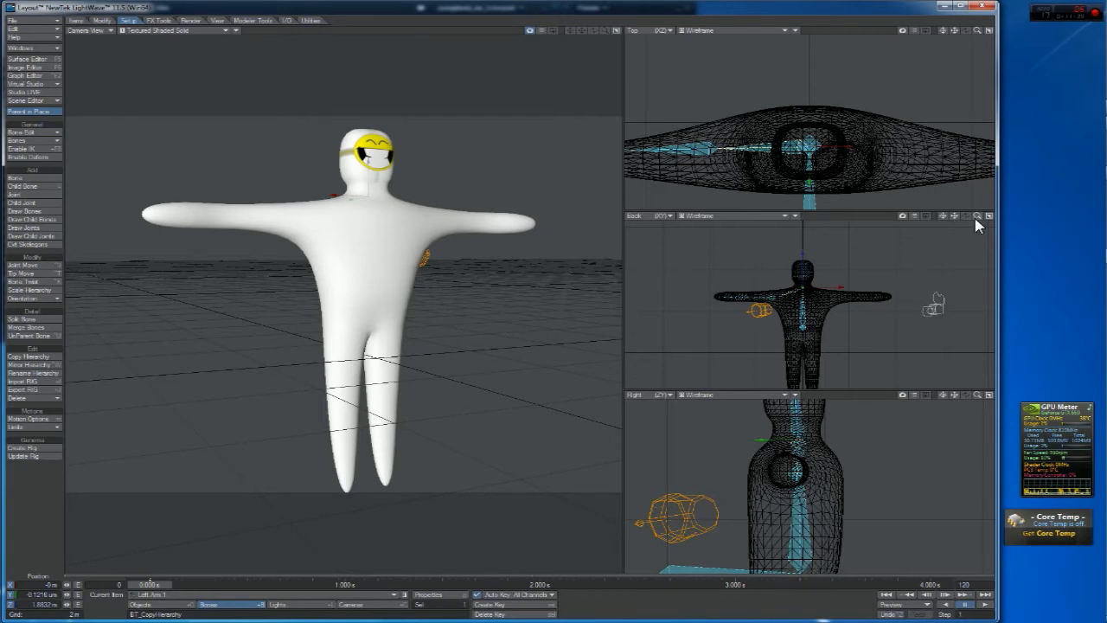
{"action": "left_click_drag", "start_coordinate": [978, 216], "coordinate": [1013, 216]}
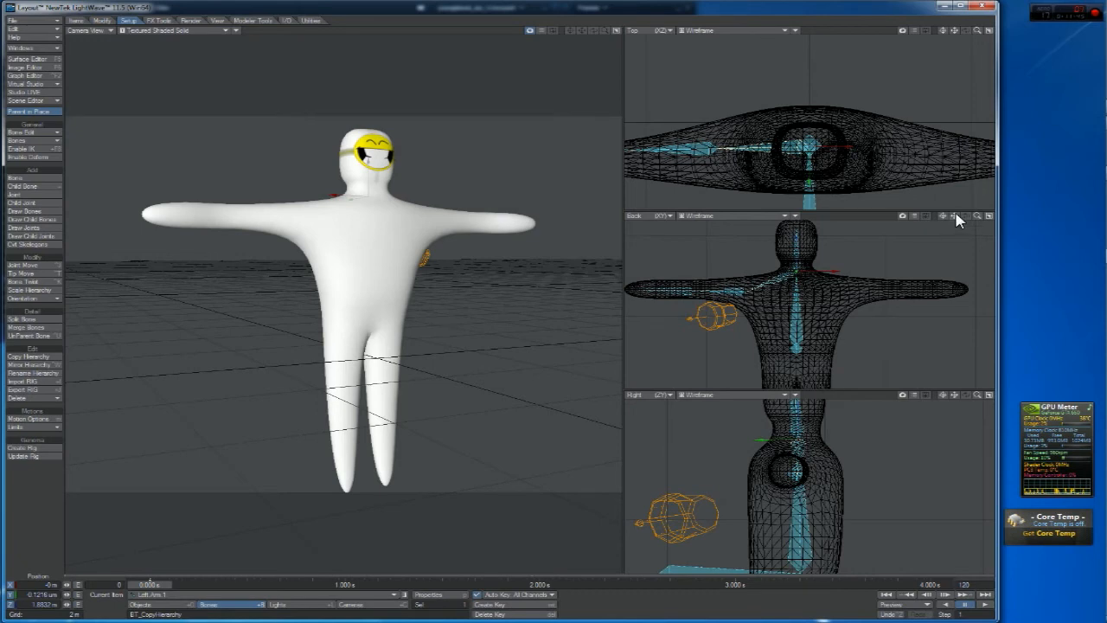
{"action": "left_click_drag", "start_coordinate": [959, 218], "coordinate": [959, 227]}
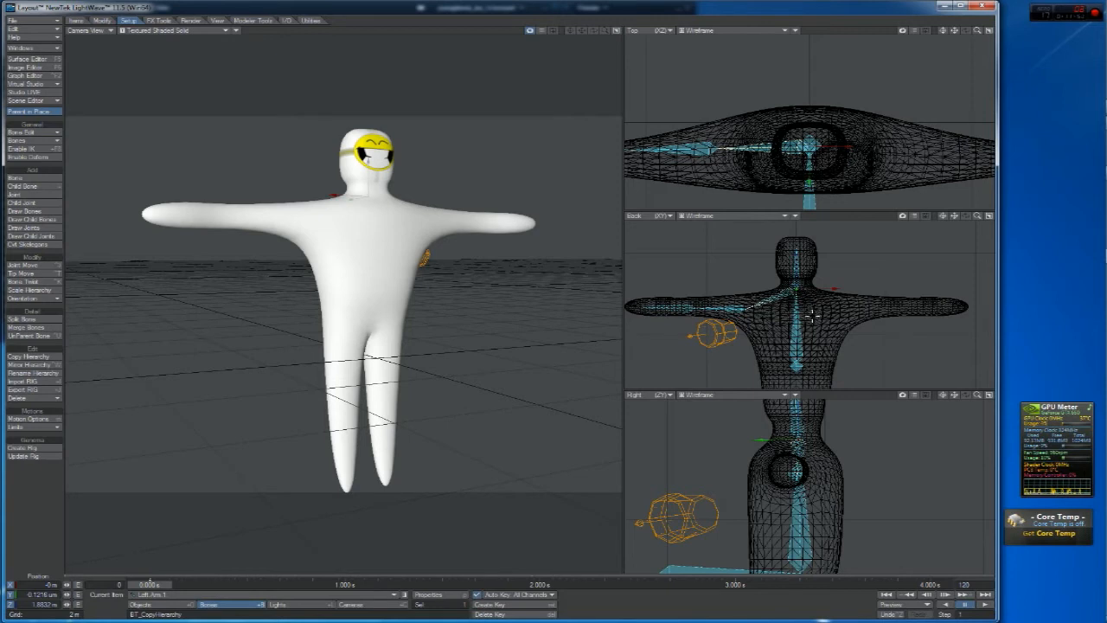
Examine the Mirror Hierarchy options for Left Arm.1, including the Add Prefix, Add Suffix, Replace String and None naming methods
{"action": "left_click", "coordinate": [28, 365]}
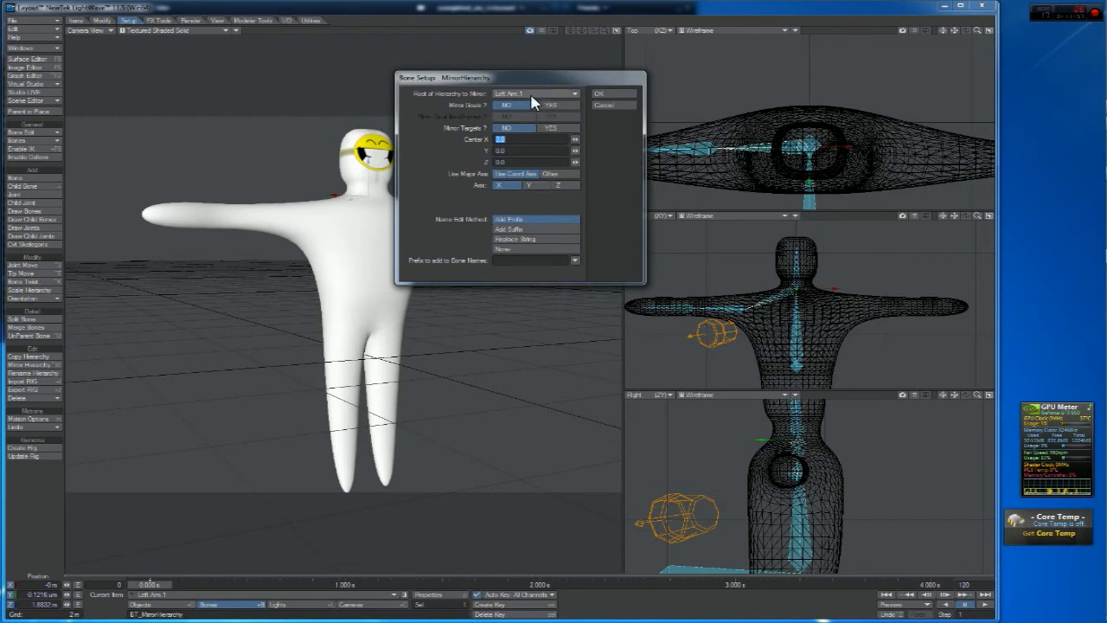
{"action": "left_click_drag", "start_coordinate": [469, 79], "coordinate": [461, 100]}
{"action": "left_click", "coordinate": [488, 113]}
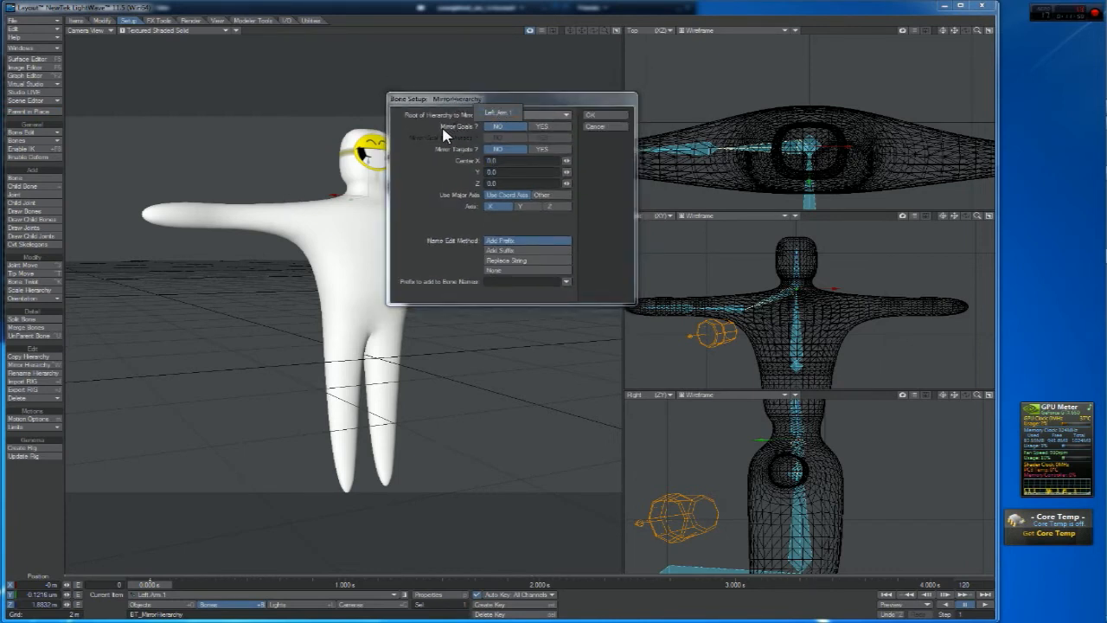
{"action": "left_click", "coordinate": [443, 132]}
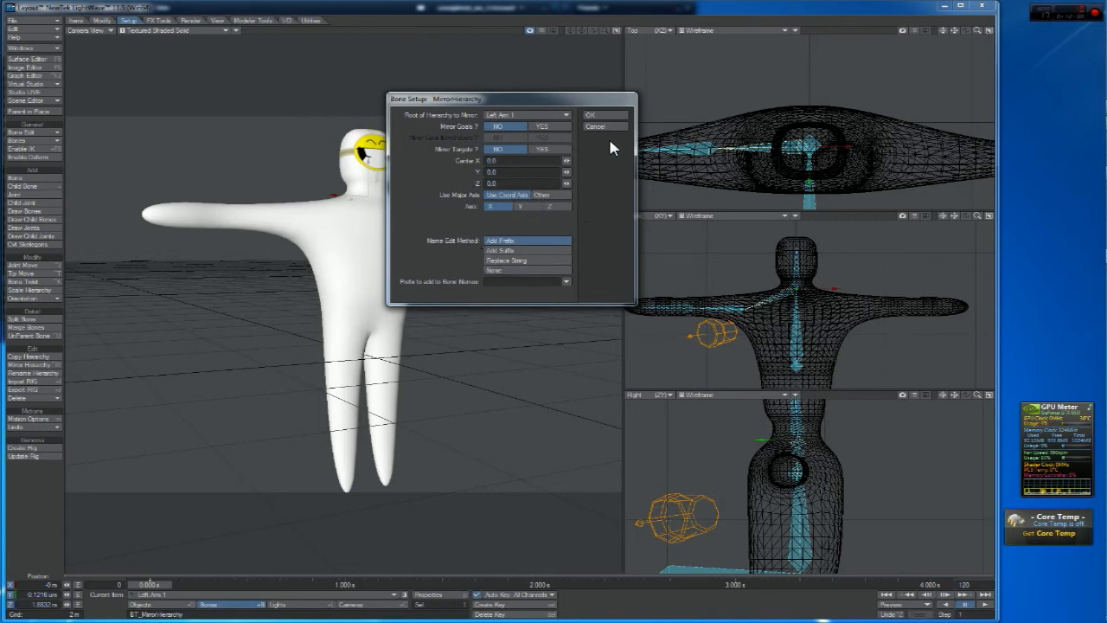
{"action": "left_click", "coordinate": [542, 262]}
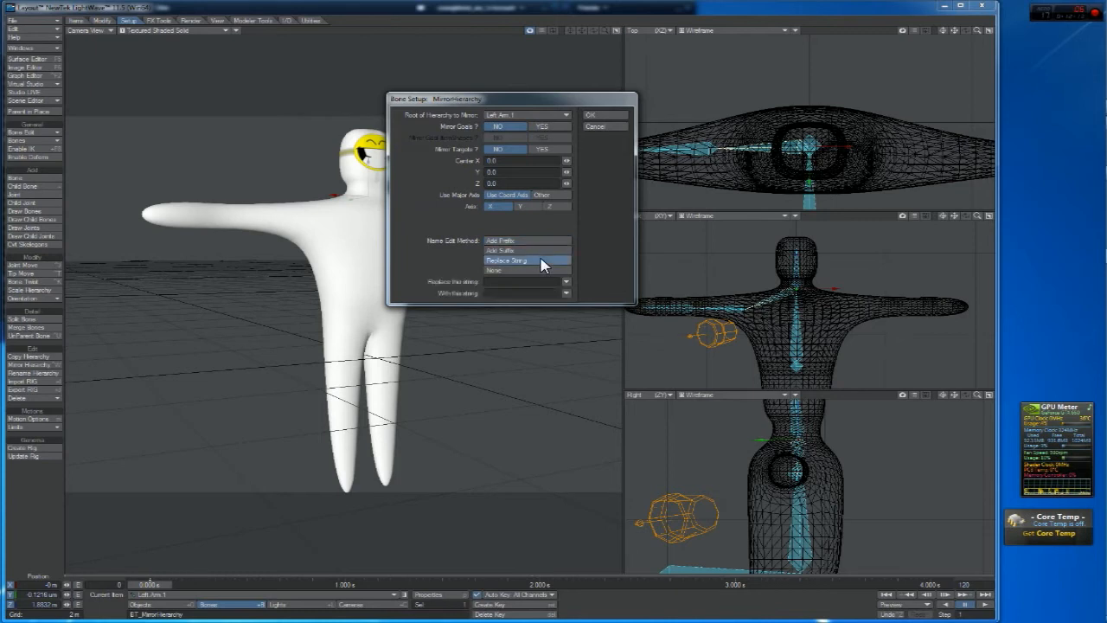
{"action": "left_click", "coordinate": [565, 282]}
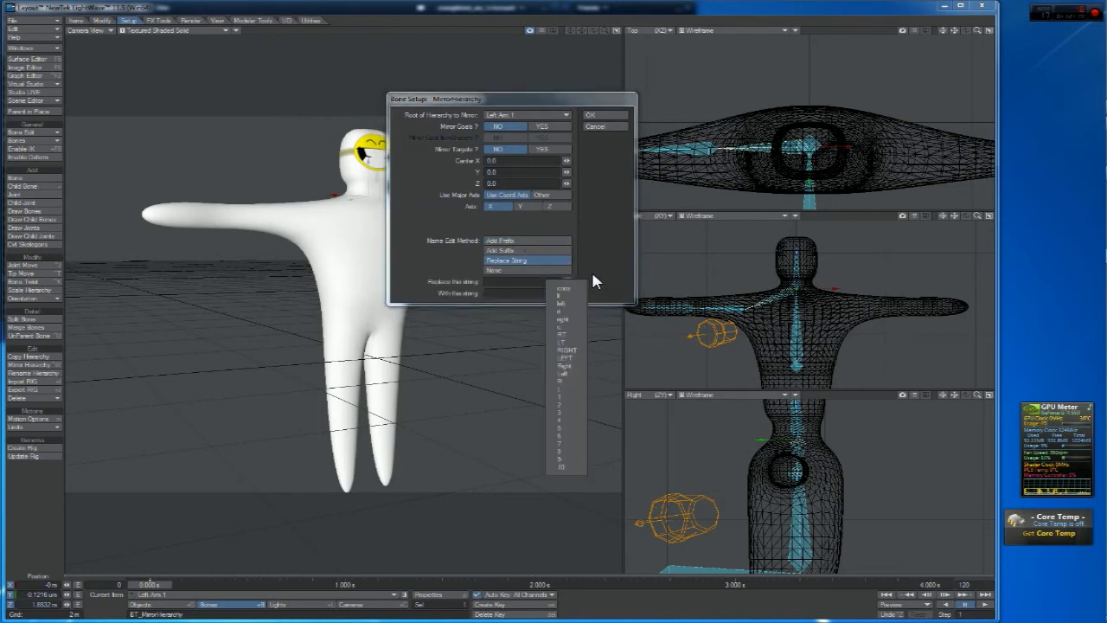
{"action": "left_click", "coordinate": [593, 275]}
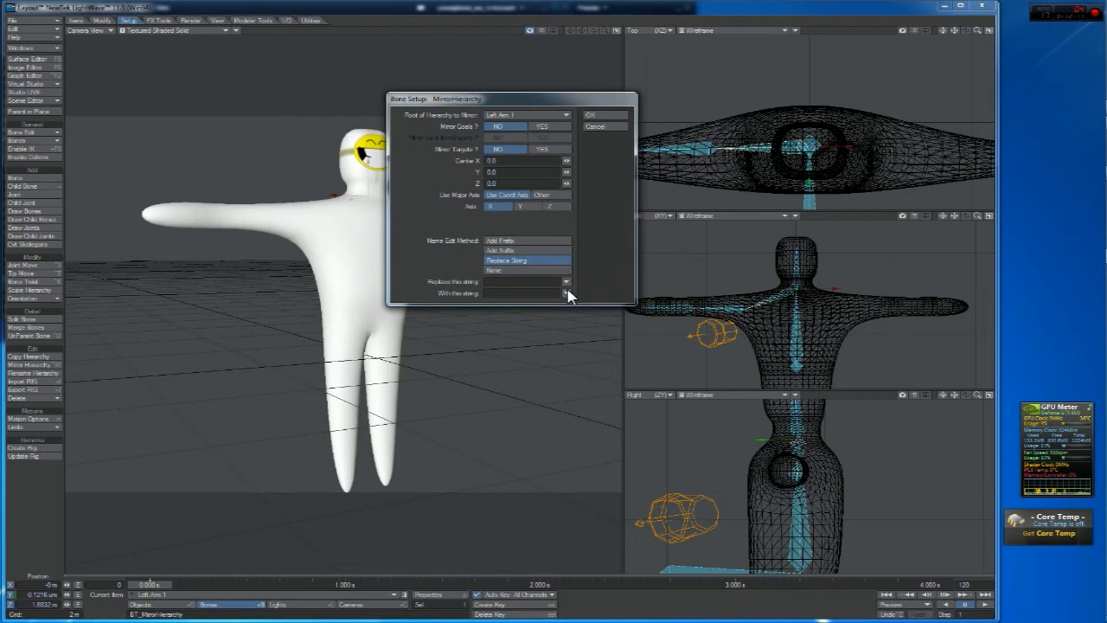
{"action": "left_click", "coordinate": [567, 293]}
{"action": "left_click", "coordinate": [602, 262]}
{"action": "left_click", "coordinate": [526, 250]}
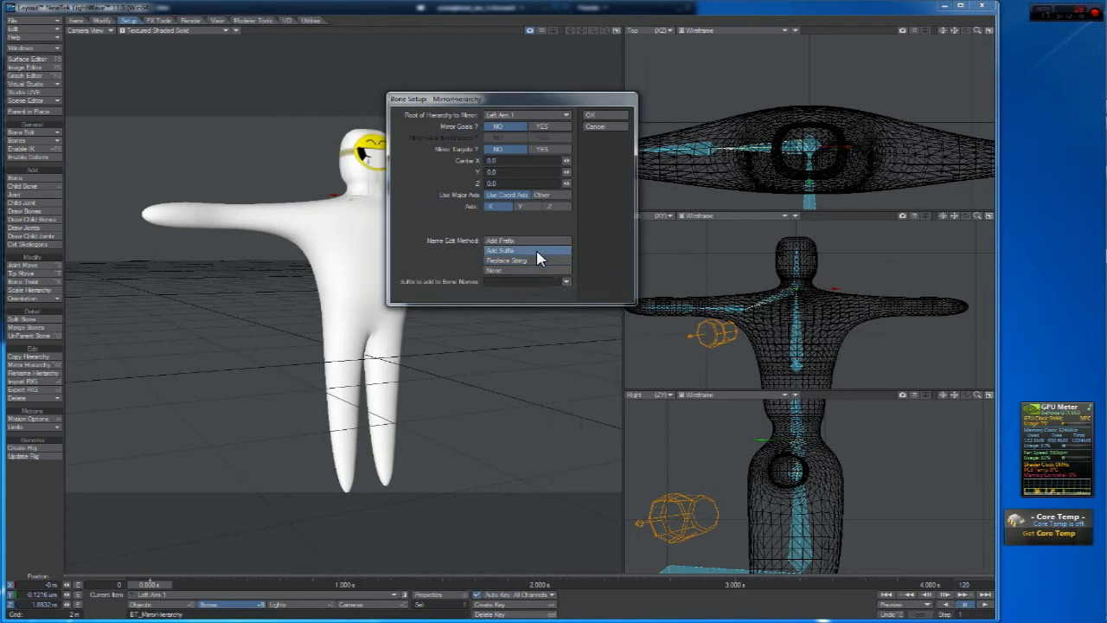
{"action": "left_click", "coordinate": [543, 270]}
{"action": "left_click", "coordinate": [531, 242]}
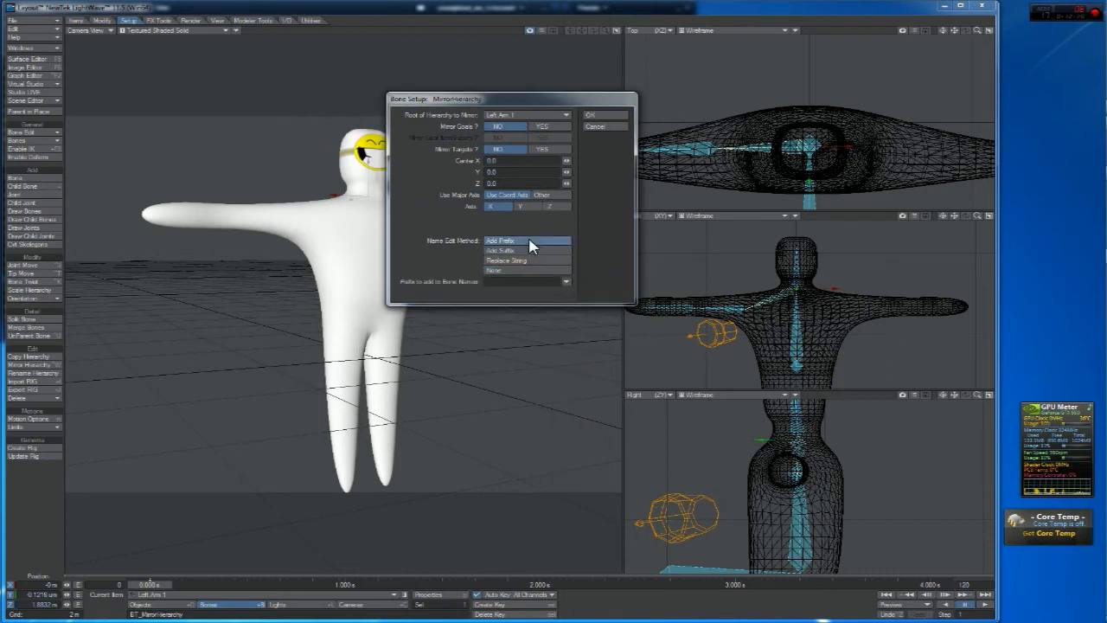
{"action": "left_click", "coordinate": [613, 128]}
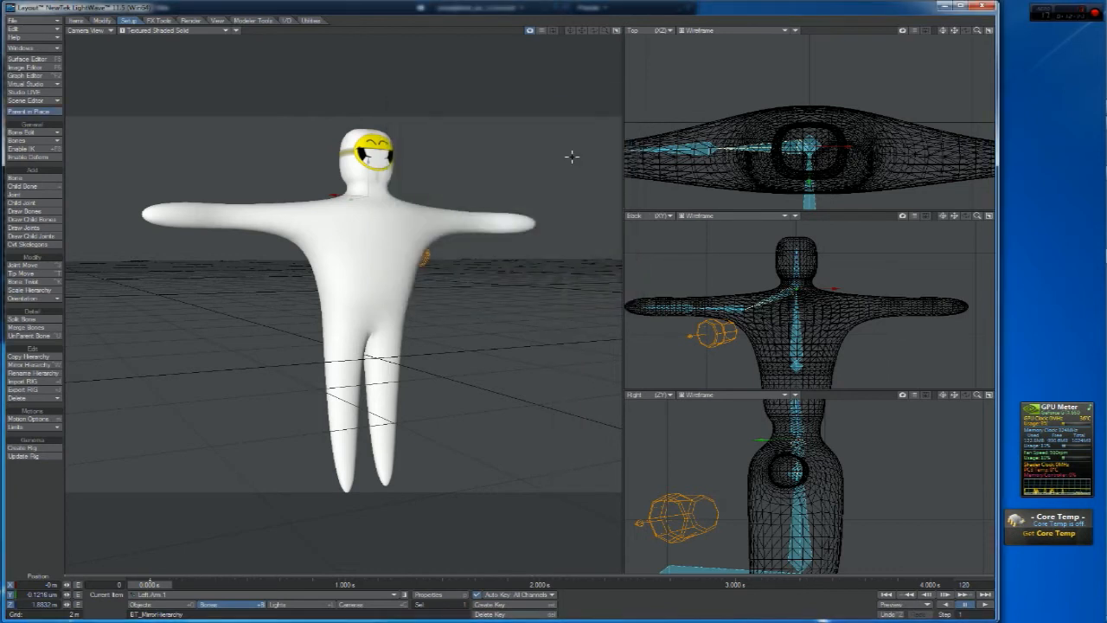
{"action": "left_click", "coordinate": [28, 358]}
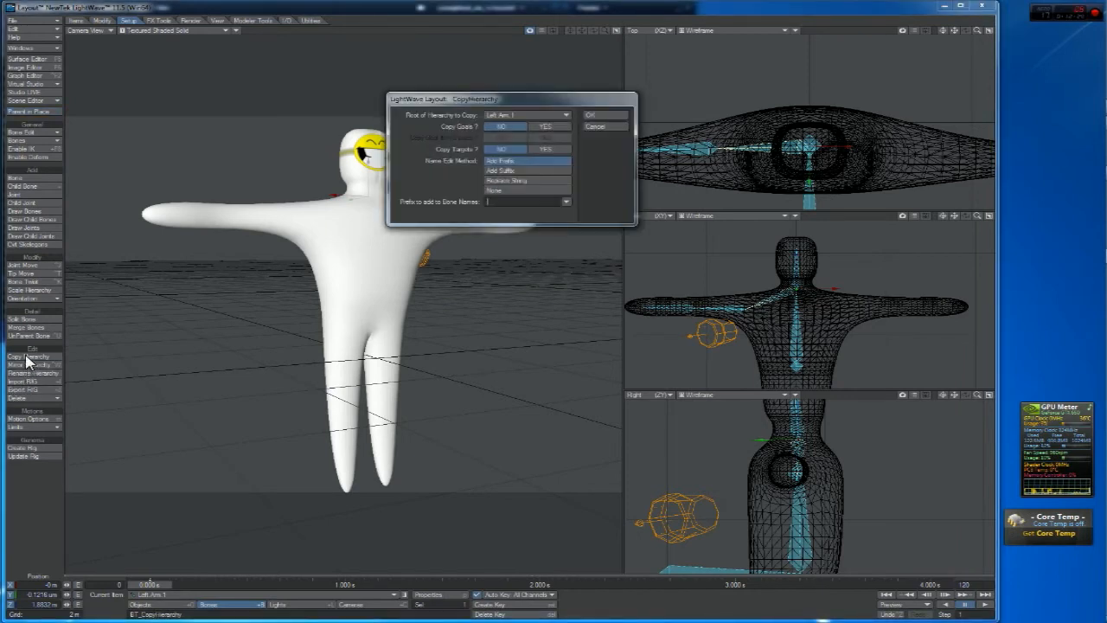
{"action": "left_click_drag", "start_coordinate": [453, 105], "coordinate": [461, 117]}
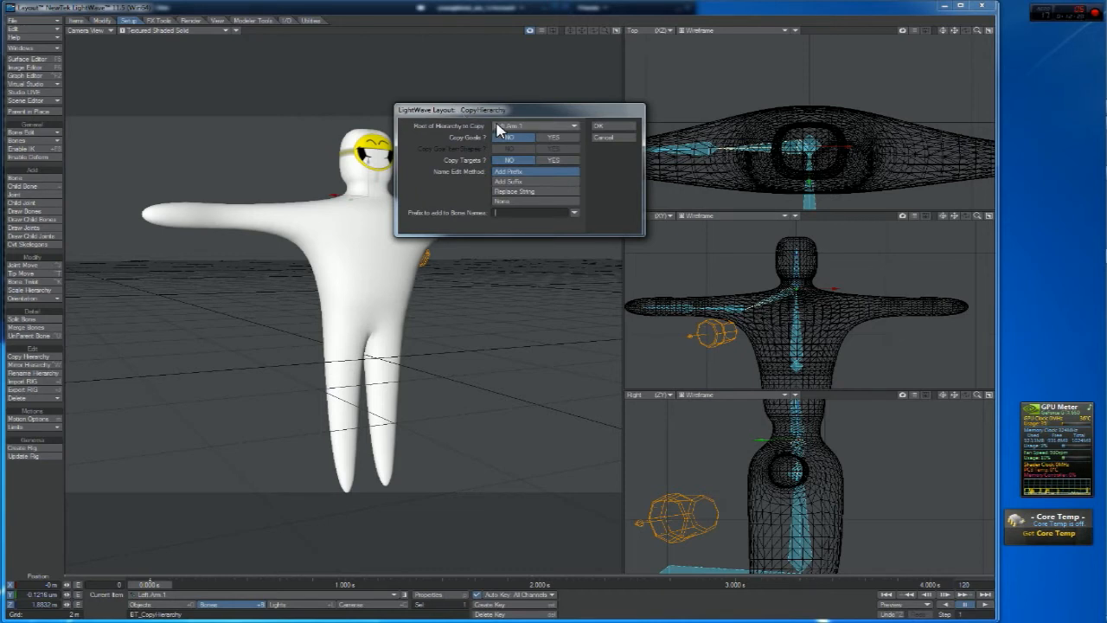
{"action": "left_click", "coordinate": [606, 138]}
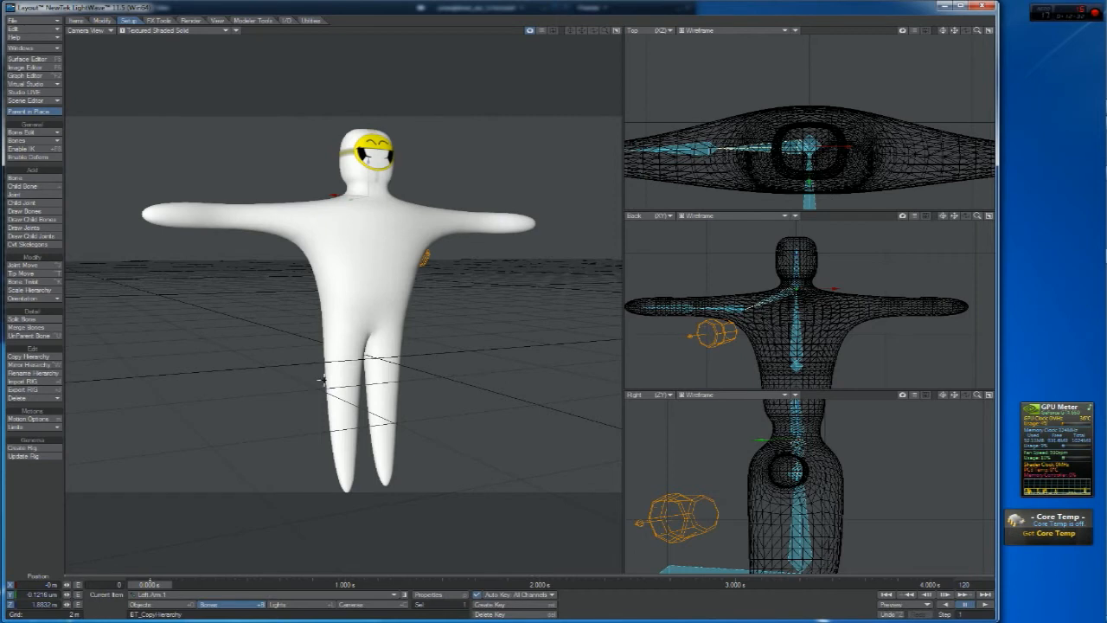
{"action": "key", "text": "ctrl+t"}
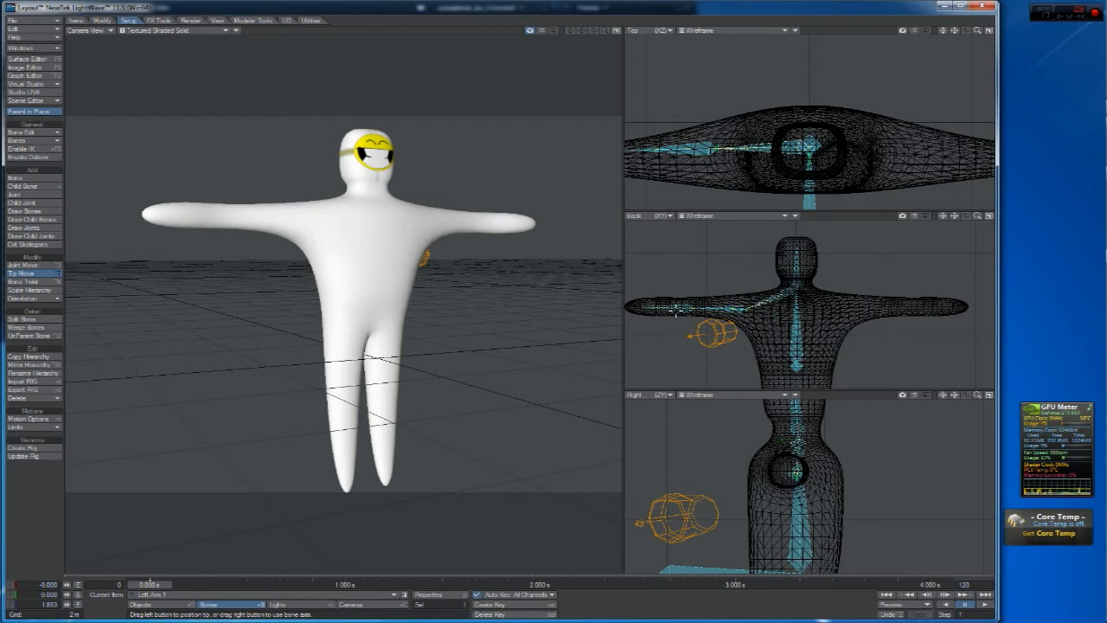
{"action": "key", "text": "t"}
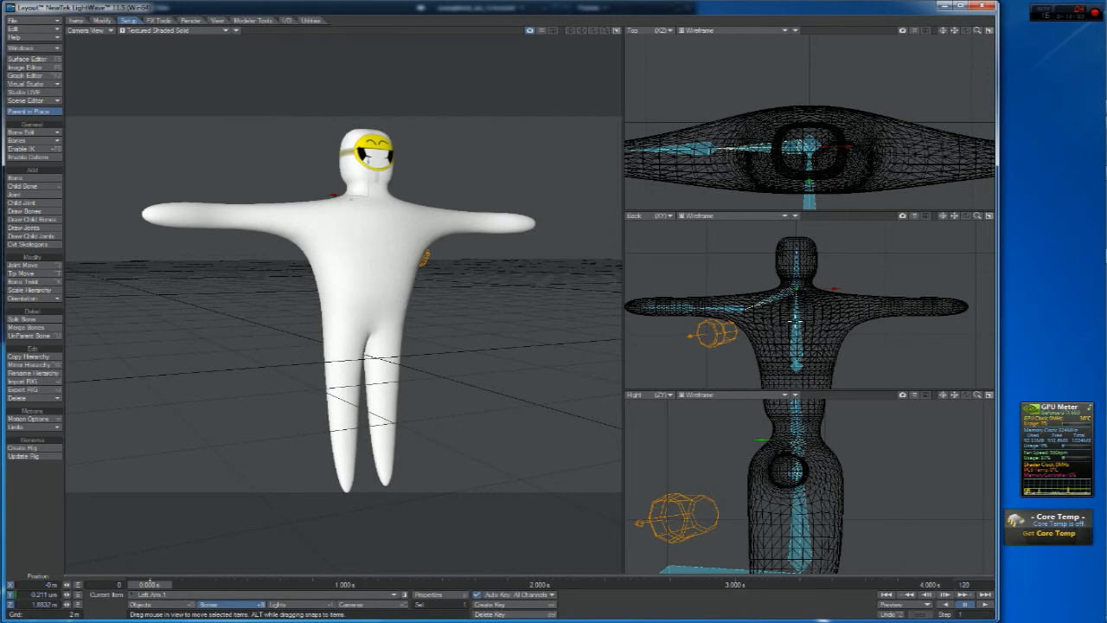
Try to mirror the Left Arm.1 bone hierarchy across the X axis, centred at 0, with the Add Prefix naming method
{"action": "left_click", "coordinate": [34, 365]}
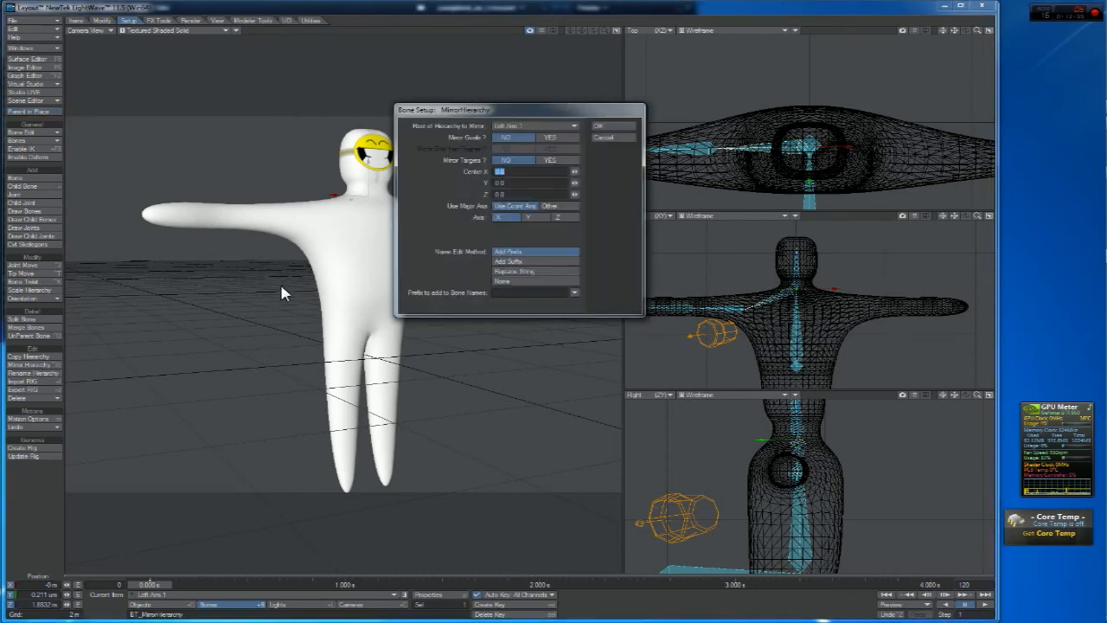
{"action": "left_click", "coordinate": [540, 128]}
{"action": "left_click", "coordinate": [432, 130]}
{"action": "left_click_drag", "start_coordinate": [526, 113], "coordinate": [553, 115]}
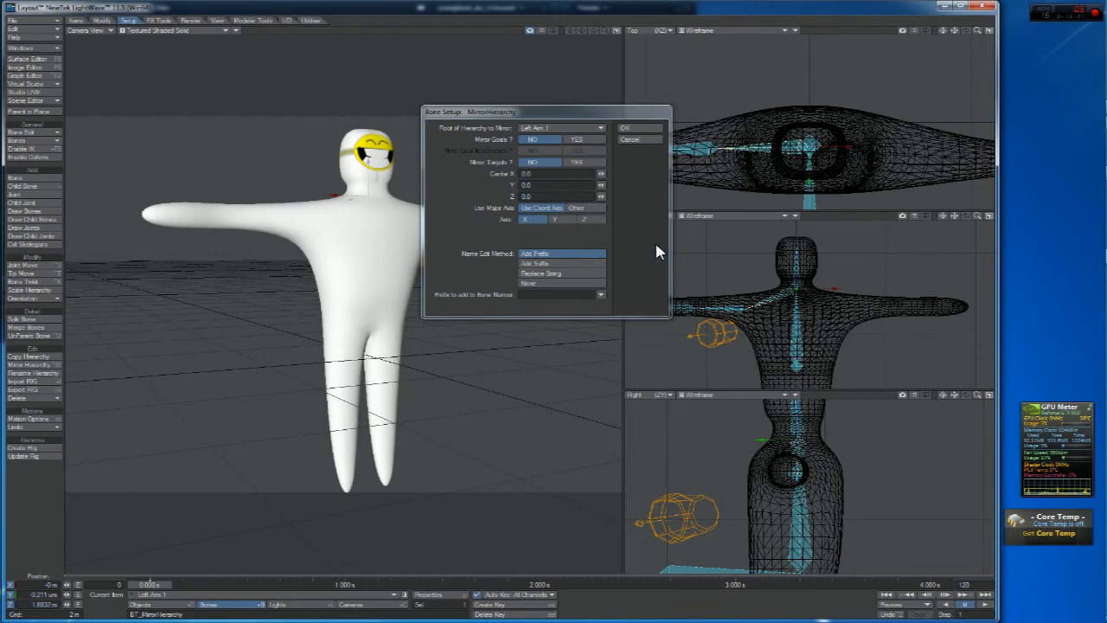
{"action": "left_click", "coordinate": [645, 129]}
{"action": "mouse_move", "coordinate": [978, 216]}
{"action": "left_mouse_down"}
{"action": "mouse_move", "coordinate": [857, 215]}
{"action": "mouse_move", "coordinate": [986, 216]}
{"action": "left_mouse_up"}
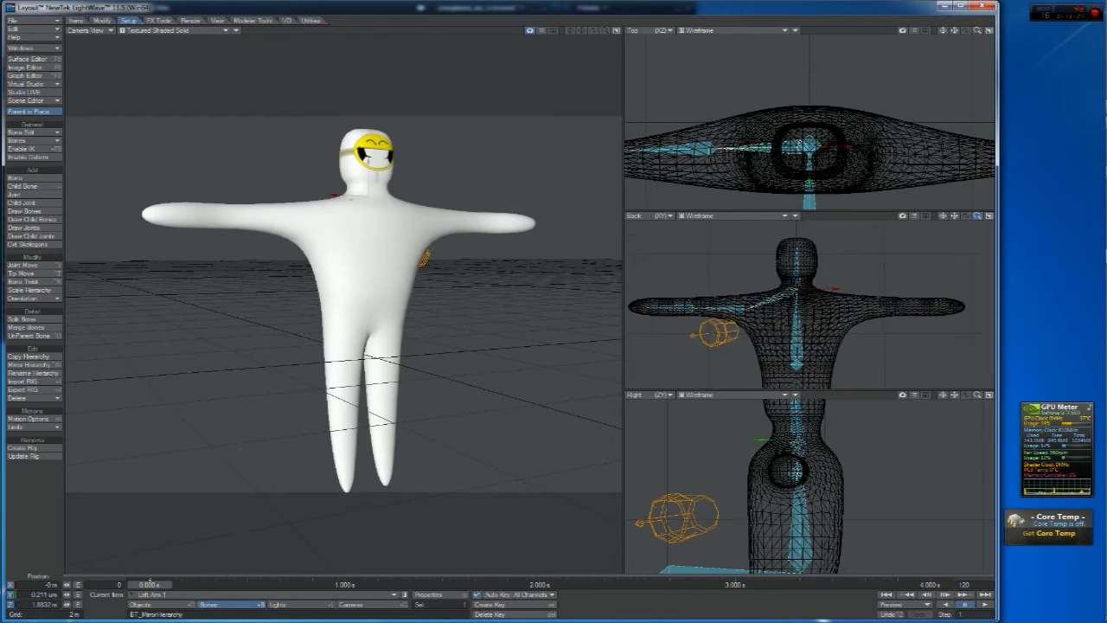
{"action": "left_click", "coordinate": [28, 357]}
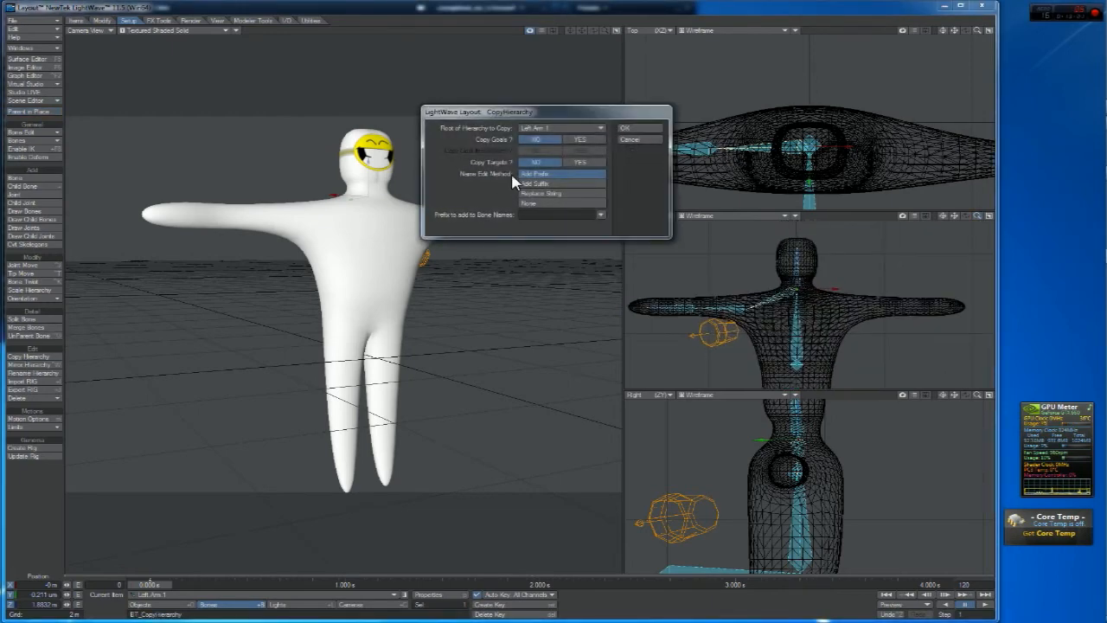
{"action": "left_click", "coordinate": [645, 140]}
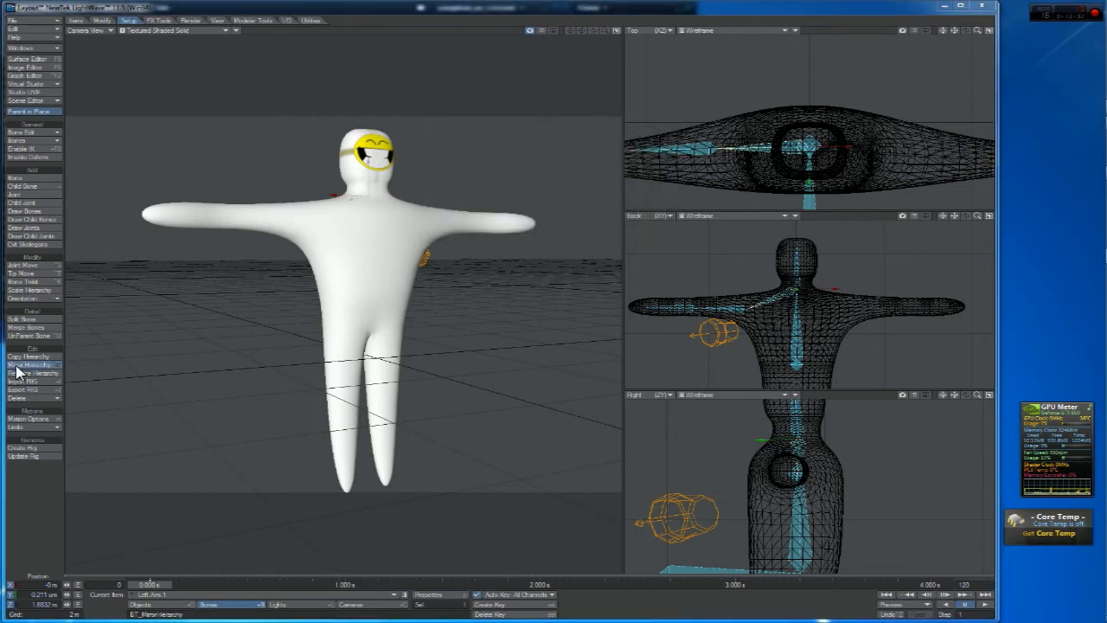
Try to mirror the Left Arm.1 bone hierarchy across the Y axis, centred at 0, adding the prefix Right to the bone names
{"action": "left_click", "coordinate": [18, 367]}
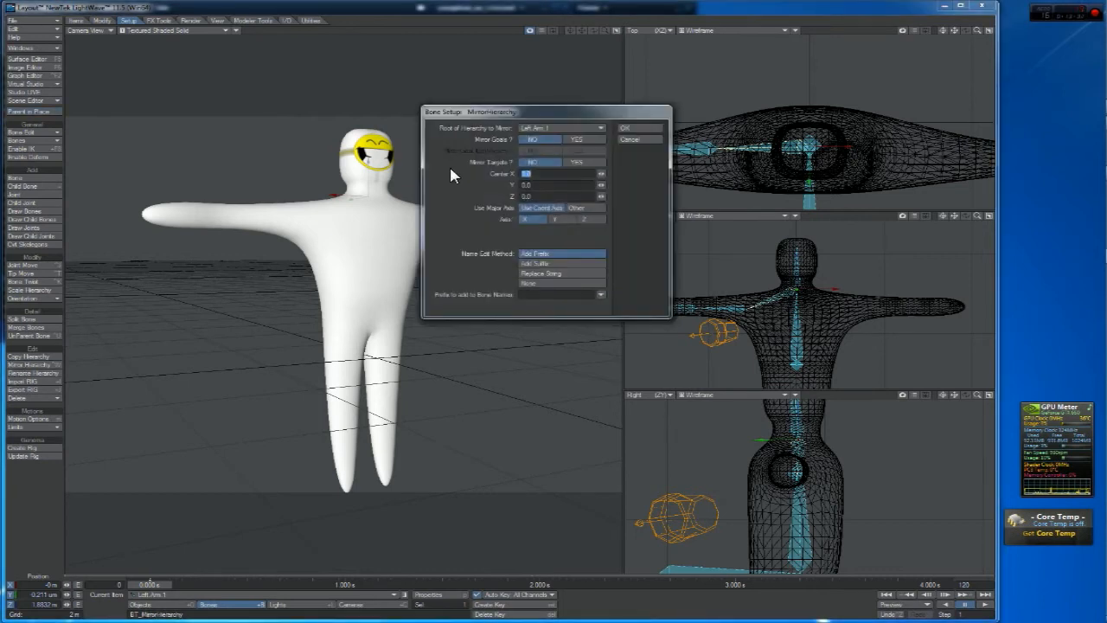
{"action": "left_click", "coordinate": [577, 273]}
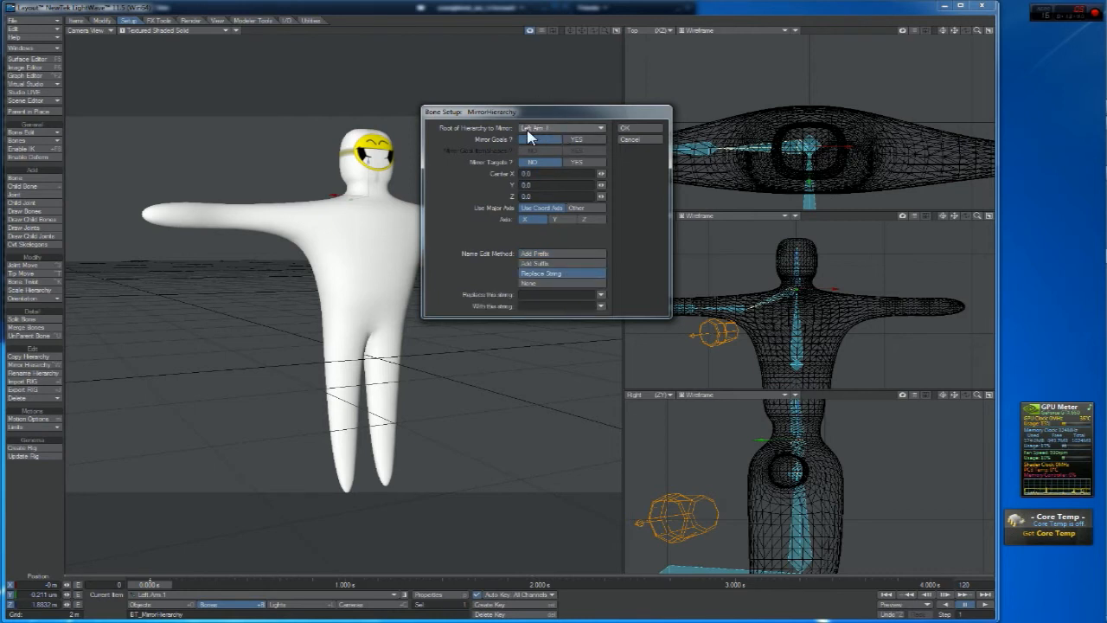
{"action": "left_click", "coordinate": [552, 256]}
{"action": "left_click", "coordinate": [602, 294]}
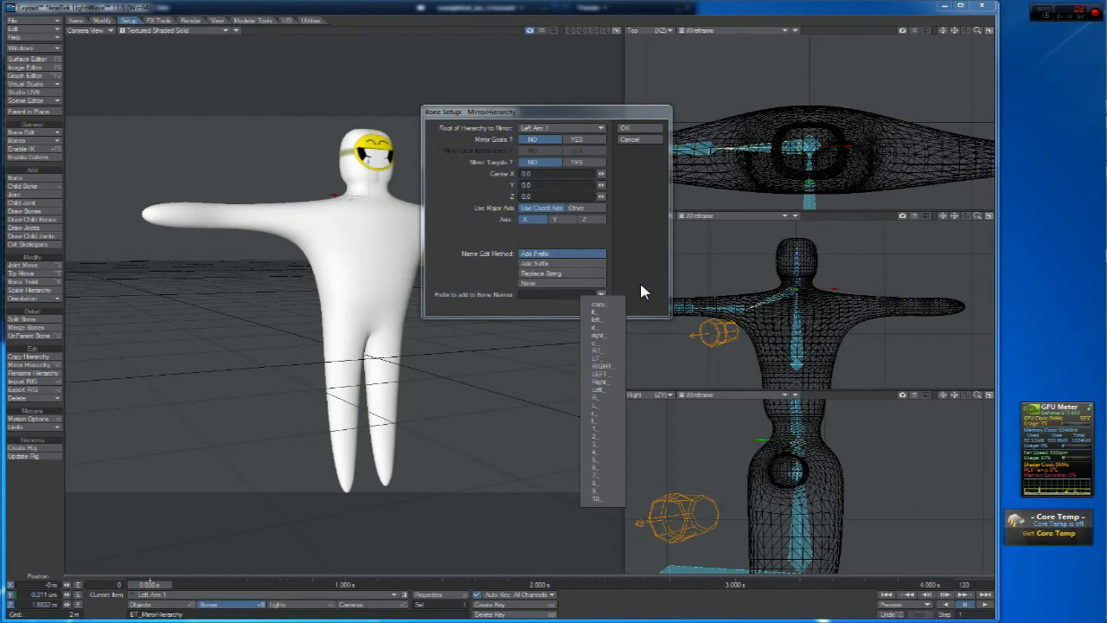
{"action": "left_click", "coordinate": [560, 221]}
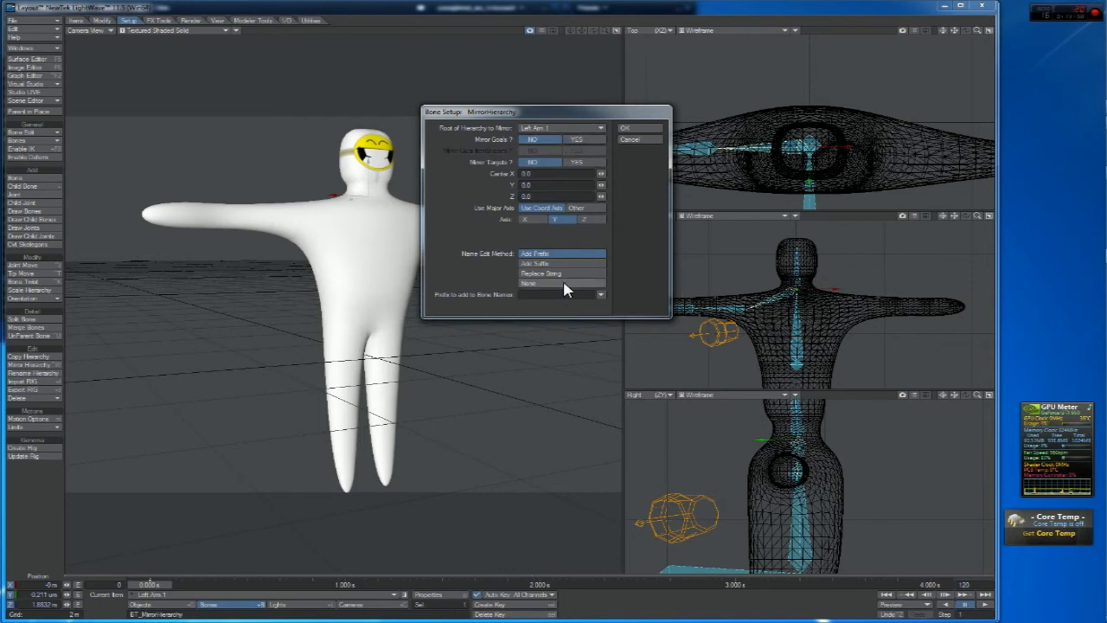
{"action": "left_click", "coordinate": [600, 295]}
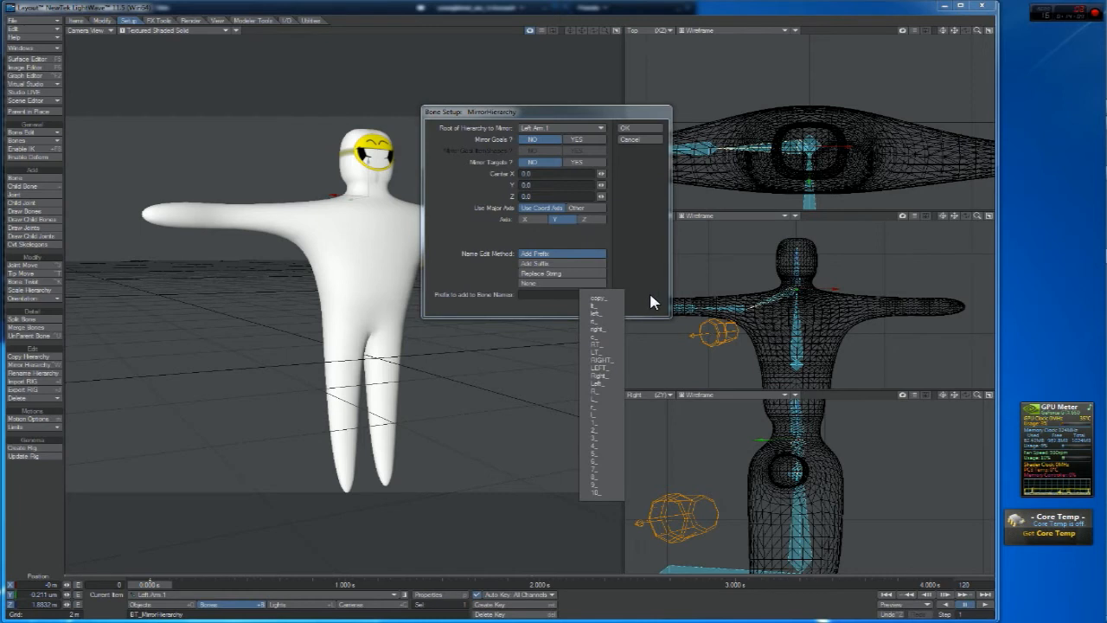
{"action": "left_click", "coordinate": [603, 360]}
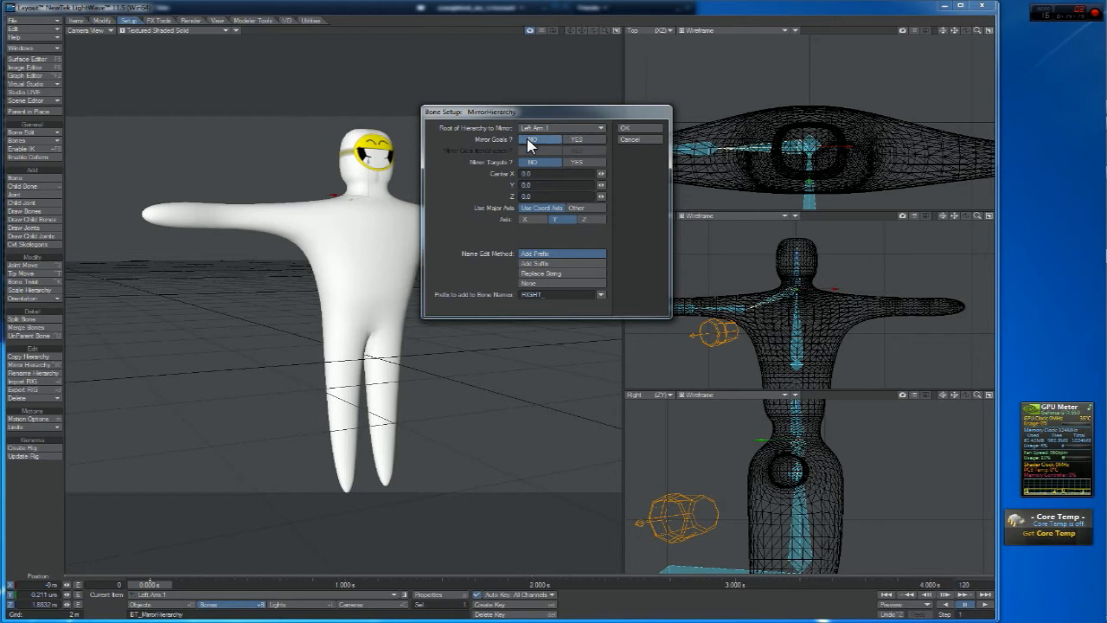
{"action": "left_click", "coordinate": [555, 295]}
{"action": "type", "text": "Right_"}
{"action": "left_click", "coordinate": [655, 130]}
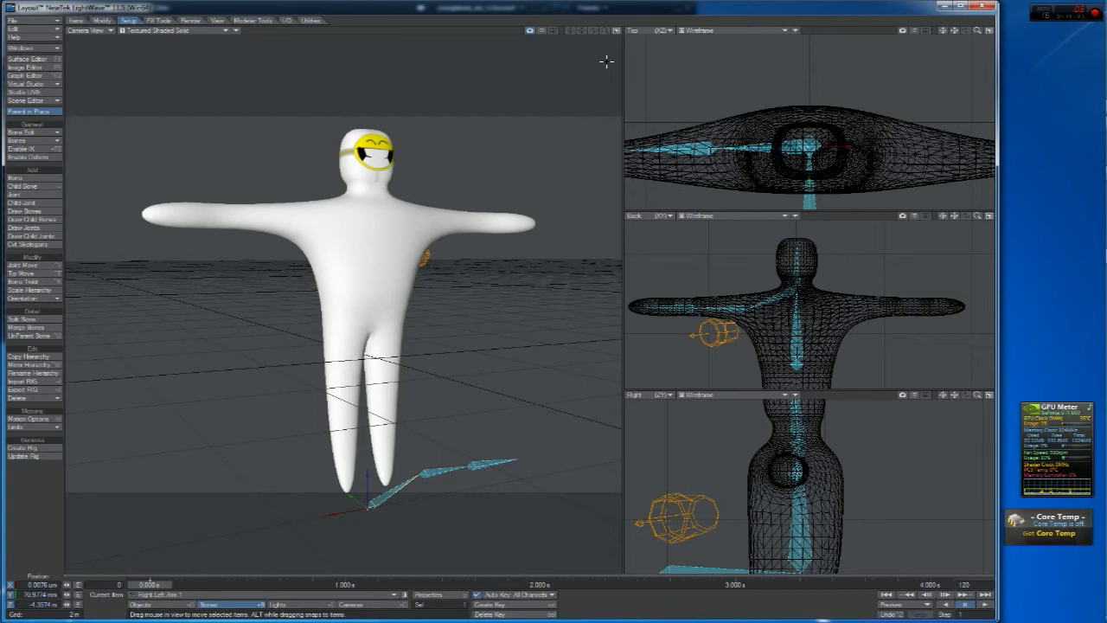
Delete the misplaced mirrored arm bone hierarchy near the character's feet, including all its descendants
{"action": "left_click_drag", "start_coordinate": [983, 393], "coordinate": [975, 491]}
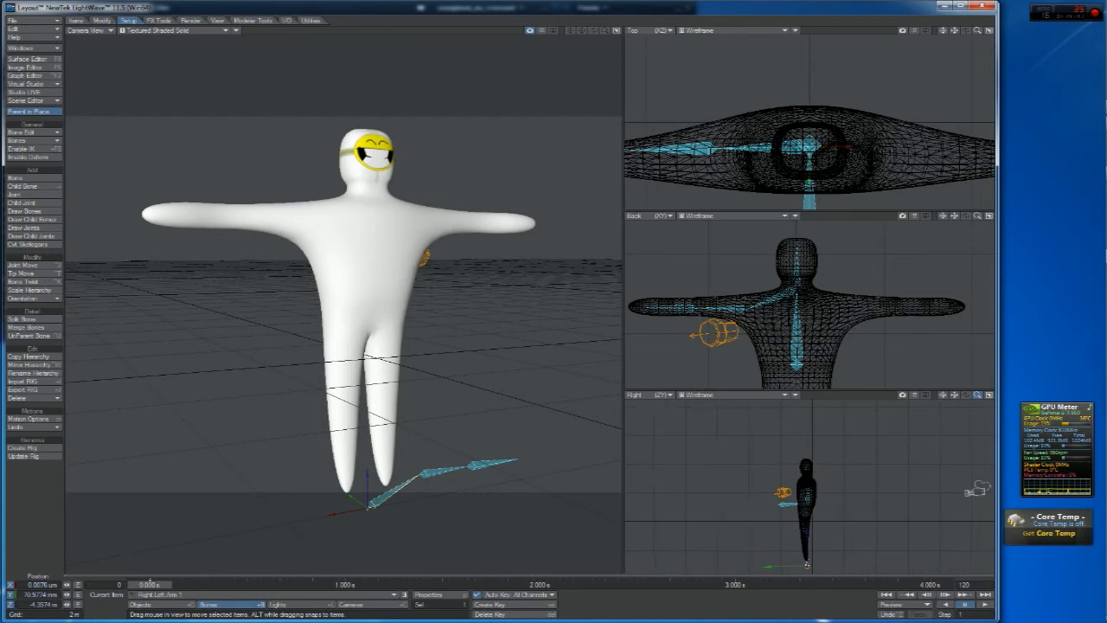
{"action": "left_click_drag", "start_coordinate": [955, 395], "coordinate": [954, 334]}
{"action": "mouse_move", "coordinate": [977, 395]}
{"action": "left_mouse_down"}
{"action": "mouse_move", "coordinate": [1024, 395]}
{"action": "mouse_move", "coordinate": [965, 395]}
{"action": "left_mouse_up"}
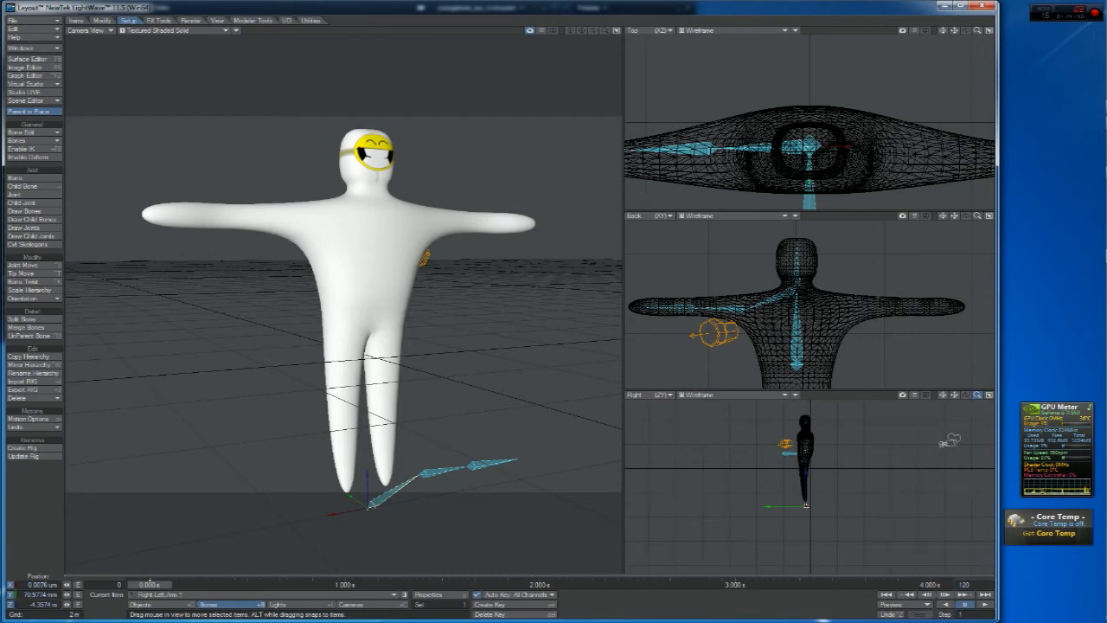
{"action": "key", "text": "Delete"}
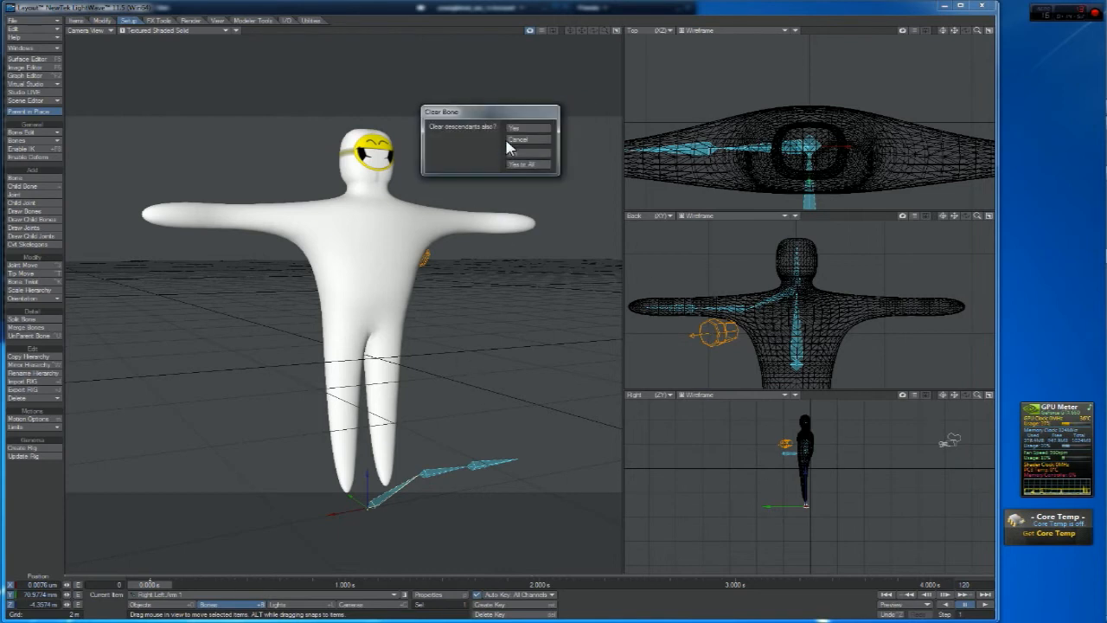
{"action": "left_click", "coordinate": [524, 128]}
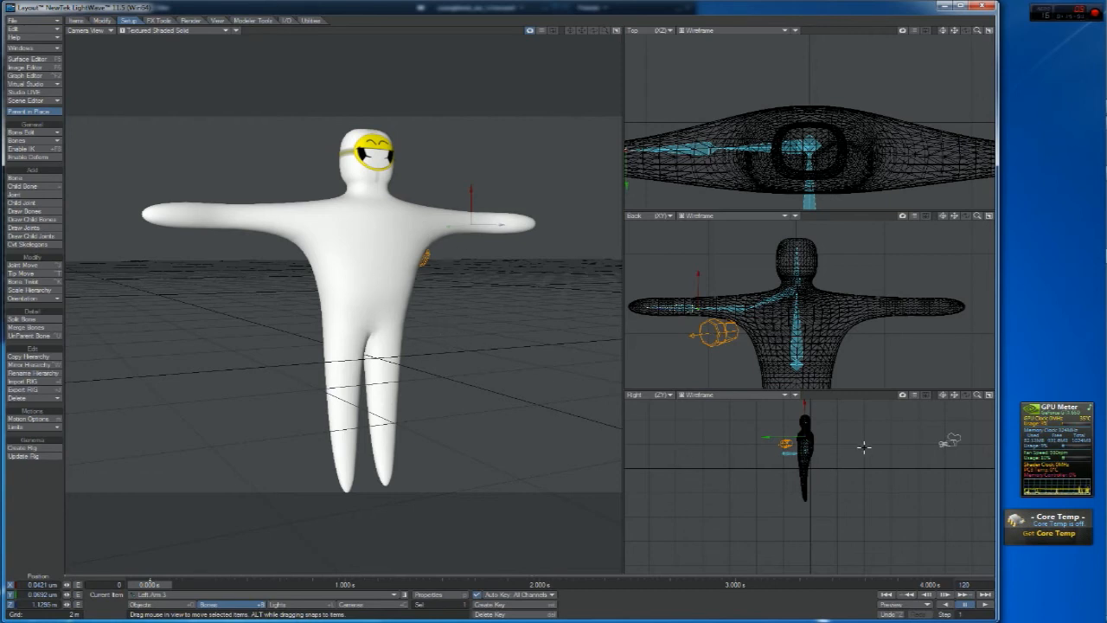
{"action": "left_click_drag", "start_coordinate": [978, 395], "coordinate": [963, 457]}
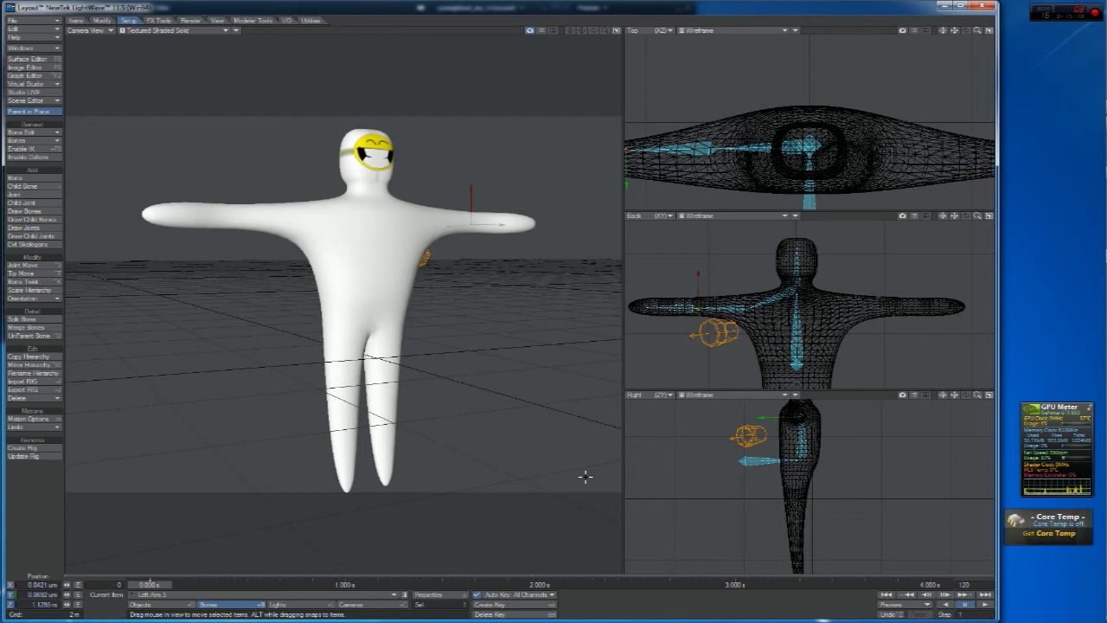
{"action": "left_click_drag", "start_coordinate": [977, 31], "coordinate": [828, 108]}
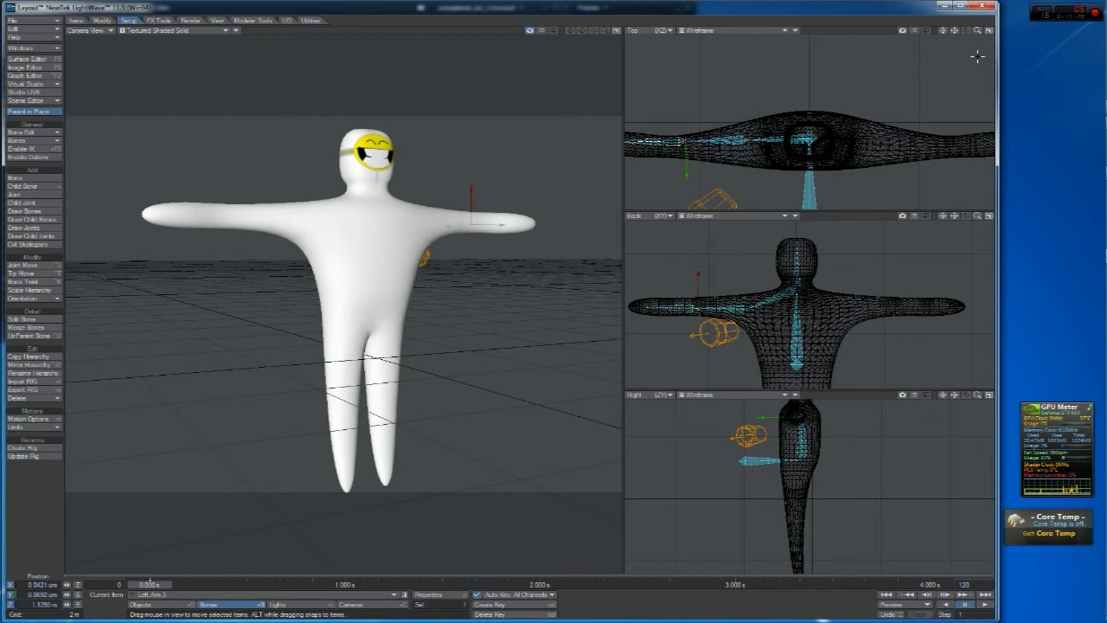
{"action": "mouse_move", "coordinate": [1106, 93]}
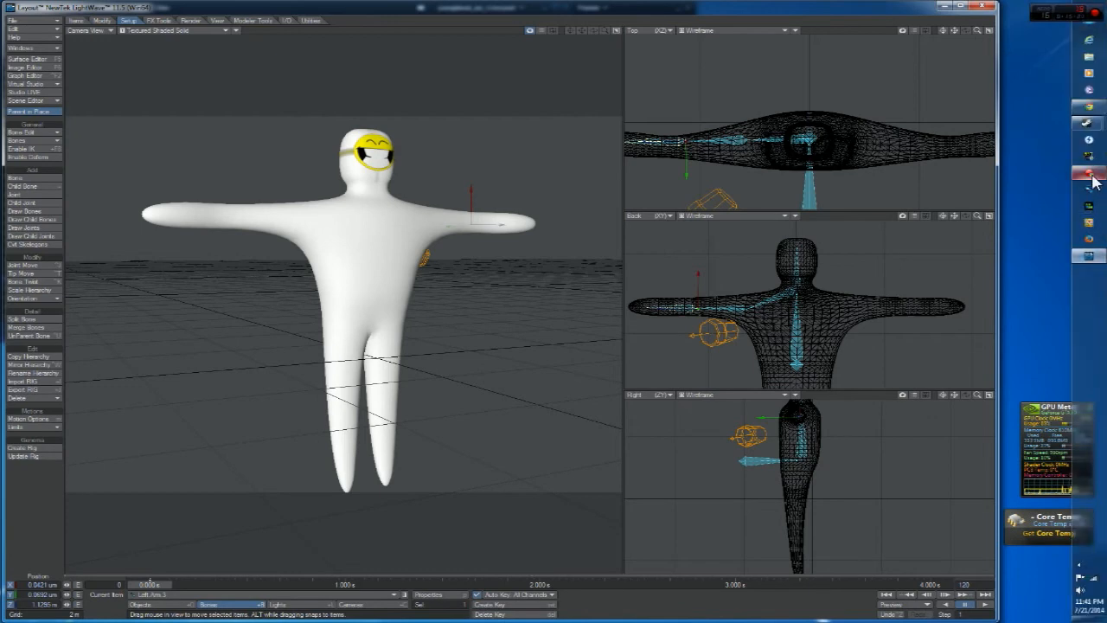
{"action": "left_click", "coordinate": [1090, 174]}
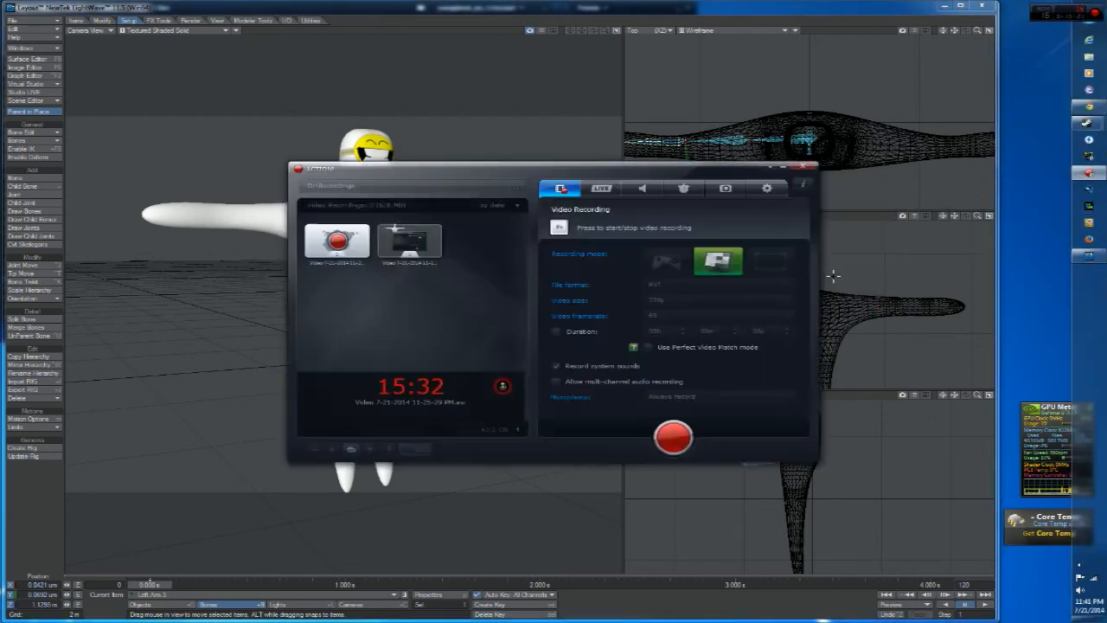
{"action": "left_click", "coordinate": [674, 437]}
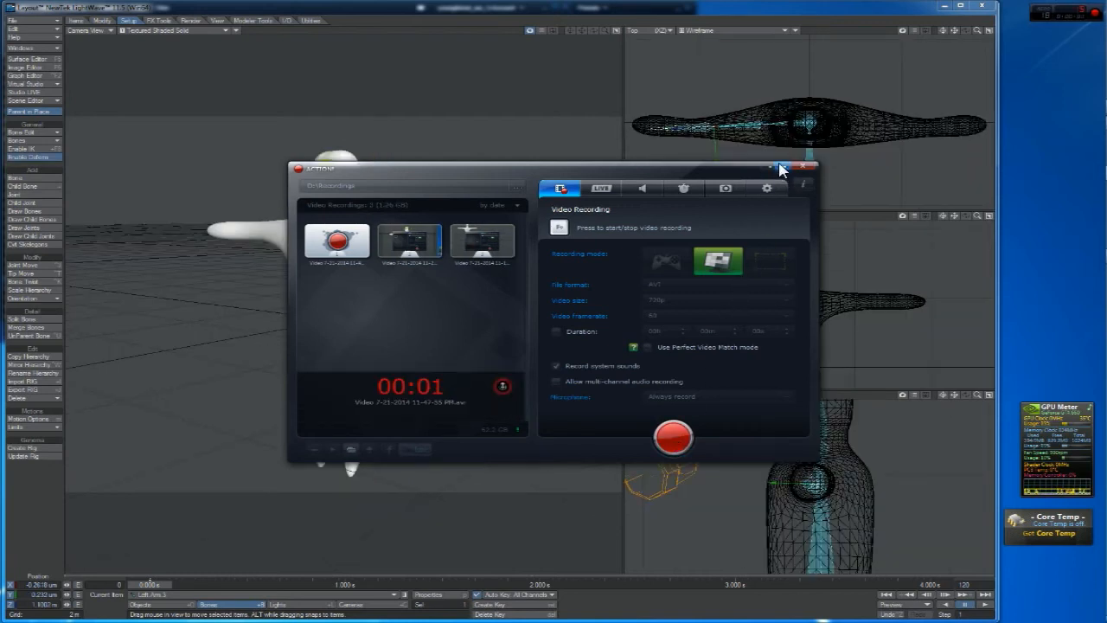
{"action": "left_click", "coordinate": [781, 166]}
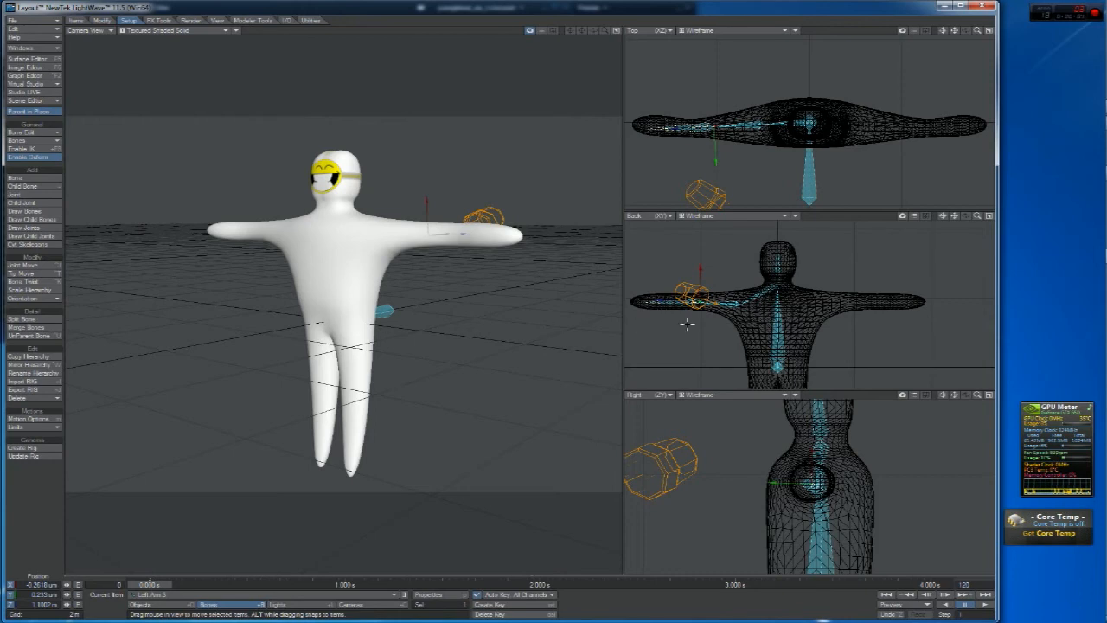
Mirror the Left Arm.1 bone hierarchy across the X axis, centred at 0, adding the prefix Right to the bone names
{"action": "key", "text": "Down"}
{"action": "left_click_drag", "start_coordinate": [958, 400], "coordinate": [935, 416]}
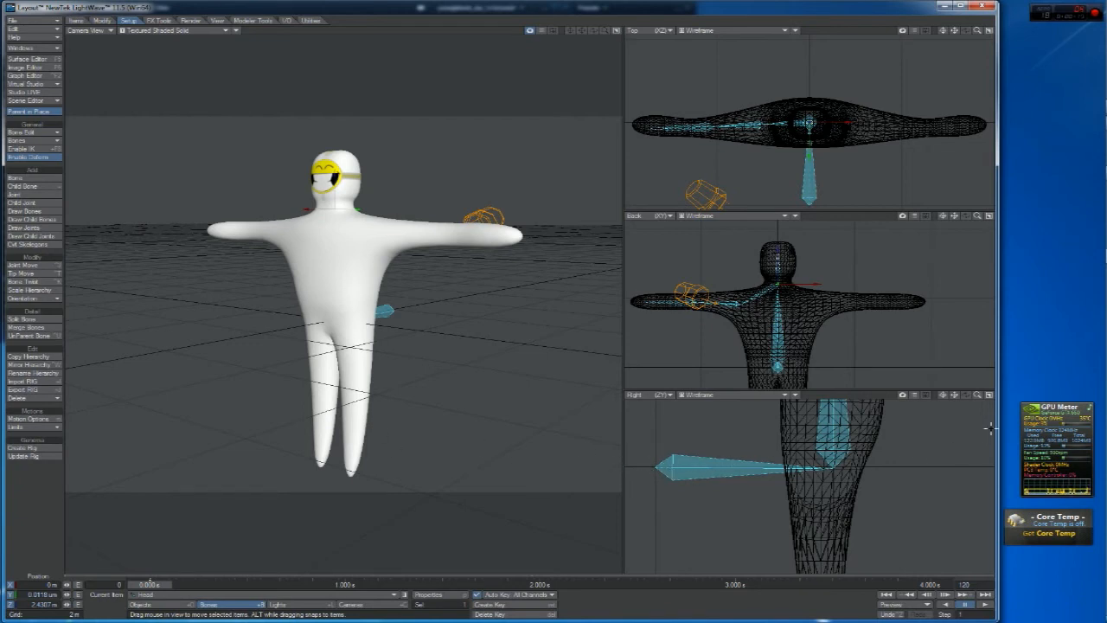
{"action": "left_click_drag", "start_coordinate": [954, 395], "coordinate": [949, 565]}
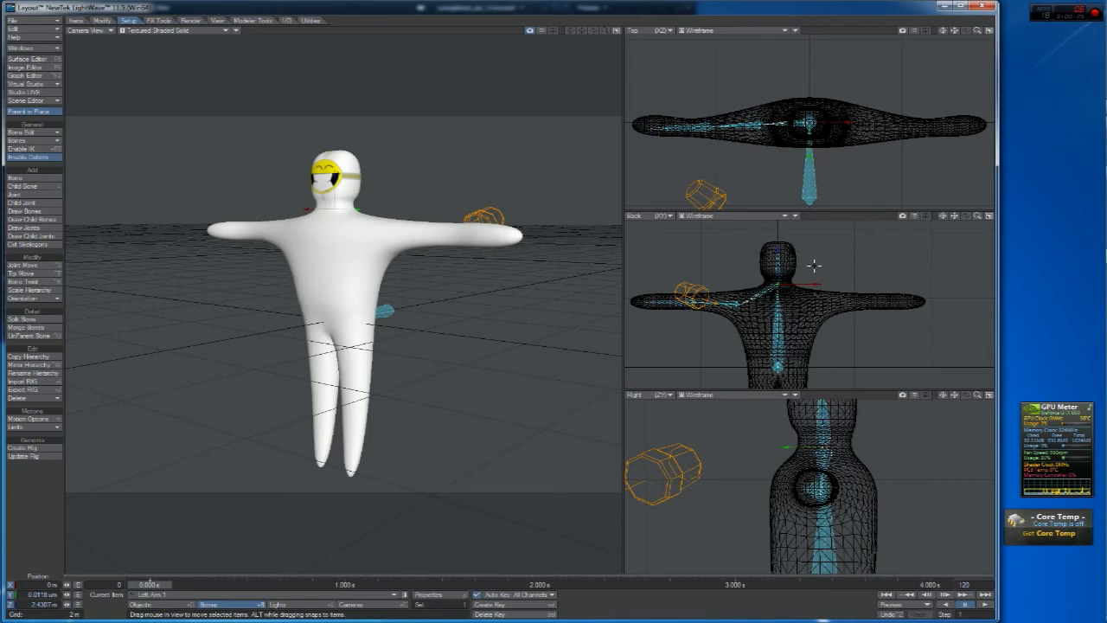
{"action": "key", "text": "t"}
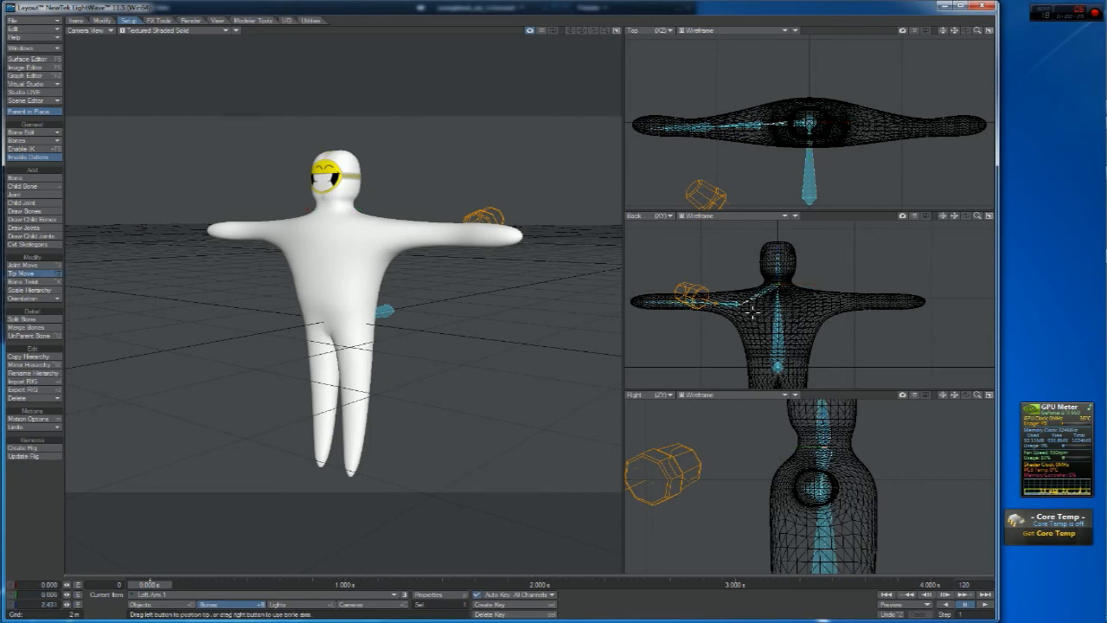
{"action": "key", "text": "t"}
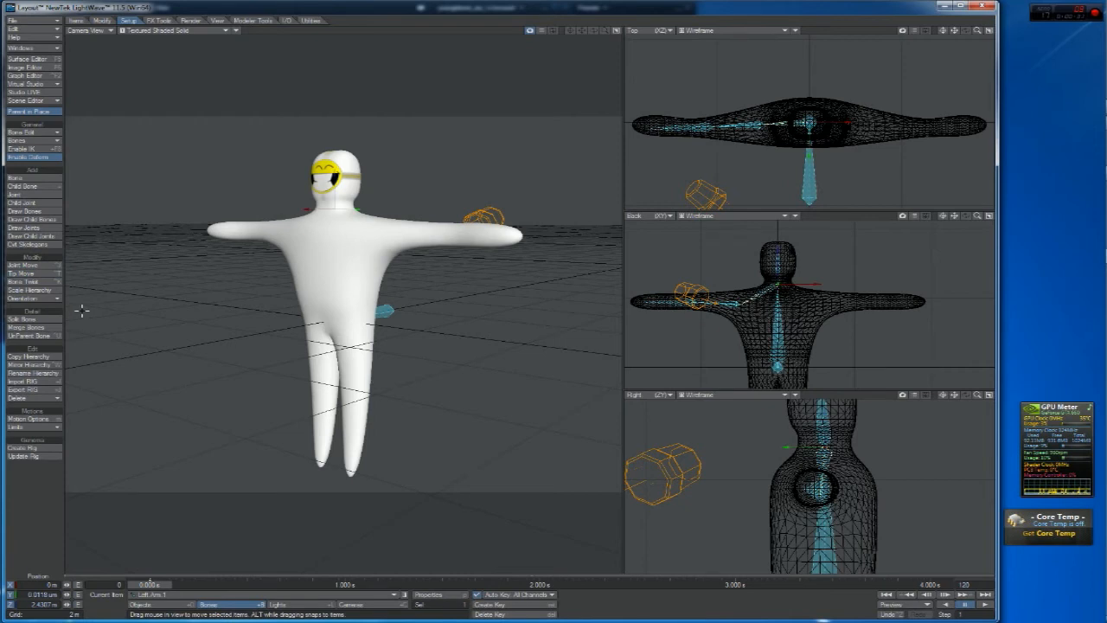
{"action": "left_click", "coordinate": [31, 364]}
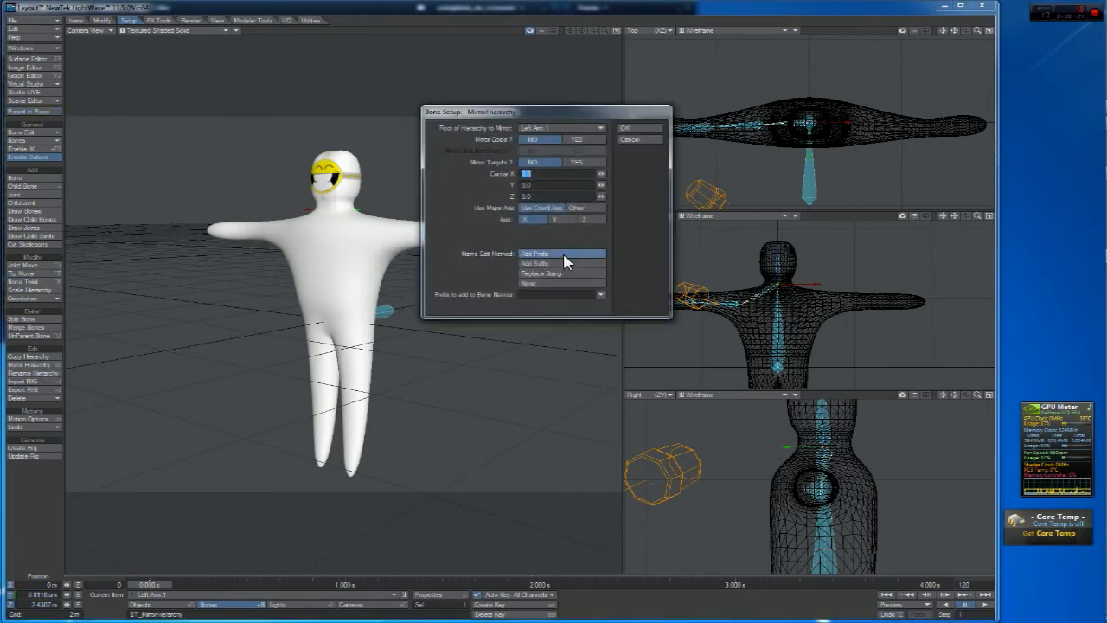
{"action": "left_click", "coordinate": [602, 294]}
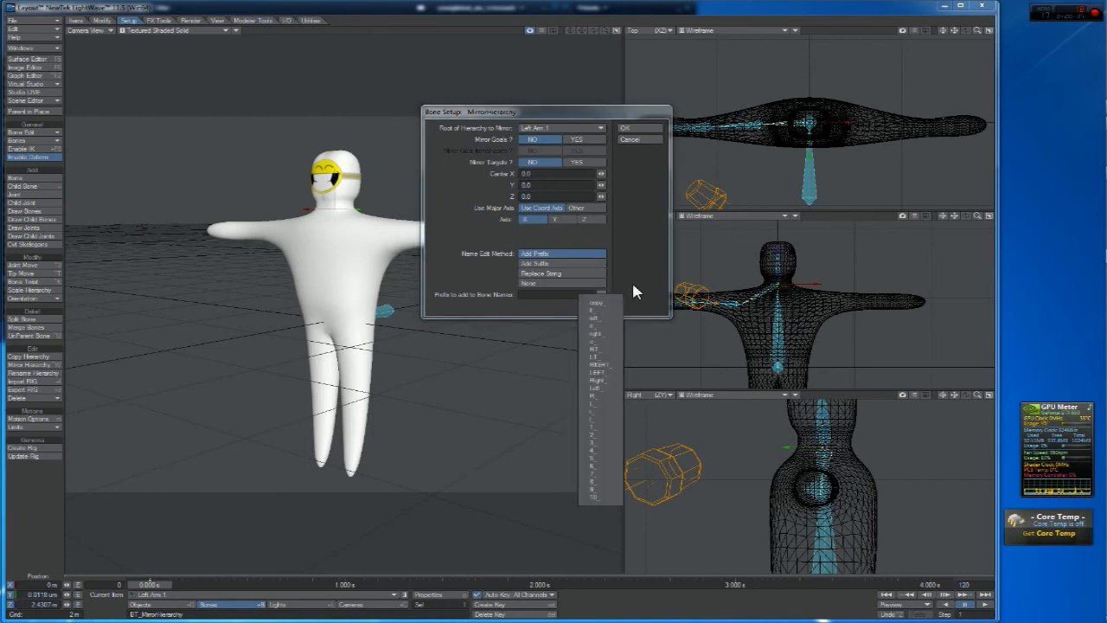
{"action": "left_click", "coordinate": [571, 295]}
{"action": "type", "text": "Right"}
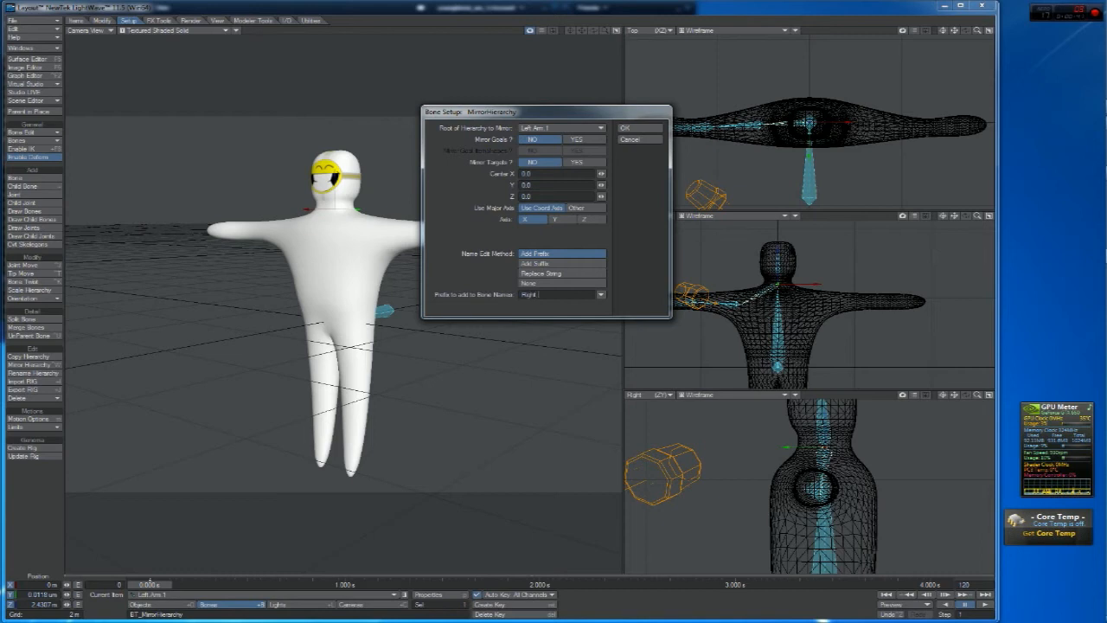
{"action": "left_click", "coordinate": [629, 128]}
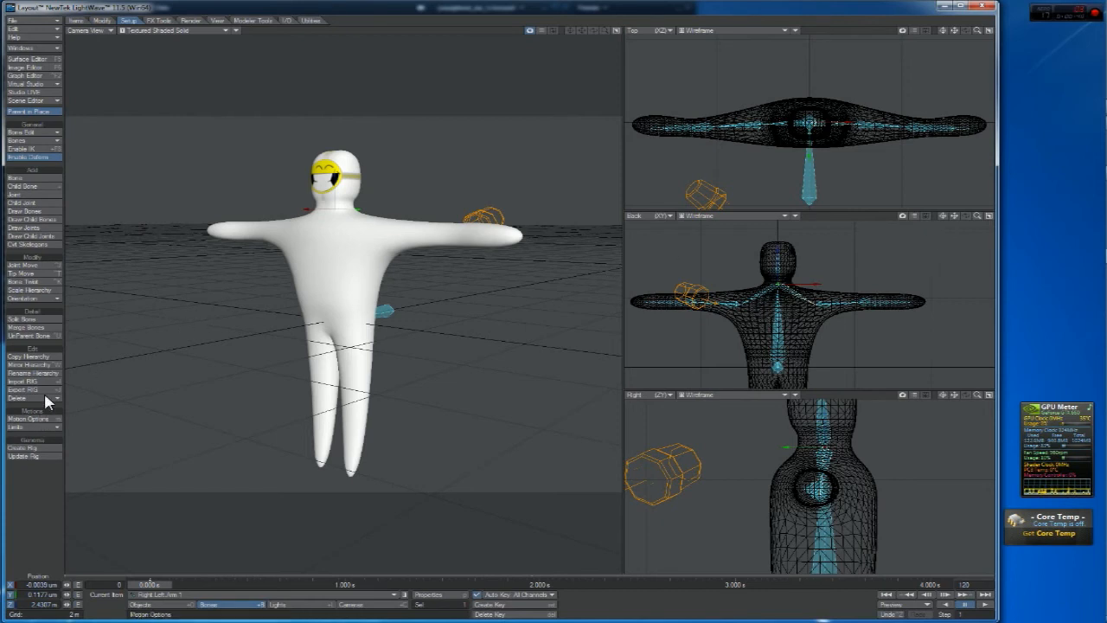
{"action": "left_click", "coordinate": [38, 364]}
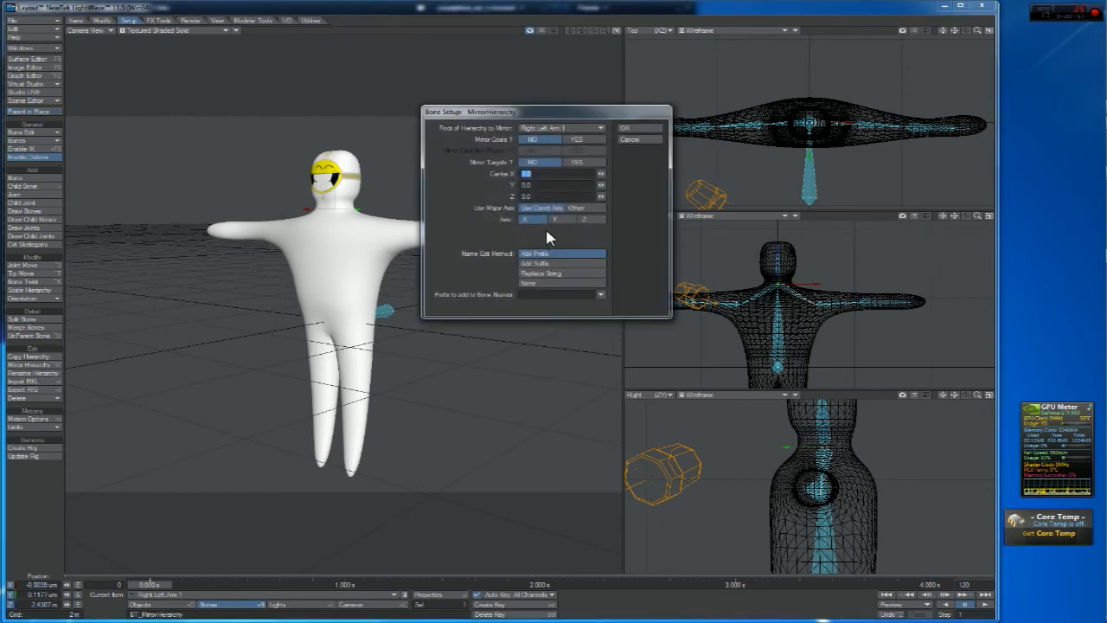
{"action": "left_click", "coordinate": [638, 128]}
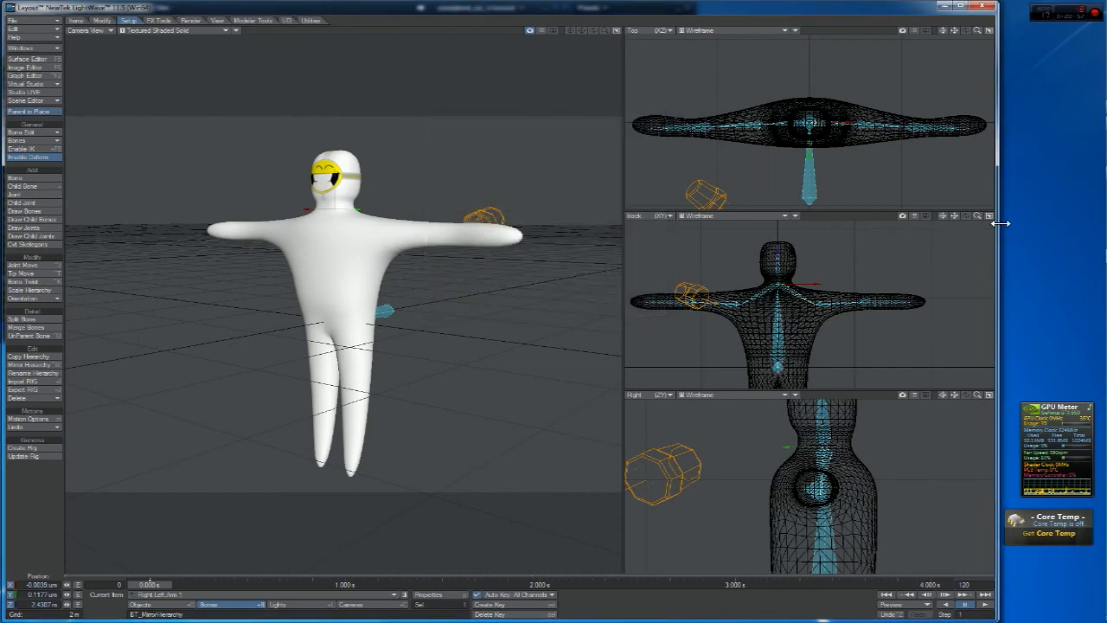
{"action": "mouse_move", "coordinate": [978, 216]}
{"action": "left_mouse_down"}
{"action": "mouse_move", "coordinate": [882, 216]}
{"action": "mouse_move", "coordinate": [973, 215]}
{"action": "mouse_move", "coordinate": [956, 215]}
{"action": "left_mouse_up"}
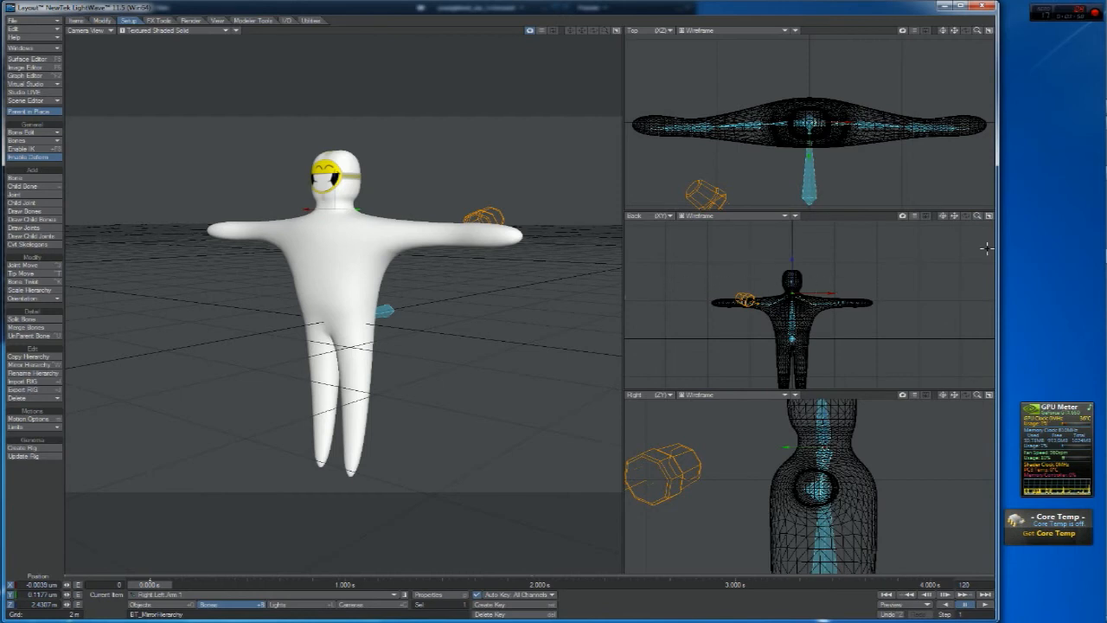
{"action": "mouse_move", "coordinate": [979, 216]}
{"action": "left_mouse_down"}
{"action": "mouse_move", "coordinate": [1021, 217]}
{"action": "mouse_move", "coordinate": [888, 216]}
{"action": "mouse_move", "coordinate": [1008, 217]}
{"action": "mouse_move", "coordinate": [965, 209]}
{"action": "mouse_move", "coordinate": [985, 211]}
{"action": "left_mouse_up"}
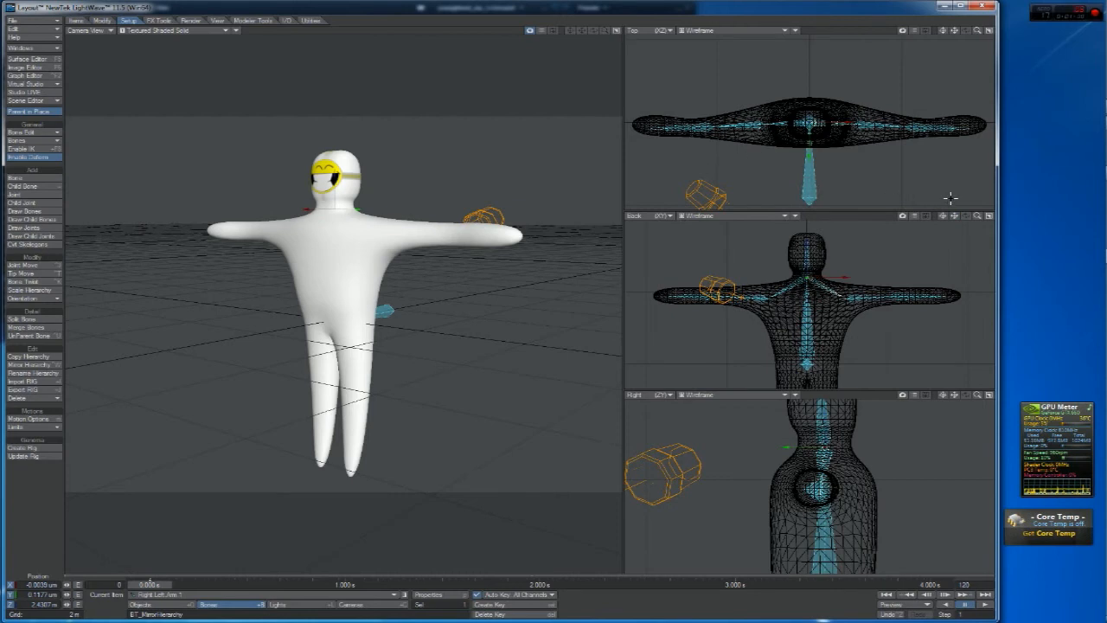
Select the mirrored Right Left Arm.1 bone and nudge its tip slightly outward in the Back viewport with Tip Move
{"action": "key", "text": "ctrl+t"}
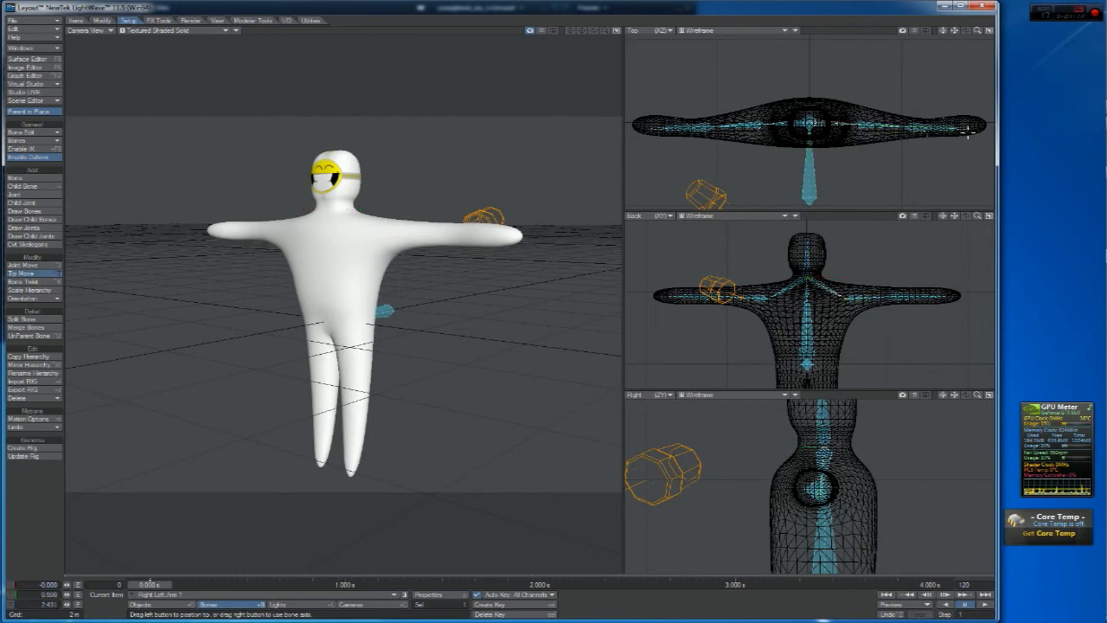
{"action": "key", "text": "t"}
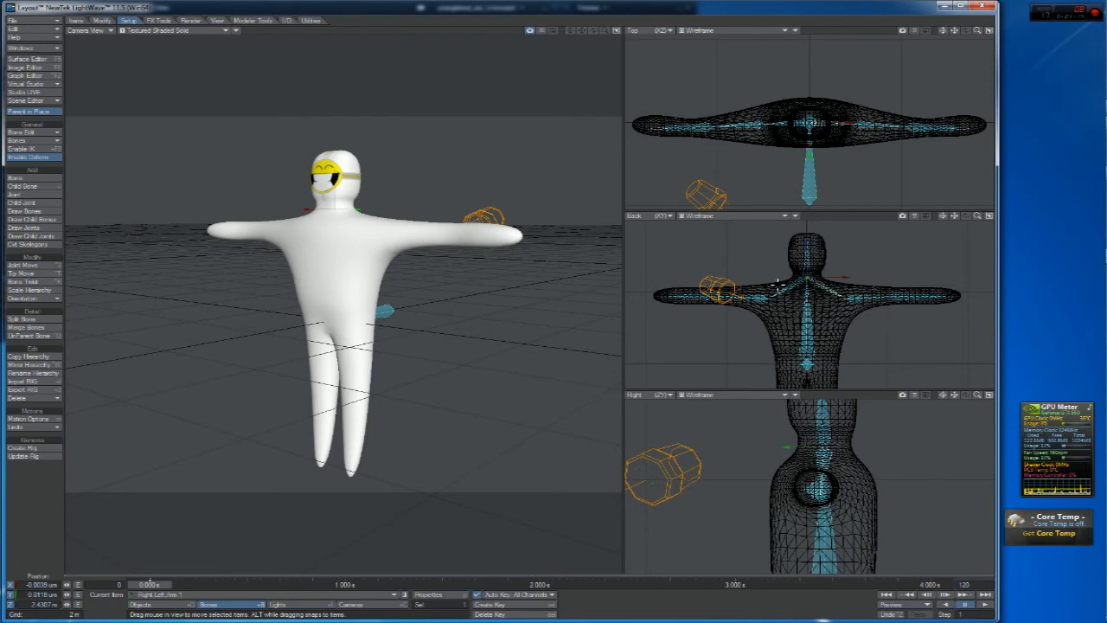
{"action": "left_click", "coordinate": [783, 294]}
{"action": "key", "text": "t"}
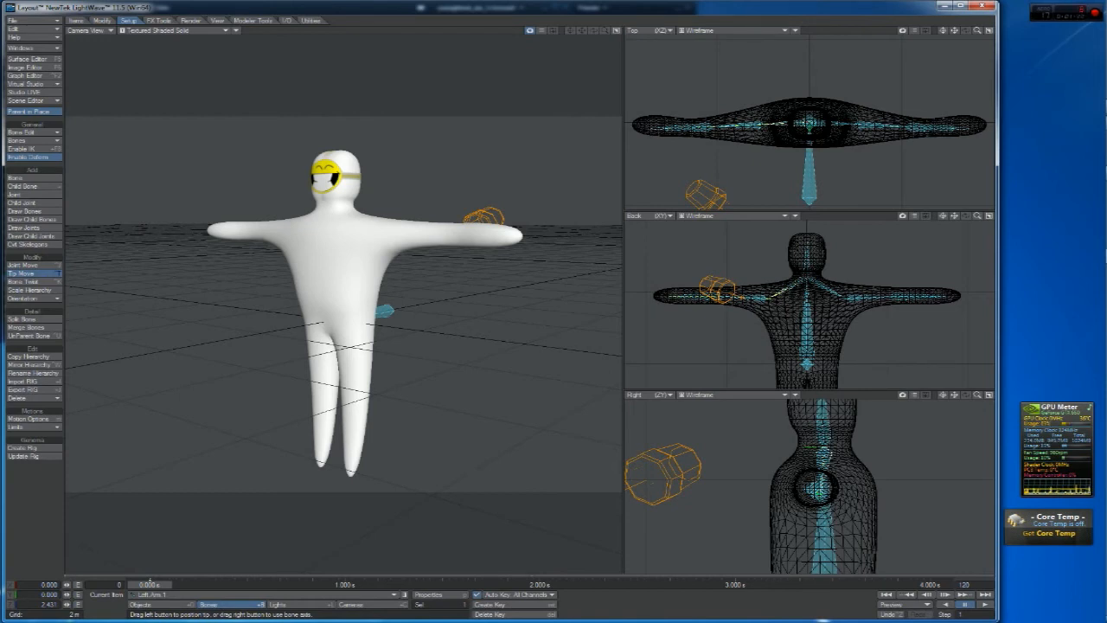
{"action": "key", "text": "t"}
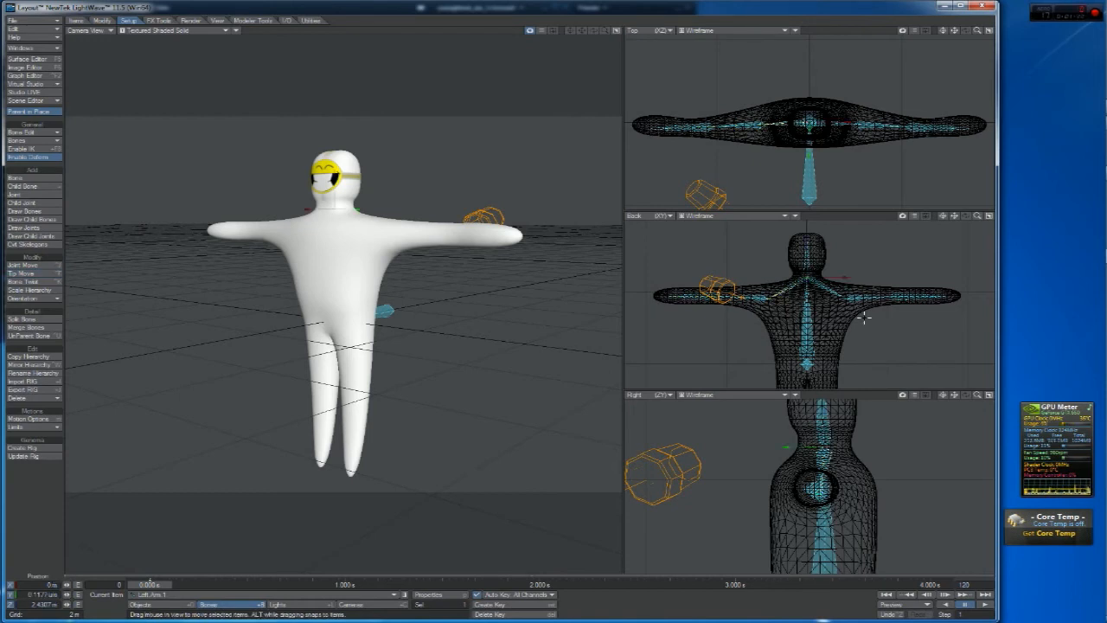
{"action": "left_click", "coordinate": [829, 289]}
{"action": "key", "text": "ctrl+t"}
{"action": "left_click_drag", "start_coordinate": [846, 299], "coordinate": [853, 302]}
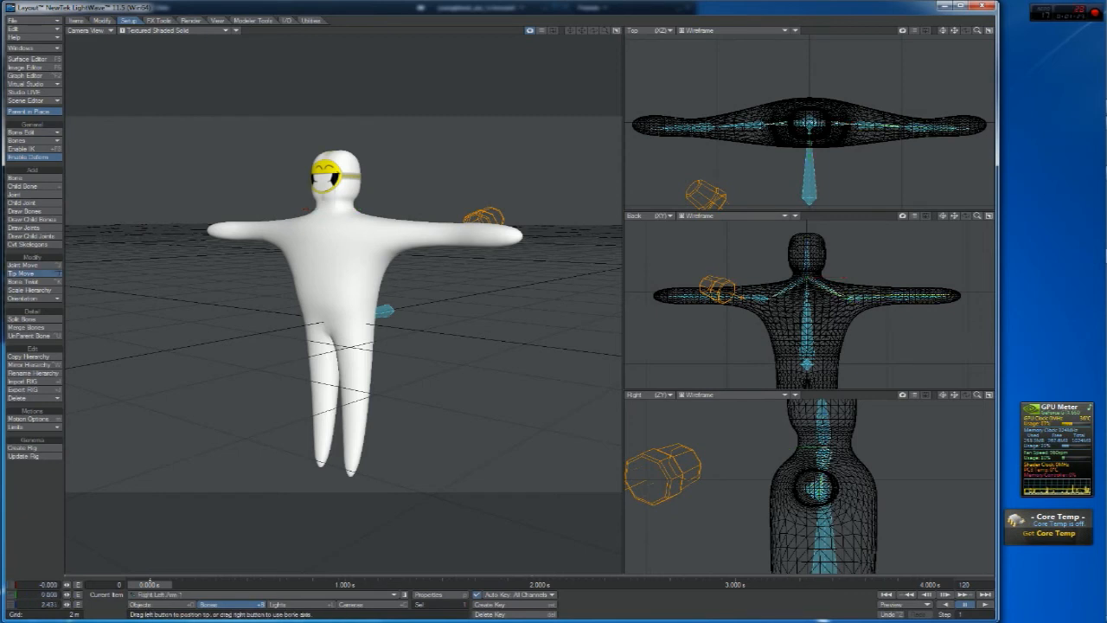
{"action": "key", "text": "t"}
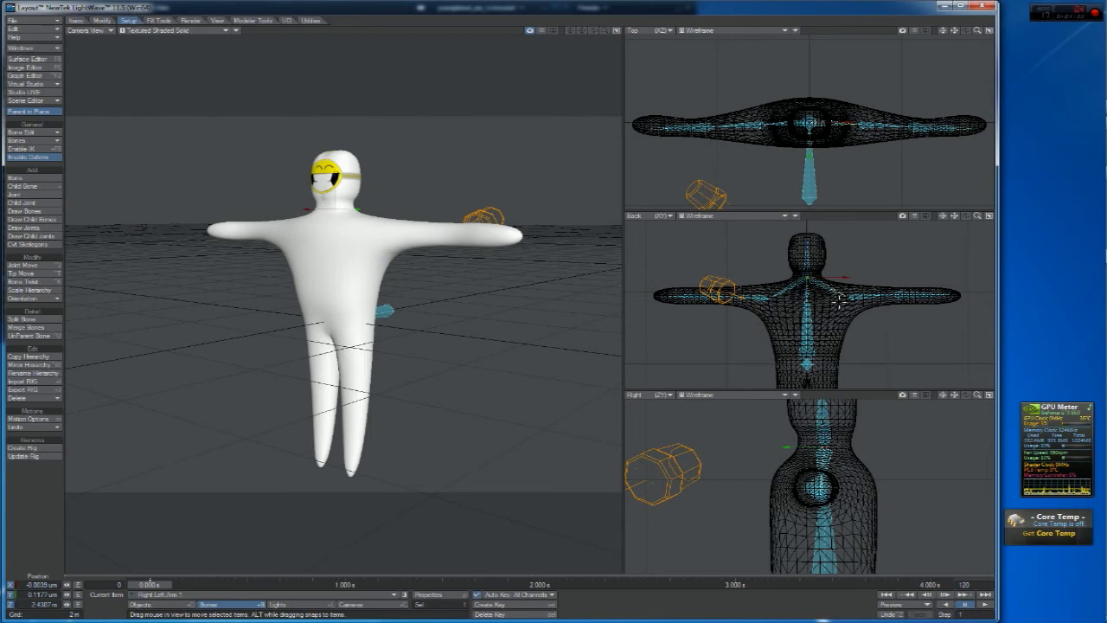
{"action": "key", "text": "ctrl+t"}
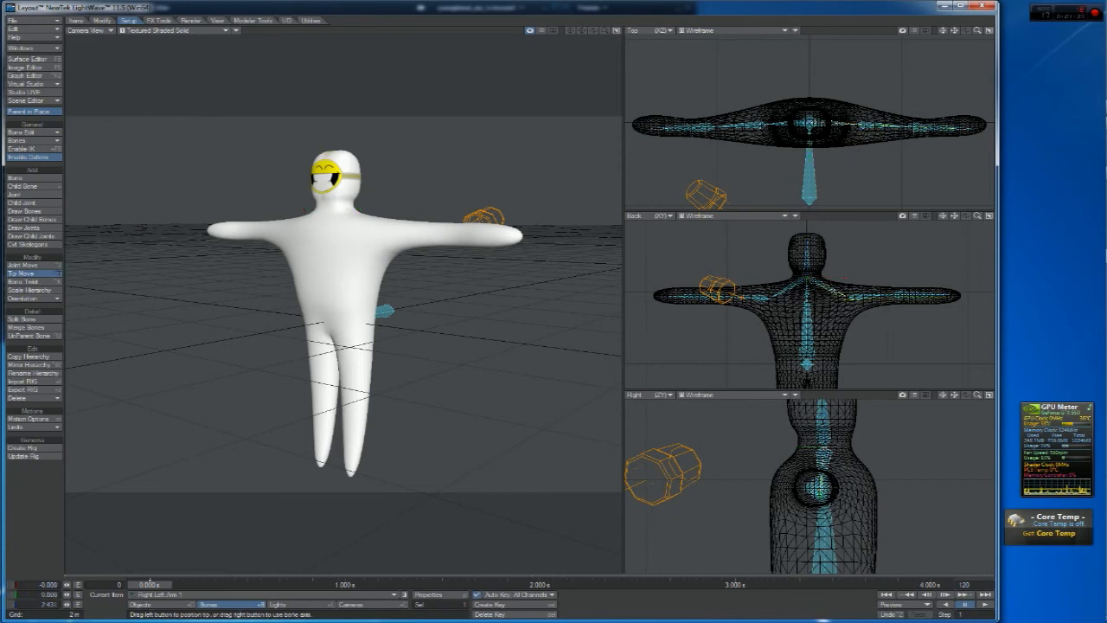
{"action": "key", "text": "t"}
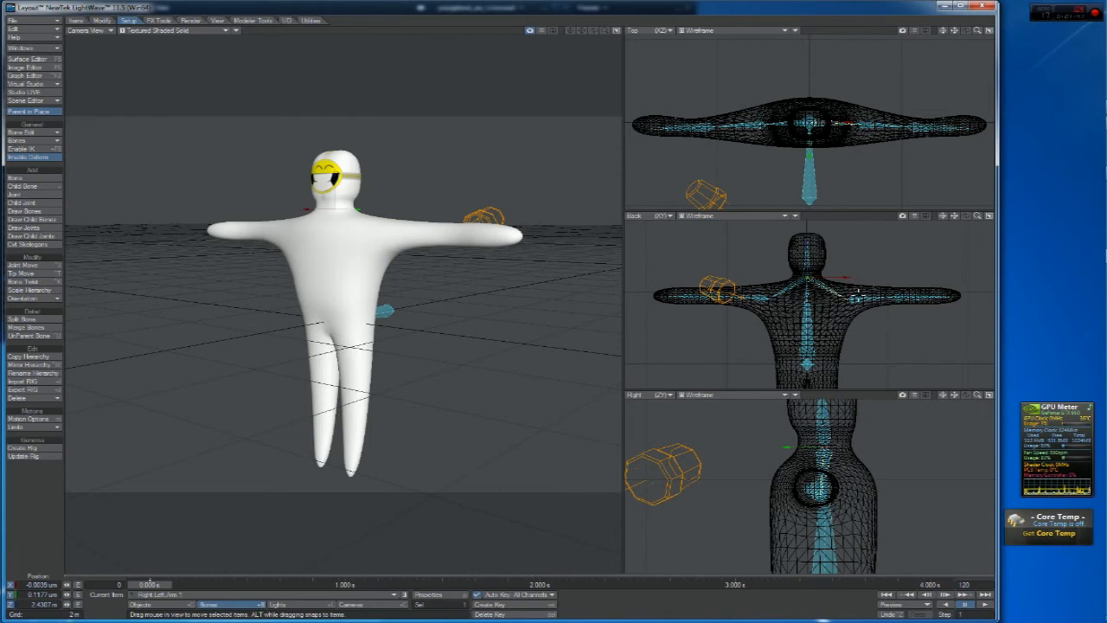
{"action": "key", "text": "t"}
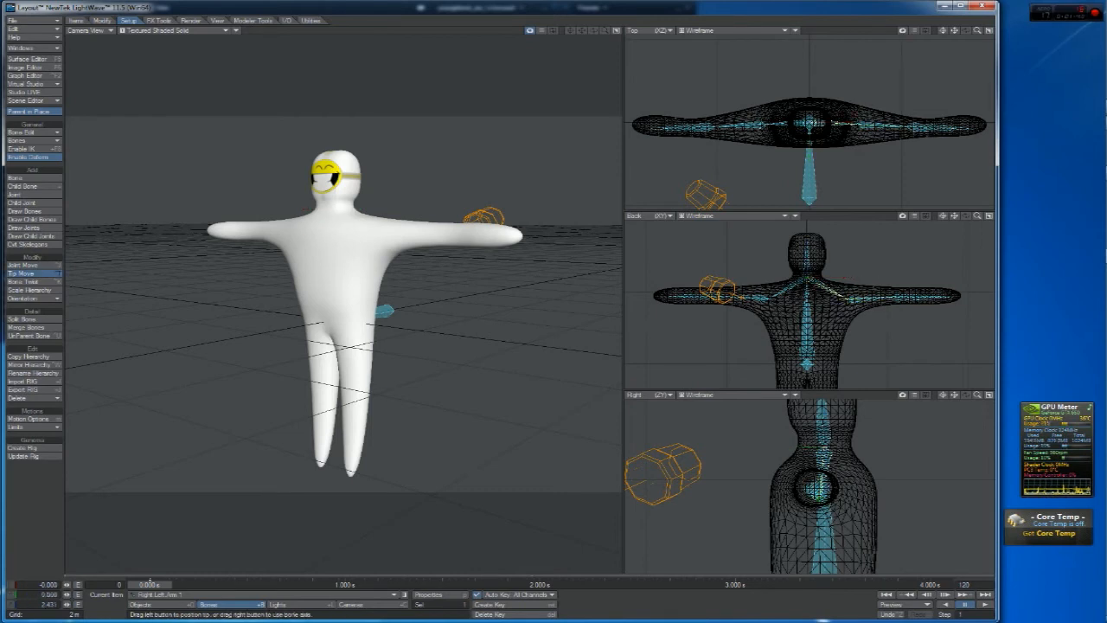
{"action": "key", "text": "t"}
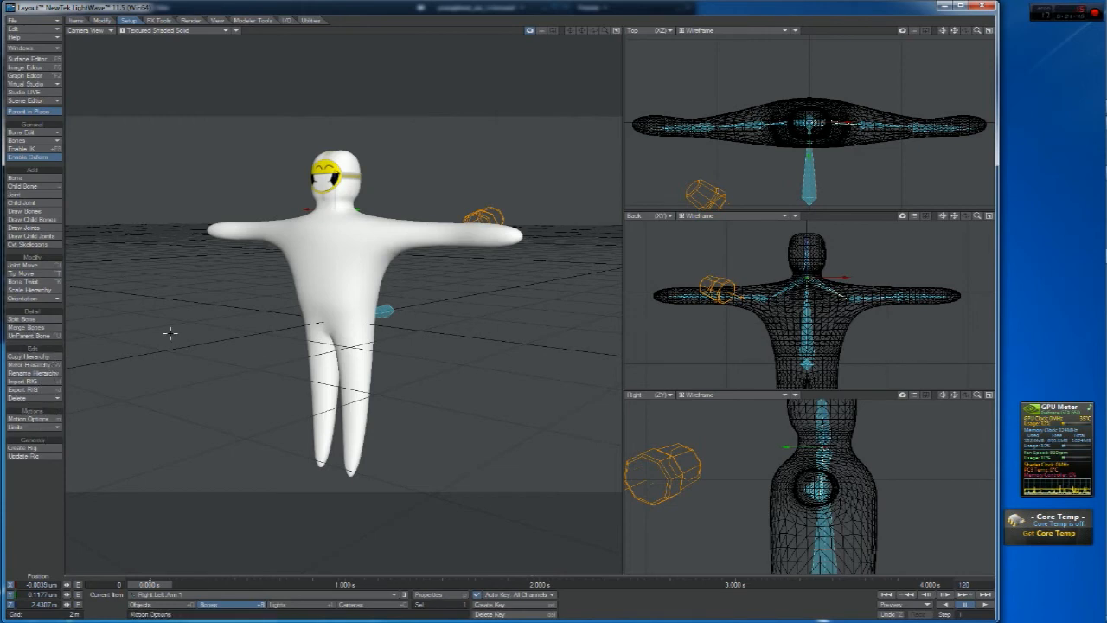
{"action": "left_click_drag", "start_coordinate": [954, 394], "coordinate": [956, 454]}
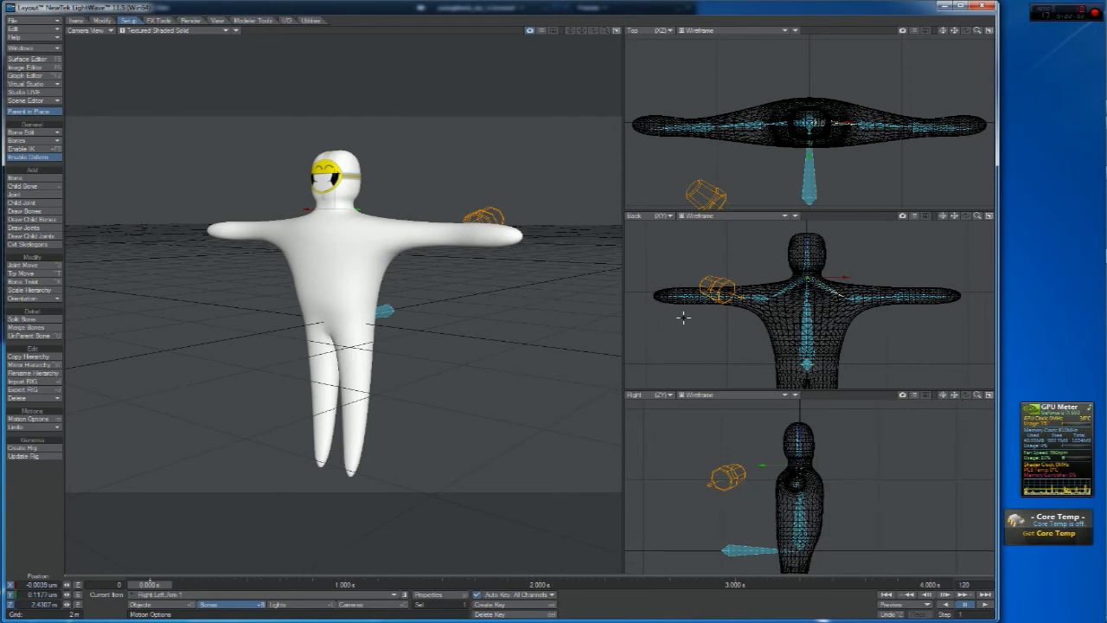
Open the bone properties for Left Arm.1 and look through the available falloff types
{"action": "left_click", "coordinate": [789, 290]}
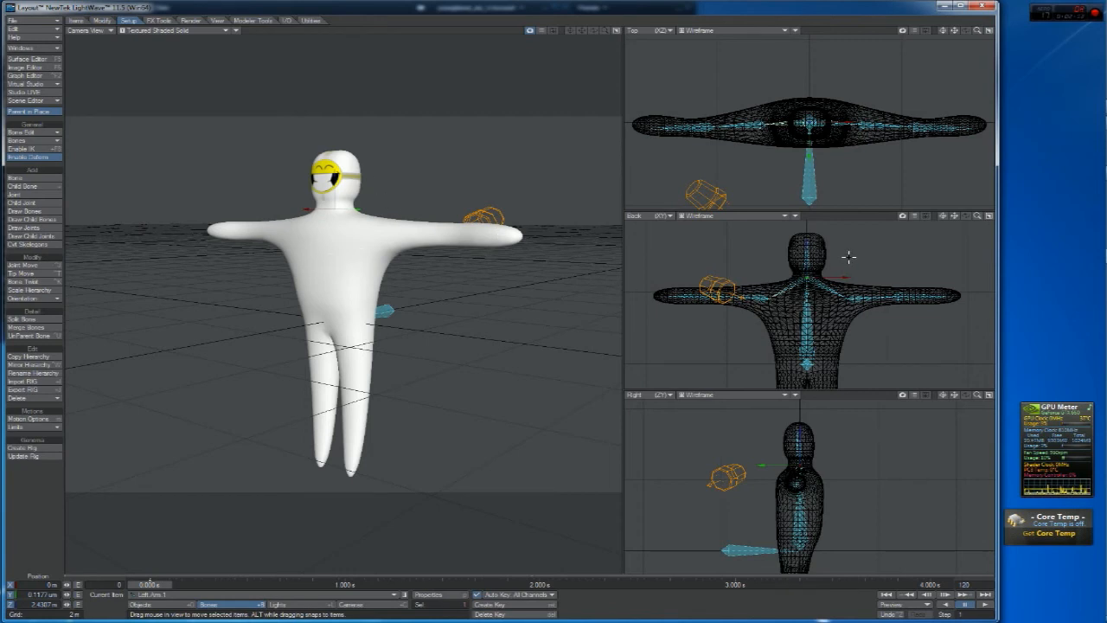
{"action": "key", "text": "p"}
{"action": "left_click_drag", "start_coordinate": [560, 158], "coordinate": [575, 148]}
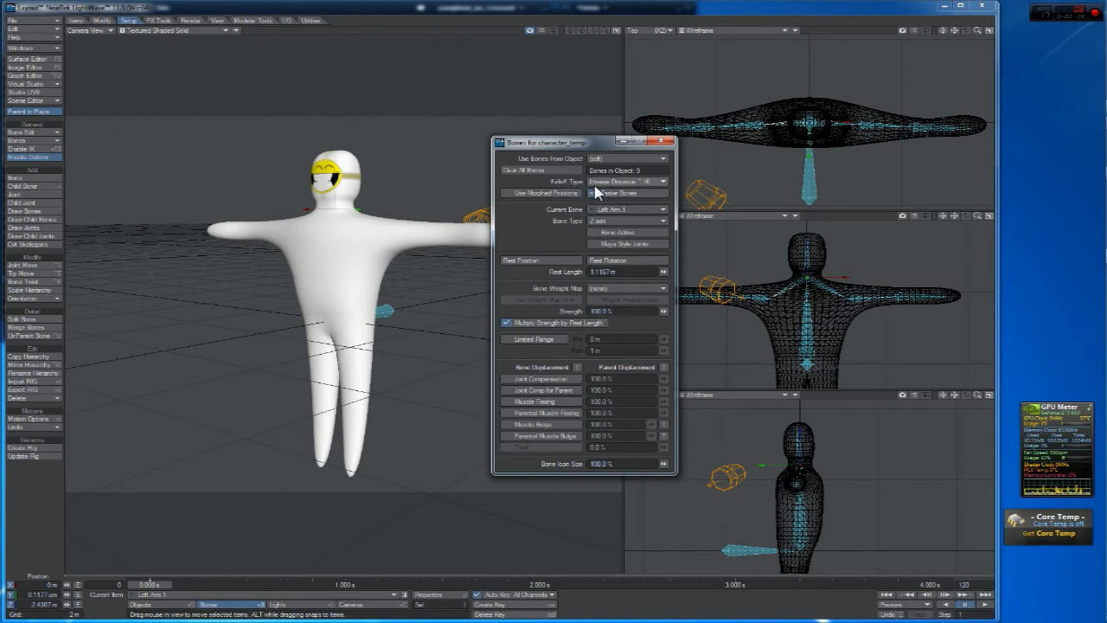
{"action": "left_click", "coordinate": [589, 184]}
{"action": "left_click", "coordinate": [571, 186]}
{"action": "left_click", "coordinate": [649, 186]}
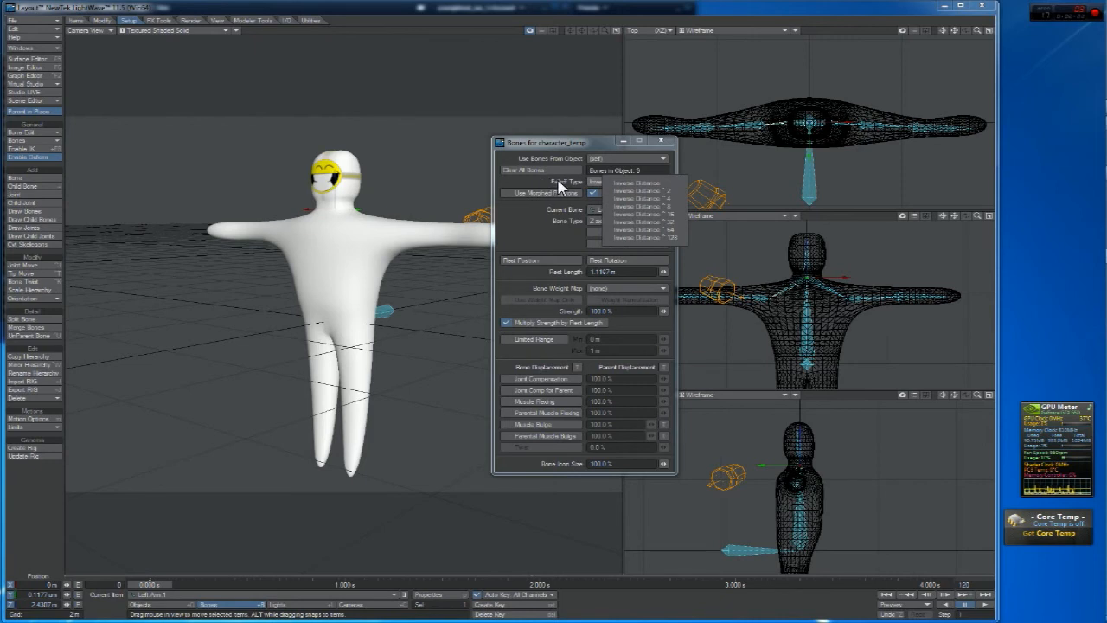
{"action": "left_click", "coordinate": [561, 186]}
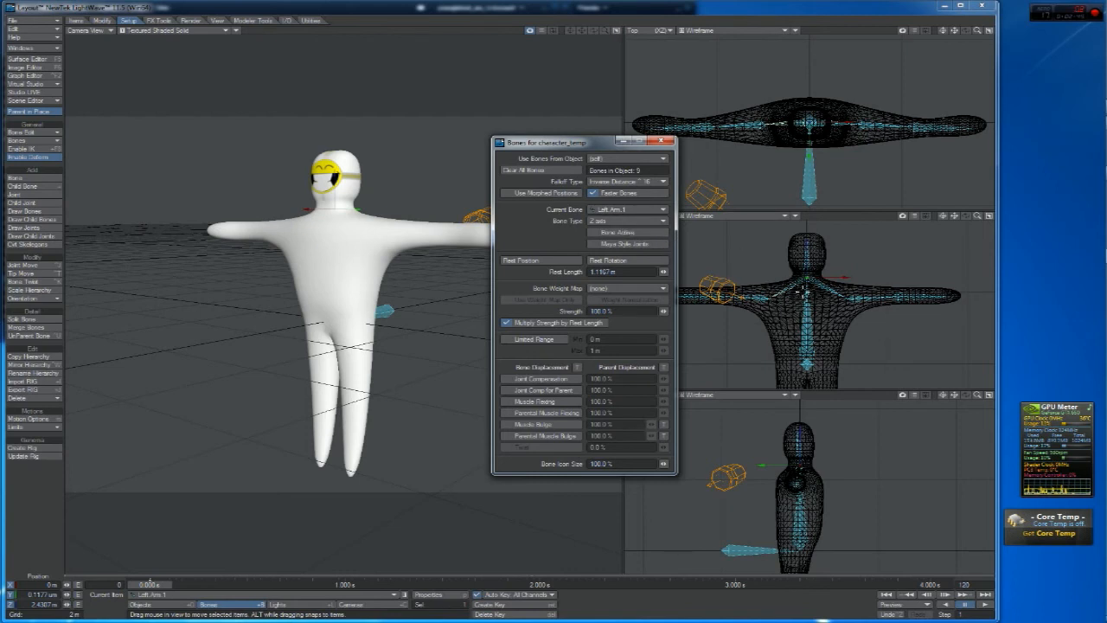
Assign the Head Weight map to the Head bone and close its bone properties
{"action": "left_click", "coordinate": [809, 256]}
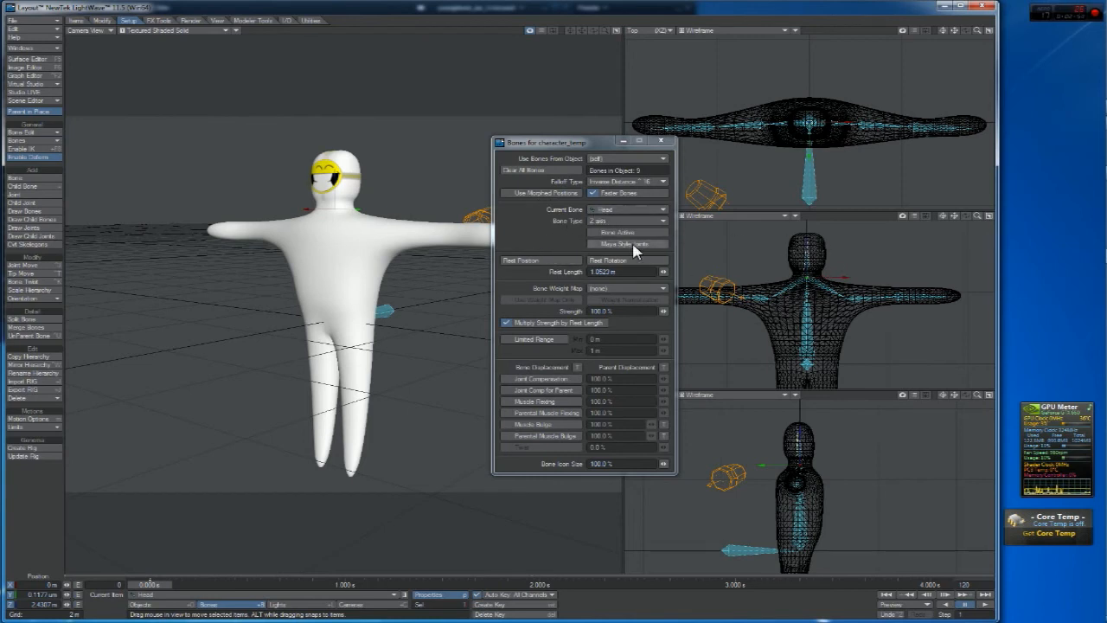
{"action": "left_click", "coordinate": [616, 291]}
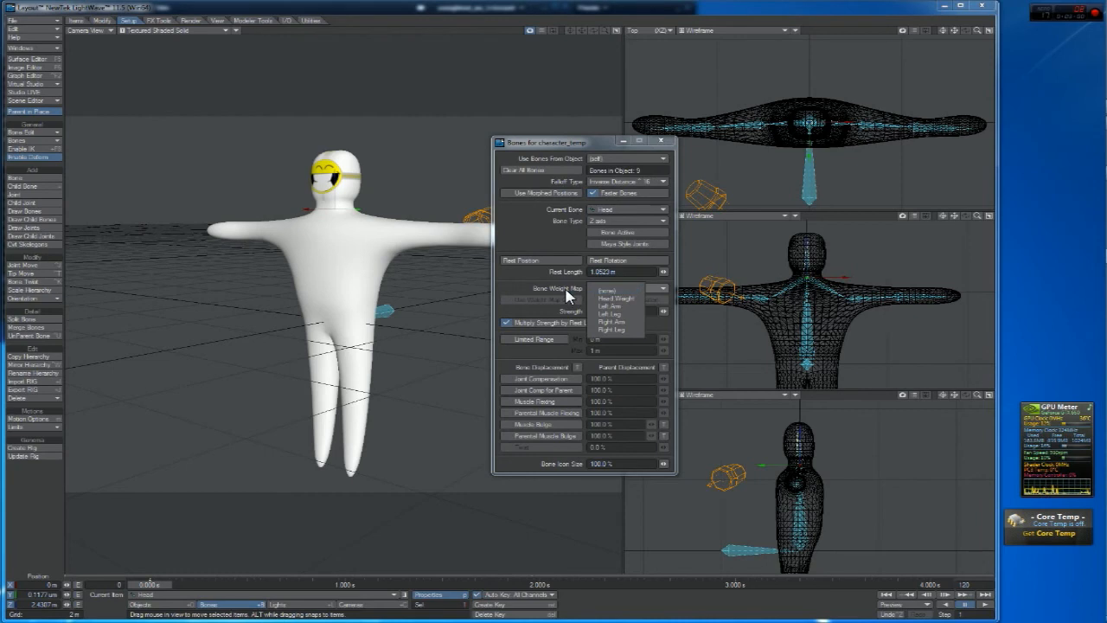
{"action": "left_click", "coordinate": [628, 300]}
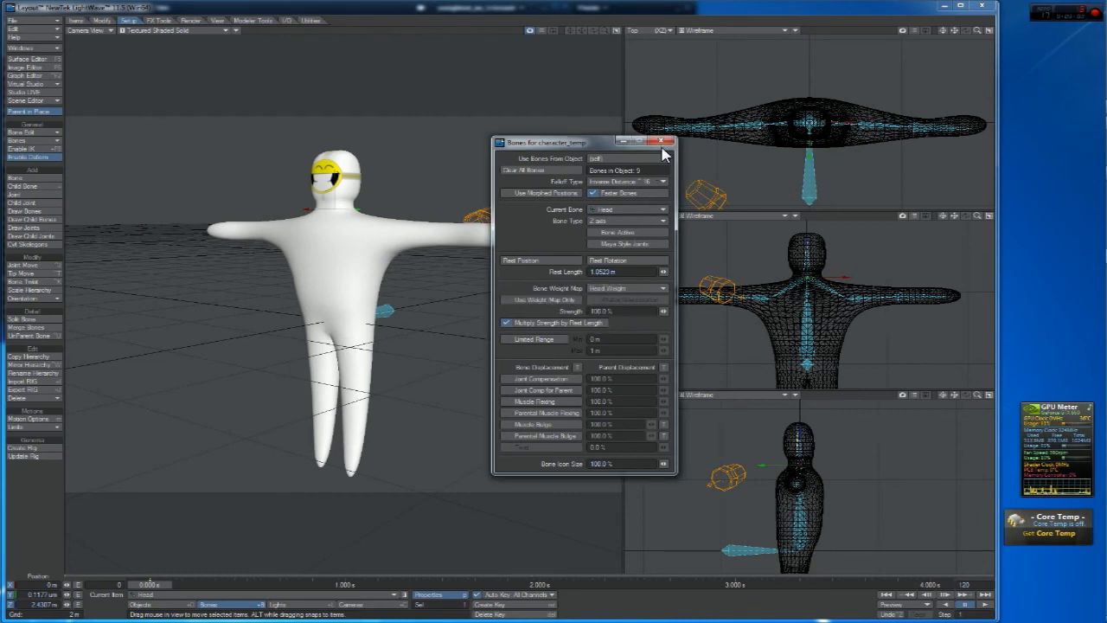
{"action": "left_click", "coordinate": [662, 141]}
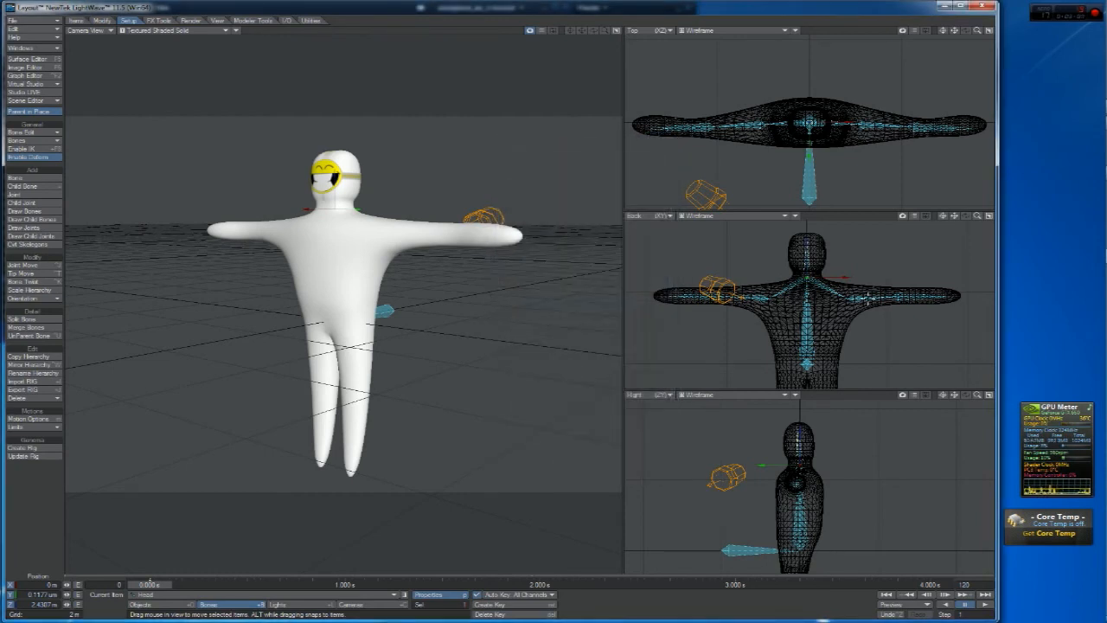
Assign the Right Arm weight map to the outermost mirrored arm bone, Right Left Arm.3
{"action": "left_click", "coordinate": [717, 292]}
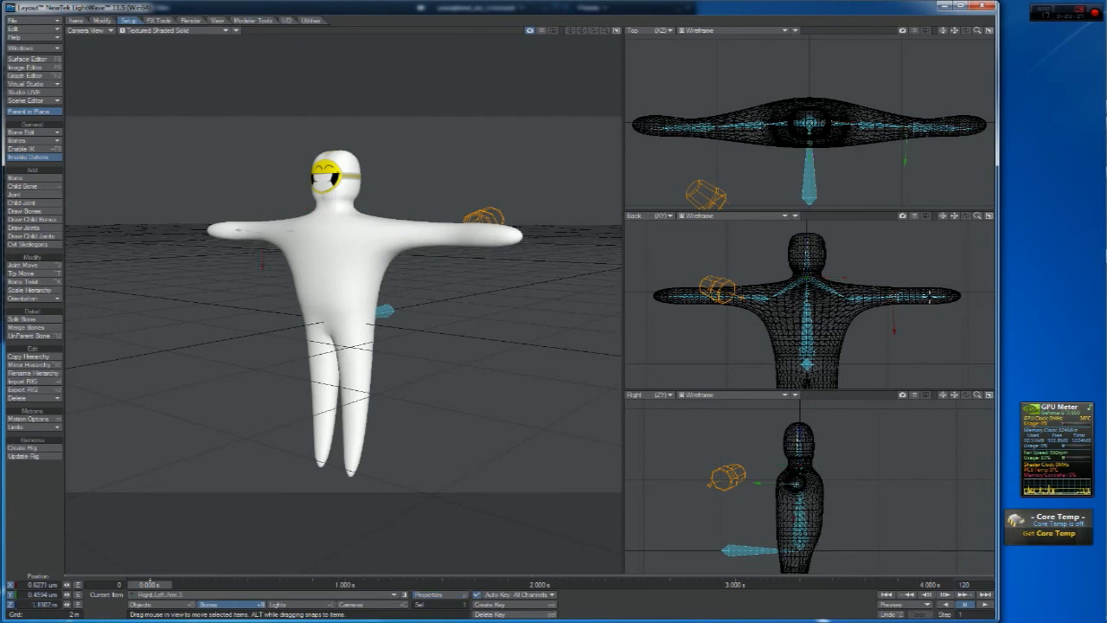
{"action": "key", "text": "p"}
{"action": "left_click", "coordinate": [612, 289]}
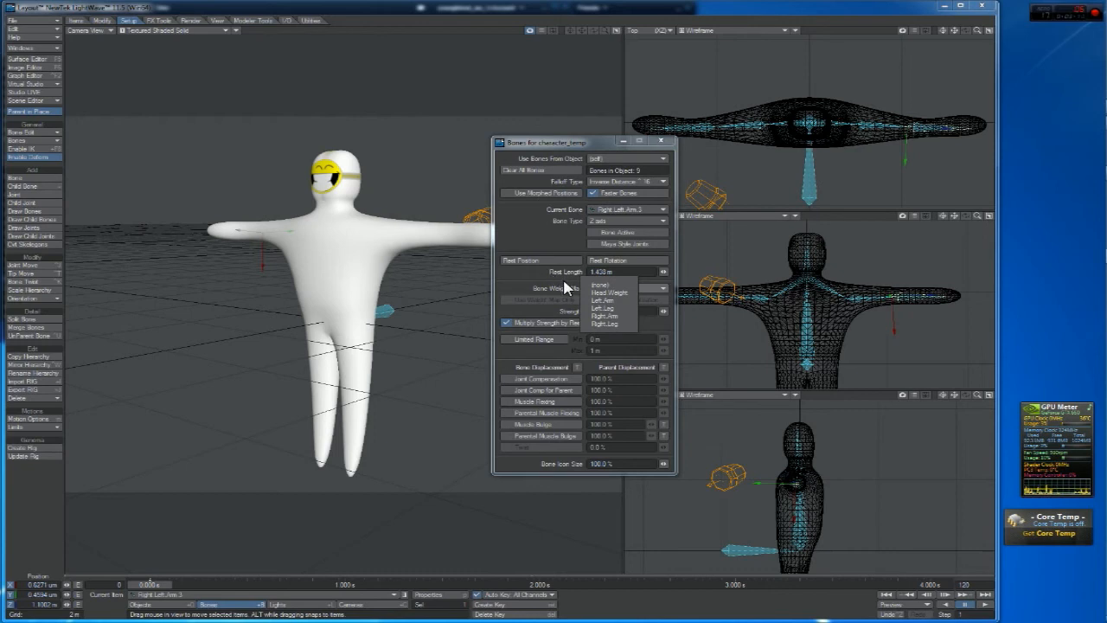
{"action": "left_click", "coordinate": [618, 316]}
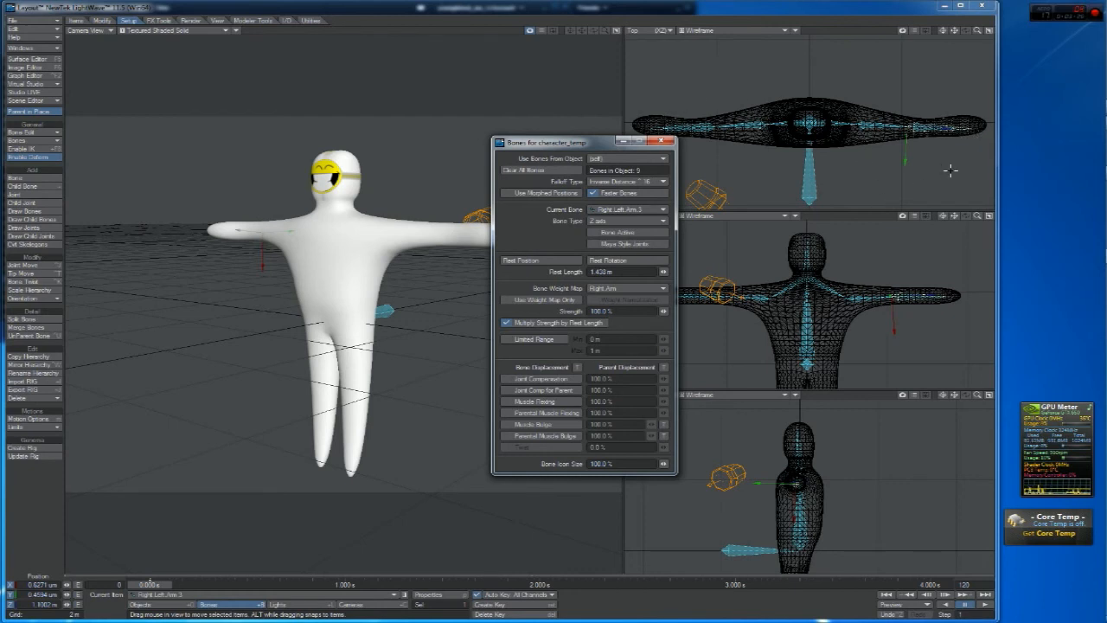
Assign the Right Arm weight map to the Right Left Arm.2 and Right Left Arm.1 bones
{"action": "left_click", "coordinate": [861, 302]}
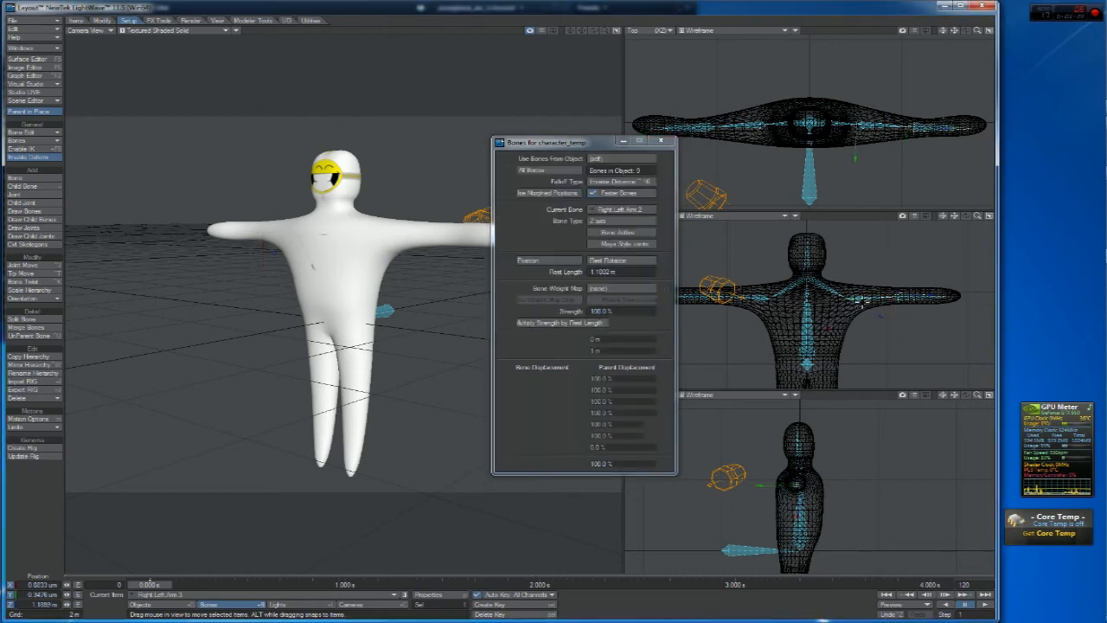
{"action": "left_click", "coordinate": [652, 286]}
{"action": "left_click", "coordinate": [651, 293]}
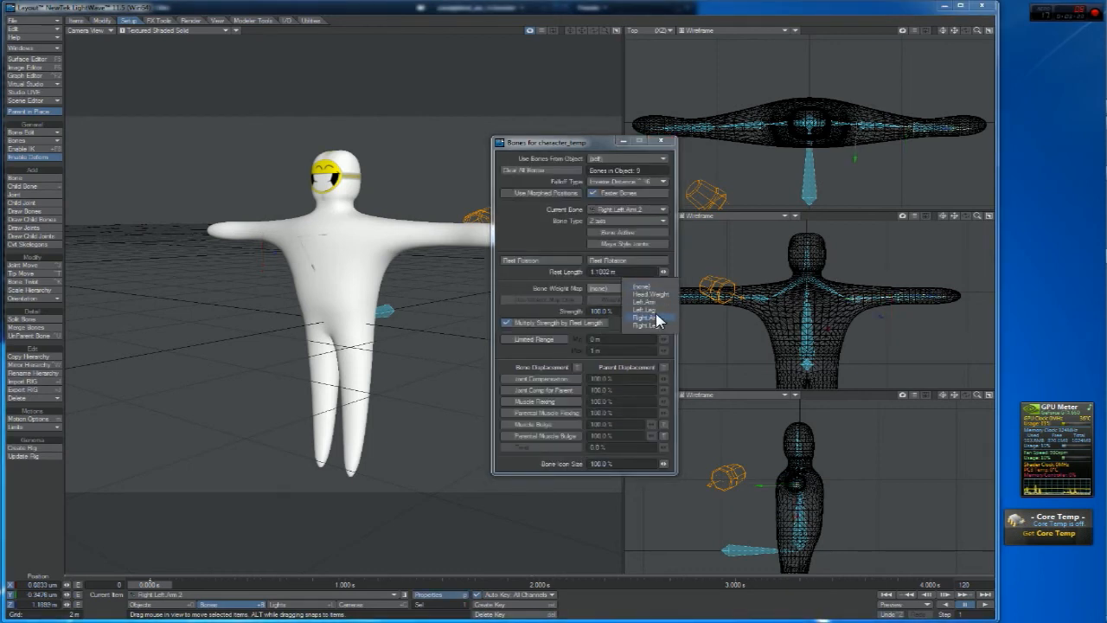
{"action": "left_click", "coordinate": [655, 321]}
{"action": "left_click", "coordinate": [829, 289]}
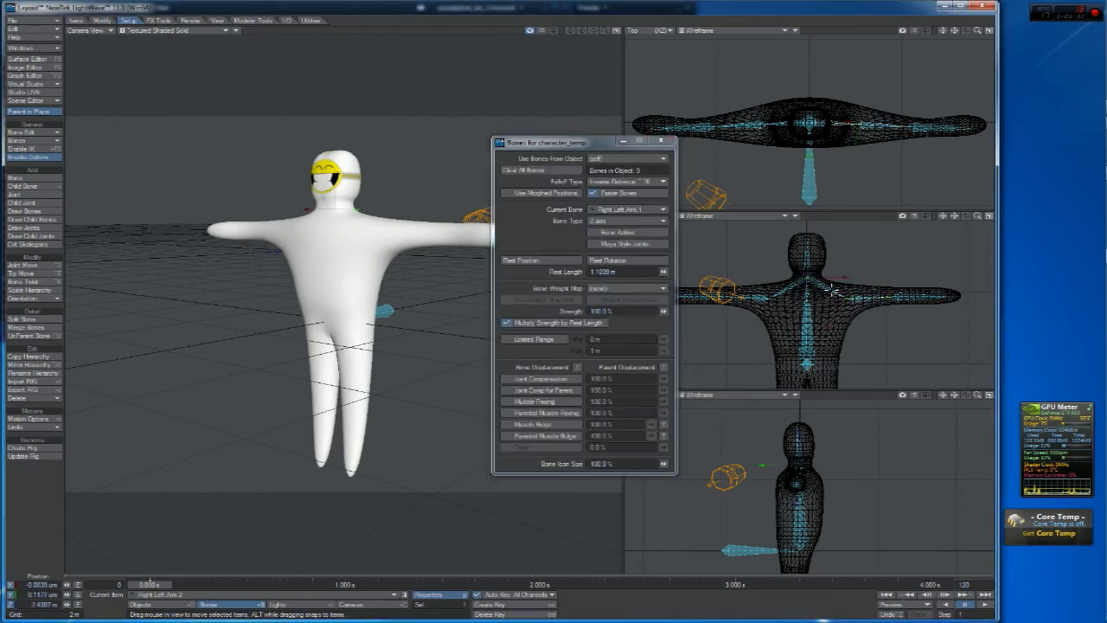
{"action": "left_click", "coordinate": [642, 288]}
{"action": "left_click", "coordinate": [649, 321]}
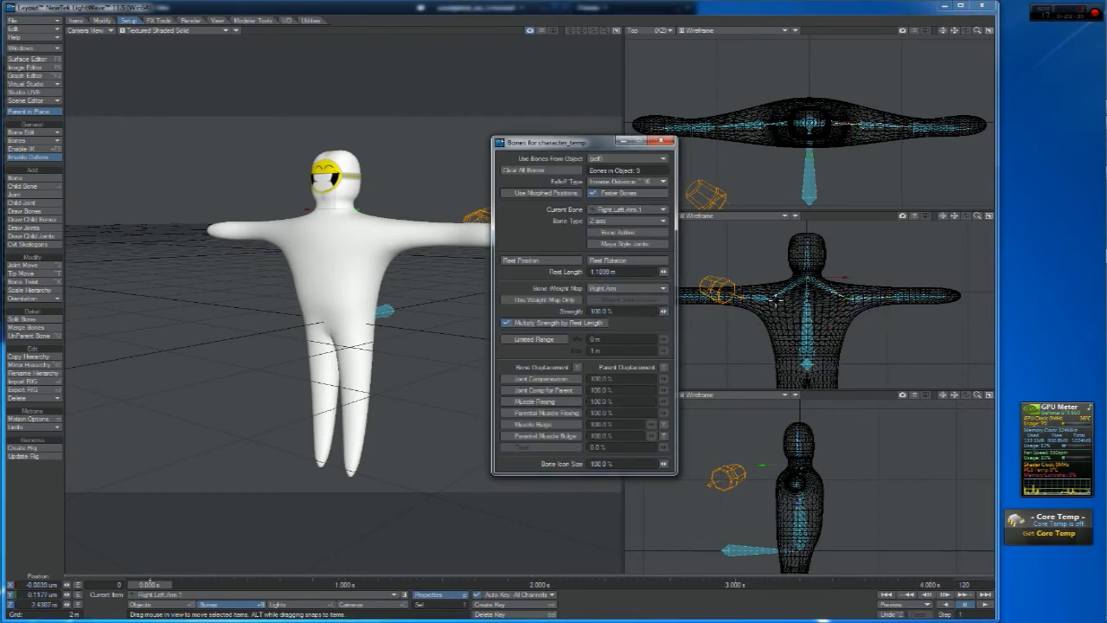
Assign the Left Arm weight map to the Left Arm.1 and Left Arm.2 bones
{"action": "left_click", "coordinate": [778, 298]}
{"action": "left_click", "coordinate": [620, 289]}
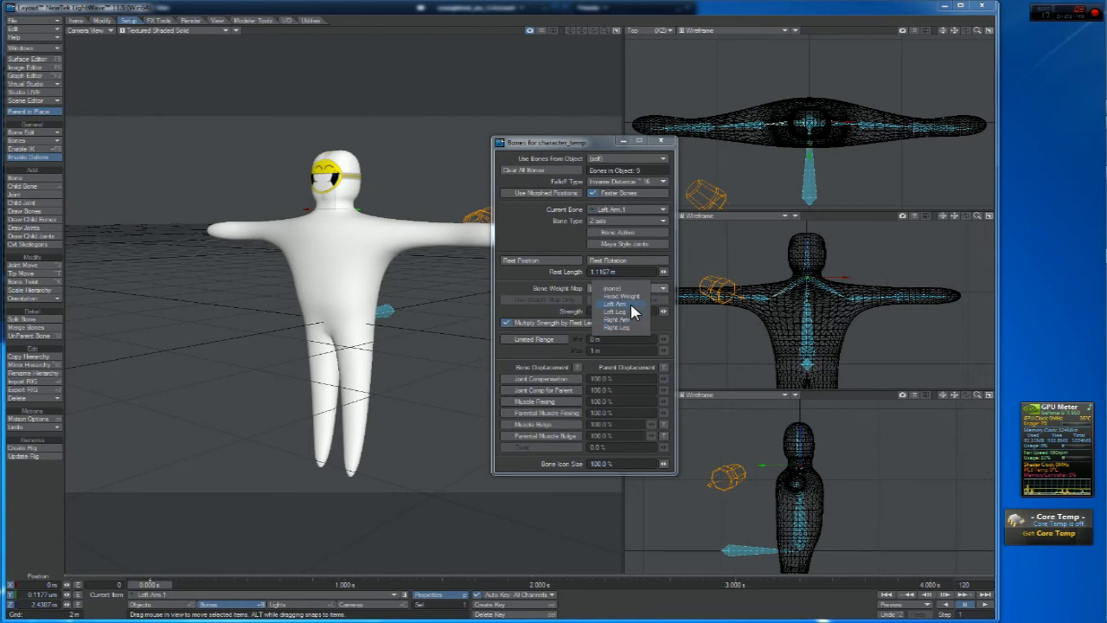
{"action": "left_click", "coordinate": [630, 303]}
{"action": "left_click", "coordinate": [872, 299]}
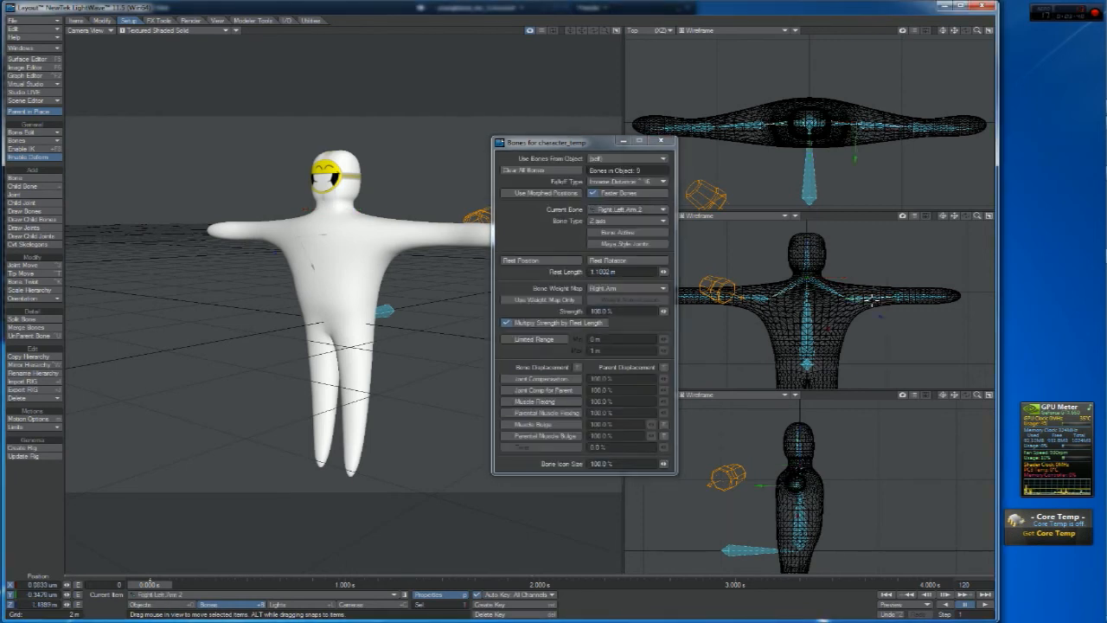
{"action": "left_click", "coordinate": [756, 300]}
{"action": "left_click", "coordinate": [638, 289]}
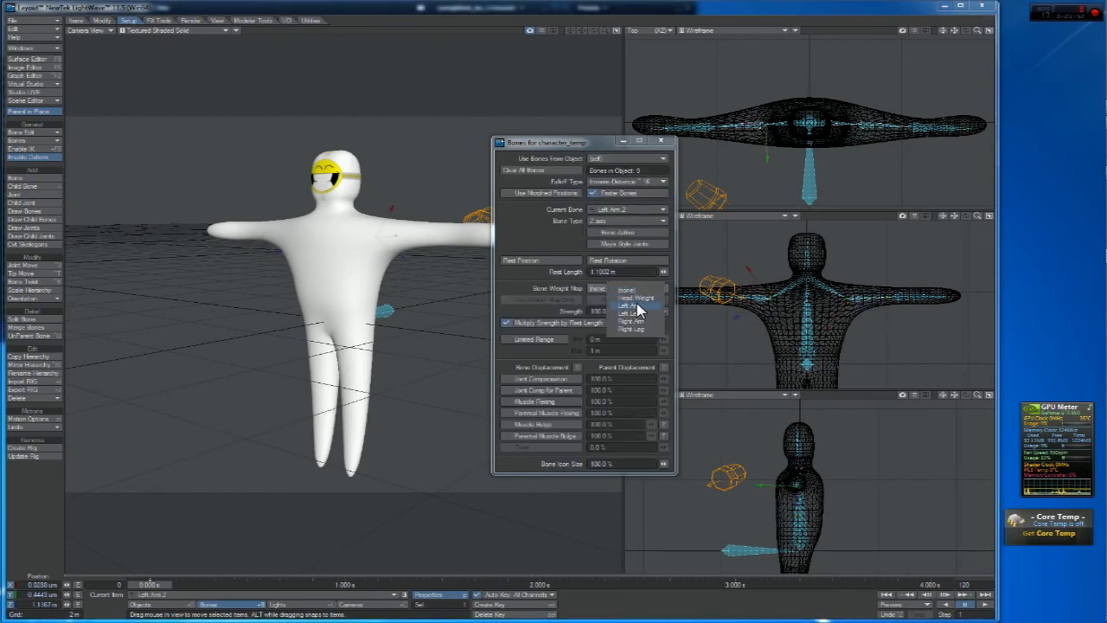
{"action": "left_click", "coordinate": [639, 306]}
Assign the Left Arm weight map to the Left Arm.3 bone and close its bone properties
{"action": "left_click", "coordinate": [694, 298]}
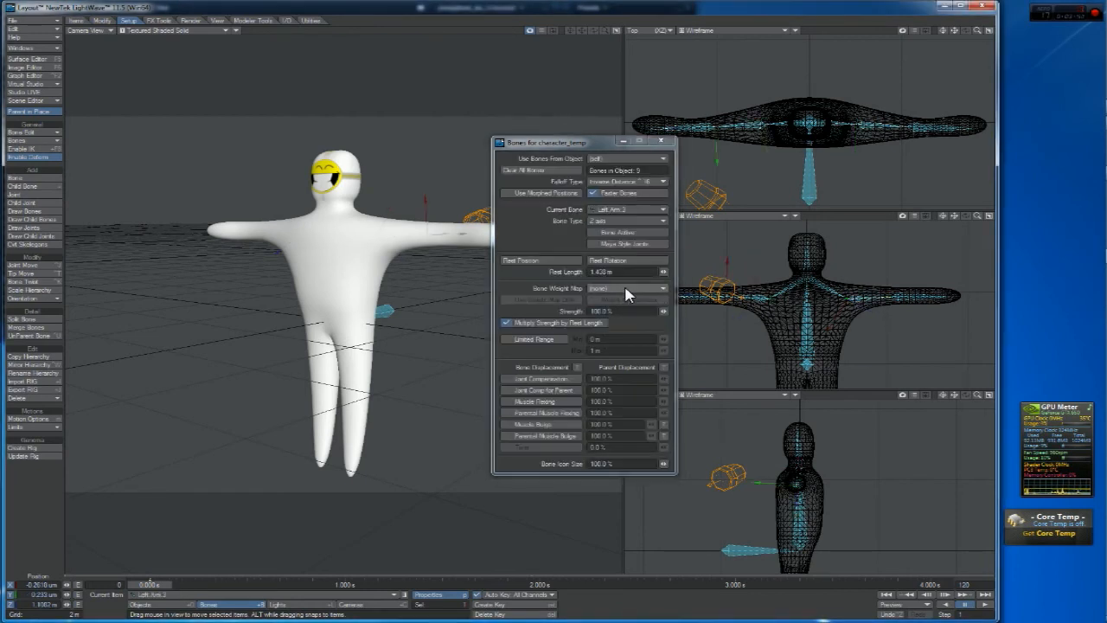
{"action": "left_click", "coordinate": [629, 291]}
{"action": "left_click", "coordinate": [639, 307]}
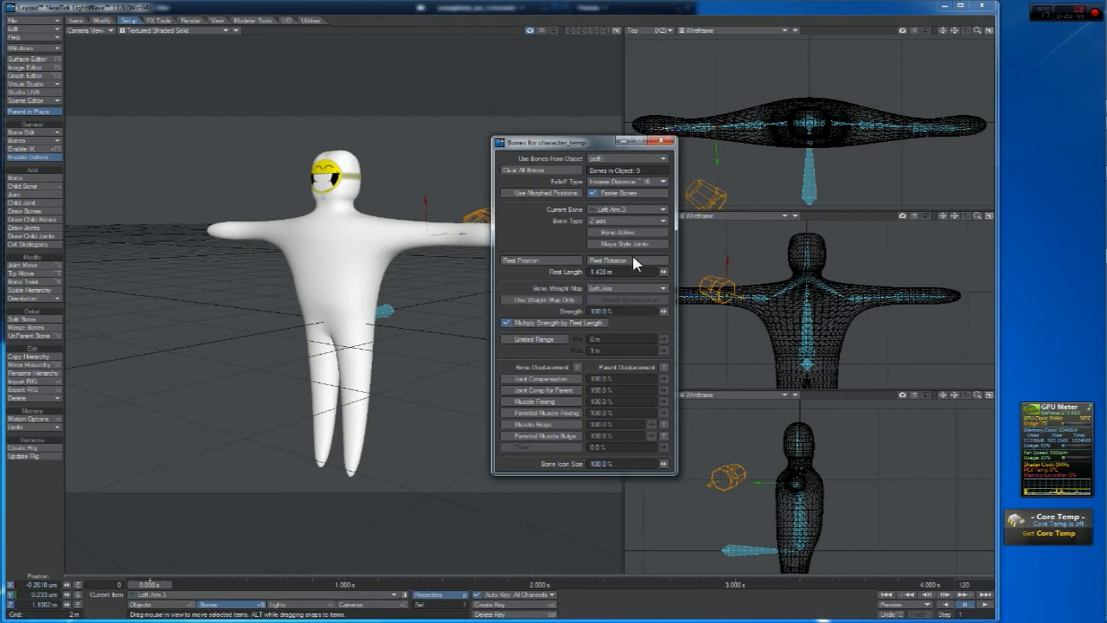
{"action": "left_click", "coordinate": [661, 142]}
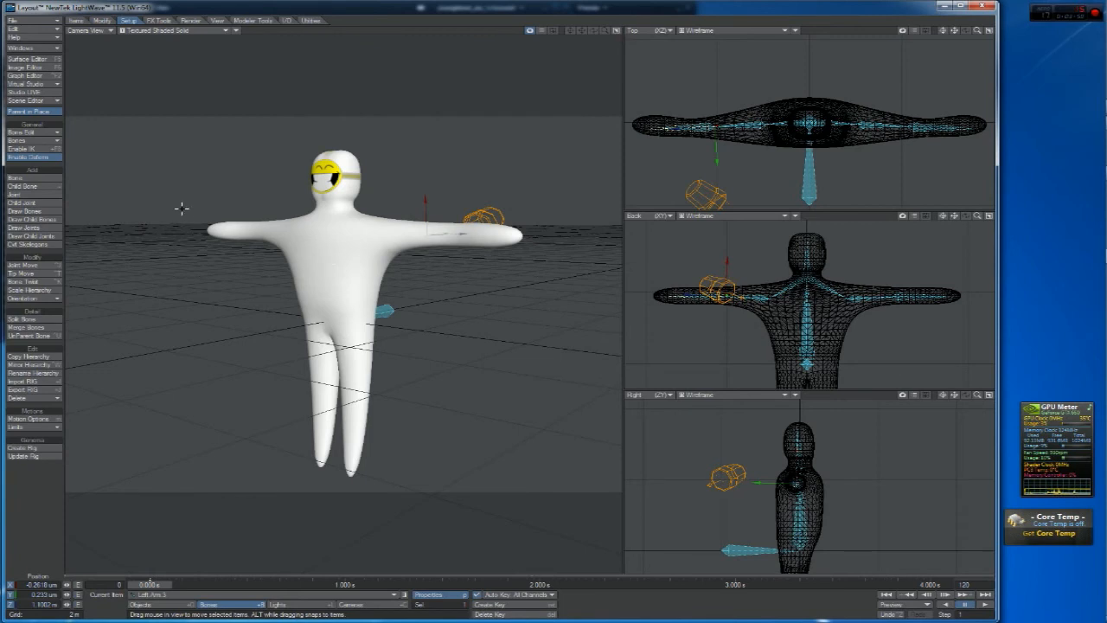
Turn on all of the character's bones and enable inverse kinematics
{"action": "left_click", "coordinate": [31, 141]}
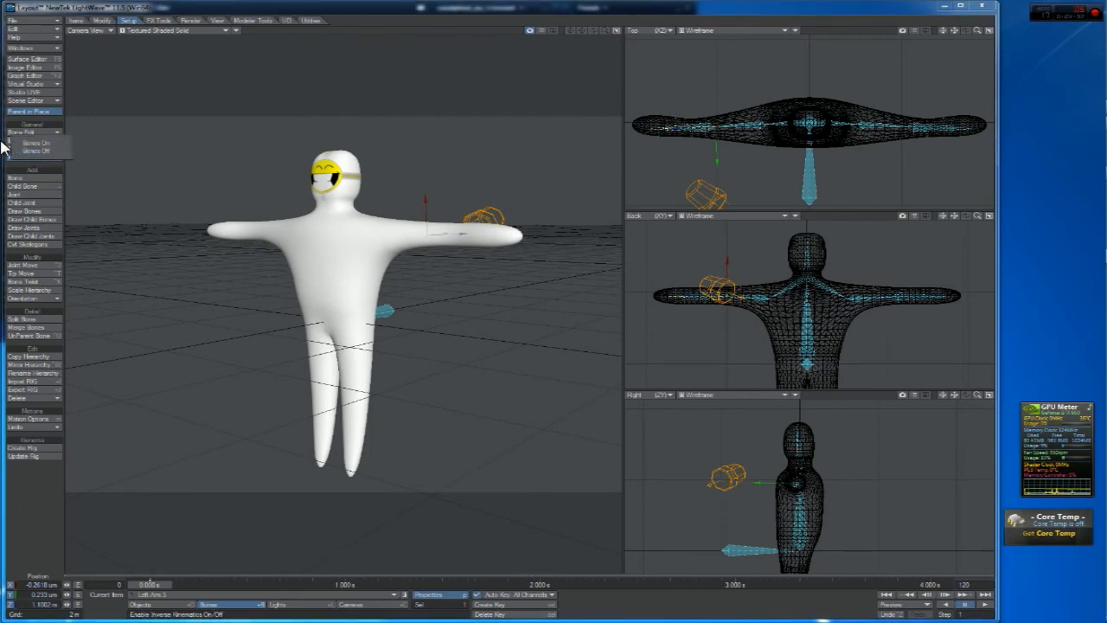
{"action": "left_click", "coordinate": [1, 142]}
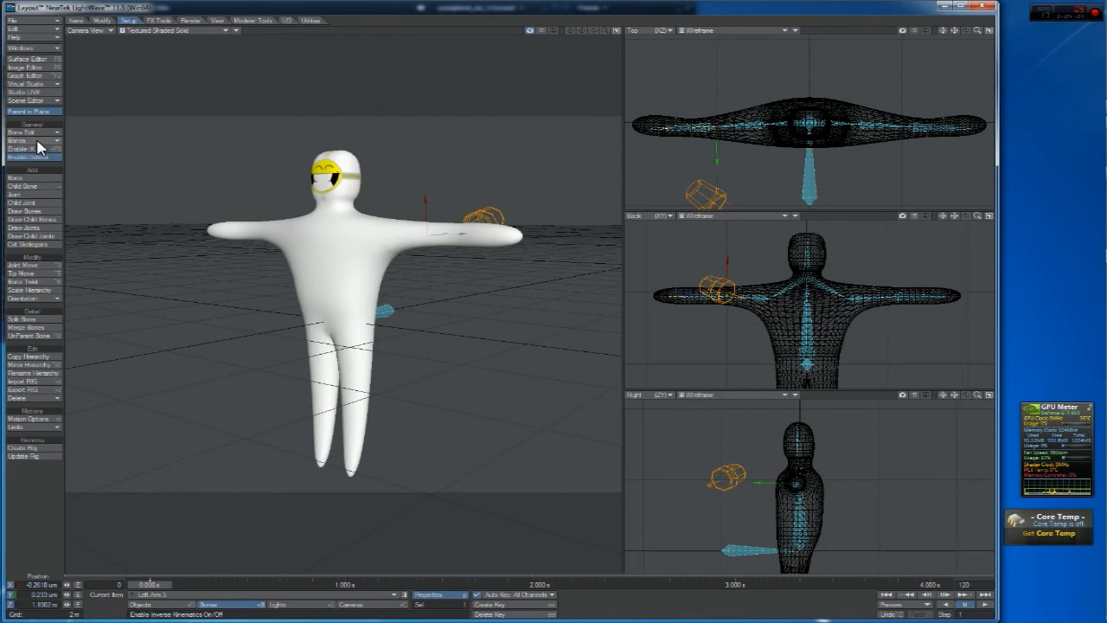
{"action": "left_click", "coordinate": [38, 143]}
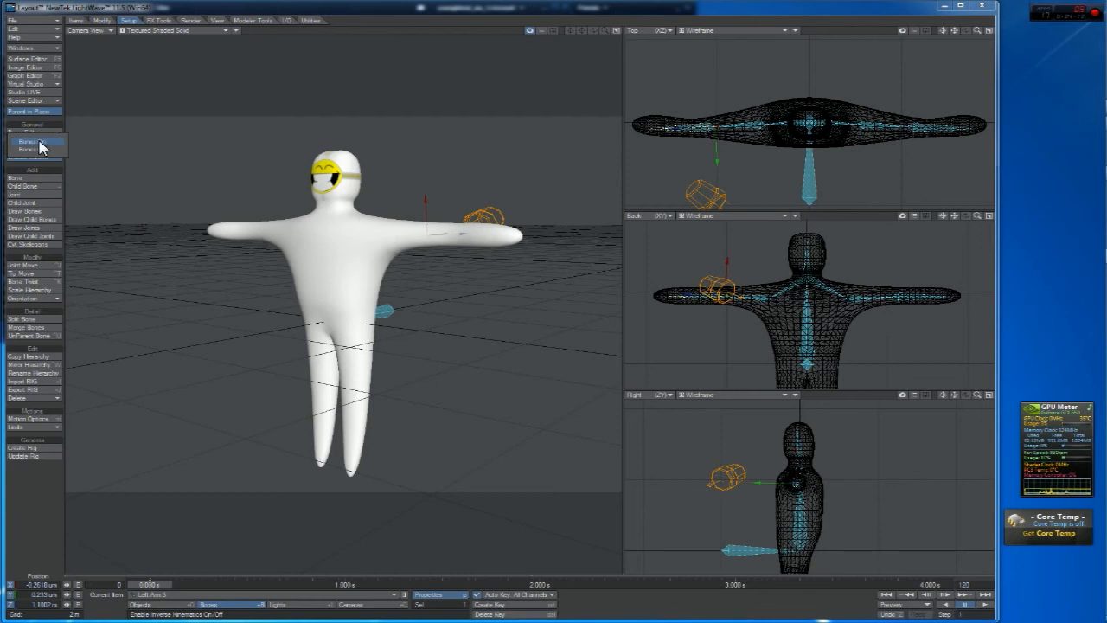
{"action": "left_click", "coordinate": [40, 148]}
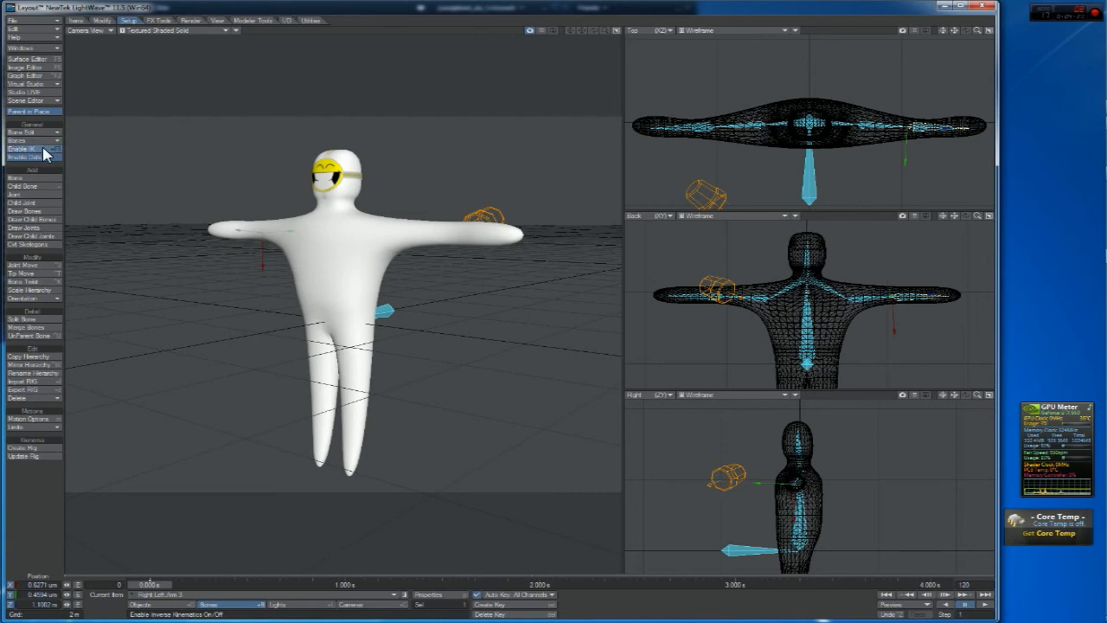
{"action": "left_click", "coordinate": [54, 148]}
Test the Right Left Arm.3 deformation by rotating the bone upward to a heading of about -57° in the Back viewport, and undo the rotation
{"action": "key", "text": "y"}
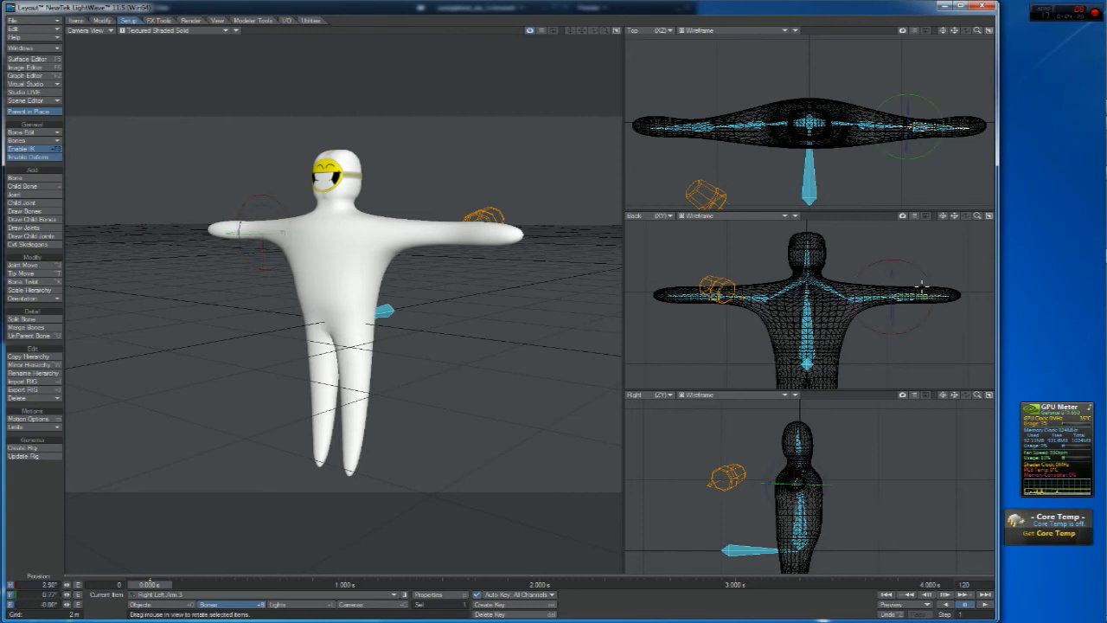
{"action": "mouse_move", "coordinate": [922, 269]}
{"action": "left_mouse_down"}
{"action": "mouse_move", "coordinate": [903, 242]}
{"action": "mouse_move", "coordinate": [910, 275]}
{"action": "mouse_move", "coordinate": [922, 269]}
{"action": "left_mouse_up"}
{"action": "left_click_drag", "start_coordinate": [978, 216], "coordinate": [963, 225]}
{"action": "mouse_move", "coordinate": [848, 326]}
{"action": "left_mouse_down"}
{"action": "mouse_move", "coordinate": [834, 291]}
{"action": "mouse_move", "coordinate": [829, 336]}
{"action": "left_mouse_up"}
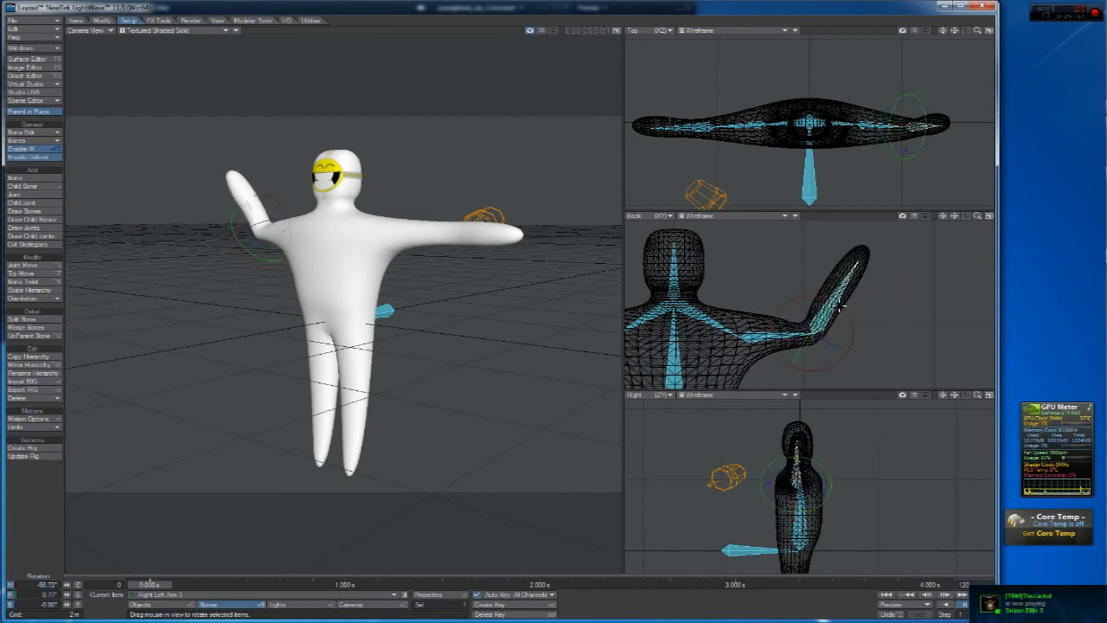
{"action": "key", "text": "ctrl+z"}
{"action": "key", "text": "p"}
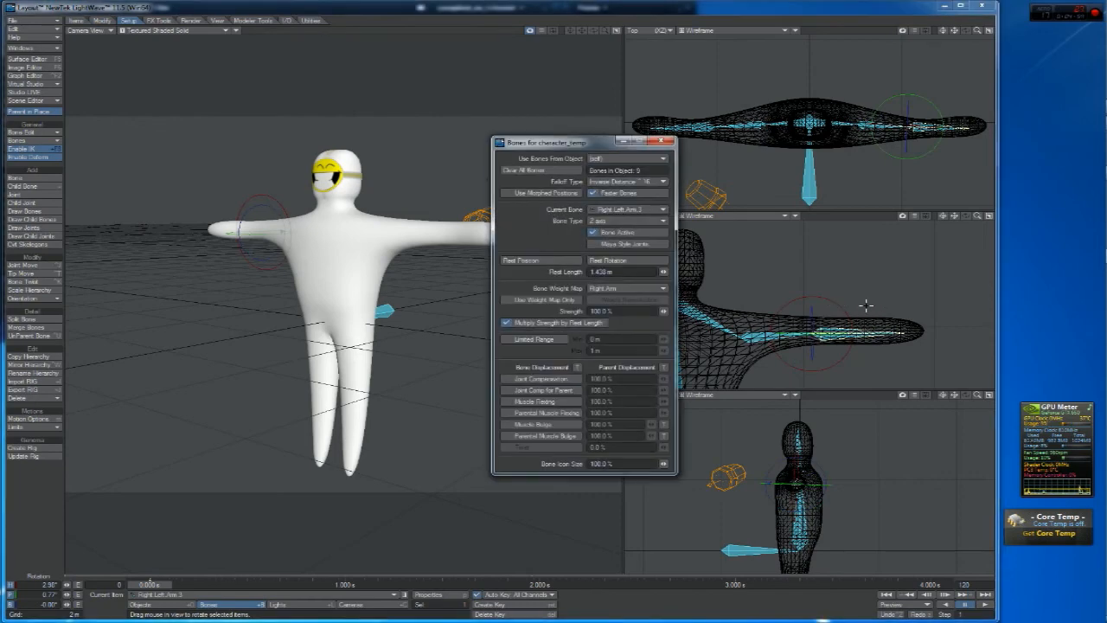
{"action": "key", "text": "p"}
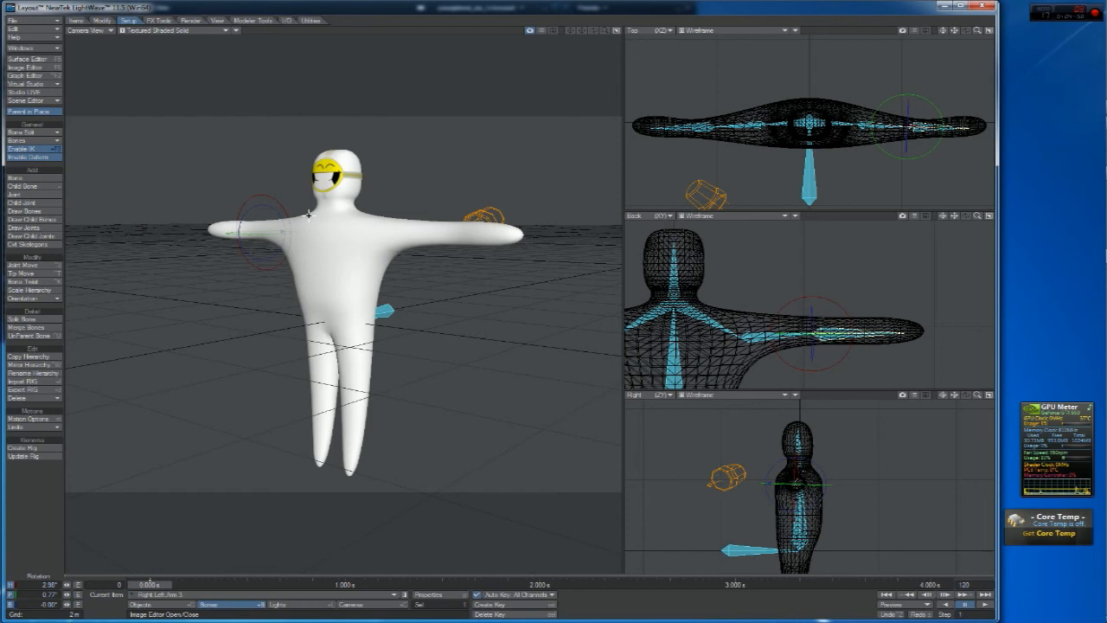
Look through the General, Display, OpenGL, Paths and remaining preferences pages for subdivision settings, and close the preferences
{"action": "key", "text": "o"}
{"action": "left_click", "coordinate": [563, 184]}
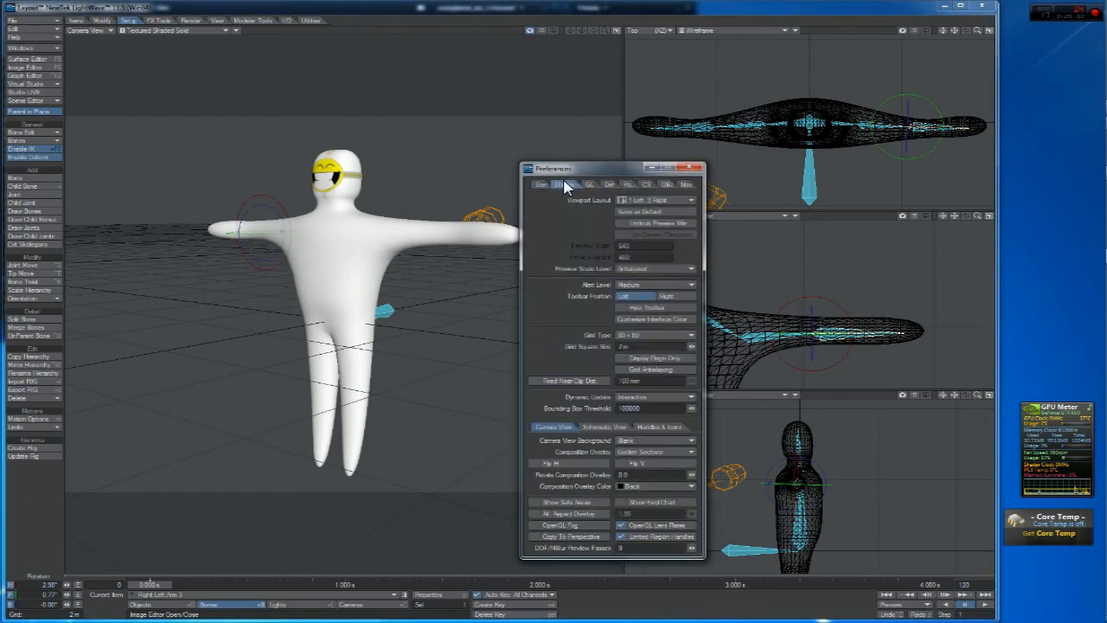
{"action": "left_click", "coordinate": [545, 185]}
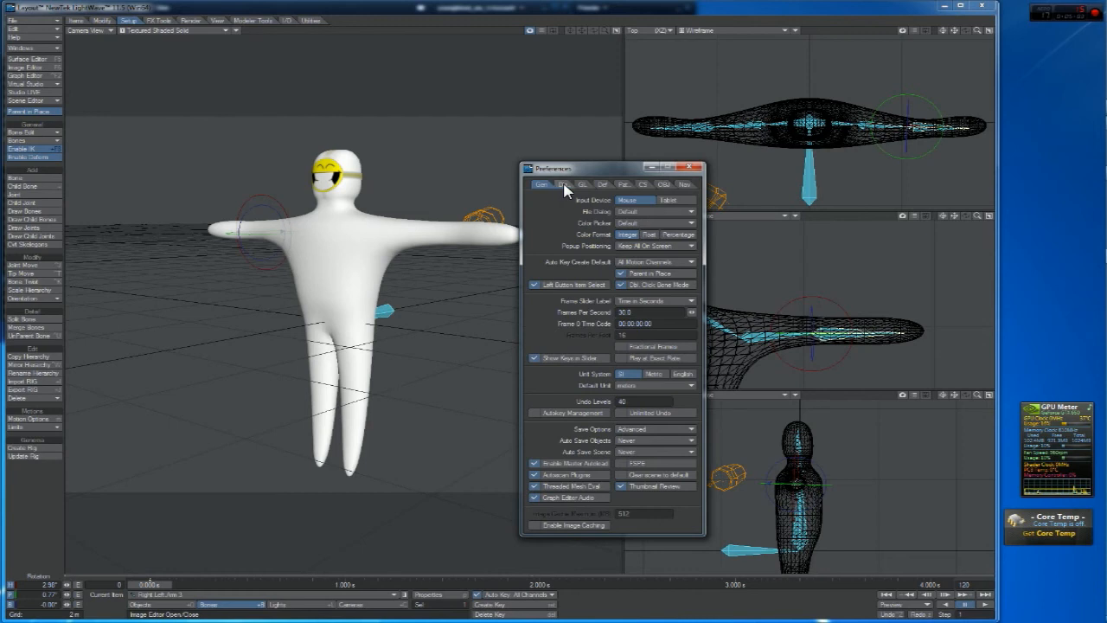
{"action": "left_click", "coordinate": [563, 185]}
{"action": "left_click", "coordinate": [583, 185]}
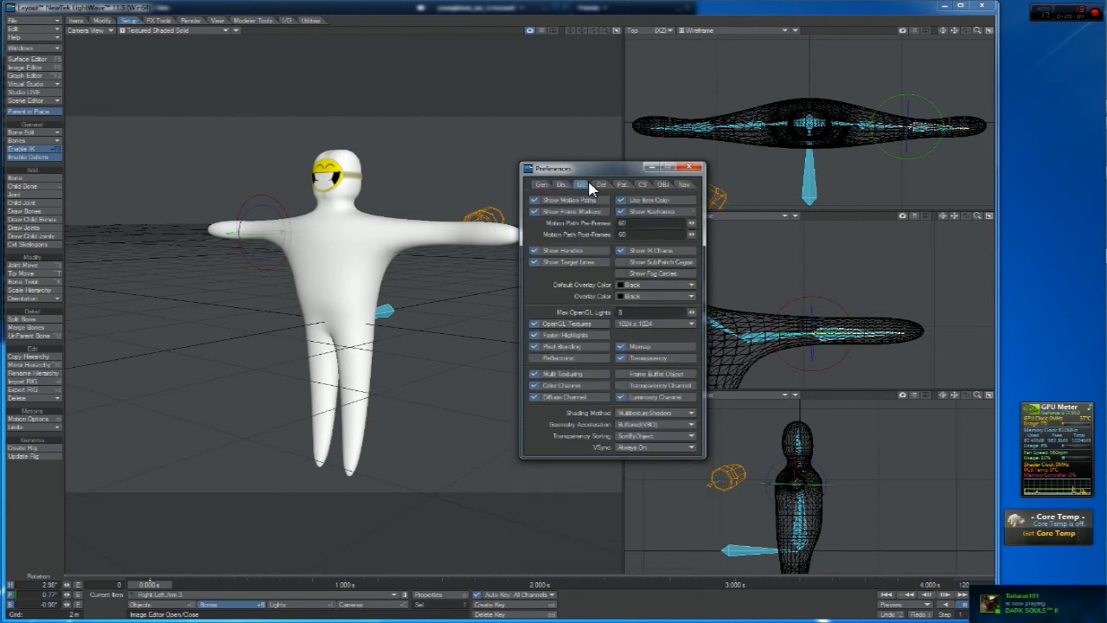
{"action": "left_click", "coordinate": [603, 185]}
{"action": "left_click", "coordinate": [621, 184]}
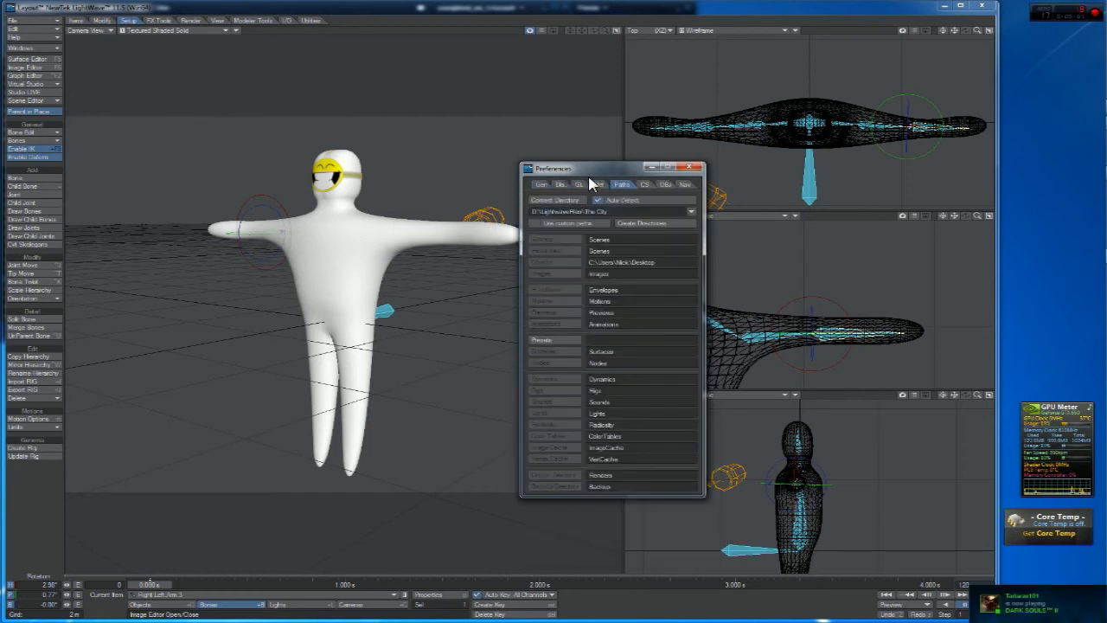
{"action": "left_click", "coordinate": [602, 184]}
{"action": "left_click", "coordinate": [645, 185]}
{"action": "left_click", "coordinate": [663, 185]}
{"action": "left_click", "coordinate": [682, 187]}
{"action": "left_click", "coordinate": [541, 184]}
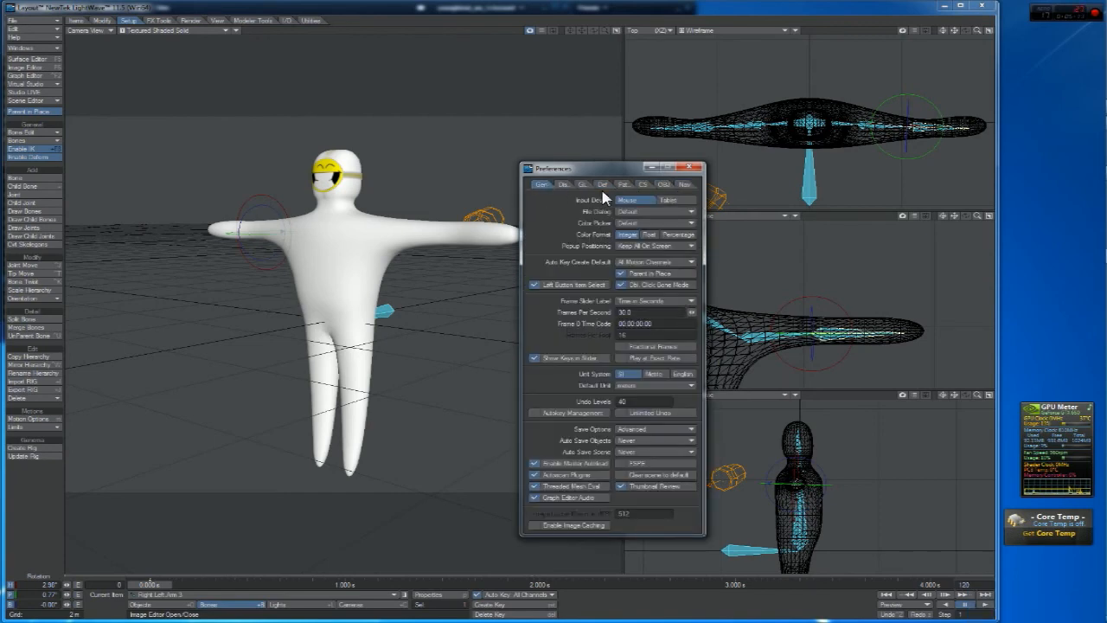
{"action": "left_click", "coordinate": [690, 167]}
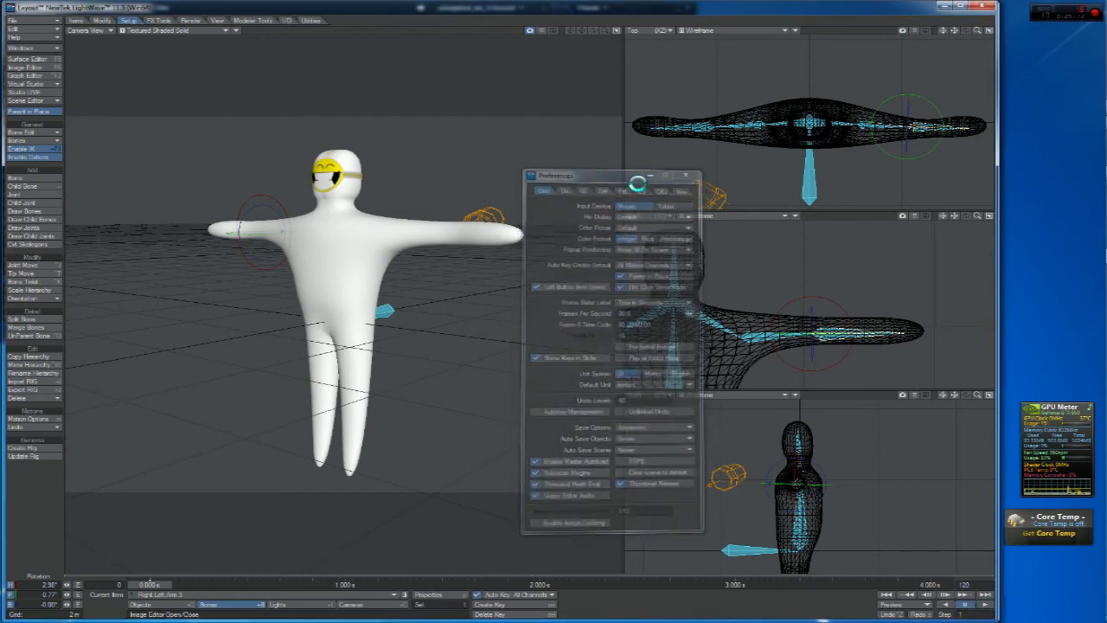
Examine the Default surface's Basic, Advanced, Environment and Shader settings in the Surface Editor and close it
{"action": "left_click", "coordinate": [27, 59]}
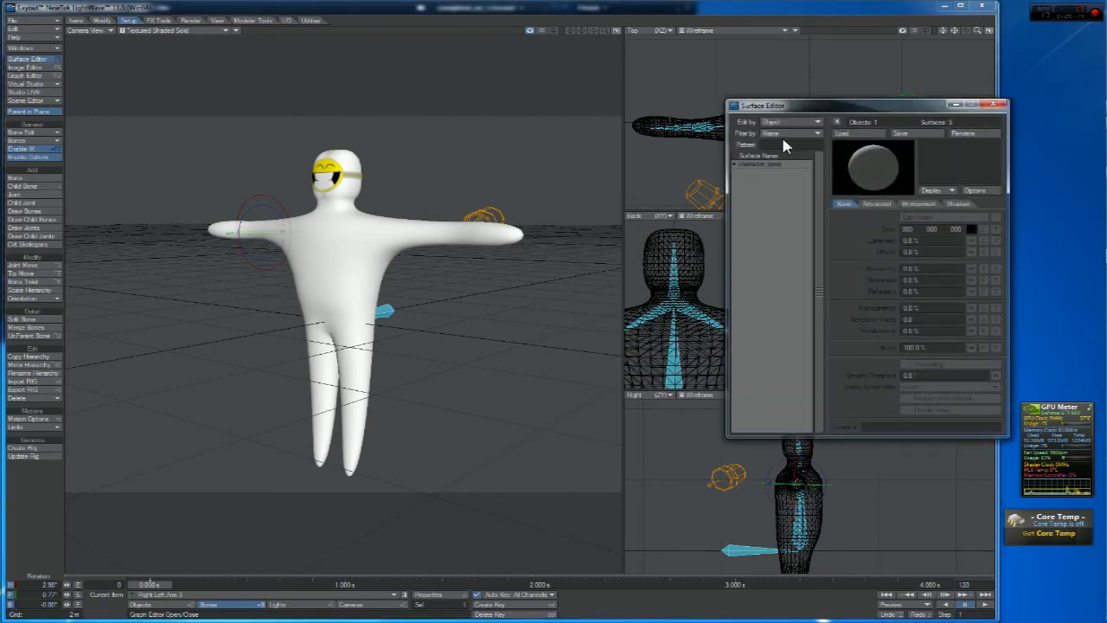
{"action": "left_click", "coordinate": [993, 104]}
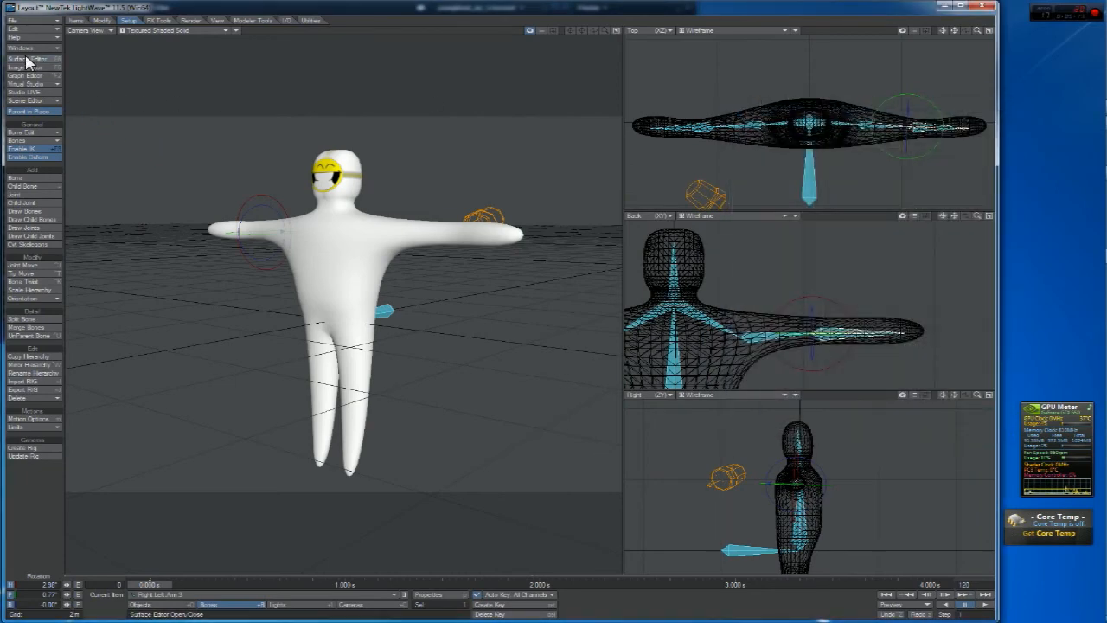
{"action": "left_click", "coordinate": [27, 59]}
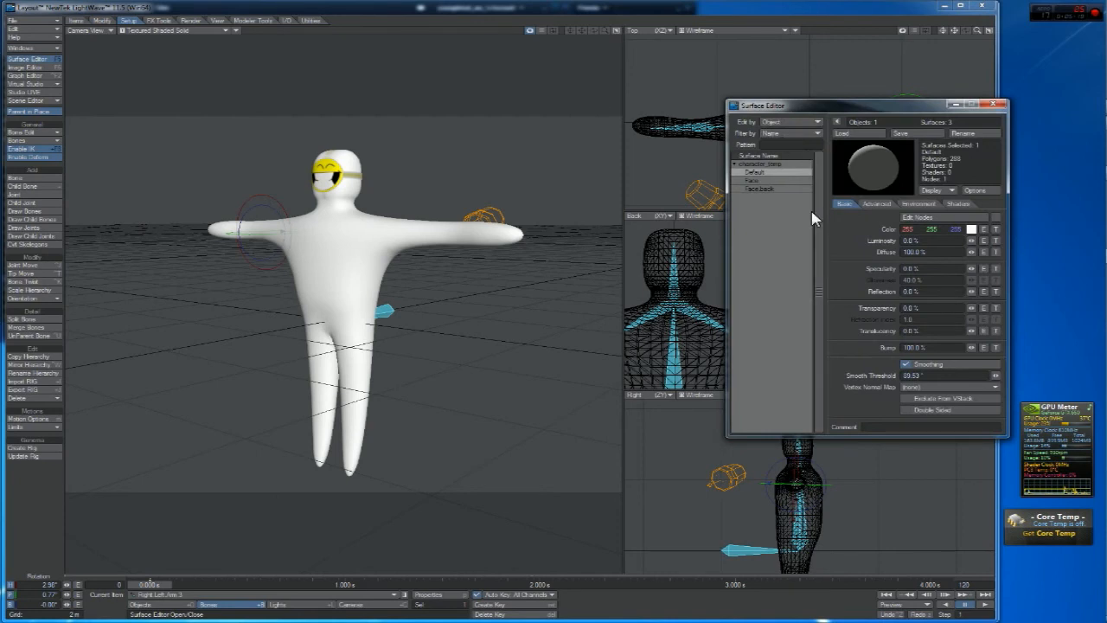
{"action": "left_click", "coordinate": [878, 205]}
{"action": "left_click", "coordinate": [920, 205]}
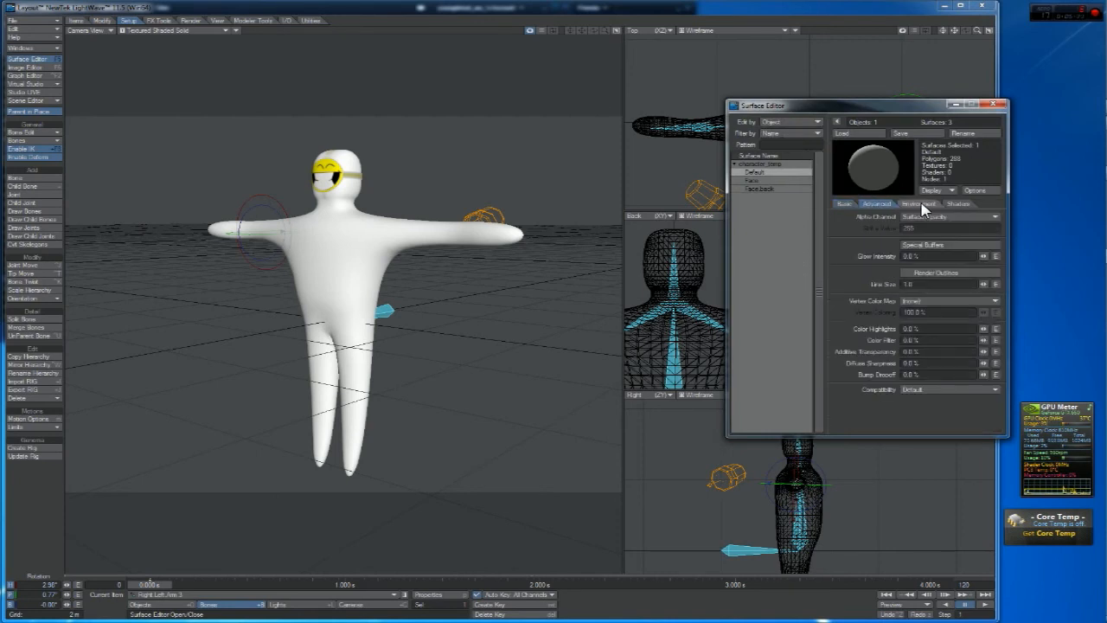
{"action": "left_click", "coordinate": [955, 204]}
{"action": "left_click", "coordinate": [844, 204]}
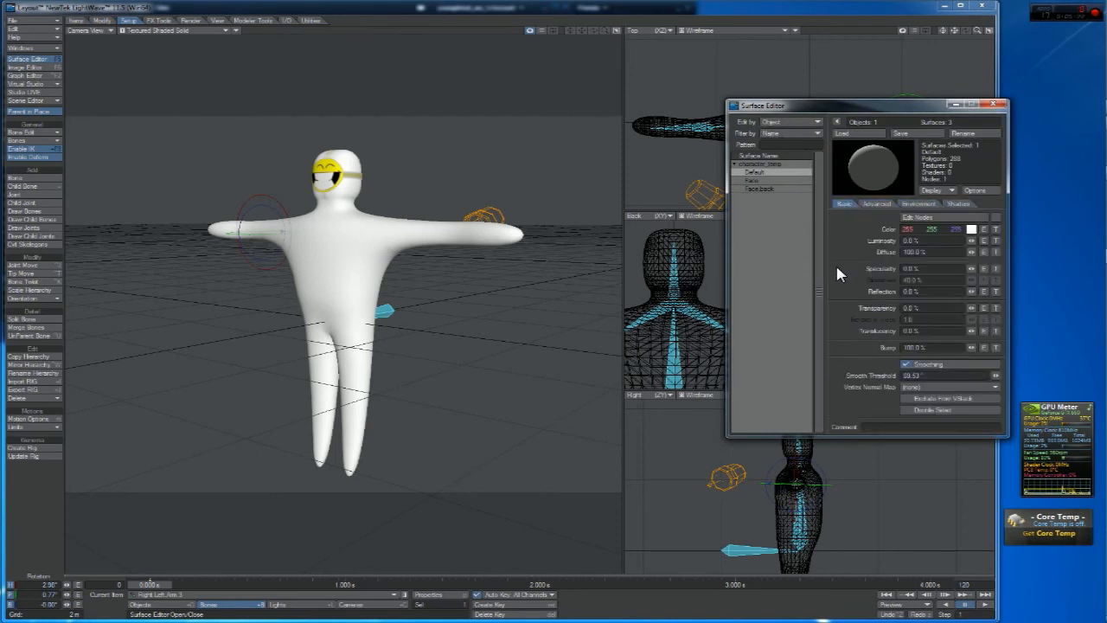
{"action": "left_click", "coordinate": [994, 104]}
Select the character object and set its Subdivision Order to After Bones in its object properties
{"action": "left_click", "coordinate": [365, 255]}
{"action": "left_click", "coordinate": [347, 290]}
{"action": "left_click", "coordinate": [357, 406]}
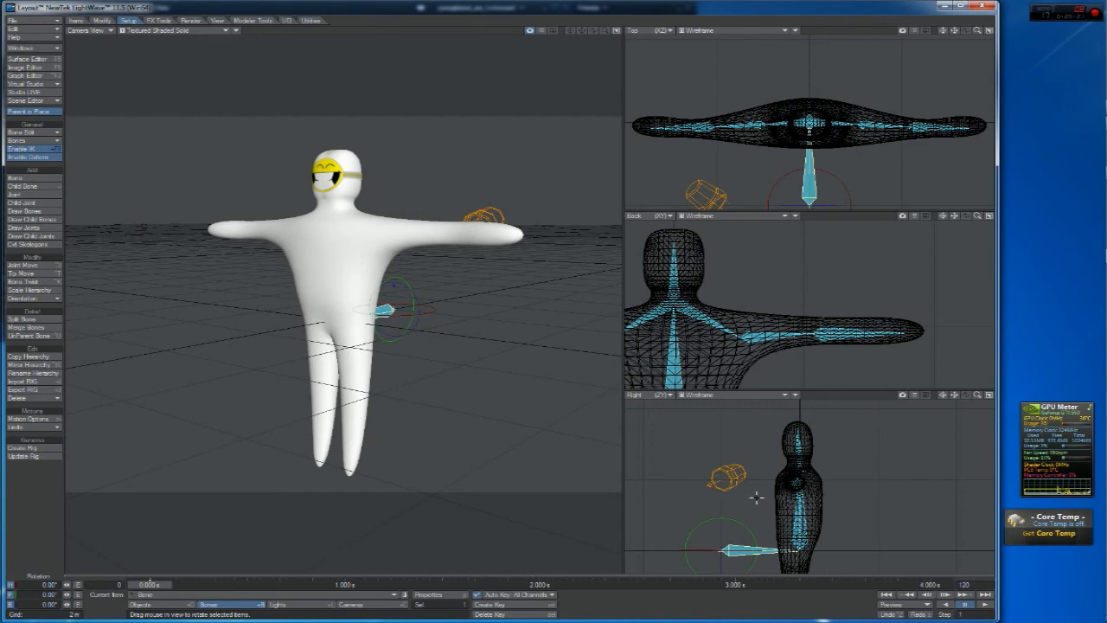
{"action": "left_click", "coordinate": [140, 604]}
{"action": "key", "text": "t"}
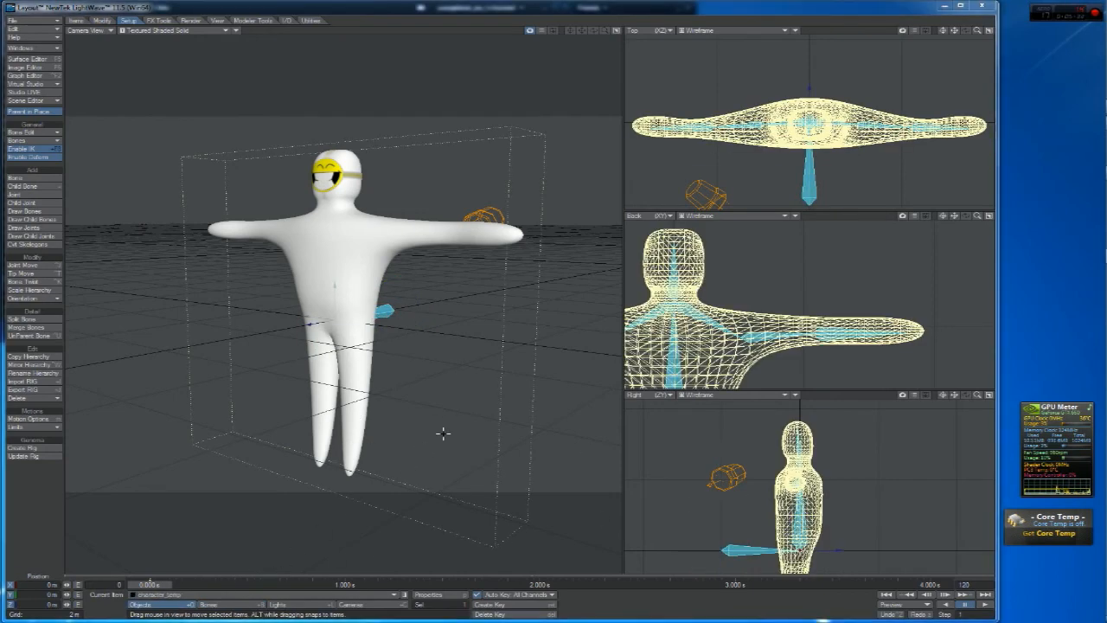
{"action": "key", "text": "p"}
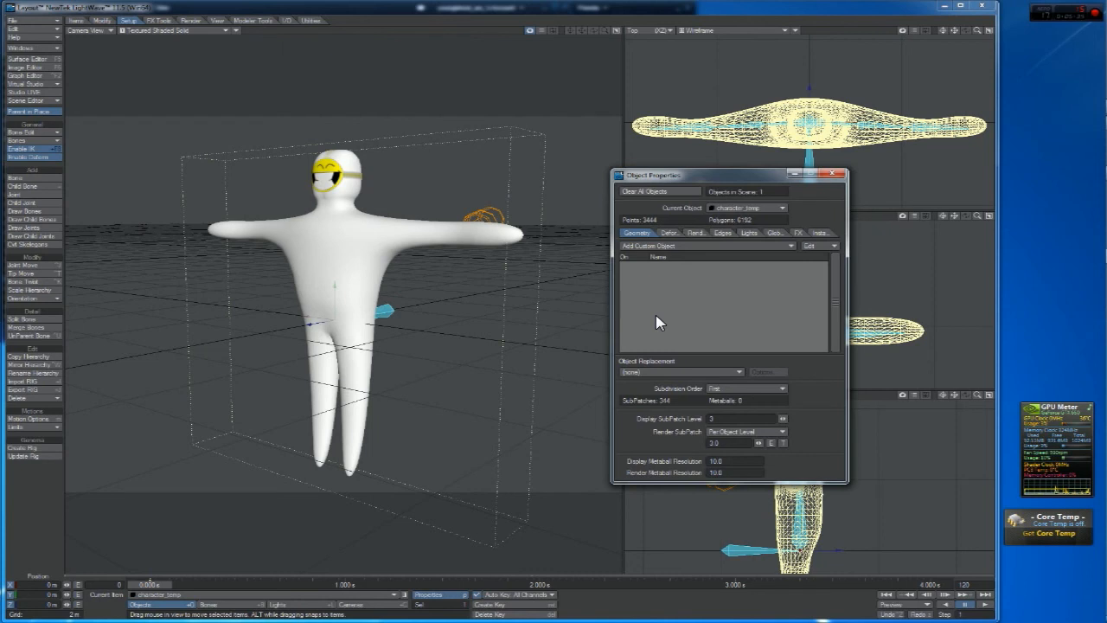
{"action": "left_click", "coordinate": [718, 391]}
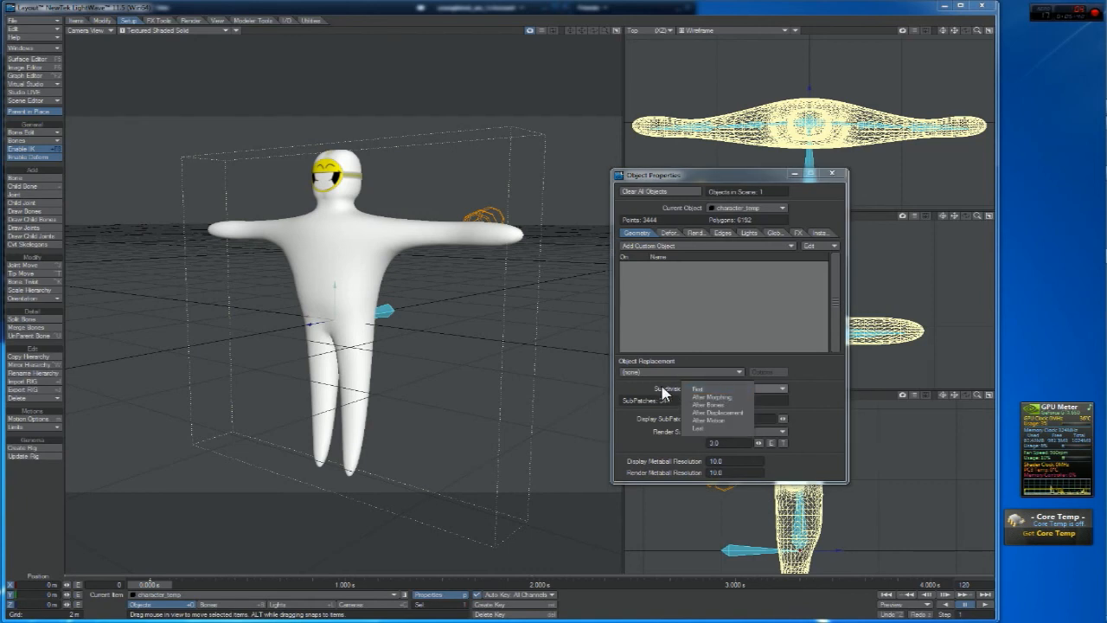
{"action": "left_click", "coordinate": [729, 404]}
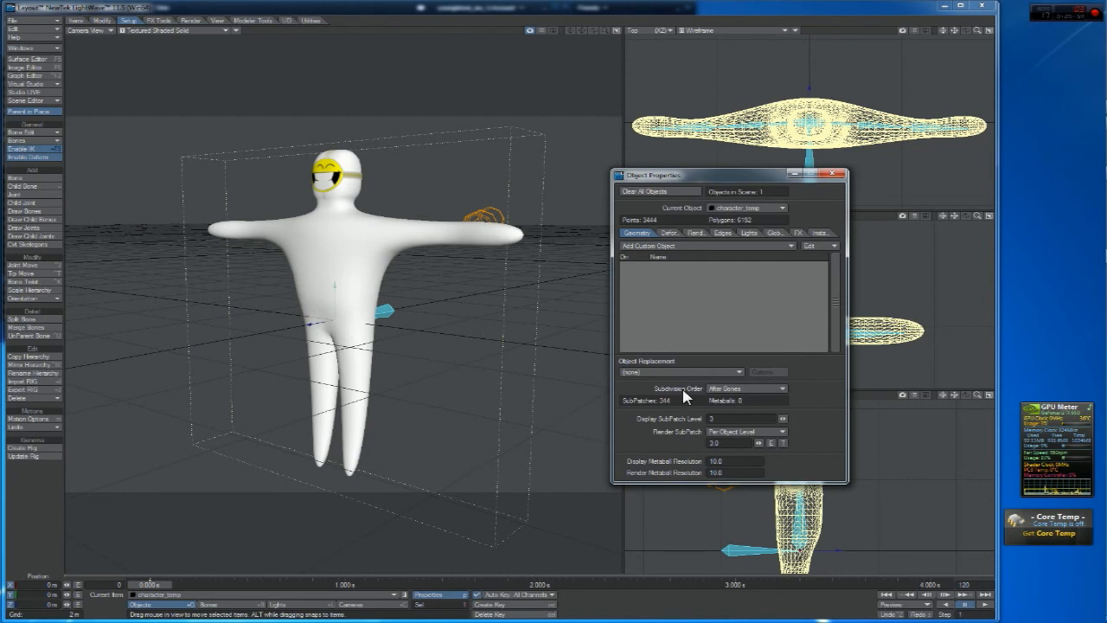
Set the character's Display SubPatch Level to 6 and close its object properties
{"action": "left_click", "coordinate": [728, 418]}
{"action": "type", "text": "3"}
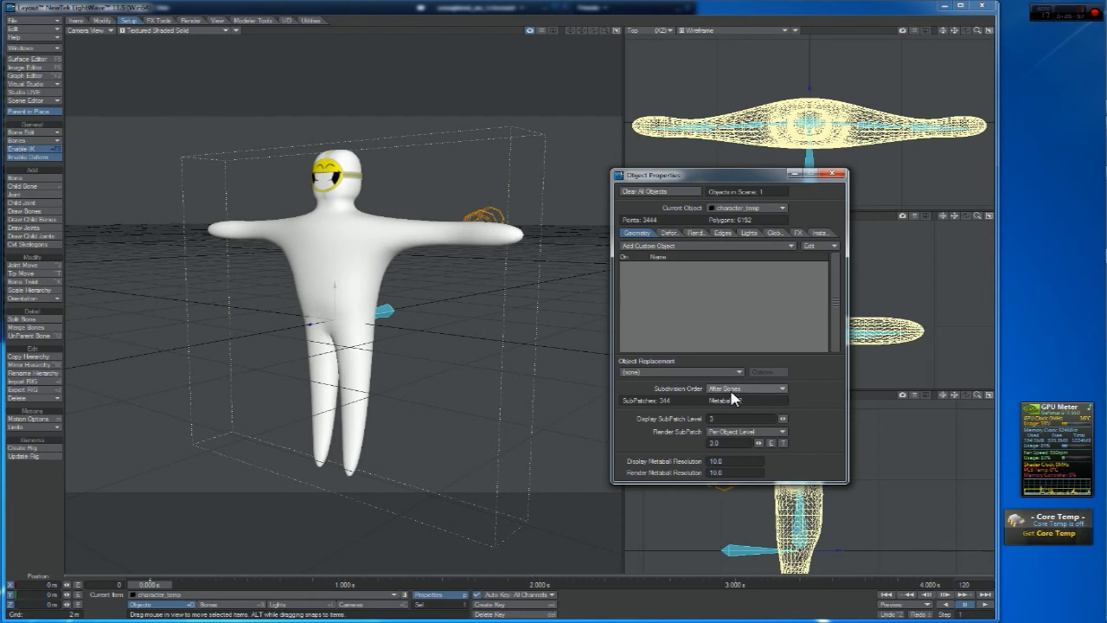
{"action": "left_click_drag", "start_coordinate": [783, 419], "coordinate": [804, 419]}
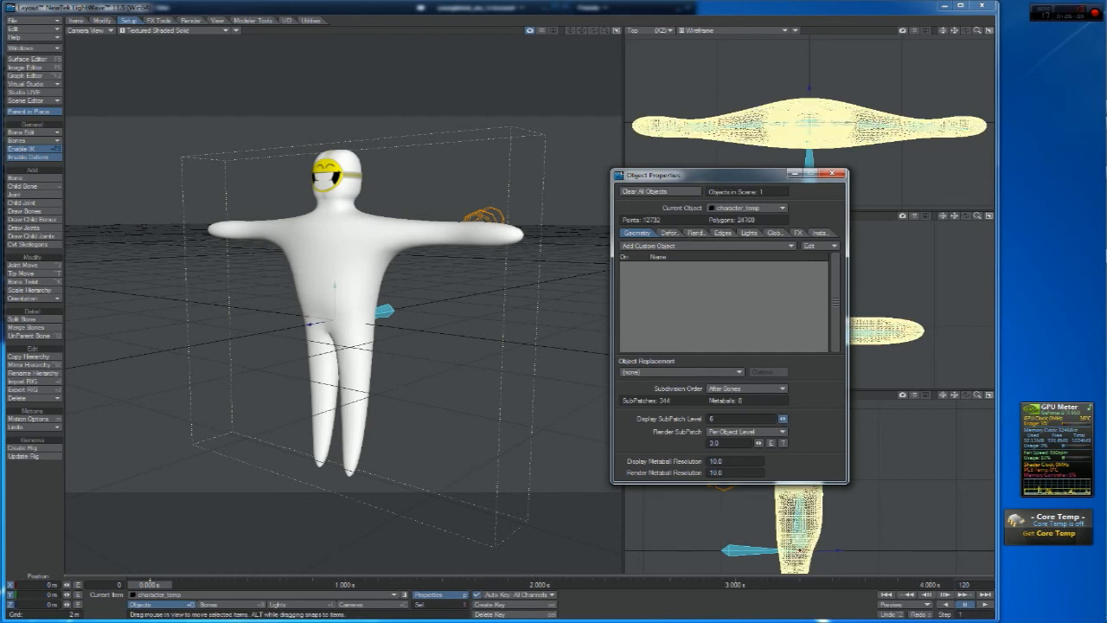
{"action": "left_click_drag", "start_coordinate": [804, 419], "coordinate": [794, 419]}
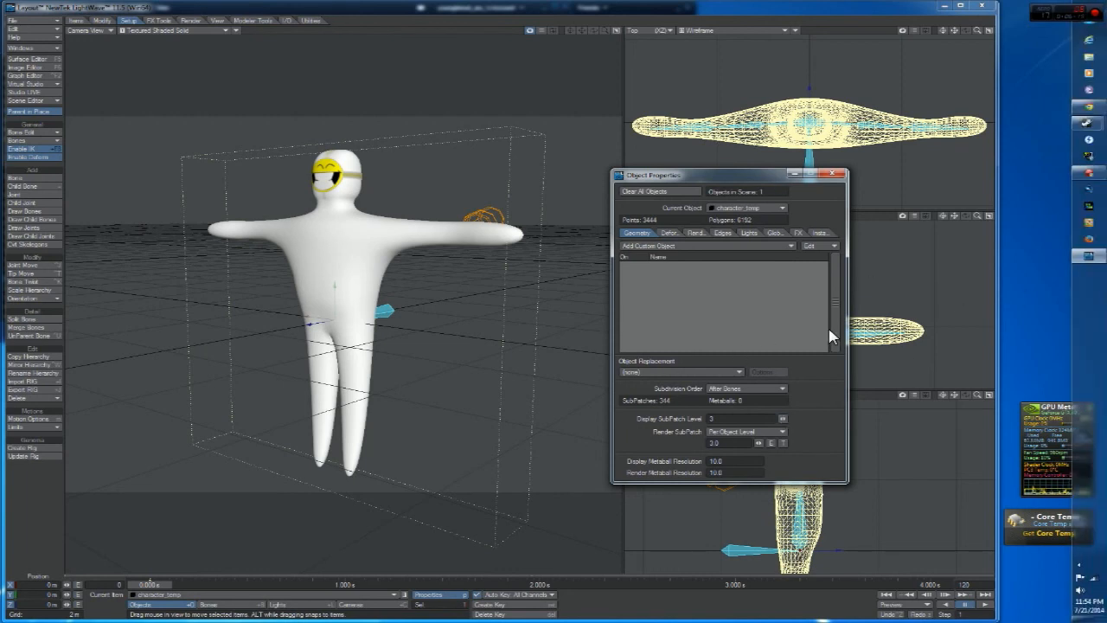
{"action": "left_click_drag", "start_coordinate": [716, 176], "coordinate": [630, 238]}
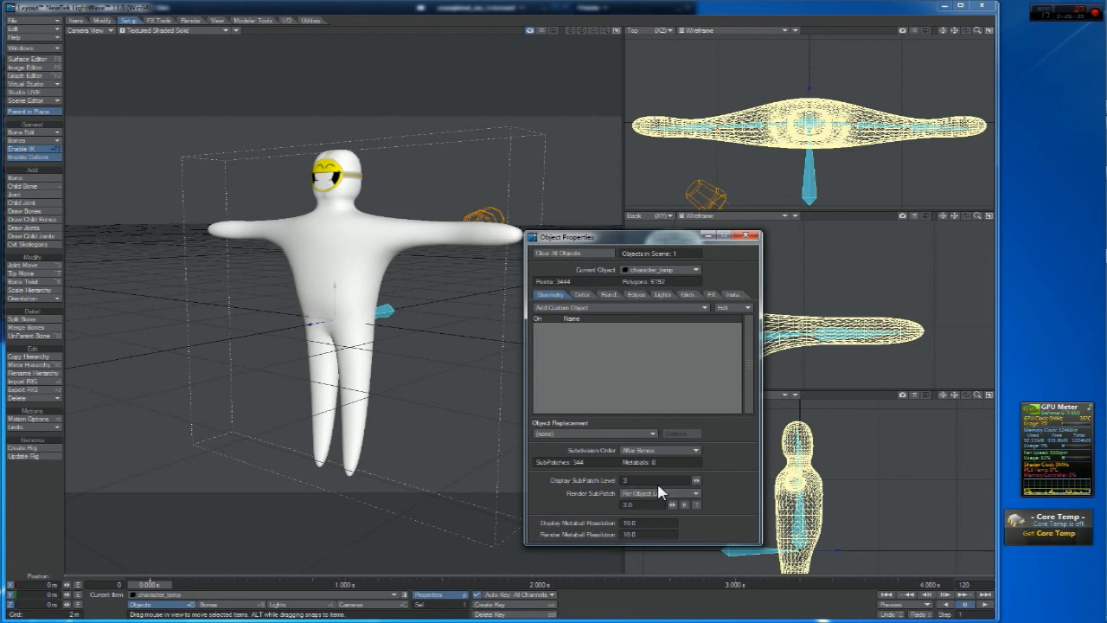
{"action": "left_click_drag", "start_coordinate": [698, 480], "coordinate": [708, 480]}
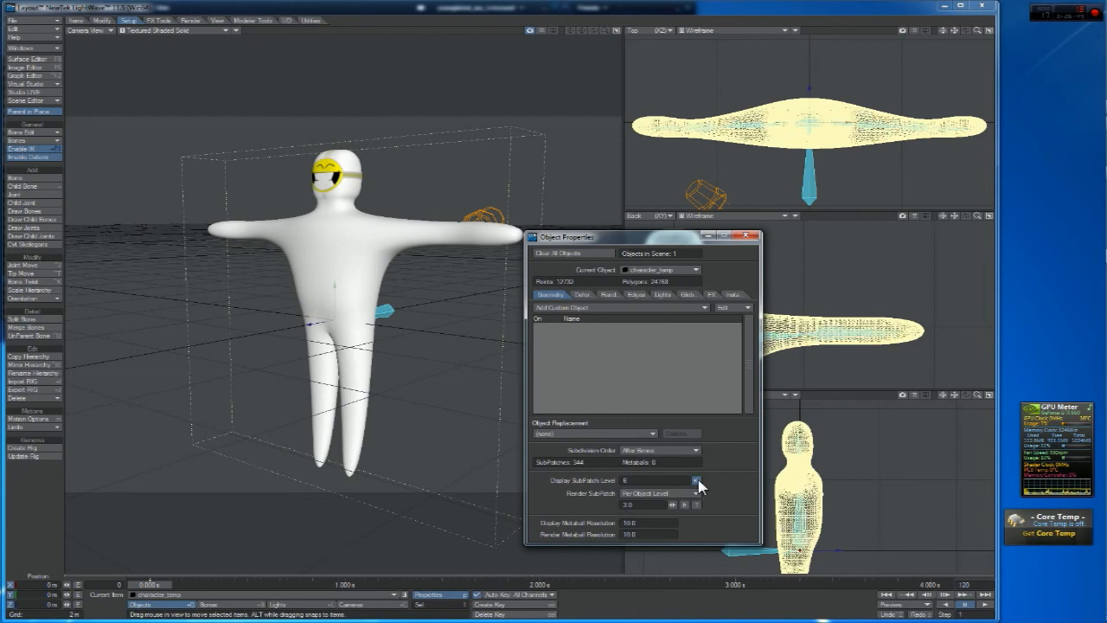
{"action": "left_click", "coordinate": [745, 236]}
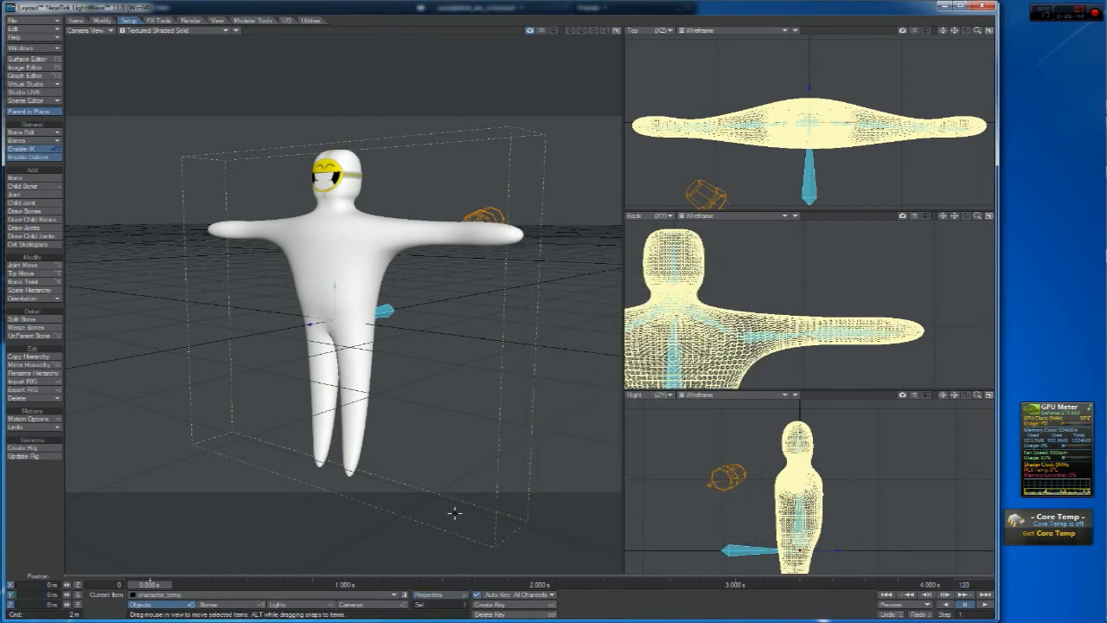
Test the smoother arm deformation by rotating the Right Left Arm.3 bone to a heading of about -14°, and restore its rotation
{"action": "left_click", "coordinate": [362, 603]}
{"action": "left_click_drag", "start_coordinate": [541, 424], "coordinate": [564, 381]}
{"action": "left_click", "coordinate": [872, 339]}
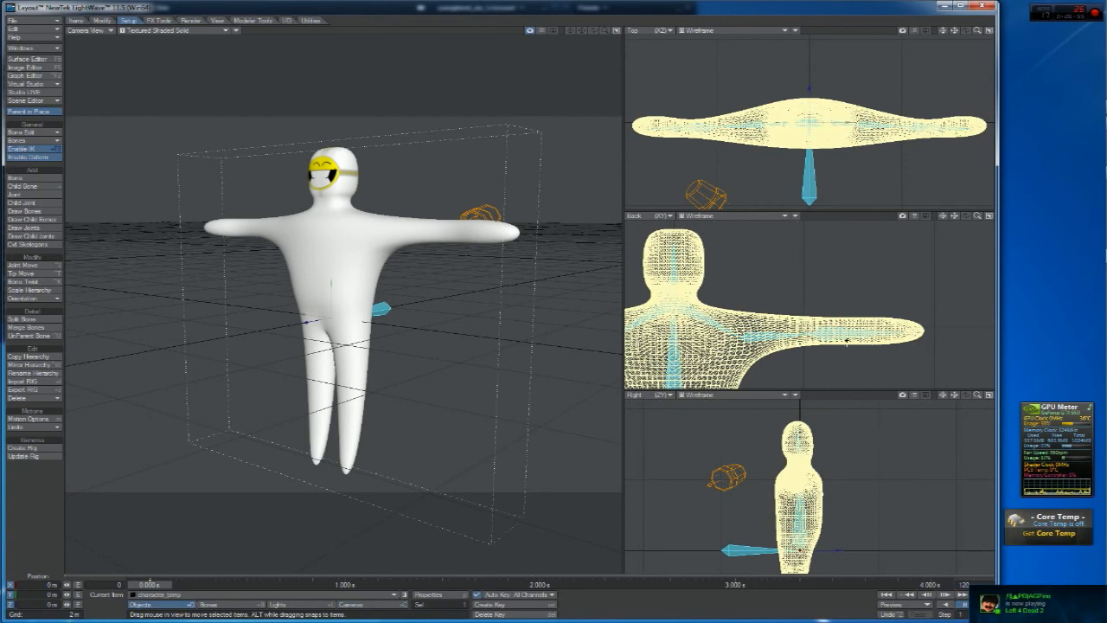
{"action": "left_click", "coordinate": [229, 604]}
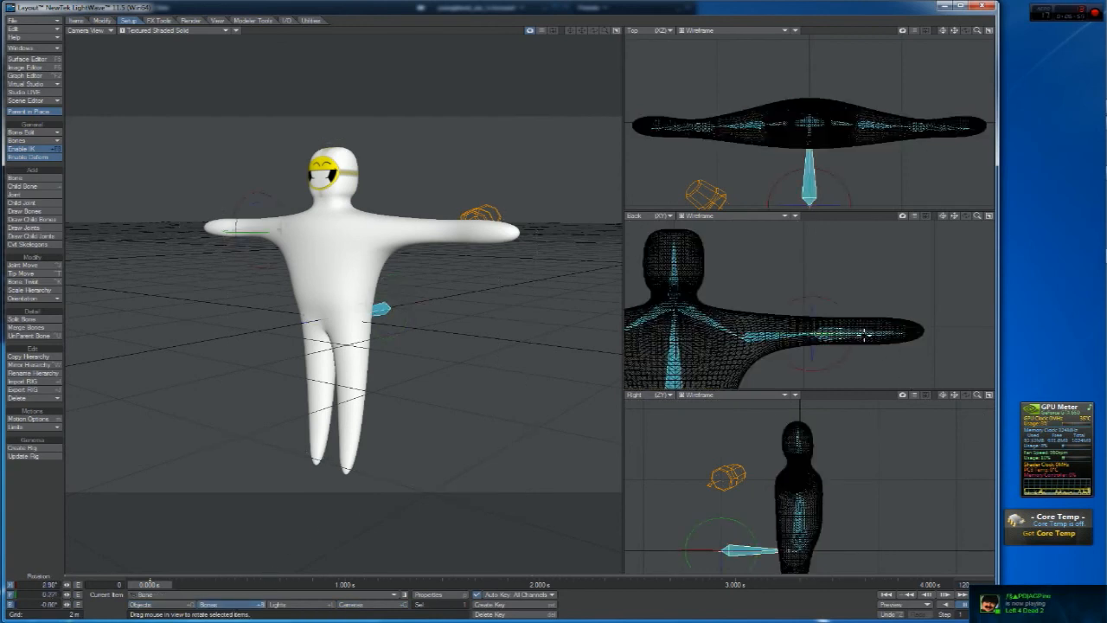
{"action": "left_click", "coordinate": [835, 332]}
{"action": "left_click_drag", "start_coordinate": [835, 332], "coordinate": [795, 371]}
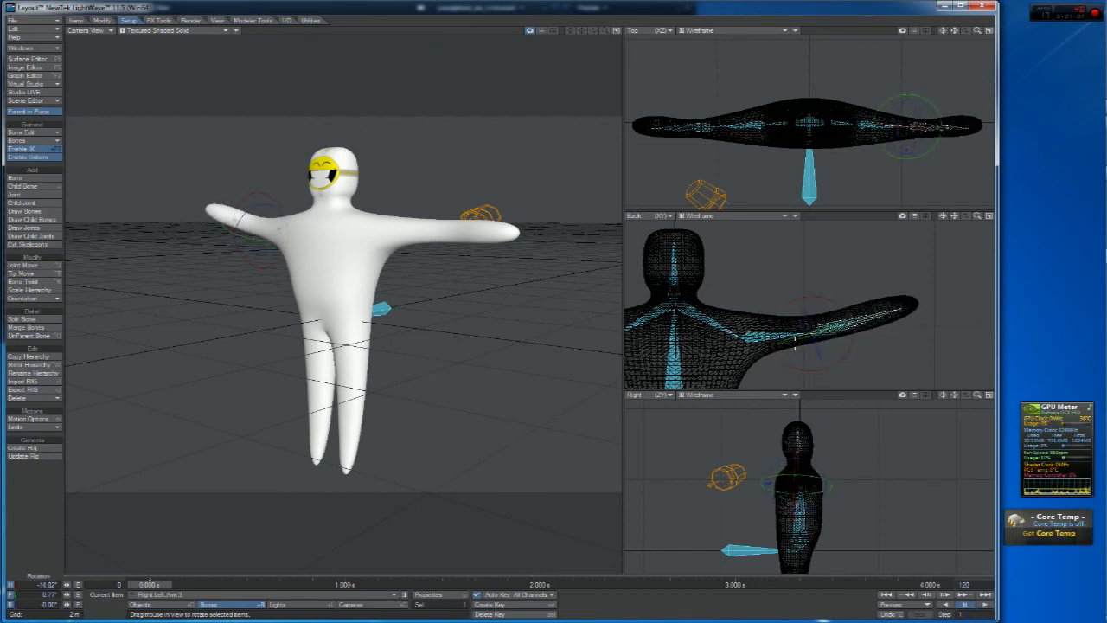
{"action": "left_click_drag", "start_coordinate": [847, 298], "coordinate": [749, 346]}
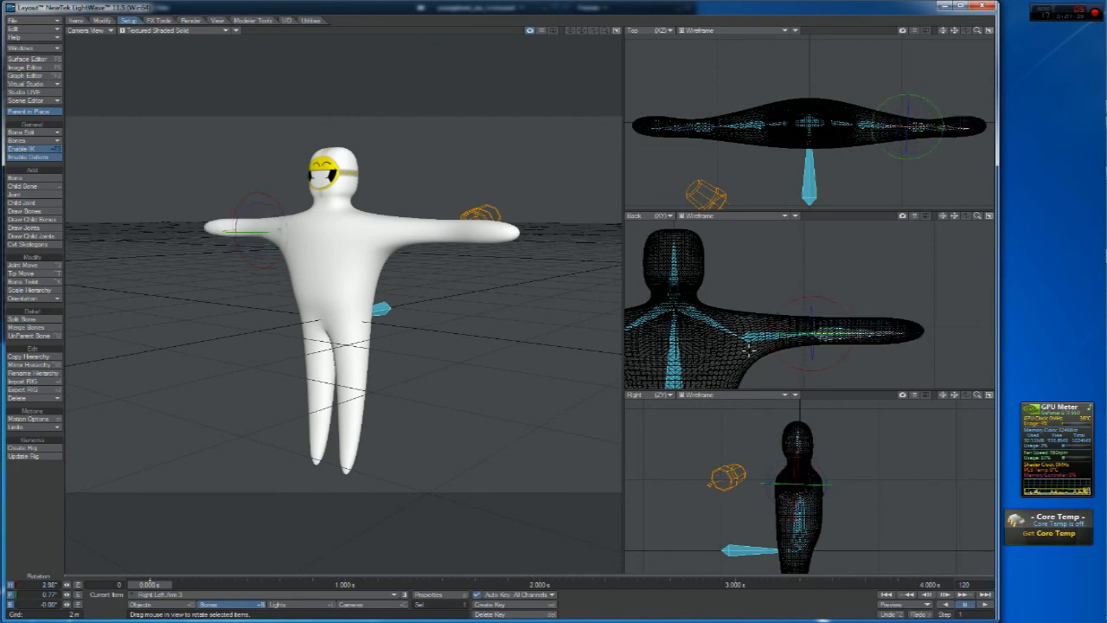
Adjust the Right Left Arm.2 and Right Left Arm.3 bones with Tip Move, bringing Right Left Arm.3 to a heading of about 7.5°
{"action": "key", "text": "t"}
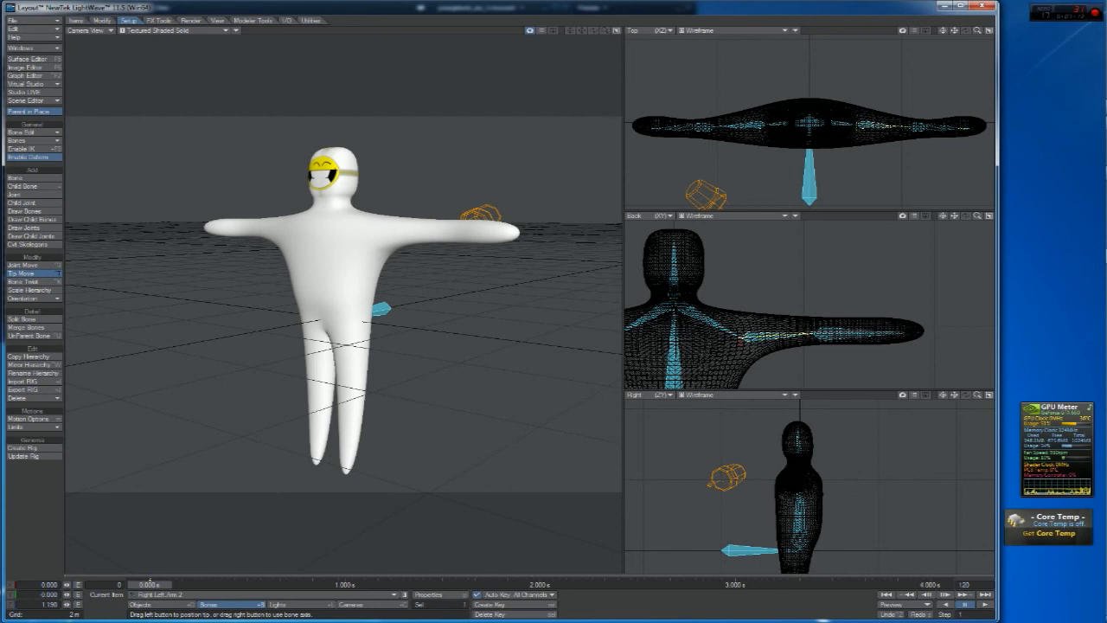
{"action": "key", "text": "t"}
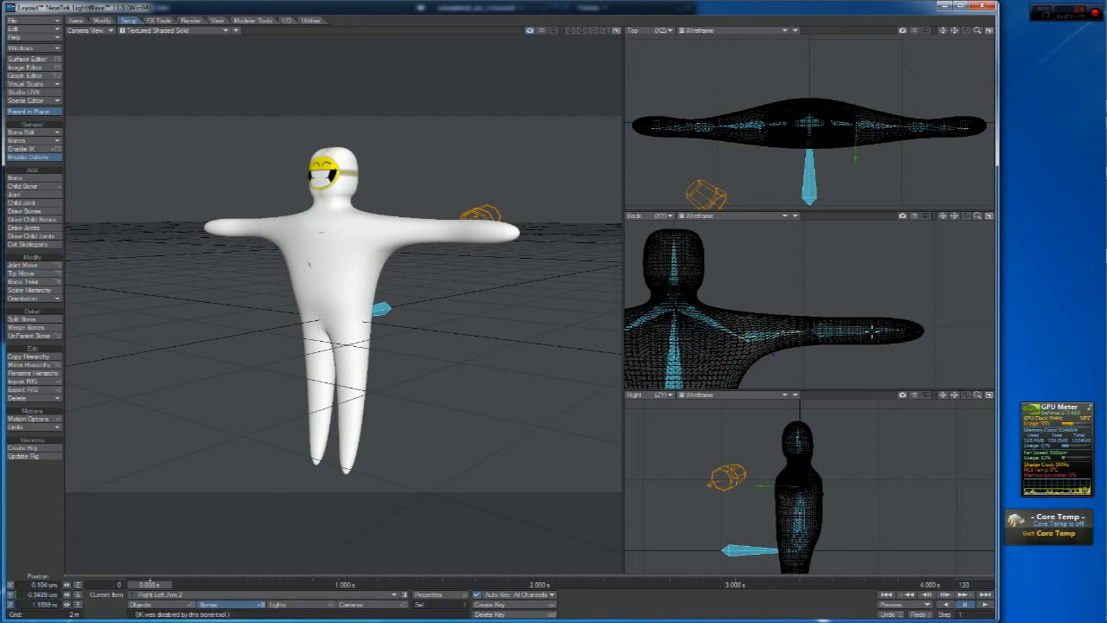
{"action": "key", "text": "t"}
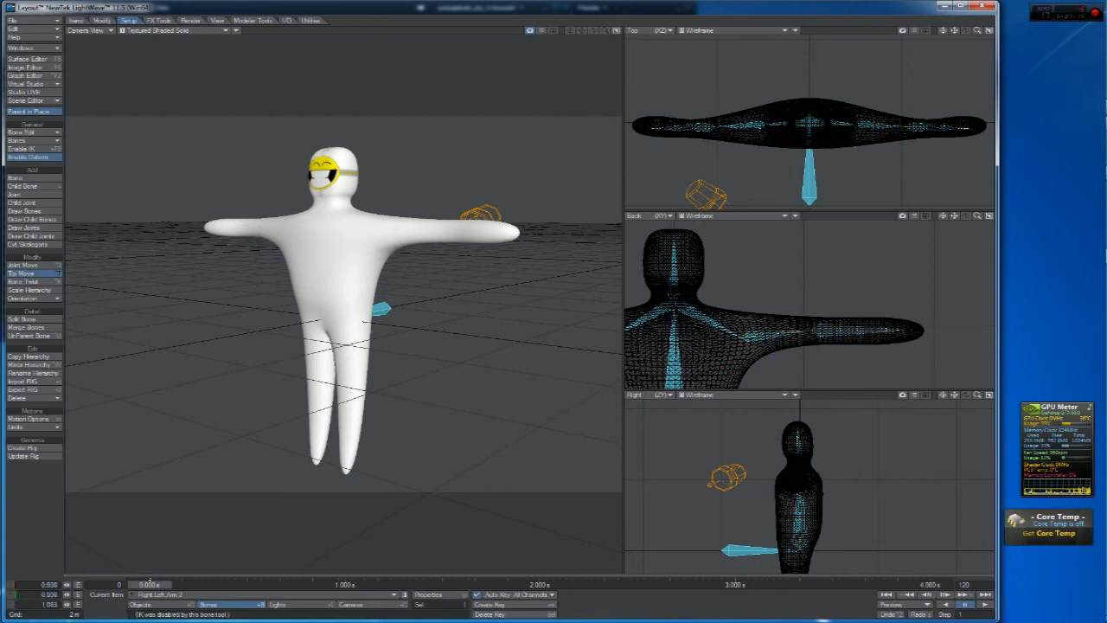
{"action": "key", "text": "t"}
{"action": "key", "text": "y"}
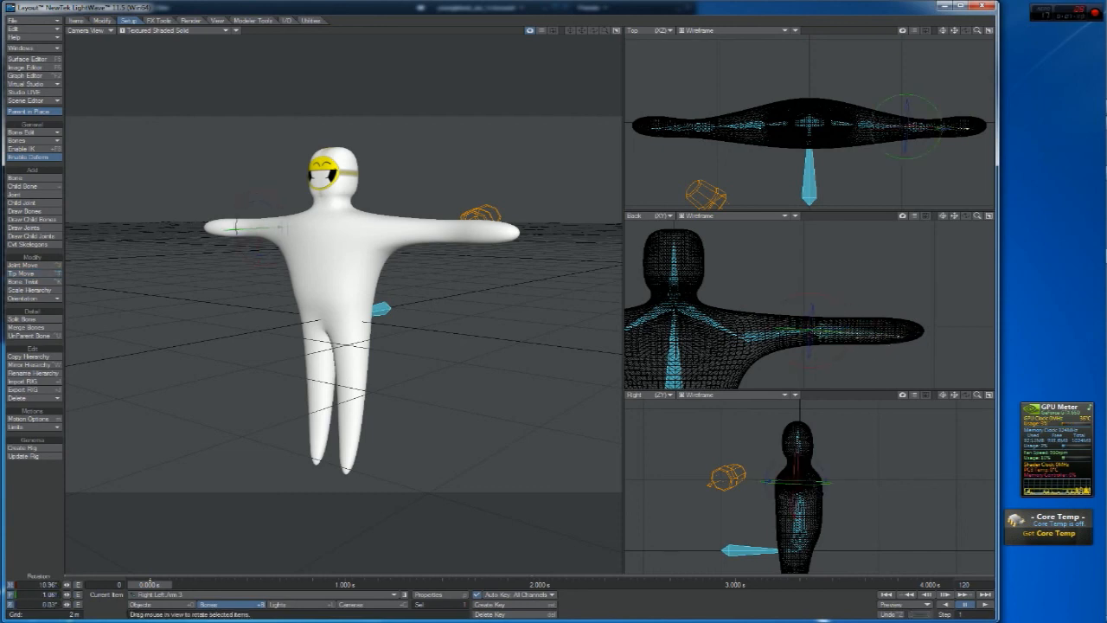
{"action": "key", "text": "h"}
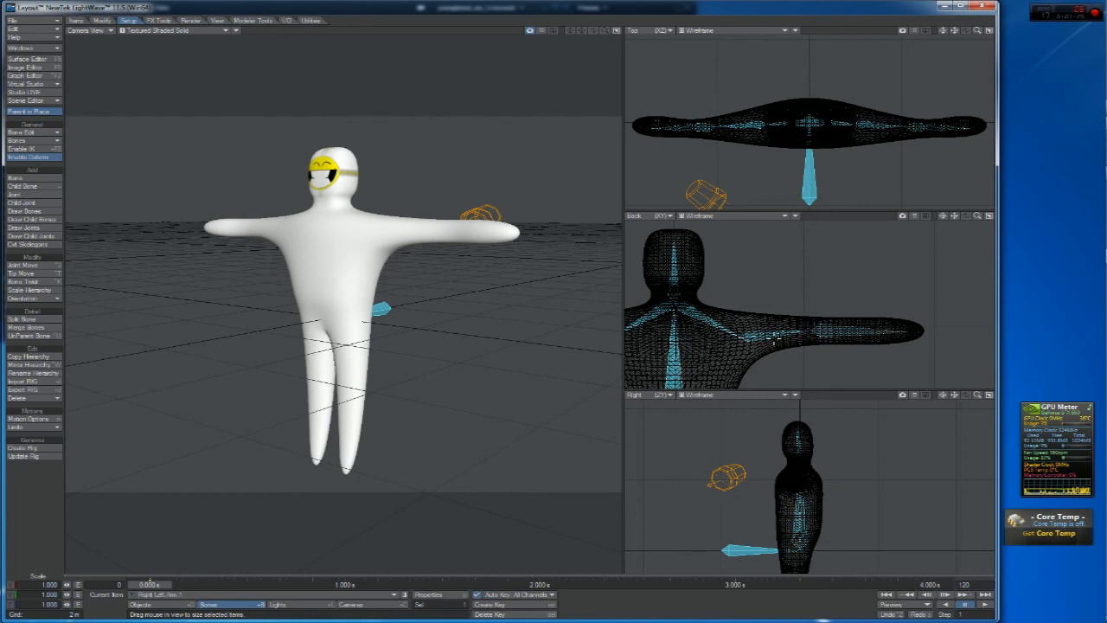
{"action": "key", "text": "y"}
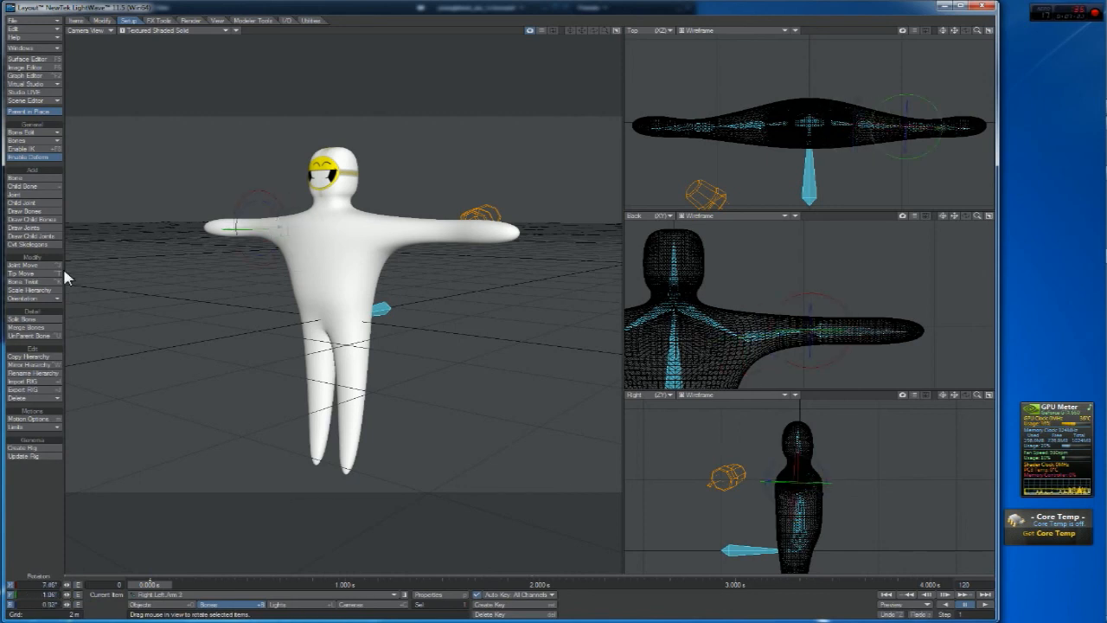
Re-enable inverse kinematics and test the Right Left Arm.3 bone in the Back viewport
{"action": "left_click", "coordinate": [31, 150]}
{"action": "mouse_move", "coordinate": [823, 308]}
{"action": "left_mouse_down"}
{"action": "mouse_move", "coordinate": [786, 246]}
{"action": "mouse_move", "coordinate": [820, 301]}
{"action": "mouse_move", "coordinate": [830, 397]}
{"action": "mouse_move", "coordinate": [787, 128]}
{"action": "mouse_move", "coordinate": [834, 300]}
{"action": "left_mouse_up"}
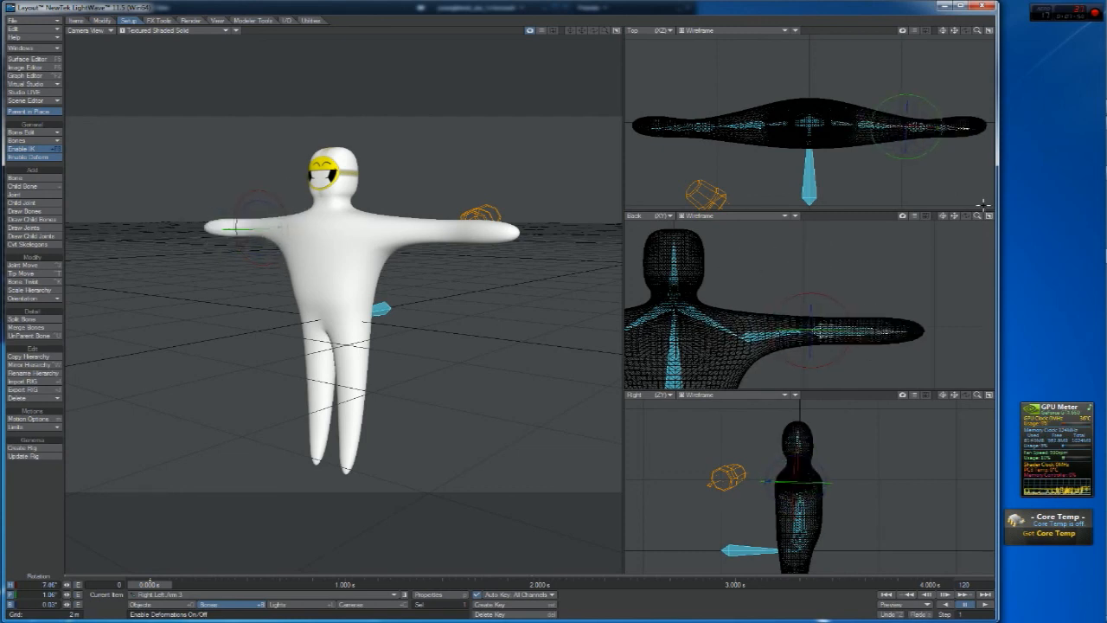
{"action": "left_click_drag", "start_coordinate": [978, 216], "coordinate": [1024, 203]}
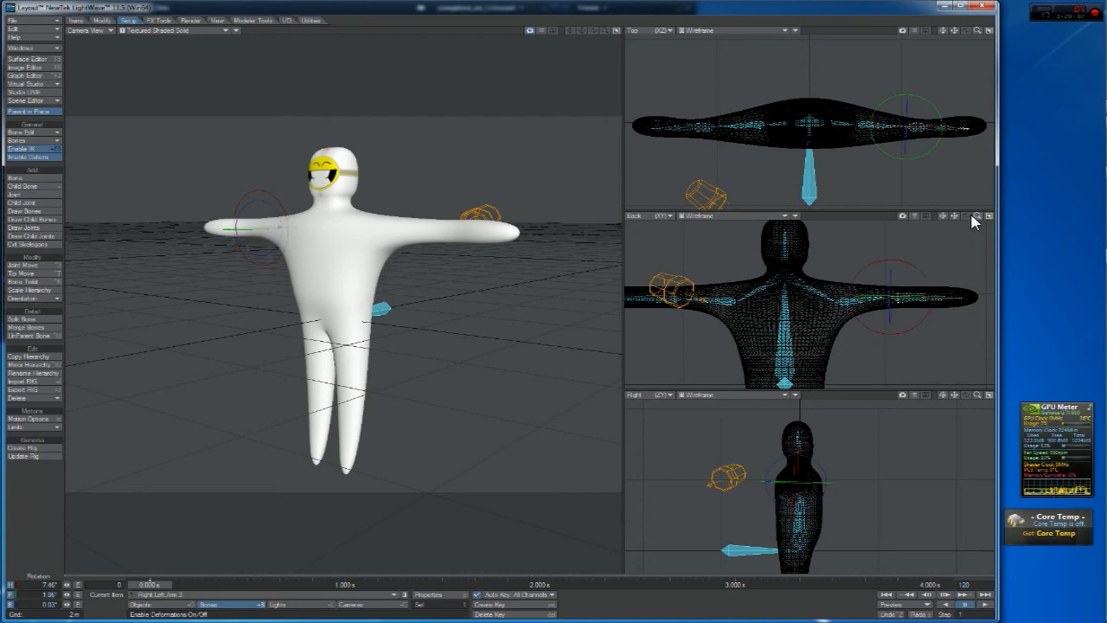
{"action": "left_click_drag", "start_coordinate": [977, 217], "coordinate": [952, 216]}
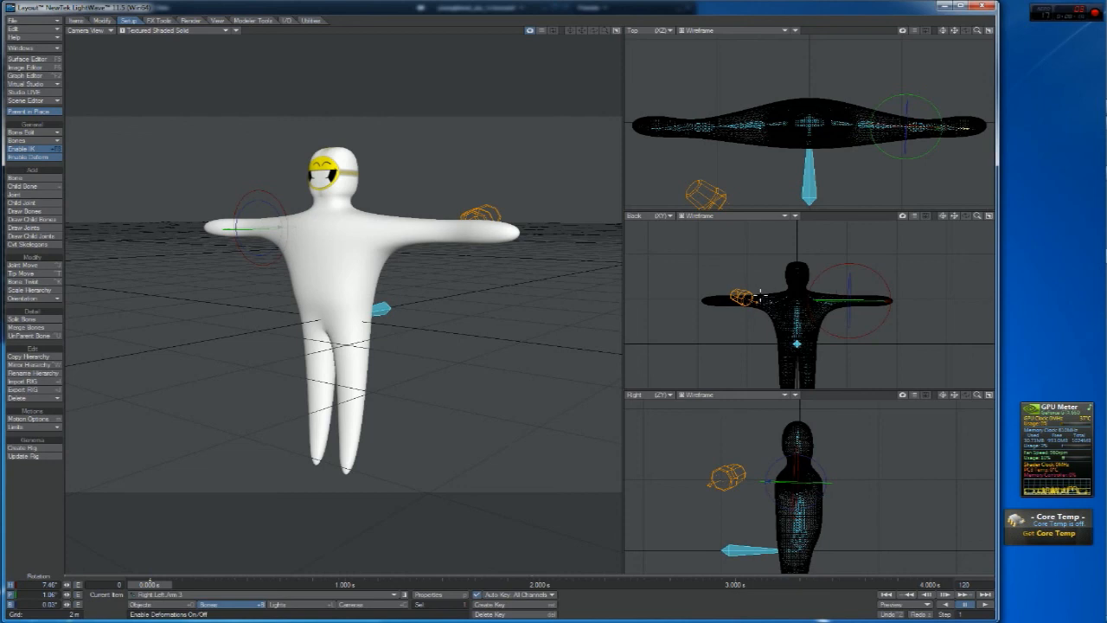
Test the root bone at the character's hips by moving and rotating it in the Right viewport, and undo the changes
{"action": "left_click_drag", "start_coordinate": [979, 216], "coordinate": [1021, 217]}
{"action": "left_click_drag", "start_coordinate": [978, 215], "coordinate": [990, 216]}
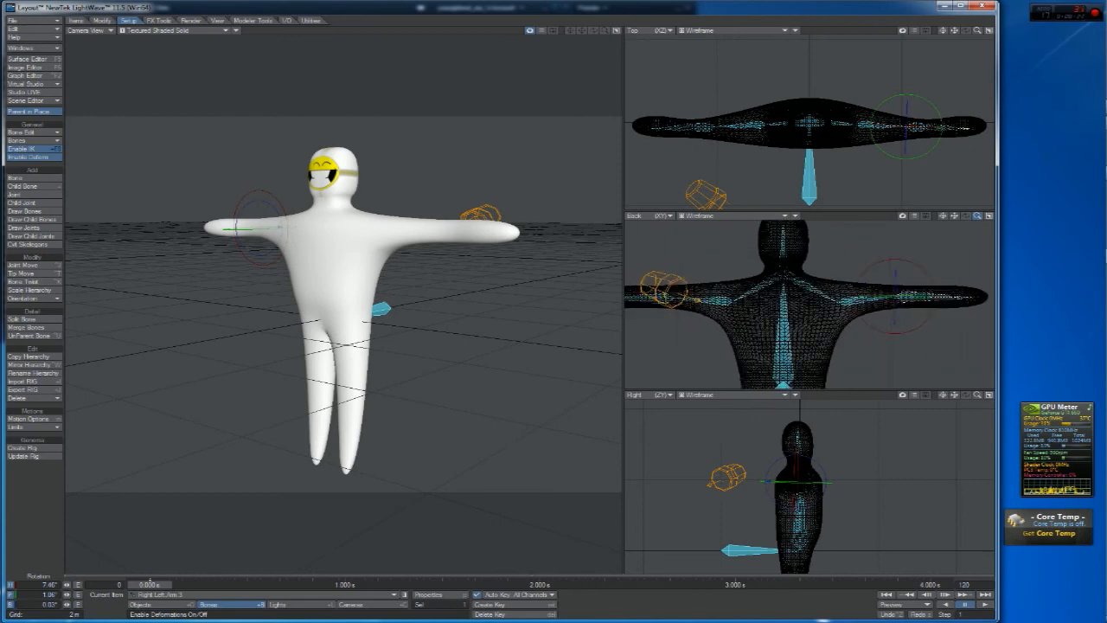
{"action": "left_click", "coordinate": [751, 551]}
{"action": "left_click_drag", "start_coordinate": [956, 396], "coordinate": [973, 337]}
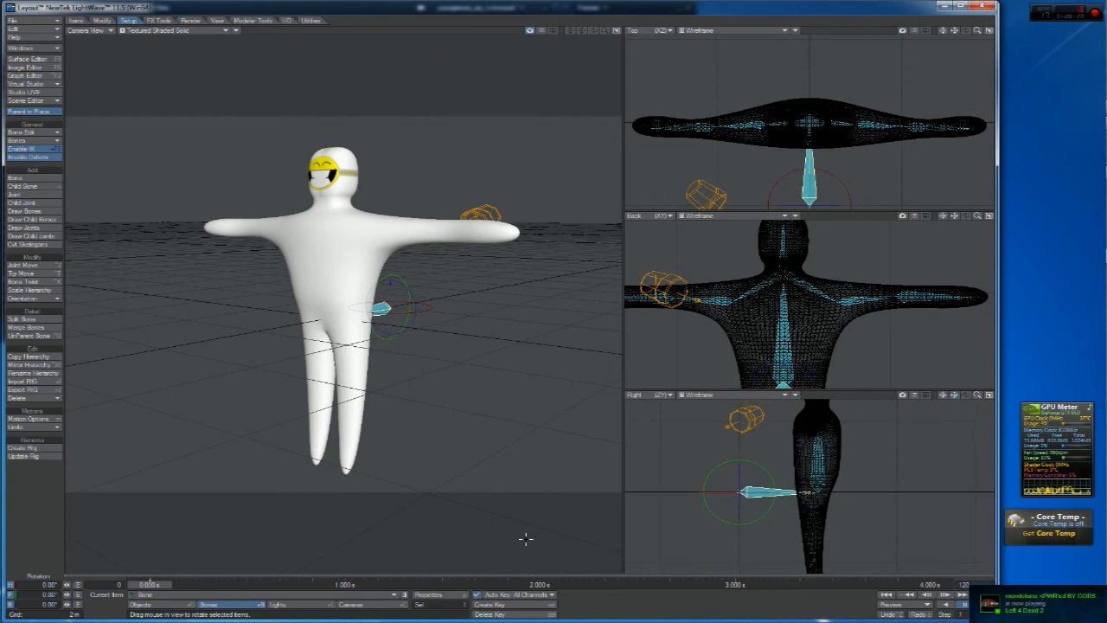
{"action": "left_click", "coordinate": [173, 604]}
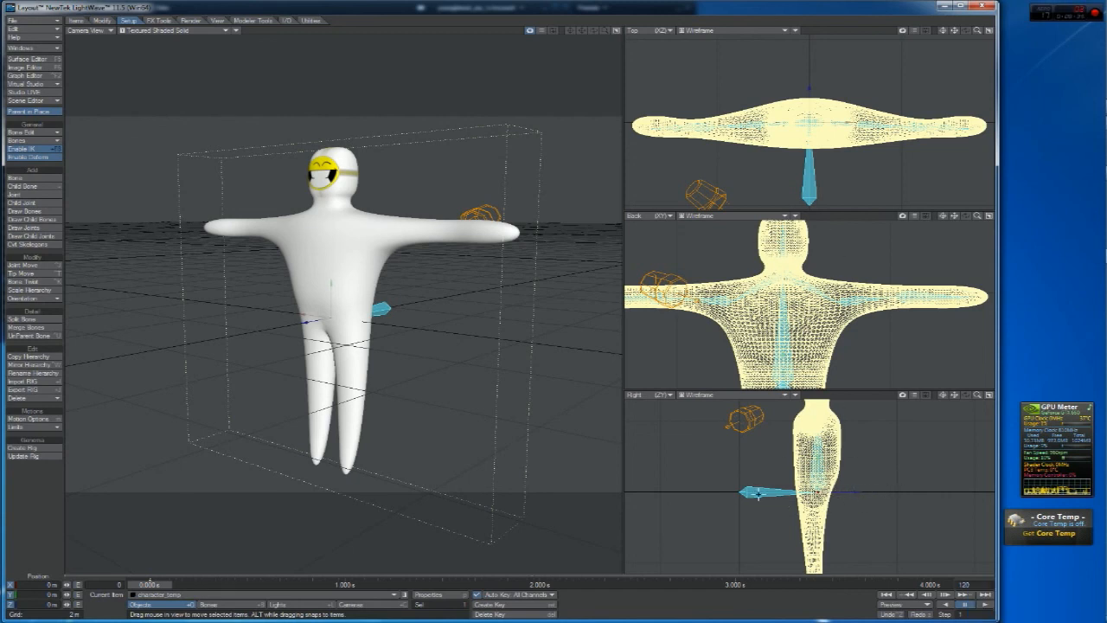
{"action": "left_click", "coordinate": [224, 603]}
{"action": "key", "text": "y"}
{"action": "key", "text": "t"}
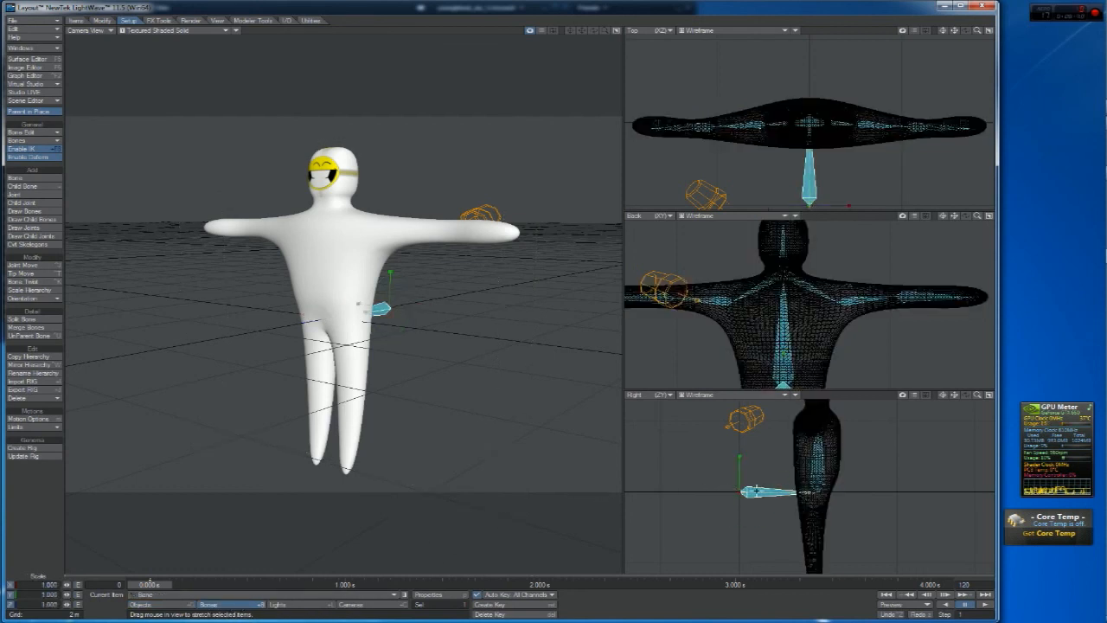
{"action": "mouse_move", "coordinate": [759, 493]}
{"action": "left_mouse_down"}
{"action": "mouse_move", "coordinate": [774, 493]}
{"action": "mouse_move", "coordinate": [761, 493]}
{"action": "left_mouse_up"}
{"action": "key", "text": "y"}
{"action": "mouse_move", "coordinate": [752, 457]}
{"action": "left_mouse_down"}
{"action": "mouse_move", "coordinate": [757, 467]}
{"action": "mouse_move", "coordinate": [746, 443]}
{"action": "mouse_move", "coordinate": [755, 452]}
{"action": "left_mouse_up"}
{"action": "key", "text": "ctrl+z"}
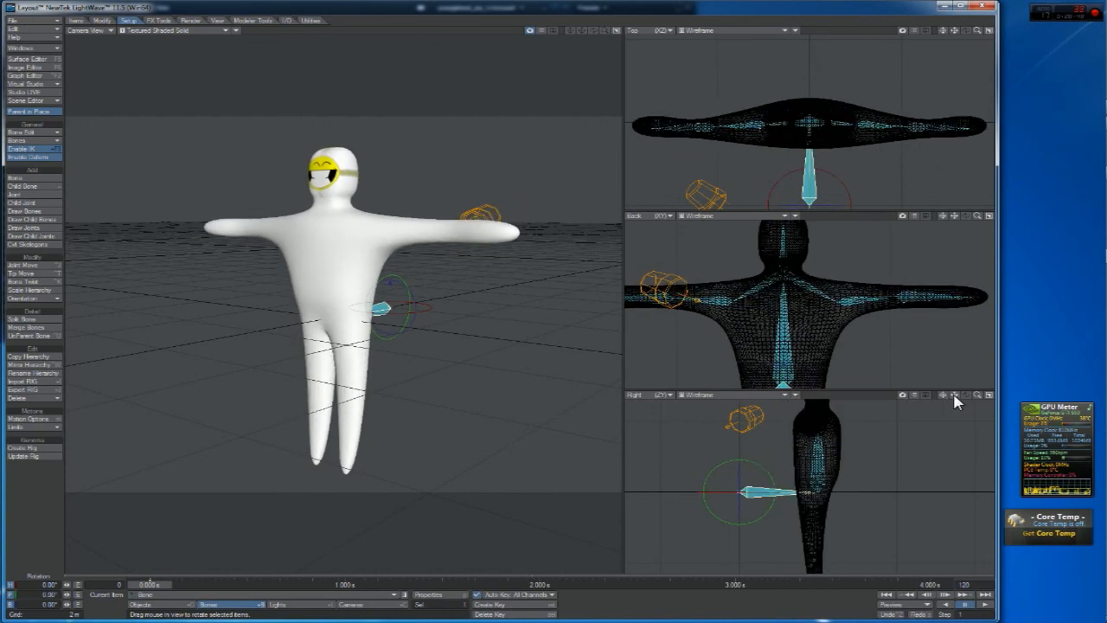
{"action": "left_click_drag", "start_coordinate": [955, 396], "coordinate": [939, 427]}
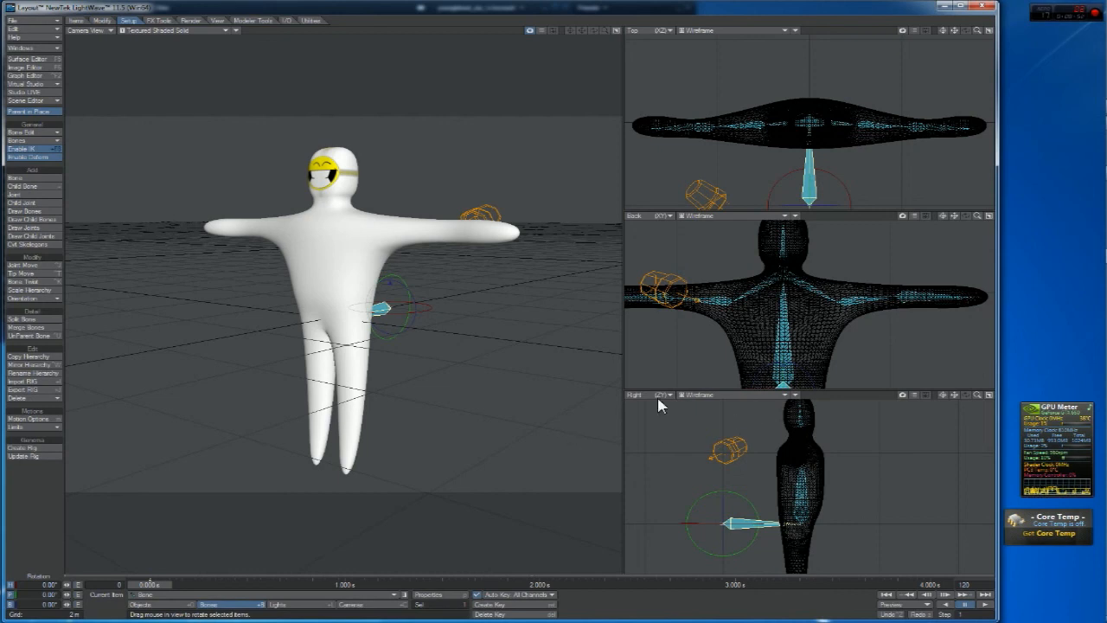
Adjust the Right Left Arm.1 and Right Left Arm.2 bones with Tip Move to lower the shoulder joint in the Back viewport
{"action": "left_click", "coordinate": [824, 295]}
{"action": "key", "text": "ctrl+t"}
{"action": "left_click_drag", "start_coordinate": [839, 305], "coordinate": [840, 308]}
{"action": "left_click", "coordinate": [862, 305]}
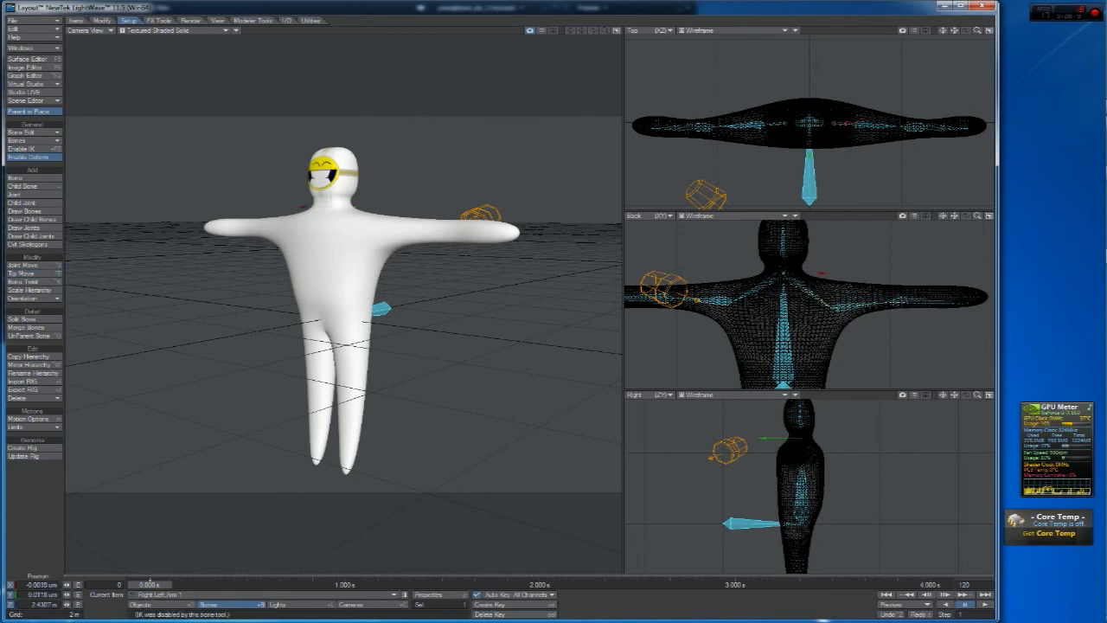
{"action": "key", "text": "ctrl+t"}
{"action": "left_click_drag", "start_coordinate": [896, 300], "coordinate": [893, 300]}
{"action": "left_click", "coordinate": [891, 300]}
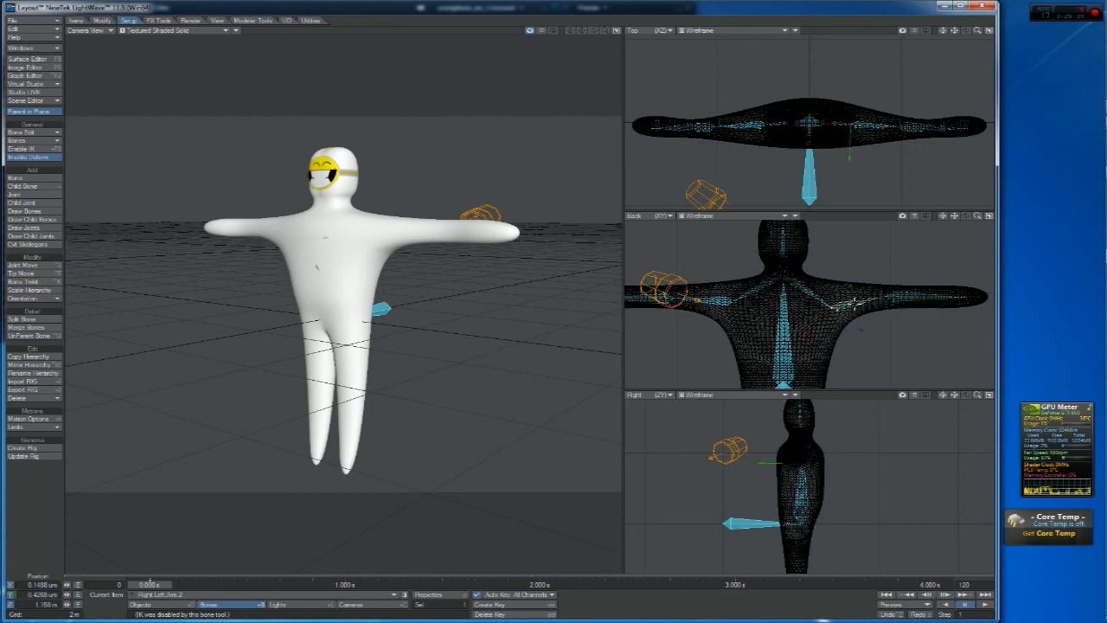
Re-enable inverse kinematics, test the arm by rotating the Right Left Arm.2 and Right Left Arm.3 bones, and undo the last rotation
{"action": "left_click", "coordinate": [40, 150]}
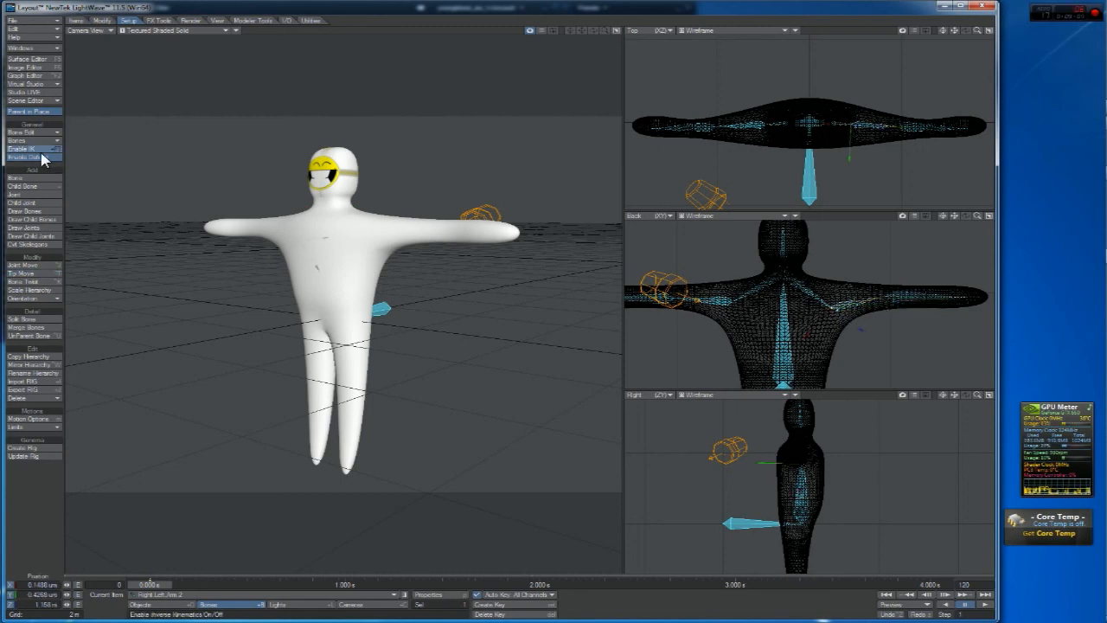
{"action": "key", "text": "y"}
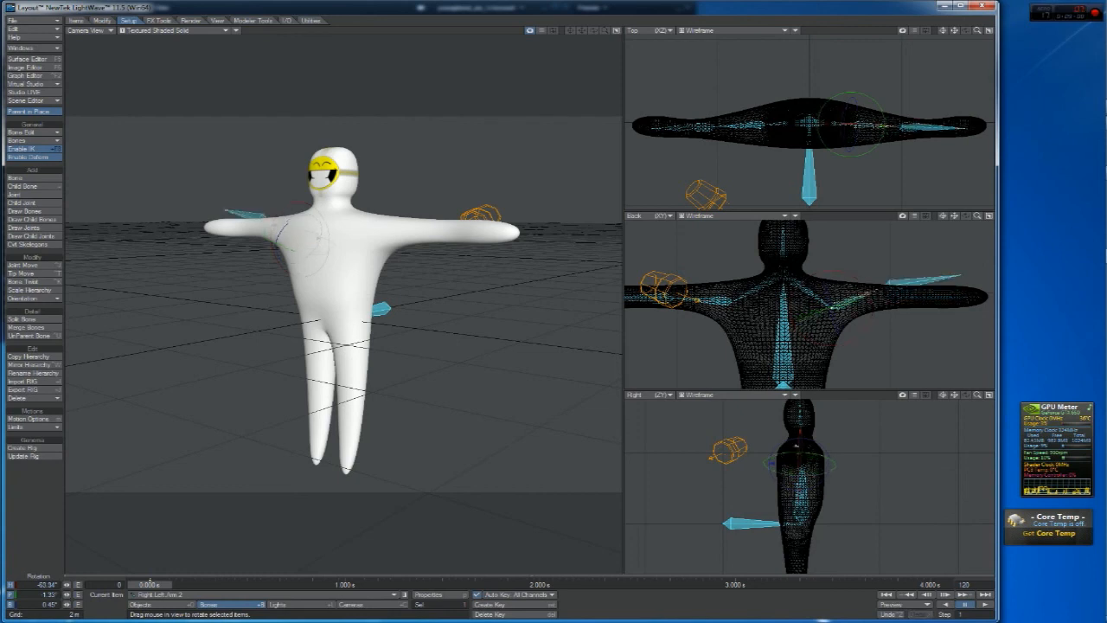
{"action": "left_click", "coordinate": [26, 151]}
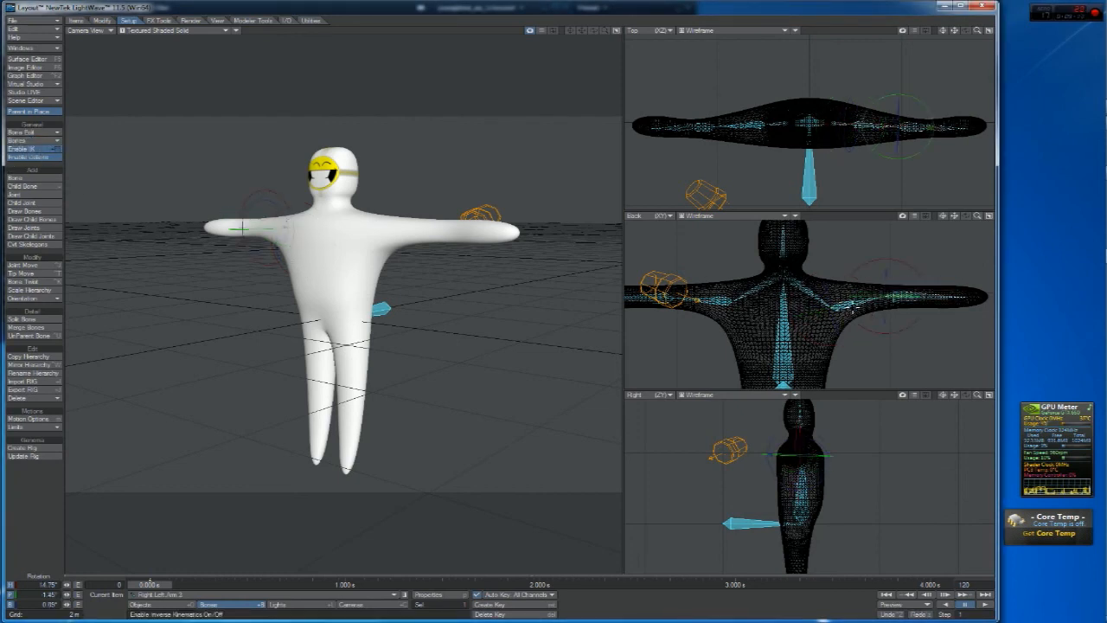
{"action": "mouse_move", "coordinate": [905, 266]}
{"action": "left_mouse_down"}
{"action": "mouse_move", "coordinate": [874, 268]}
{"action": "mouse_move", "coordinate": [905, 267]}
{"action": "left_mouse_up"}
{"action": "key", "text": "ctrl+z"}
{"action": "mouse_move", "coordinate": [1104, 128]}
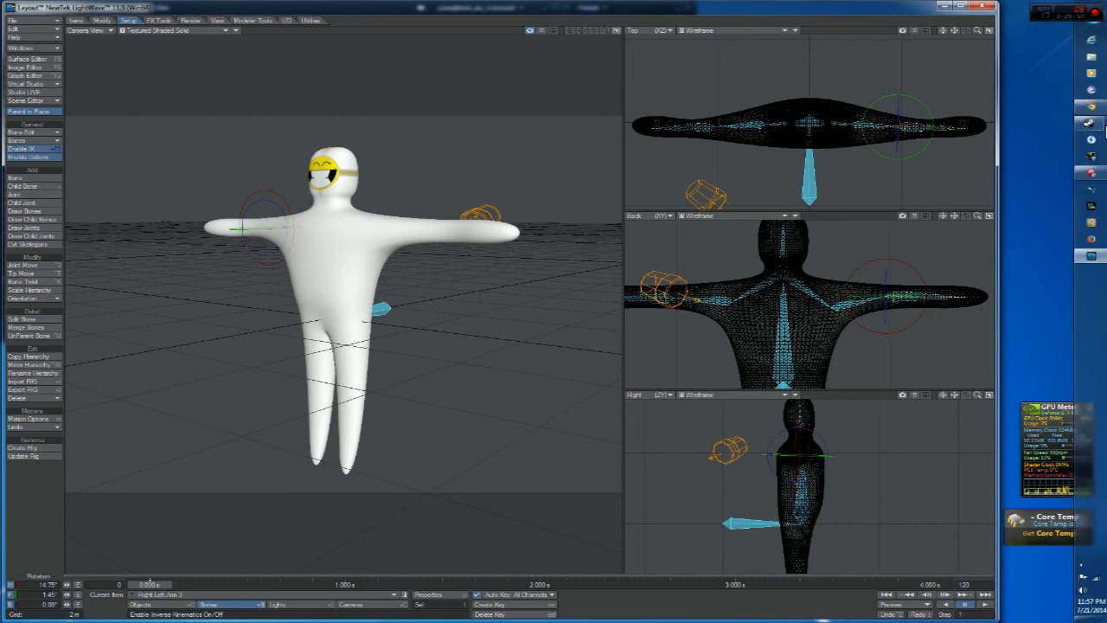
{"action": "left_click", "coordinate": [1093, 176]}
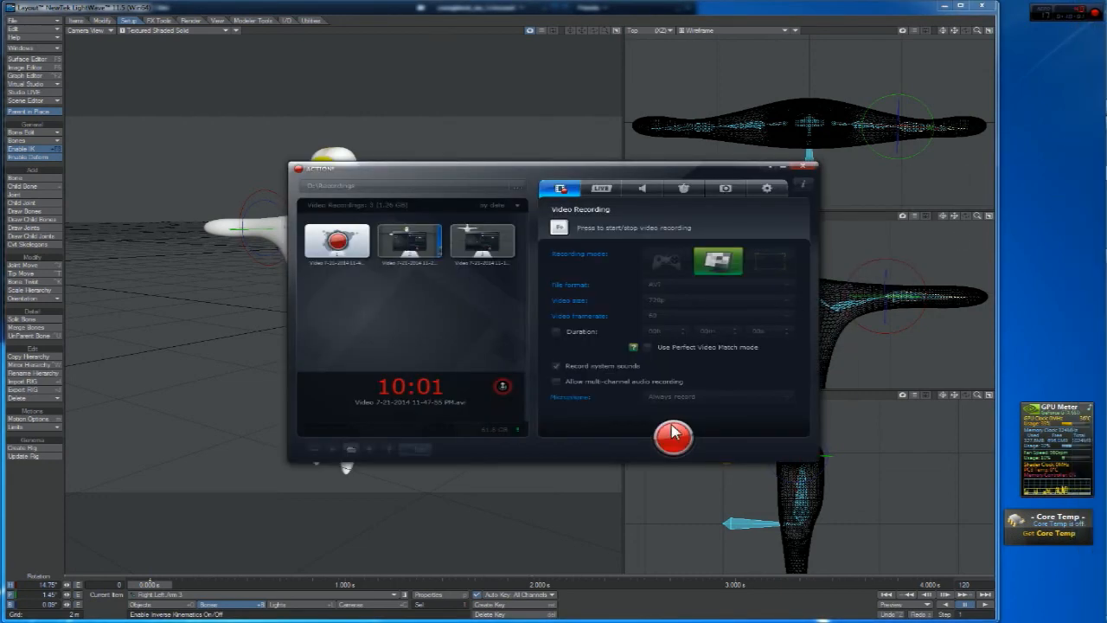